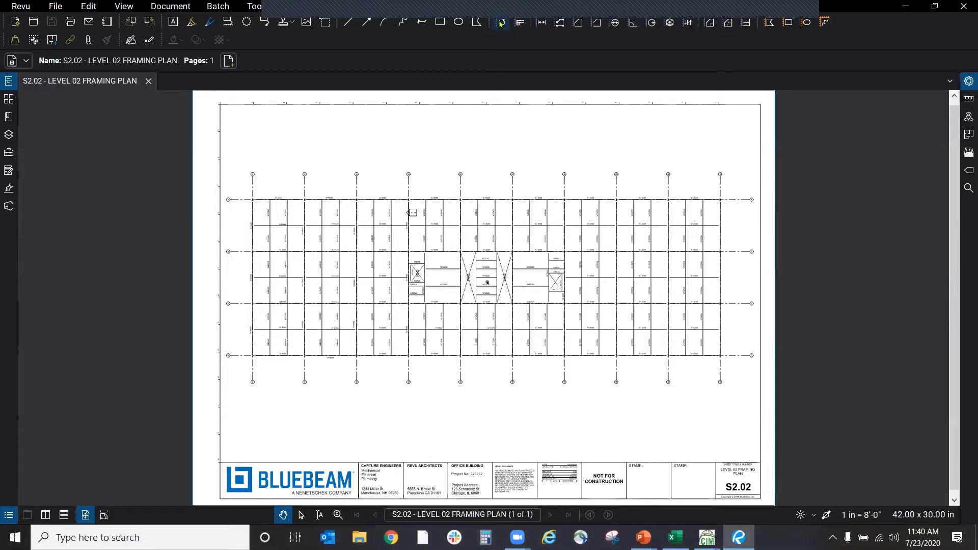
Step: Try Revu's distraction-free View Mode, then return to the full Markup Mode
click(882, 172)
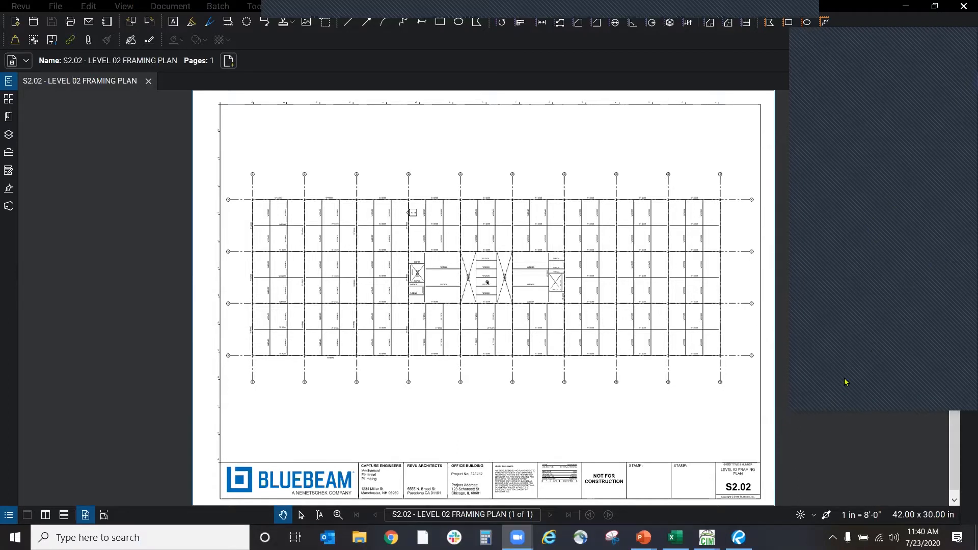
click(388, 6)
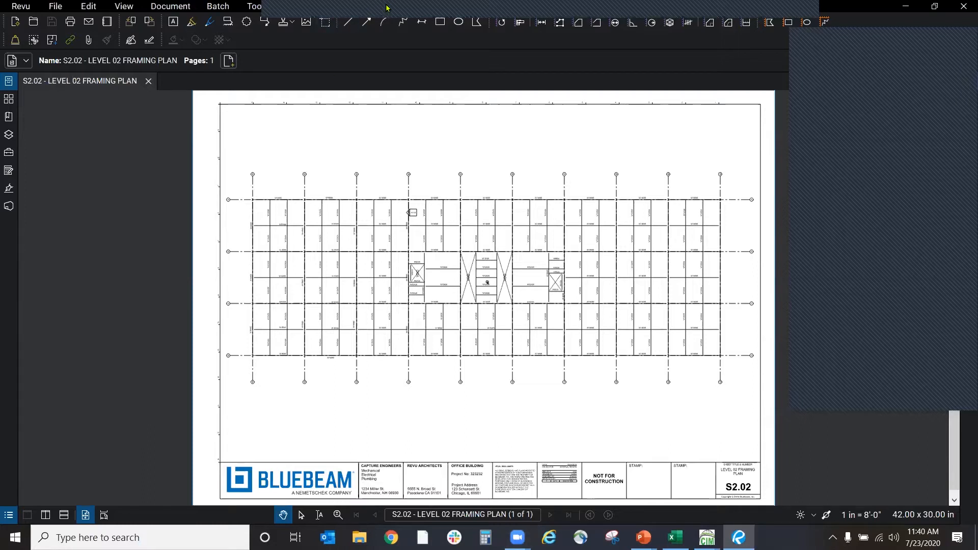
click(18, 9)
click(50, 49)
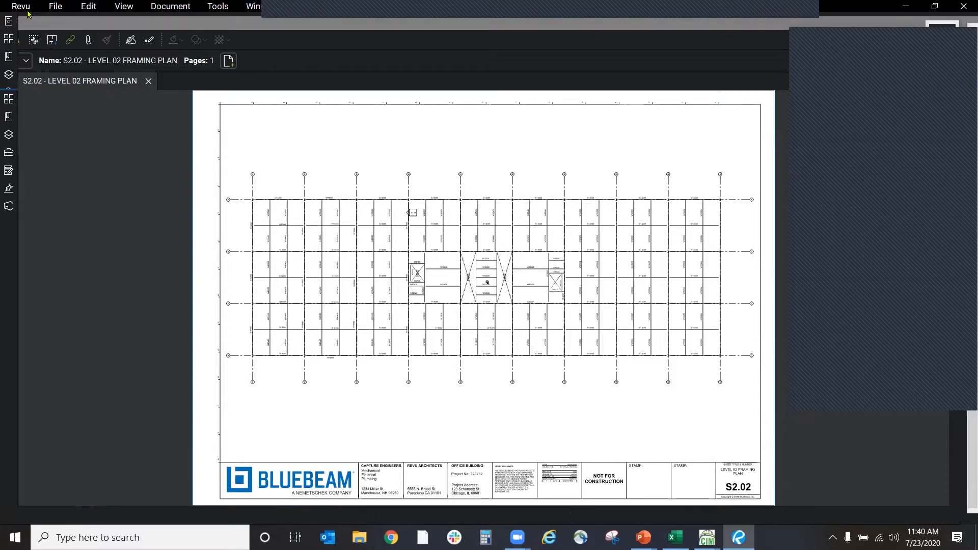
click(588, 296)
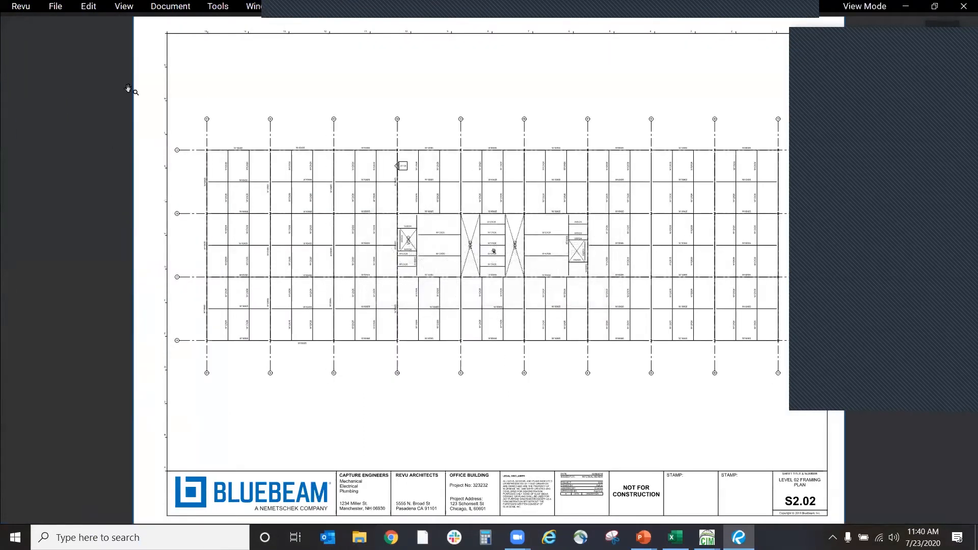
click(19, 8)
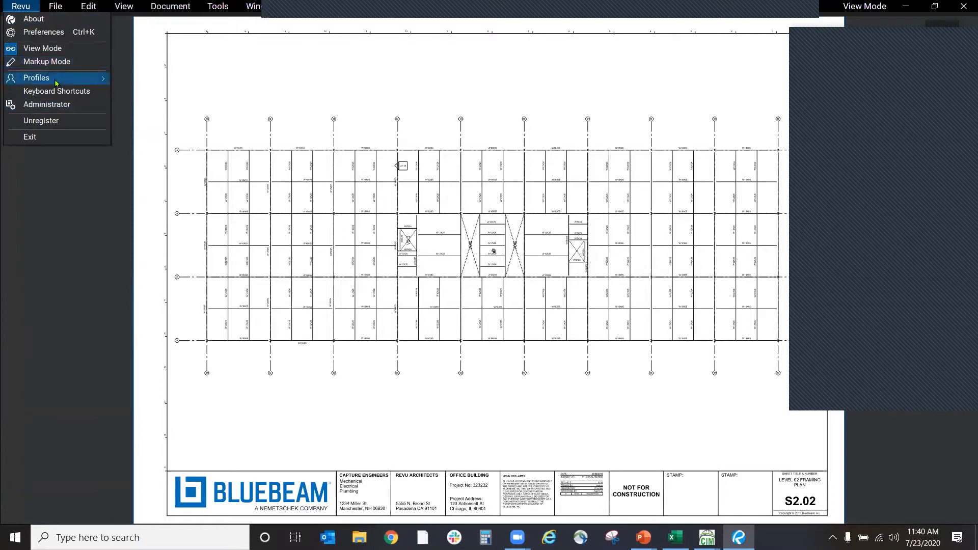
click(45, 66)
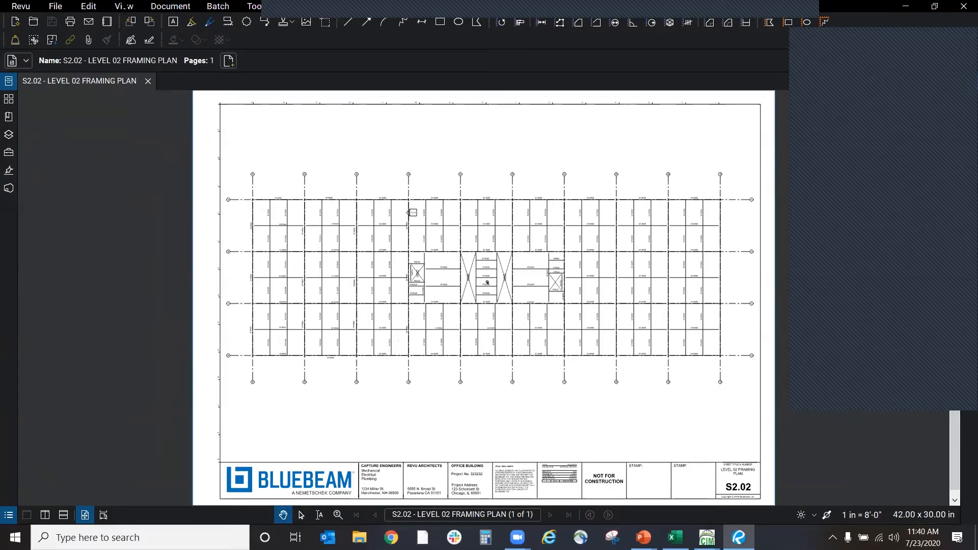
Step: Choose the Revu Advanced profile from Revu > Profiles
click(21, 6)
mouse_move(33, 78)
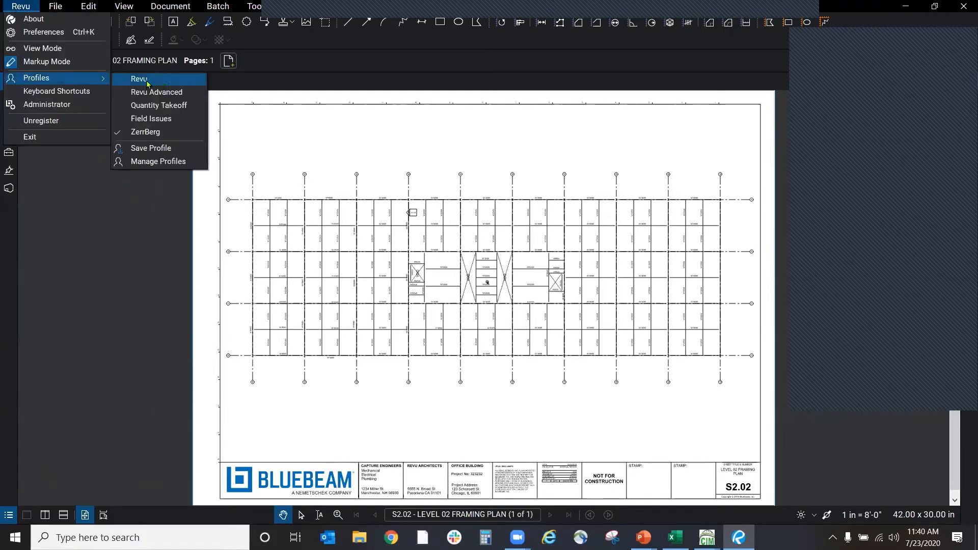
click(153, 92)
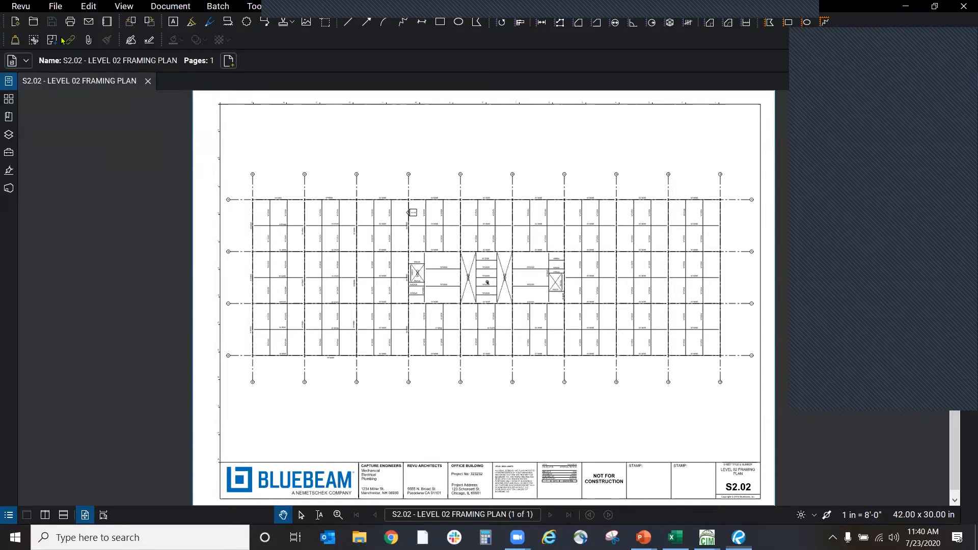
click(21, 6)
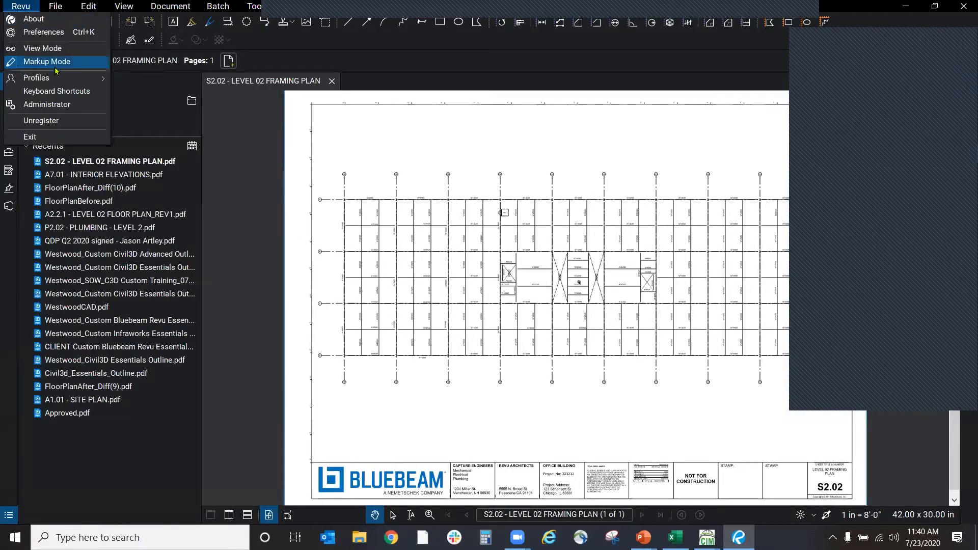
mouse_move(58, 79)
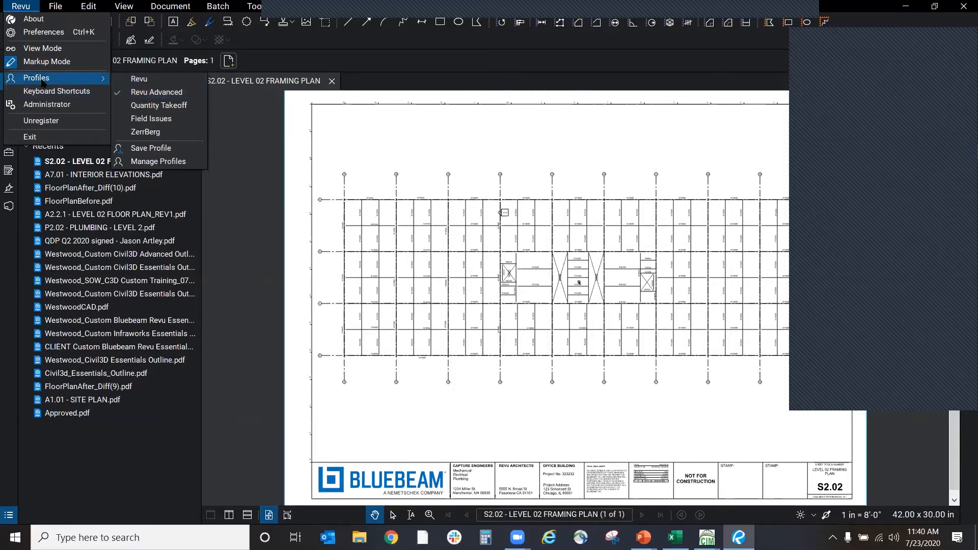
click(21, 8)
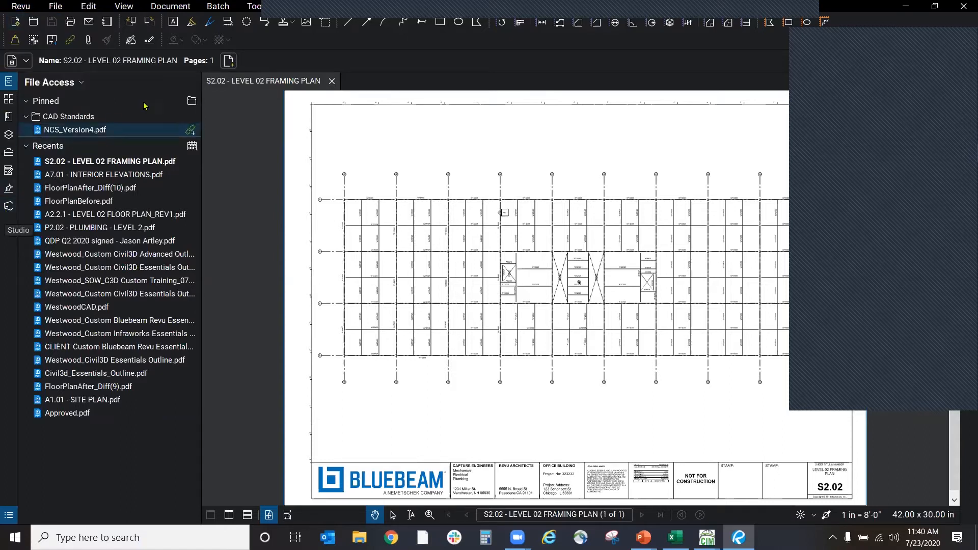
Step: Sign out of Bluebeam Studio from the Studio panel's account options
click(9, 206)
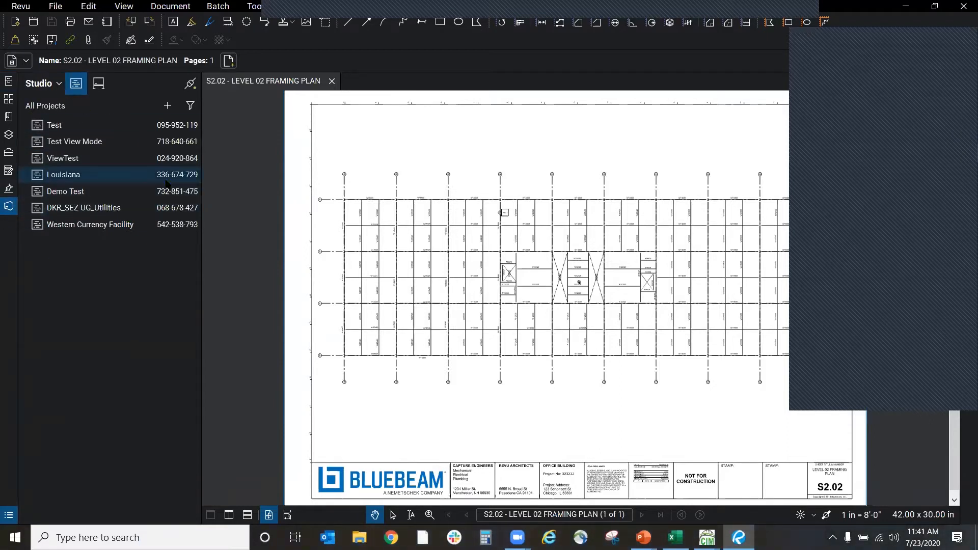
click(45, 83)
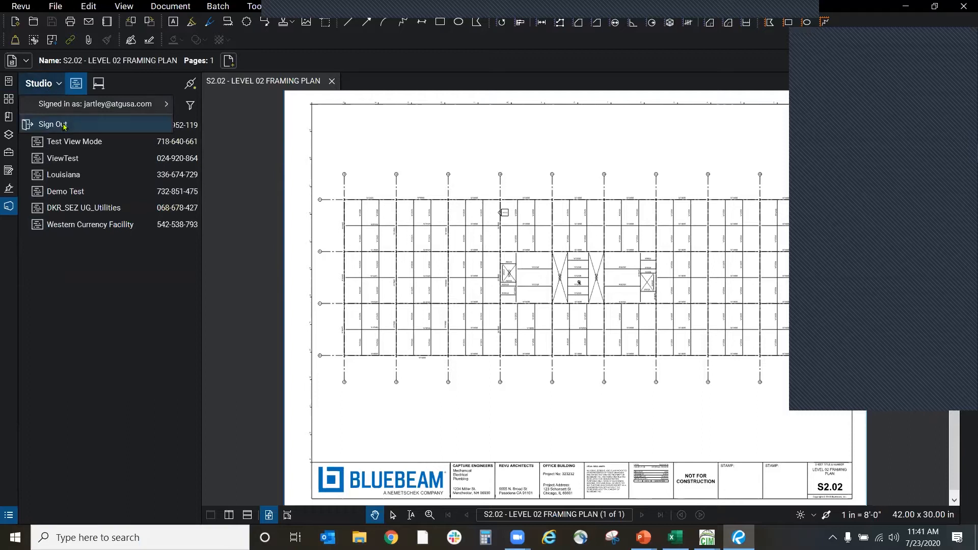
click(65, 127)
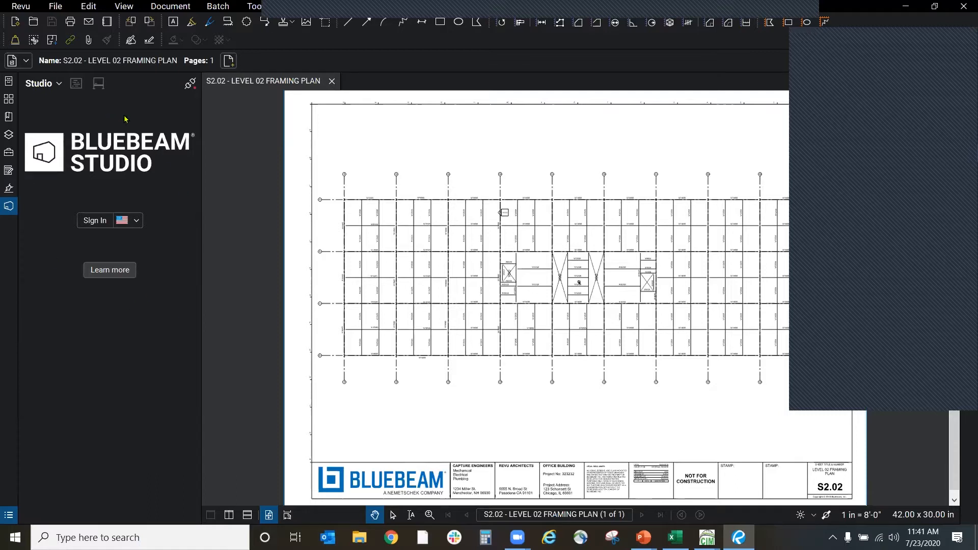
Step: Open and close the Collaborative Review tutorial, then show the Studio panel again
click(118, 271)
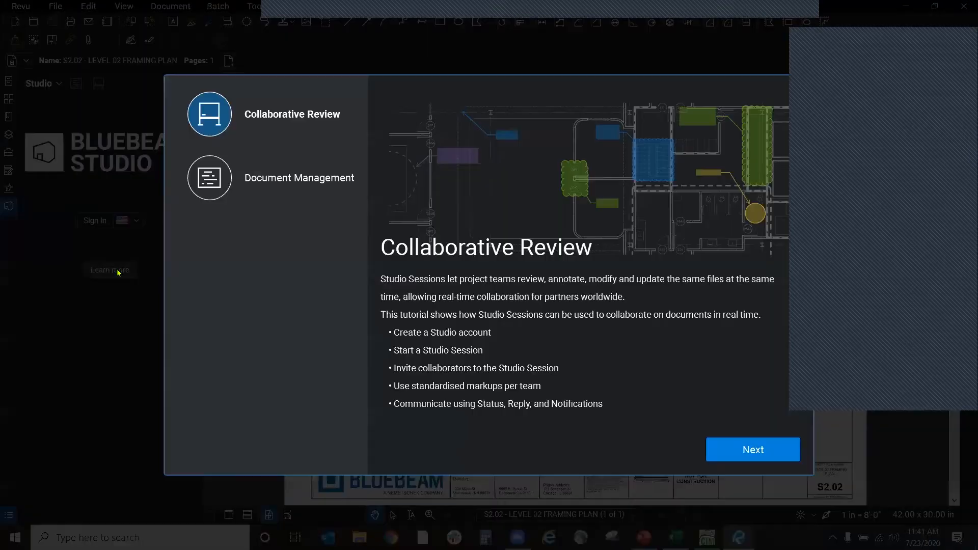
click(742, 450)
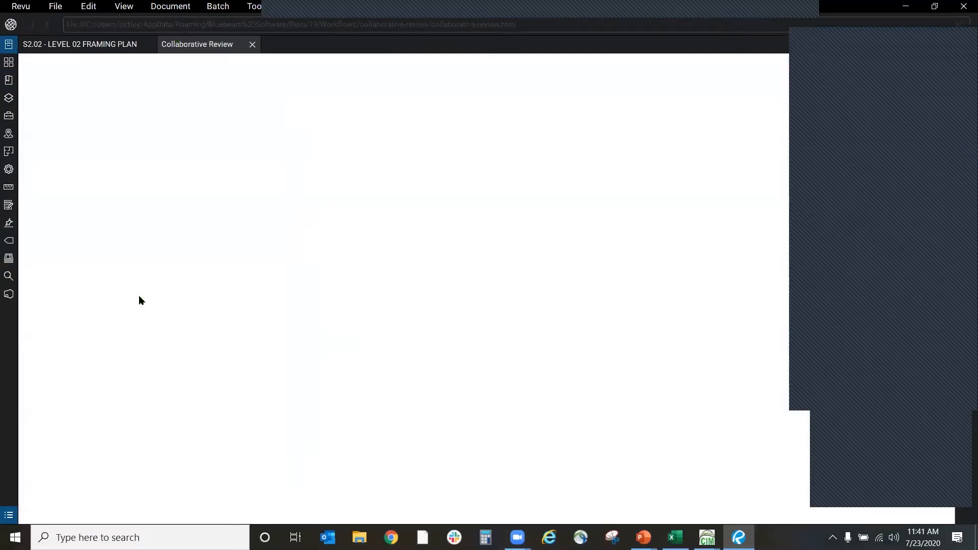
click(252, 45)
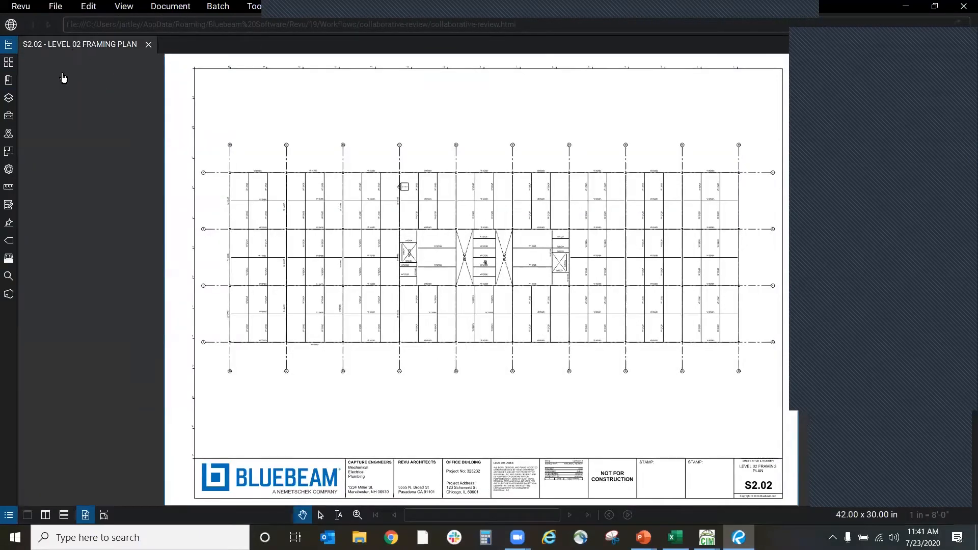
click(8, 295)
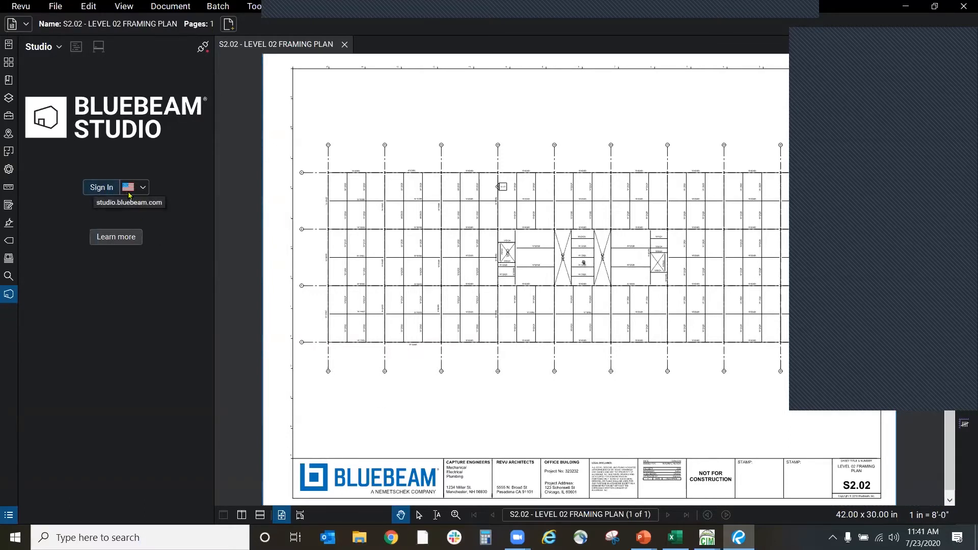
Step: Start the Studio sign-in, look over the account creation form, and return to the SIGN IN form
click(104, 189)
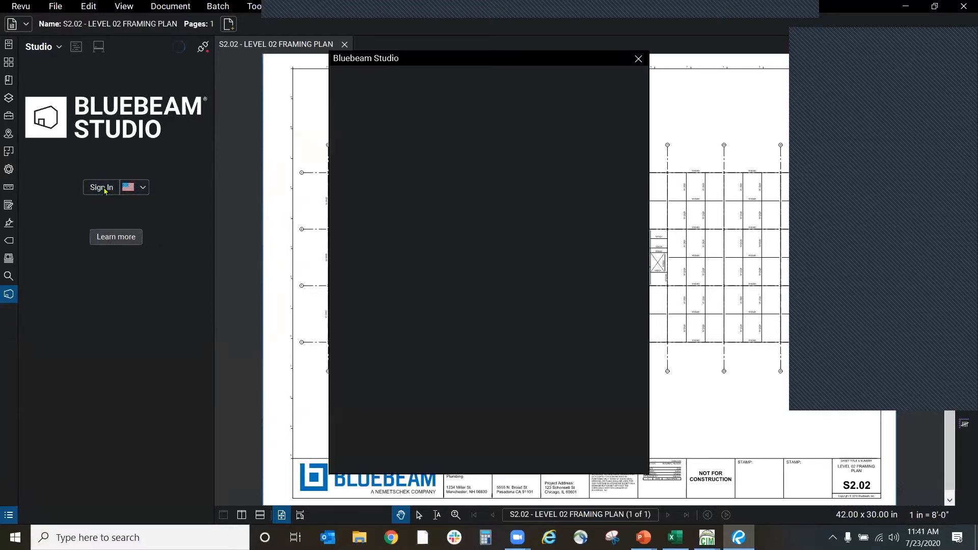
click(582, 203)
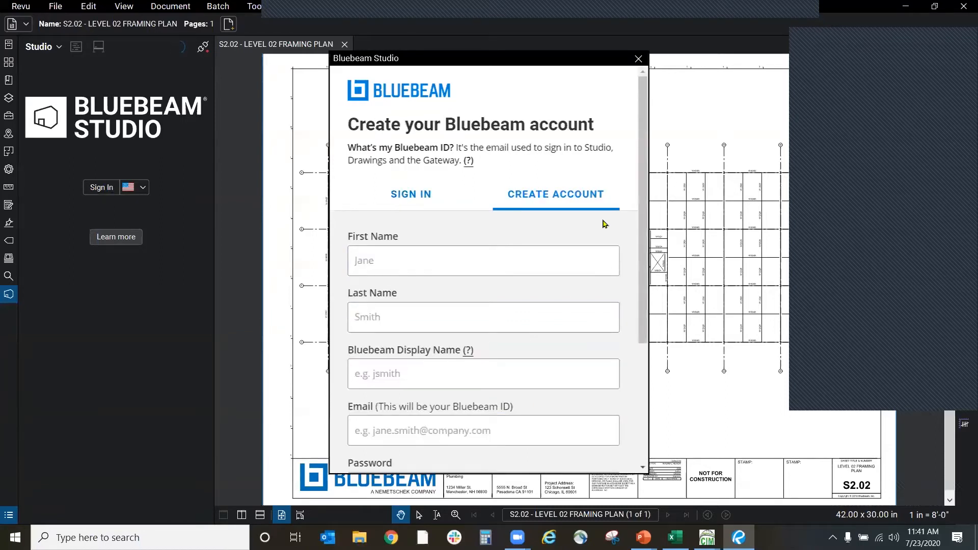
scroll(591, 255, down, 3)
scroll(575, 335, up, 5)
scroll(568, 328, down, 5)
scroll(575, 336, up, 2)
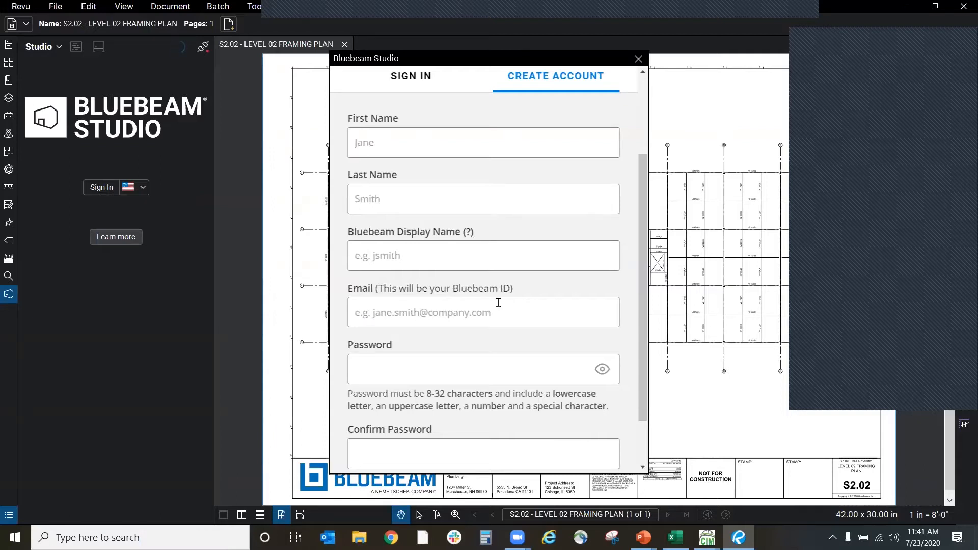
scroll(498, 303, down, 2)
scroll(420, 428, up, 3)
scroll(420, 429, up, 1)
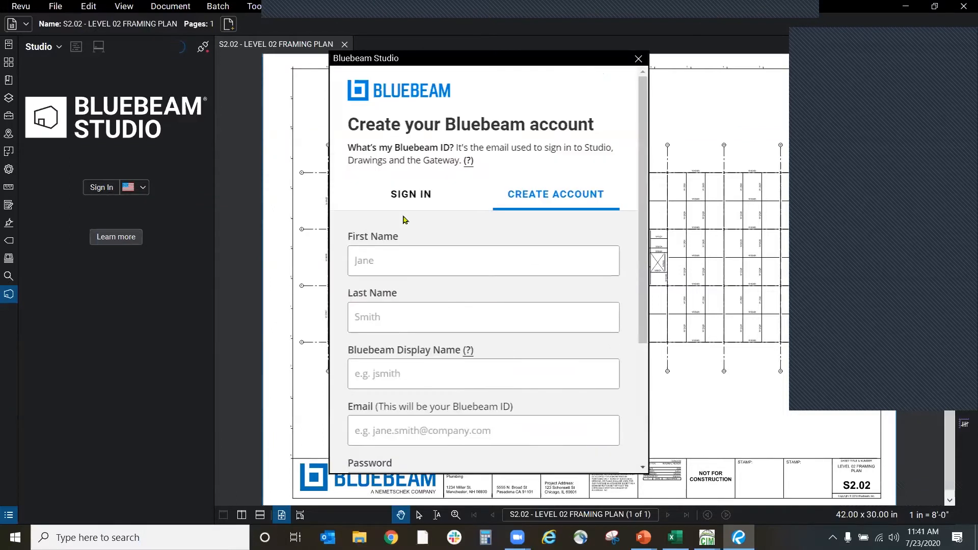
click(407, 196)
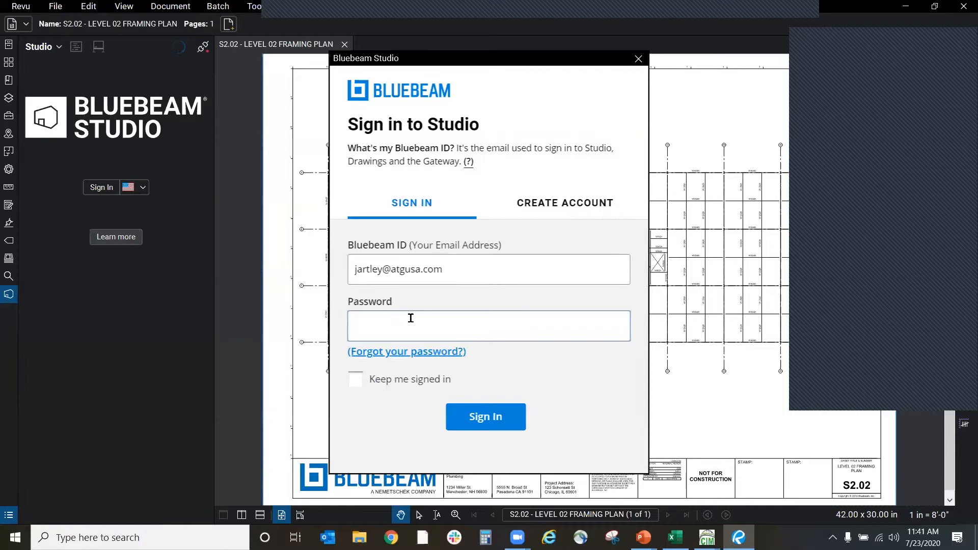
Step: Enter the account password with Keep me signed in checked, resubmitting with the corrected password
text(**************)
click(398, 383)
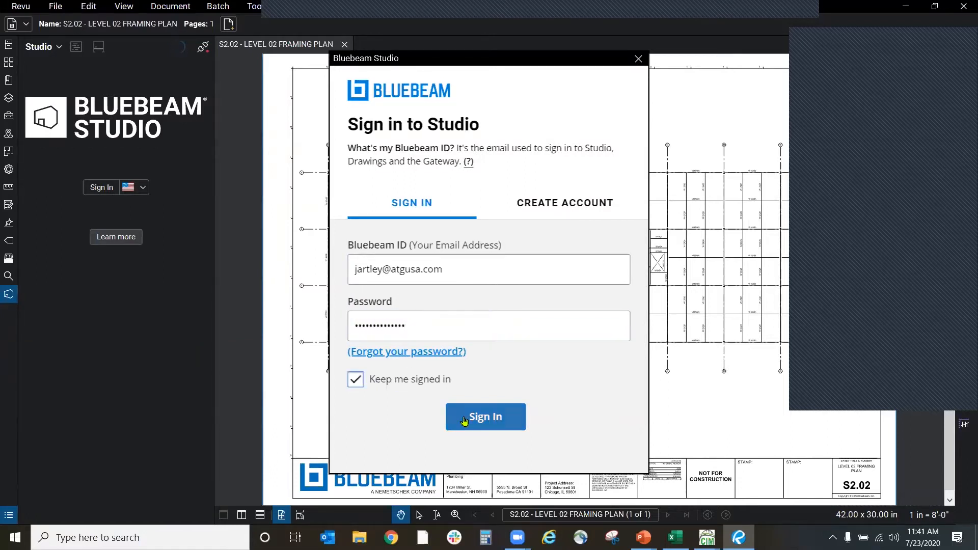
click(465, 421)
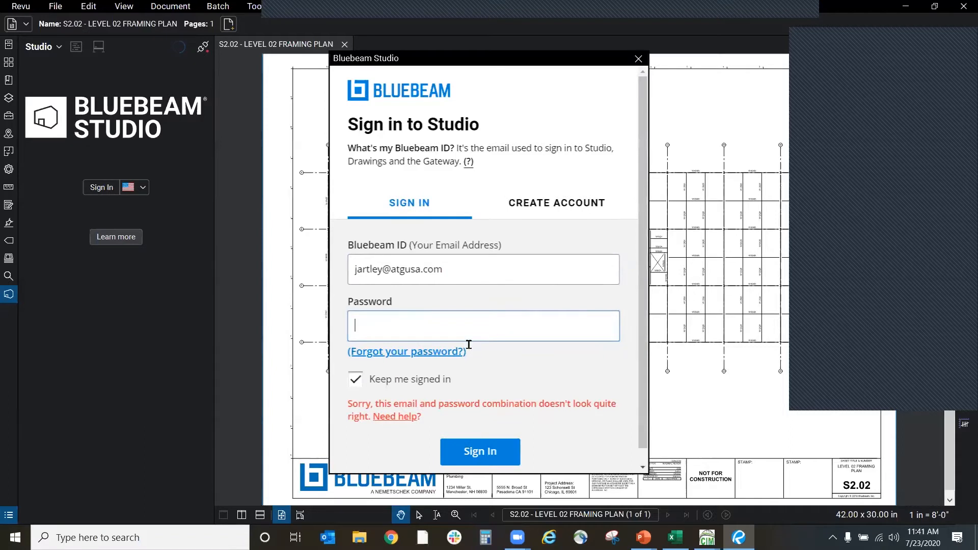
text(************)
click(479, 453)
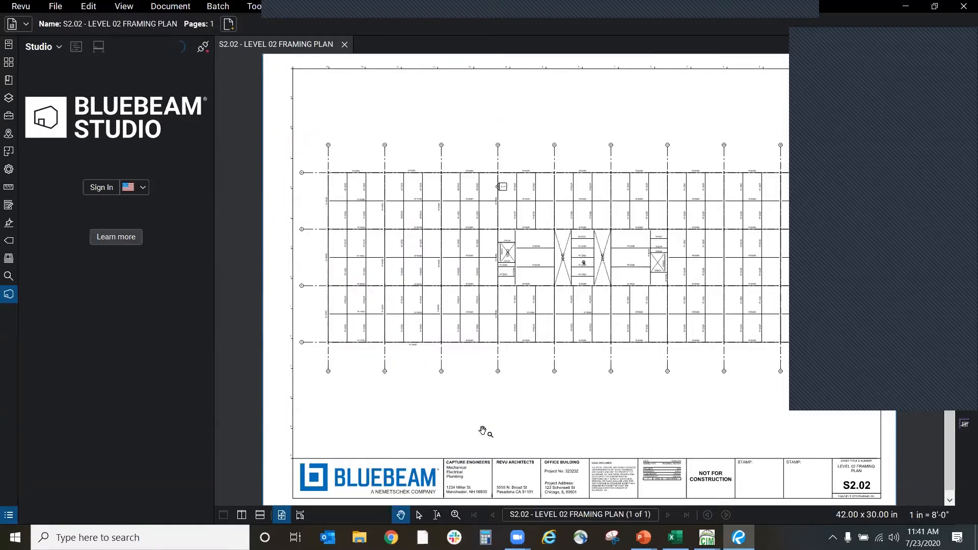
Step: Close the account options and browse the seven projects under All Projects
click(41, 48)
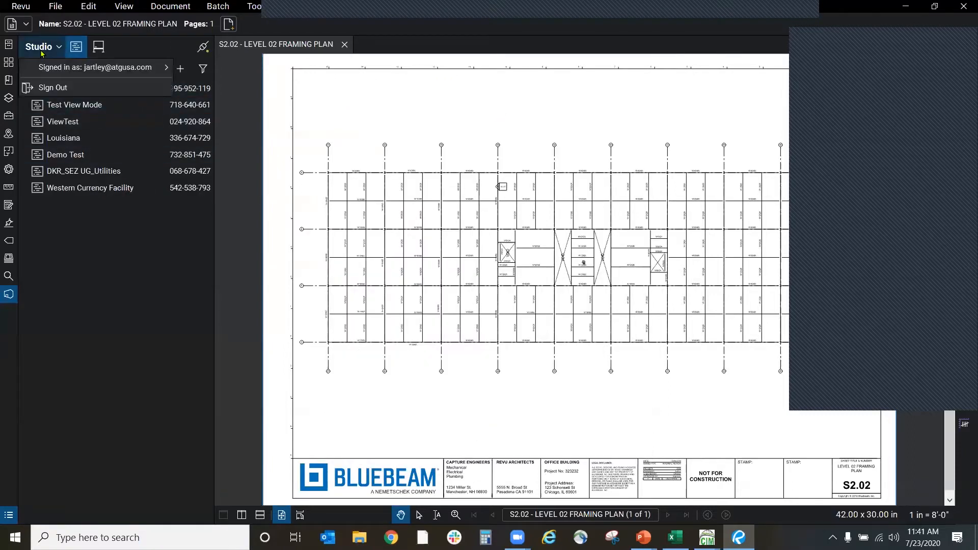
click(136, 325)
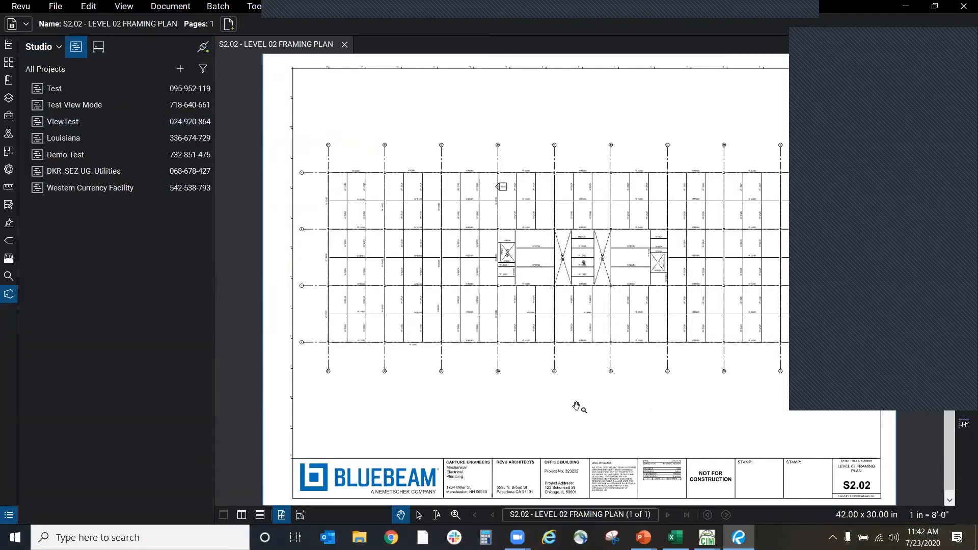
scroll(577, 406, up, 2)
scroll(576, 406, down, 2)
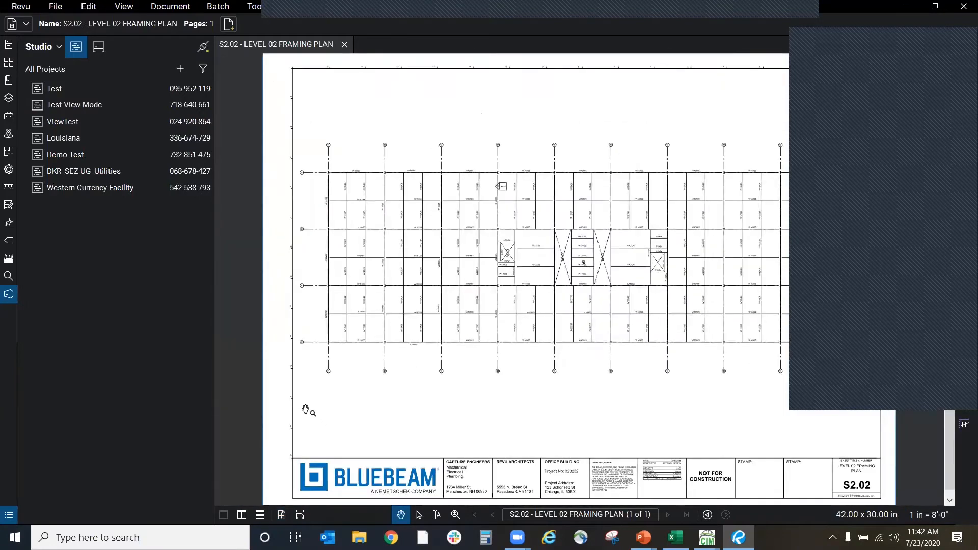
scroll(311, 411, down, 1)
scroll(408, 286, down, 1)
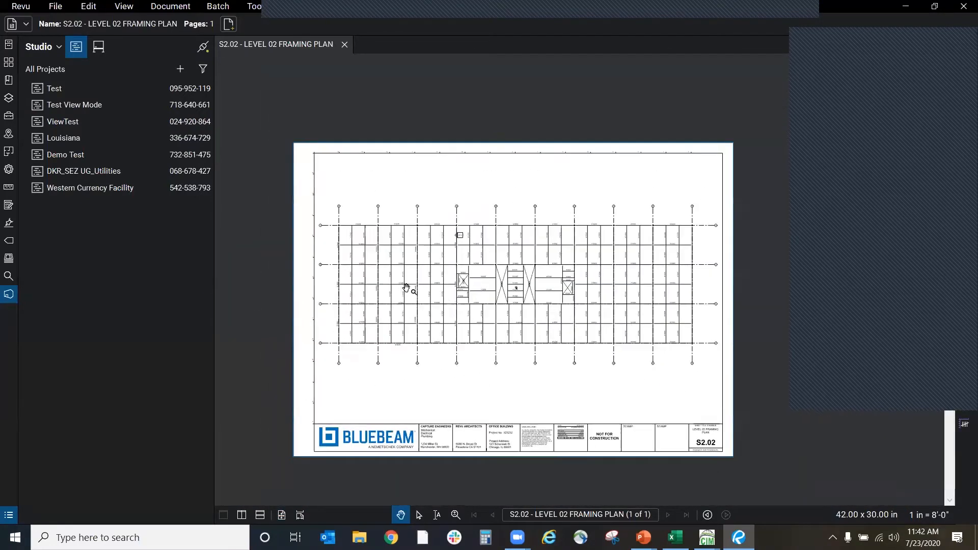
scroll(523, 319, up, 1)
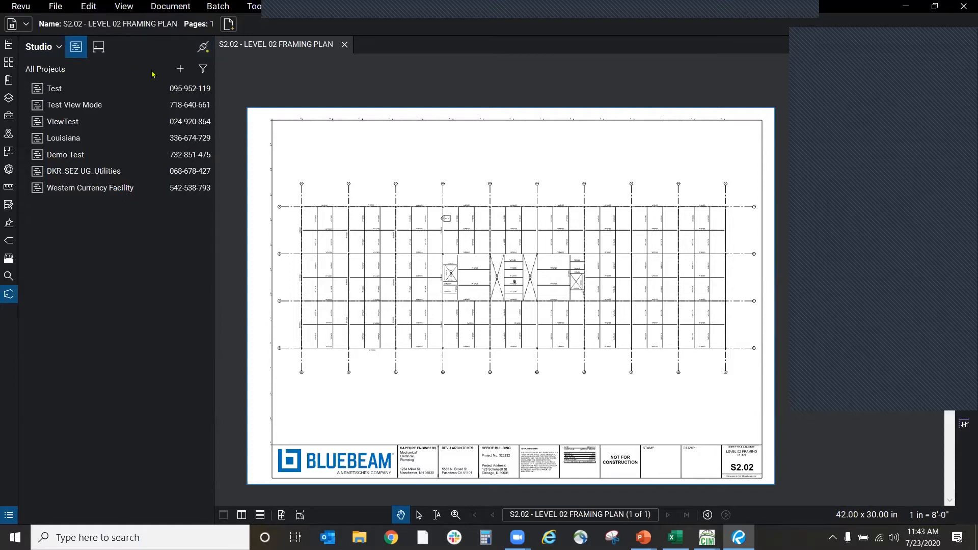
Step: Bring up the + menu offering New Project and Join
click(180, 69)
click(202, 69)
click(179, 69)
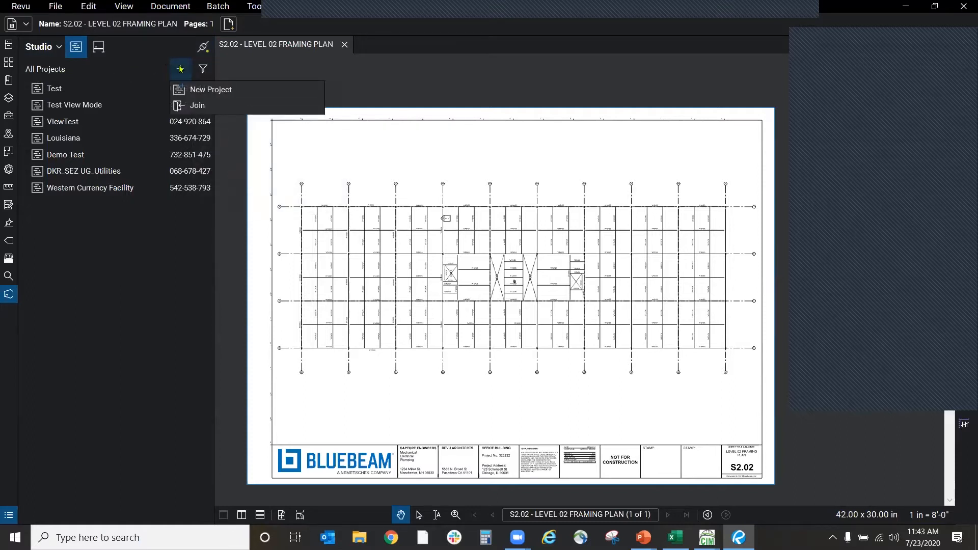
Step: Create the Studio project 'LJA' and close the S2.02 - LEVEL 02 FRAMING PLAN tab
click(224, 92)
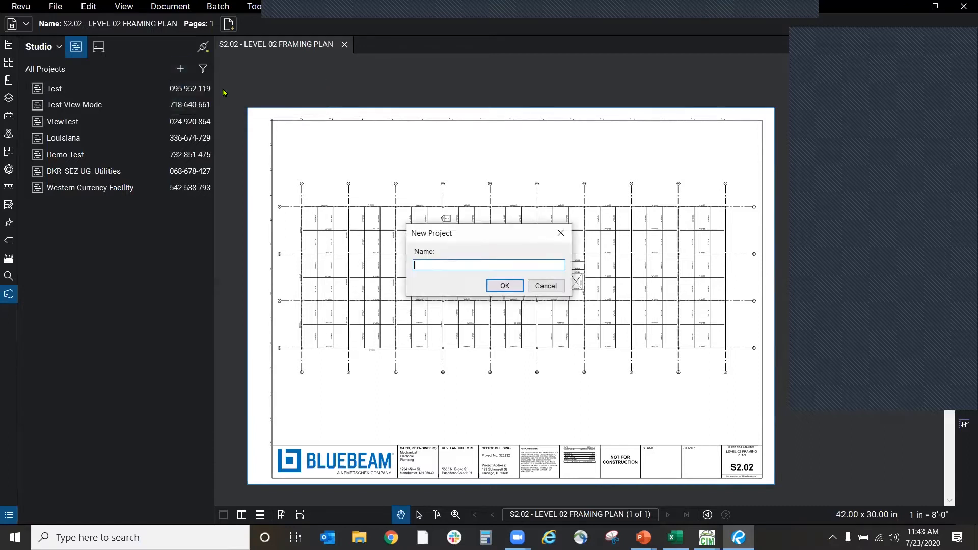
text(LJA)
click(508, 286)
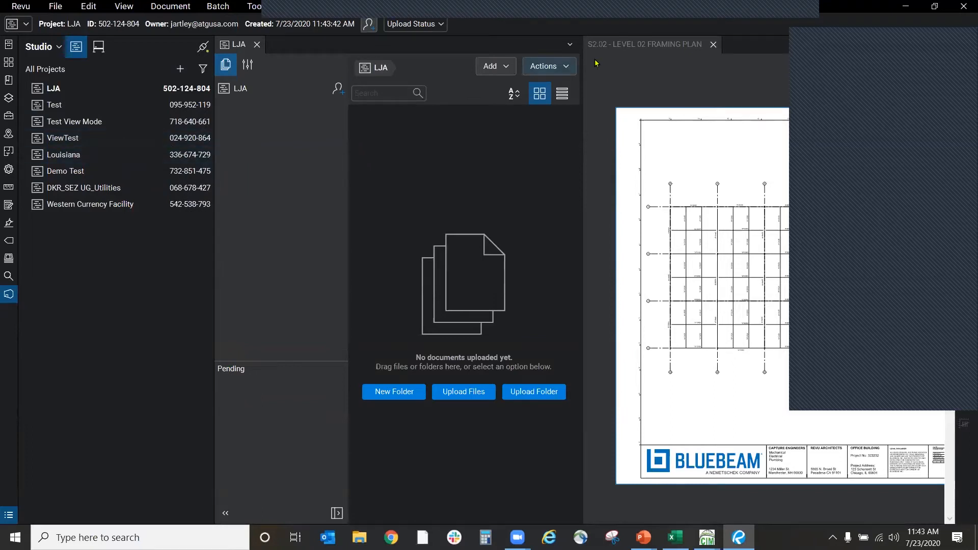
click(714, 45)
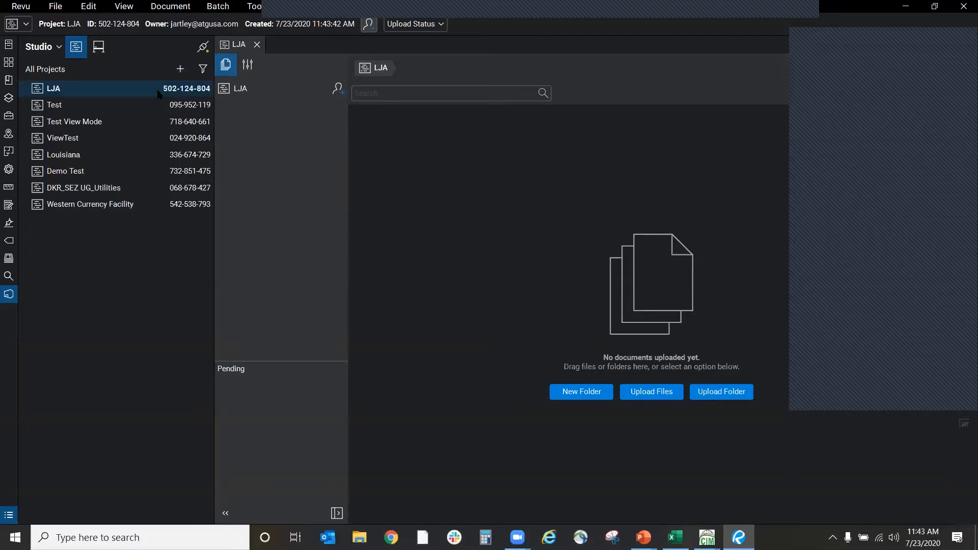
right_click(124, 88)
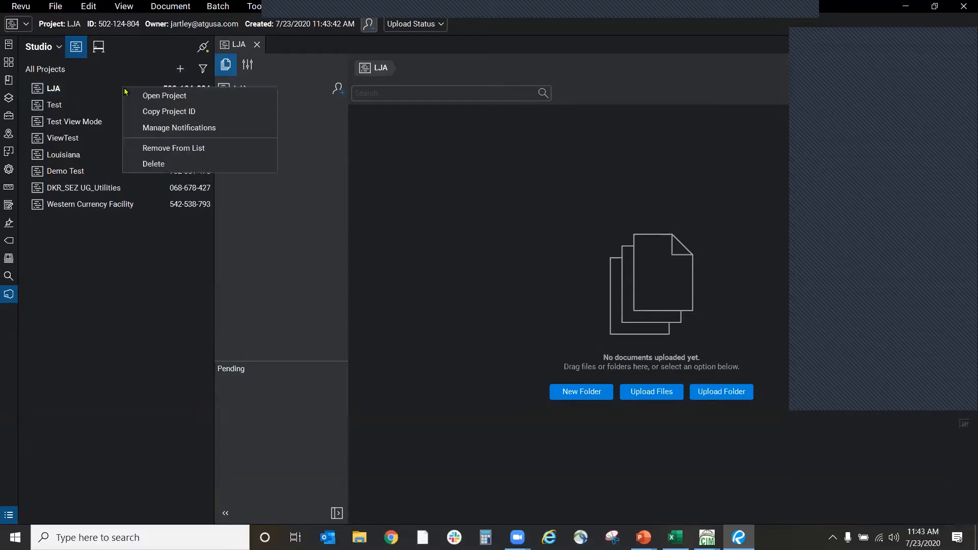
click(171, 98)
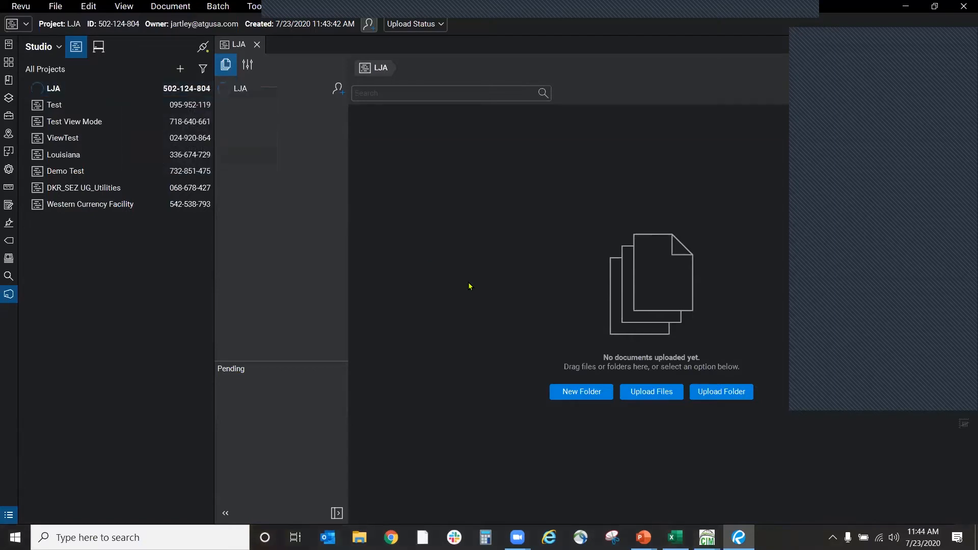
click(339, 90)
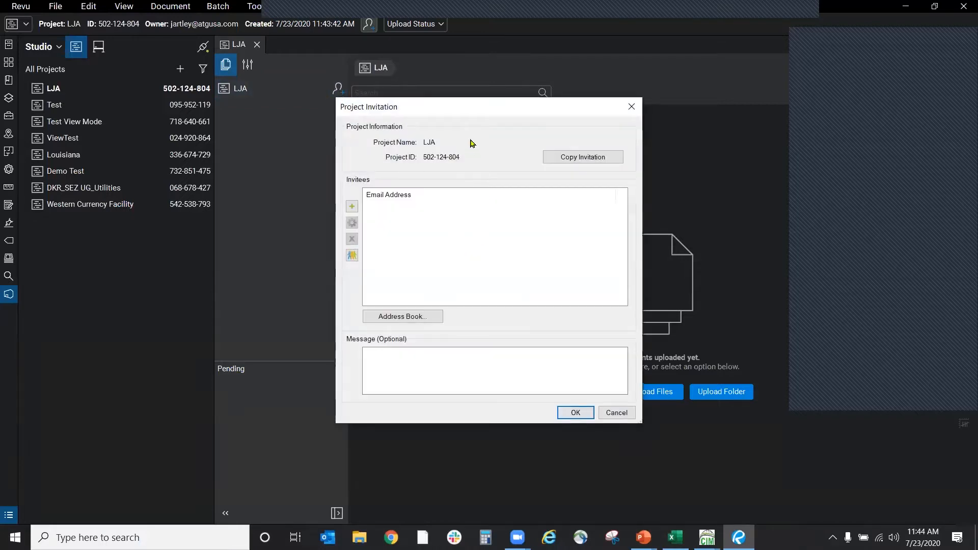
drag(462, 112, 409, 111)
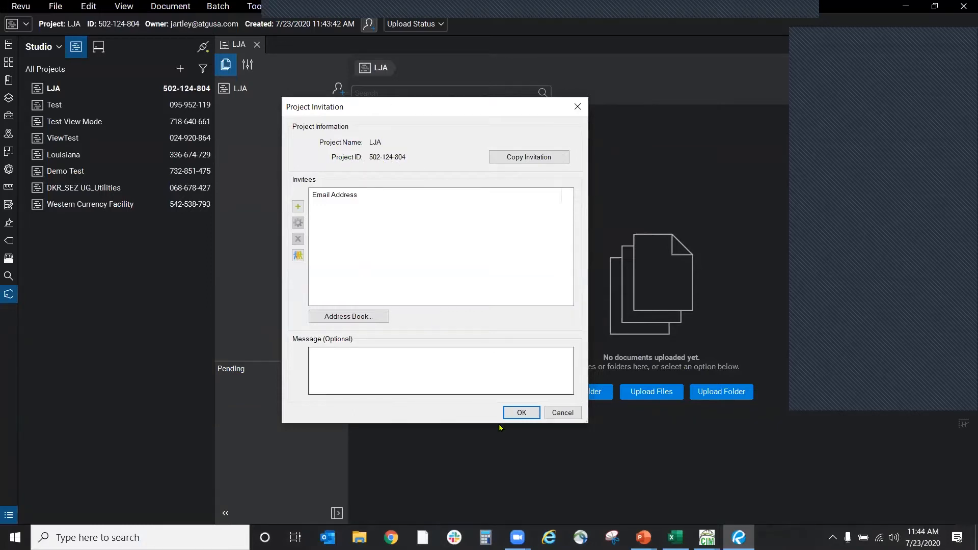
click(558, 413)
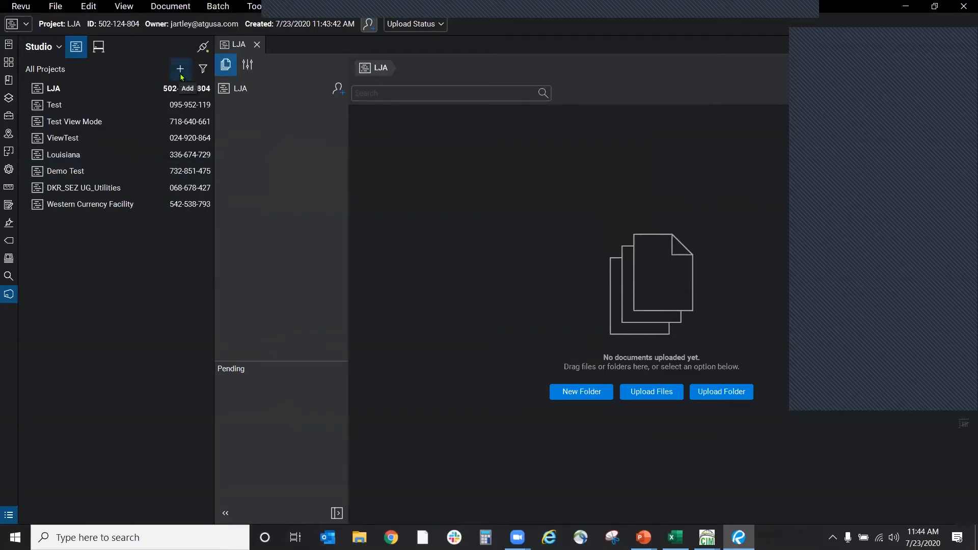
click(181, 75)
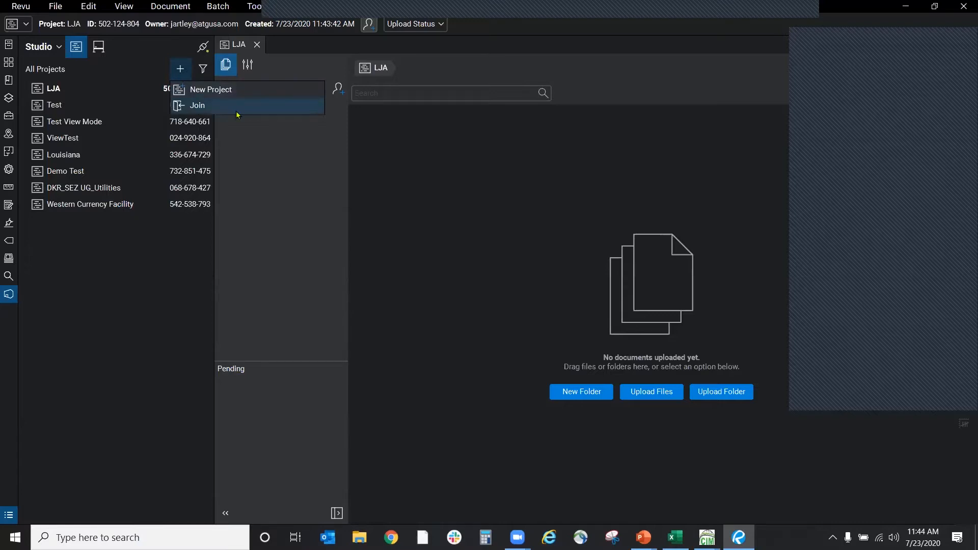
click(219, 109)
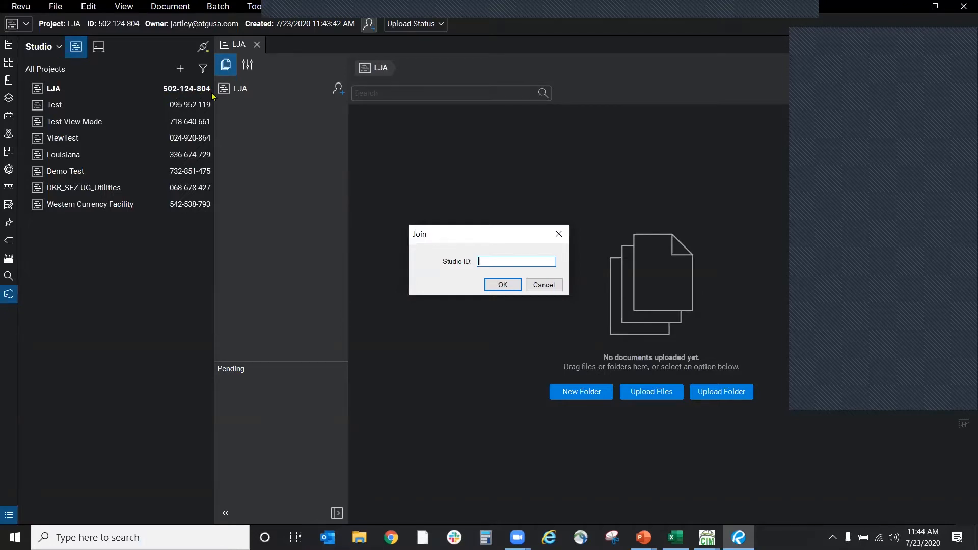
click(541, 283)
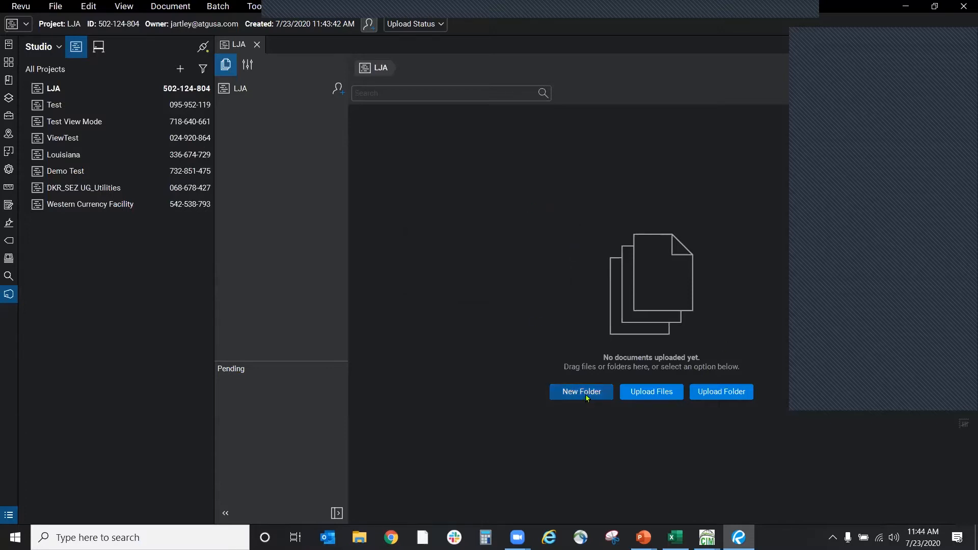
Step: Pick A1.01 - SITE PLAN - Revised.pdf, FloorPlanAfter.pdf and FloorPlanBefore.pdf from Plan_Set for upload
click(650, 393)
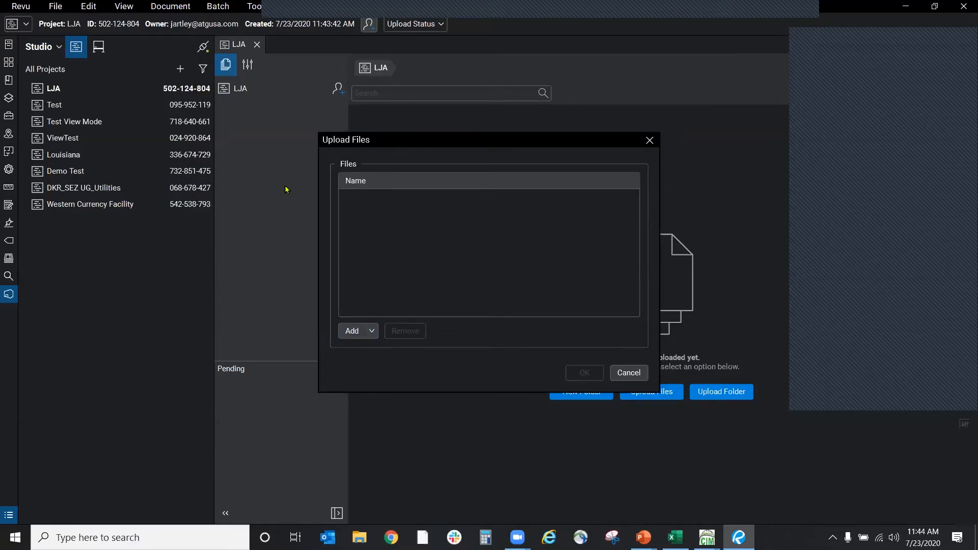
click(356, 332)
click(378, 349)
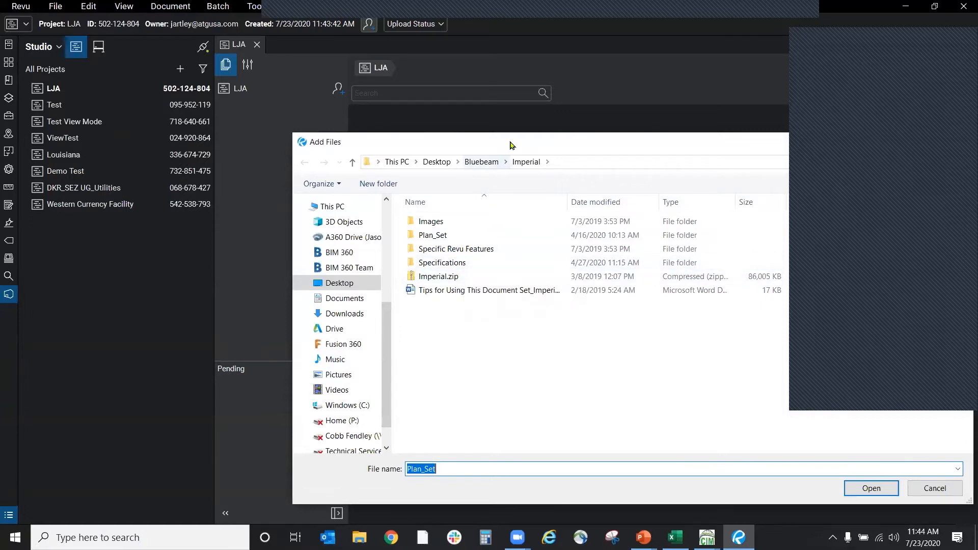
drag(512, 145, 468, 148)
double_click(403, 238)
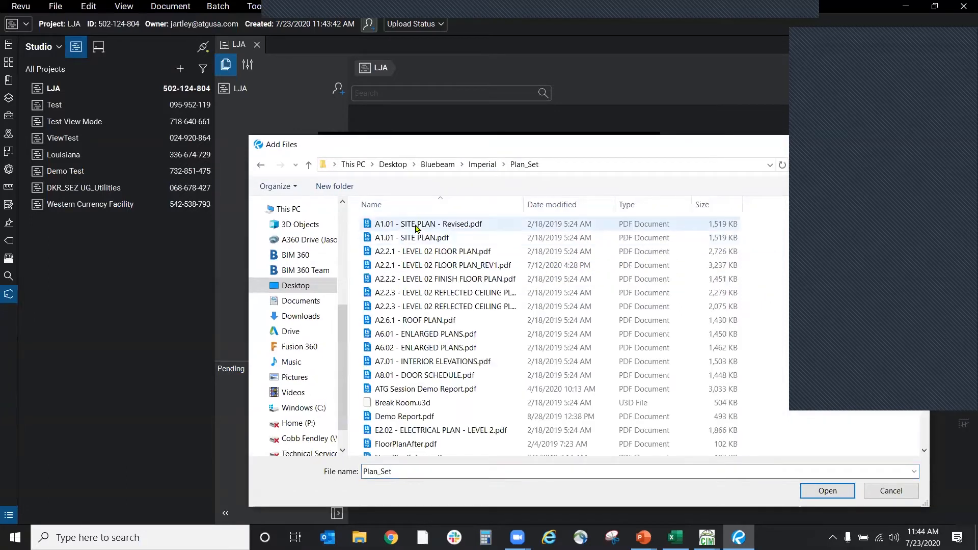
click(416, 229)
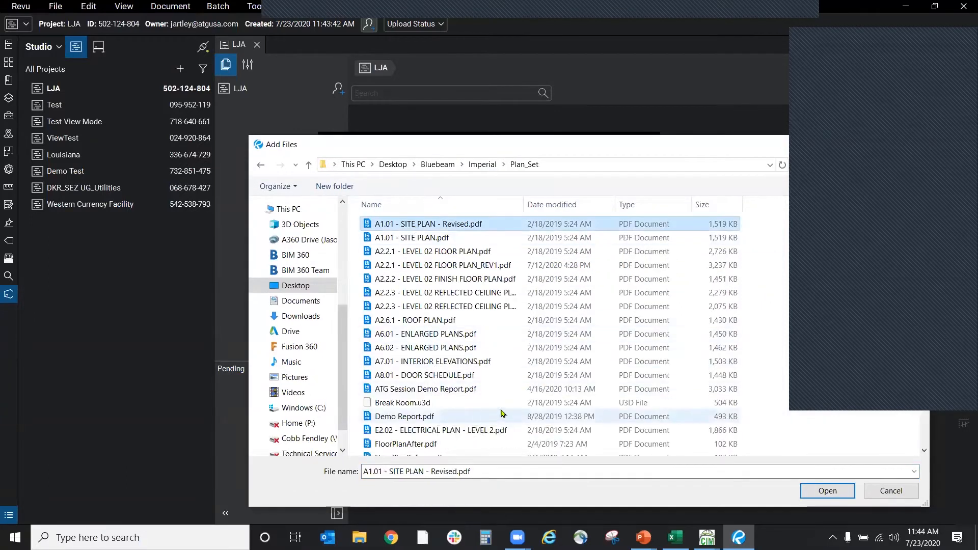
scroll(502, 412, down, 2)
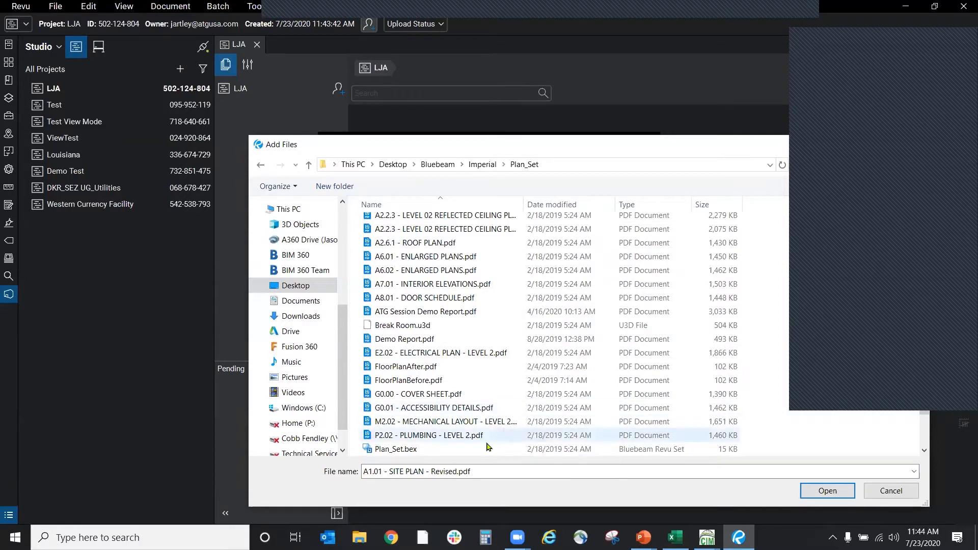
ctrl+click(474, 381)
ctrl+click(474, 367)
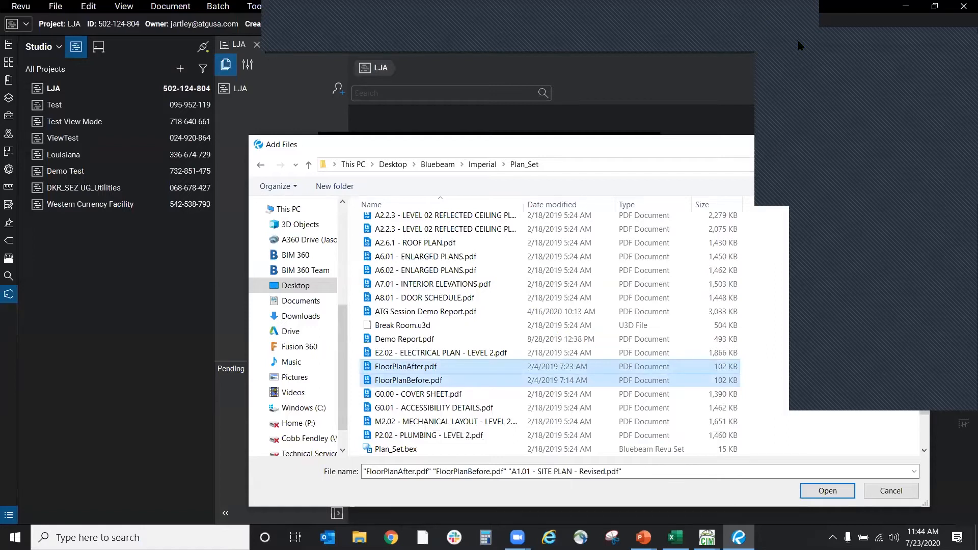
Step: Upload the three PDFs to LJA and show the Permissions page of Project Settings
click(592, 156)
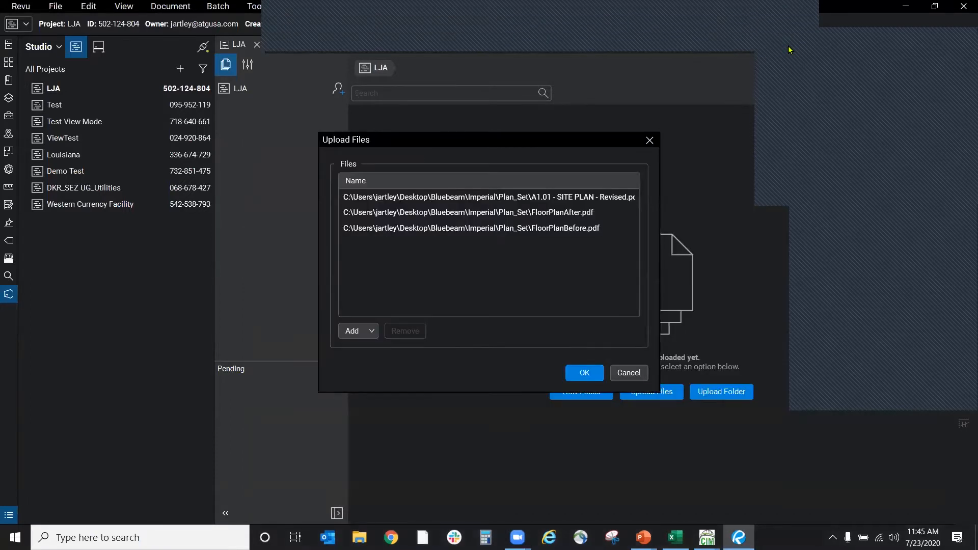
click(790, 50)
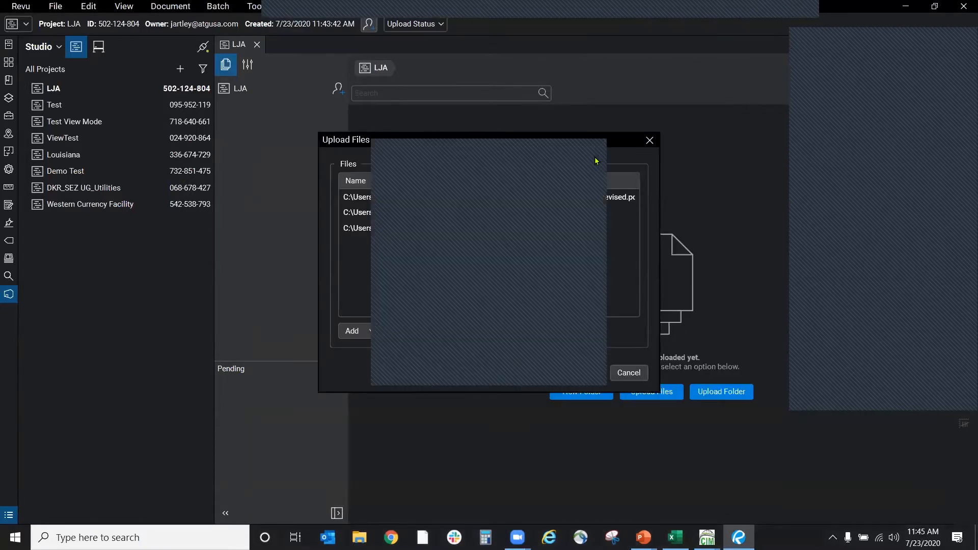
click(595, 155)
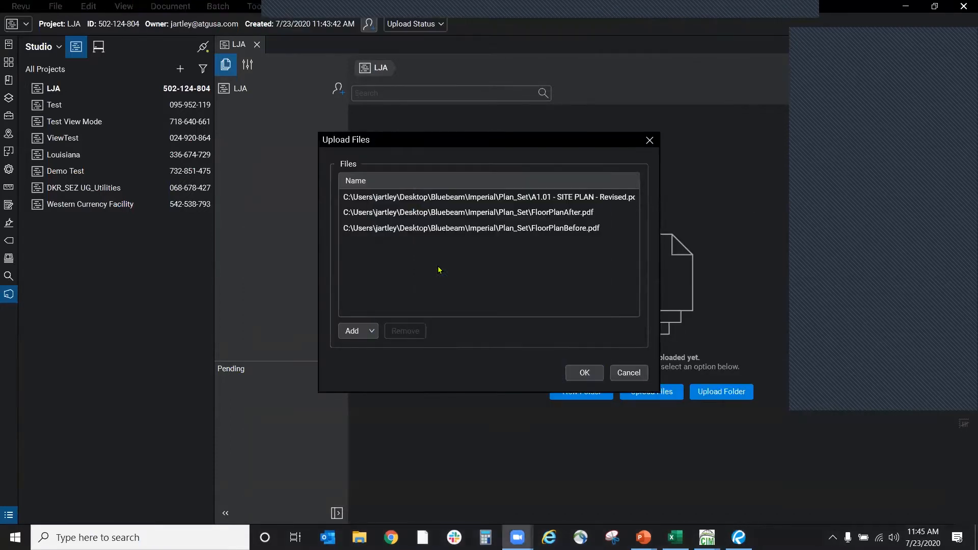
click(582, 372)
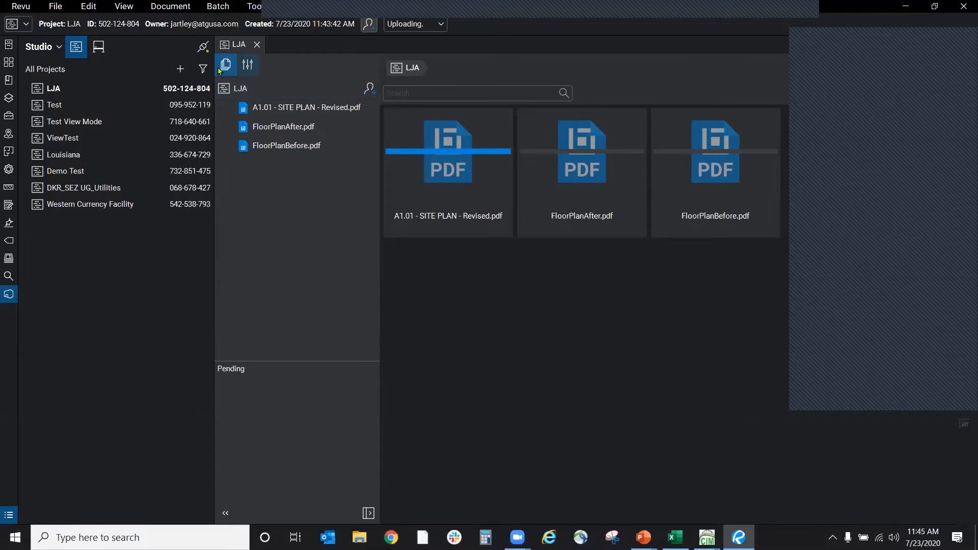
click(248, 65)
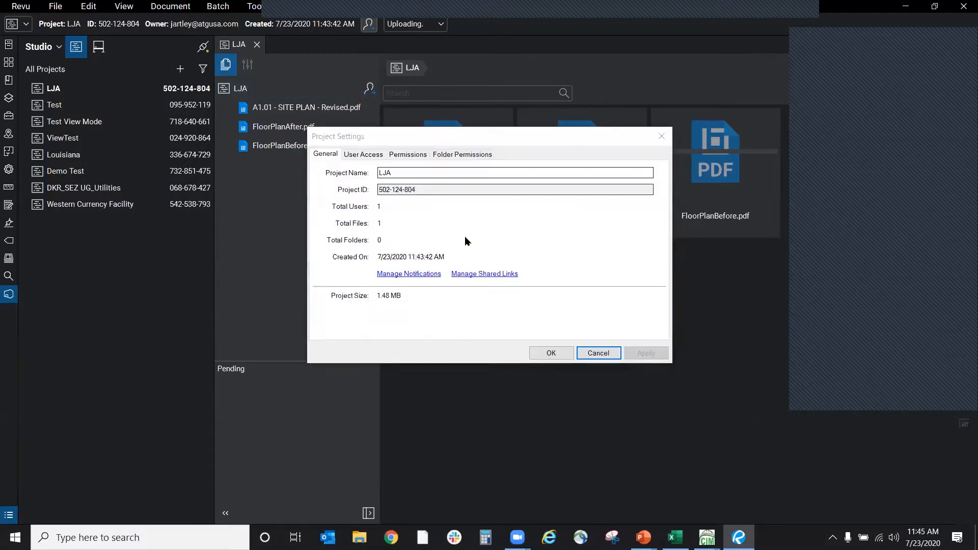
click(421, 154)
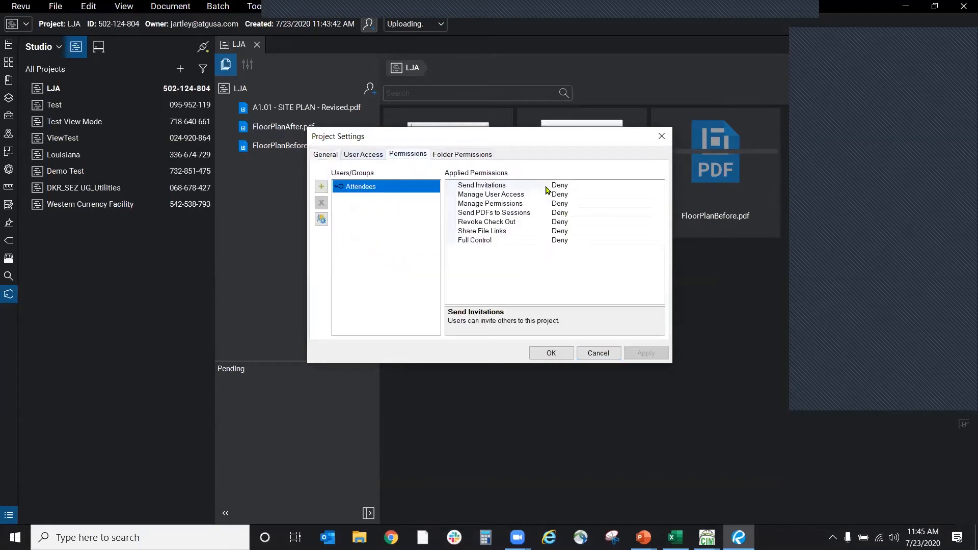
Step: Set the attendees' Manage User Access, Manage Permissions and Send Invitations permissions to Allow
double_click(575, 194)
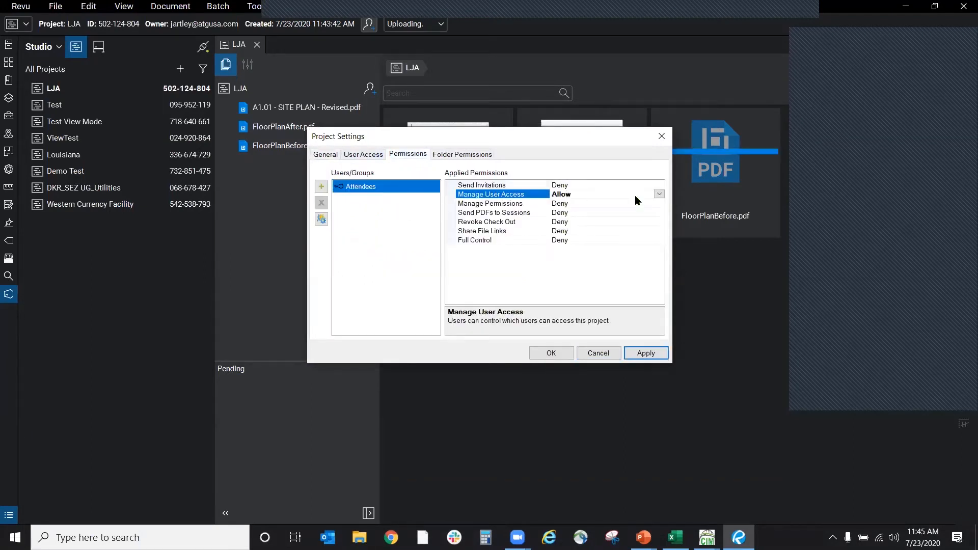
click(581, 204)
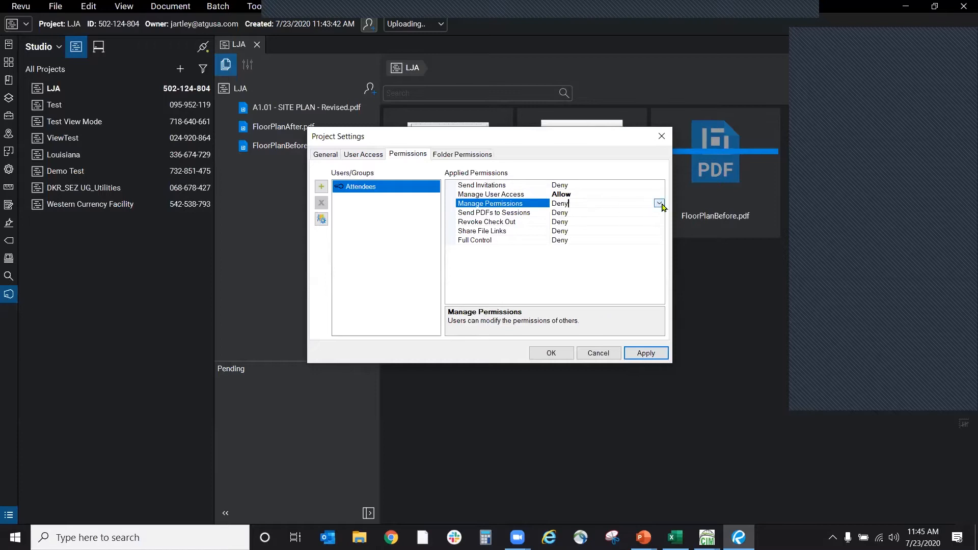
click(658, 202)
click(628, 223)
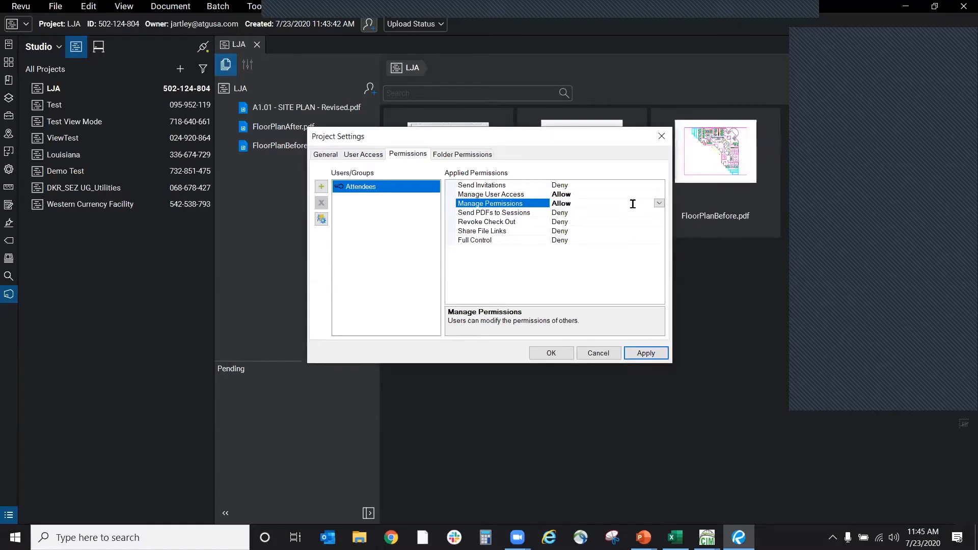
click(576, 186)
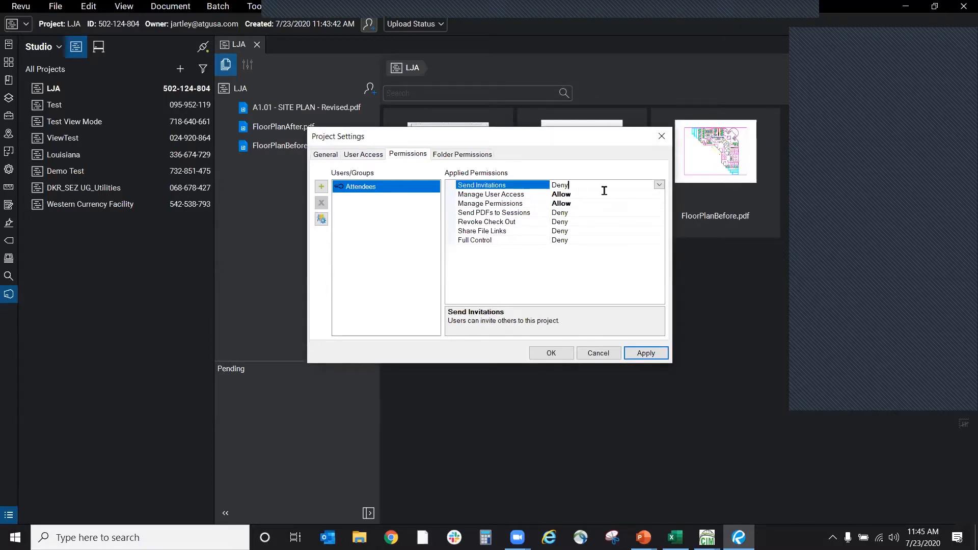
click(658, 185)
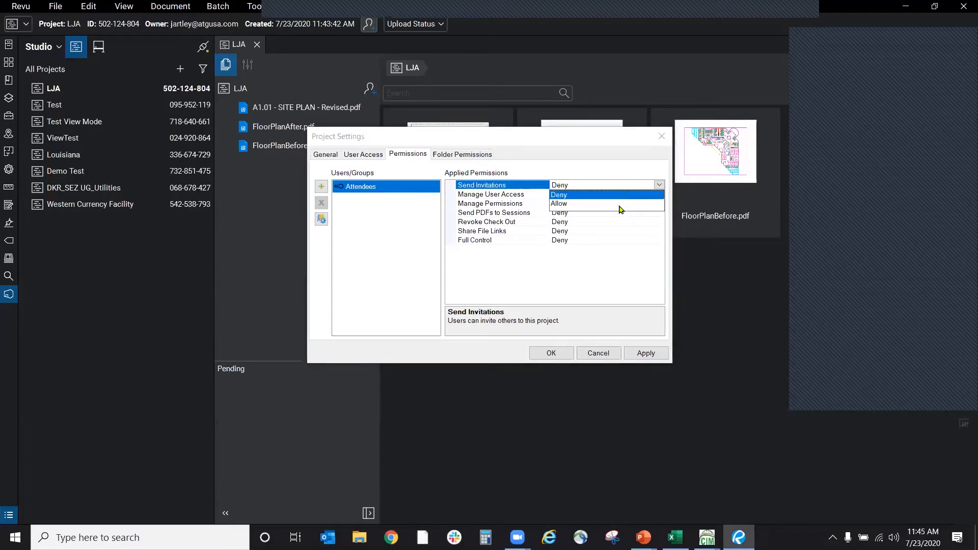
click(585, 204)
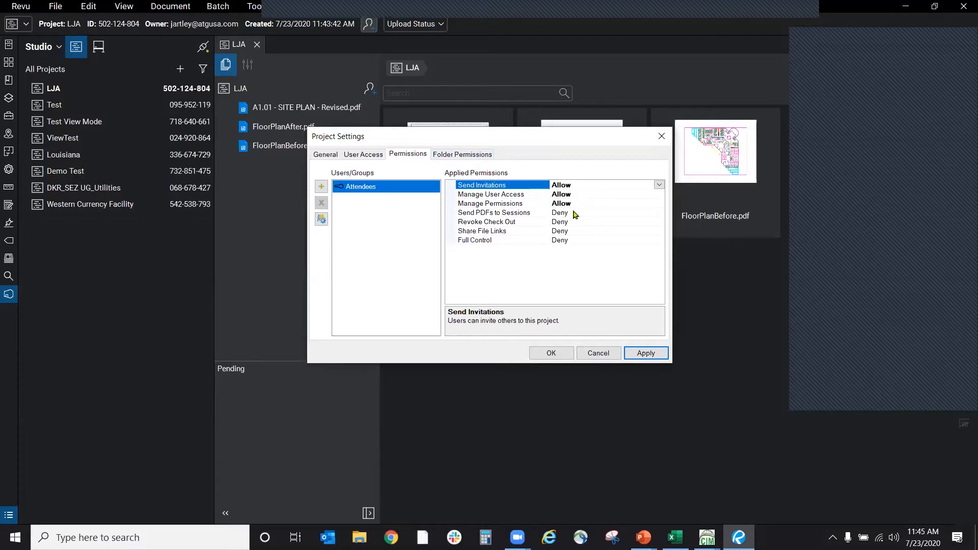
Step: Set the attendees' remaining permissions, including Share File Links and Full Control, to Allow
double_click(564, 240)
click(605, 231)
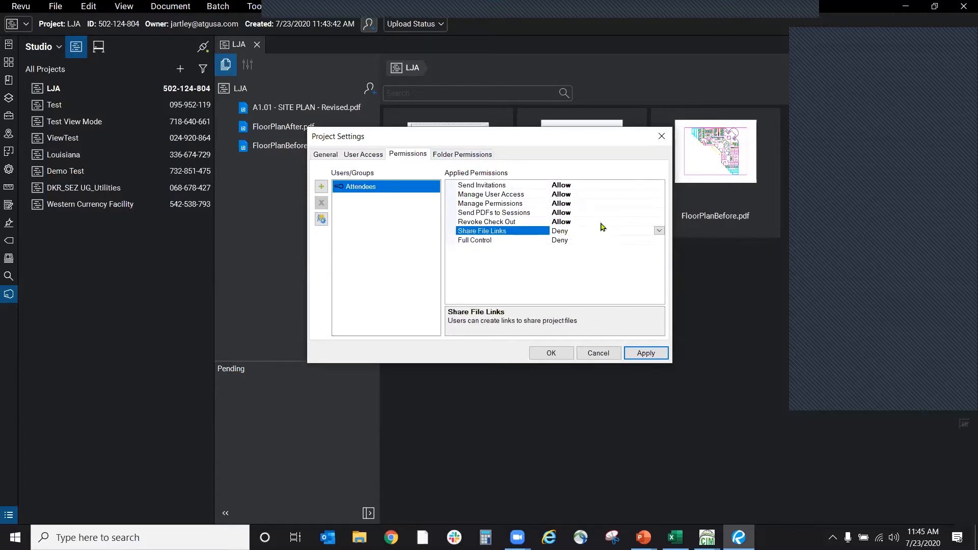
click(659, 231)
click(563, 252)
click(576, 240)
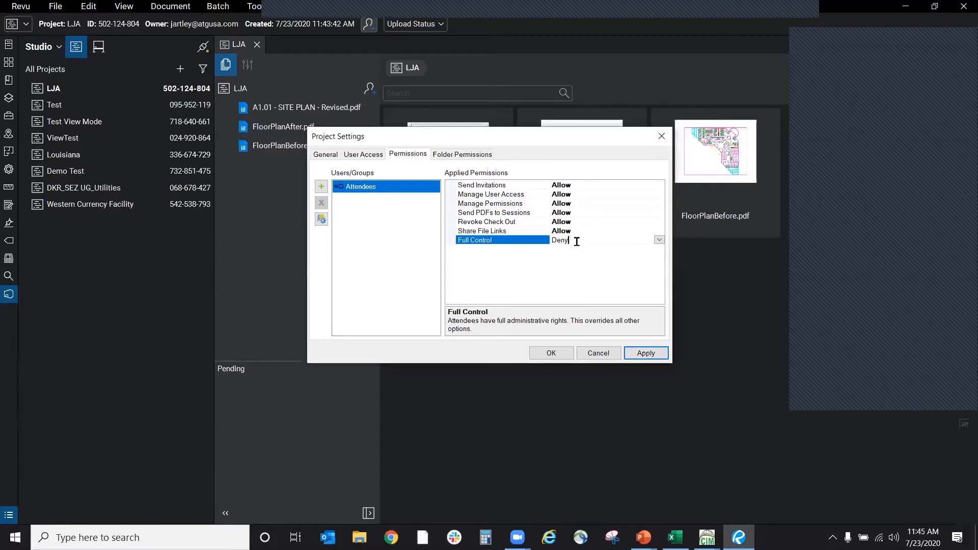
click(659, 240)
click(562, 260)
Step: Uncheck Restrict Users on the User Access tab, review the tabs, and save with OK
click(468, 157)
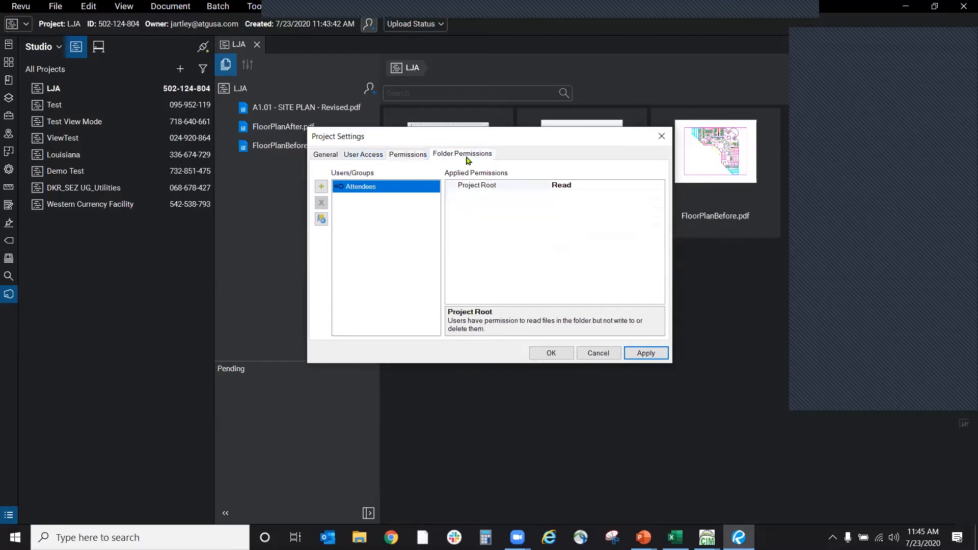
click(361, 155)
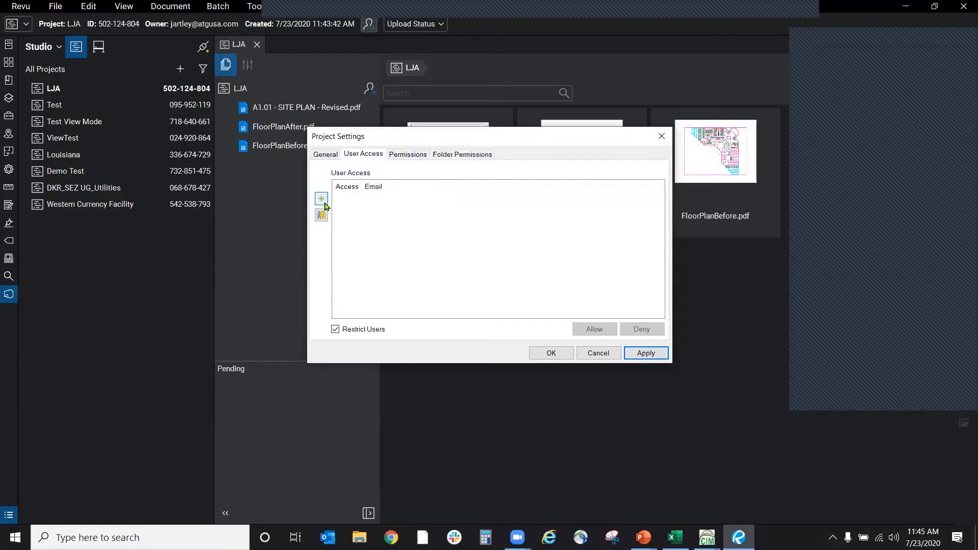
click(336, 330)
click(324, 154)
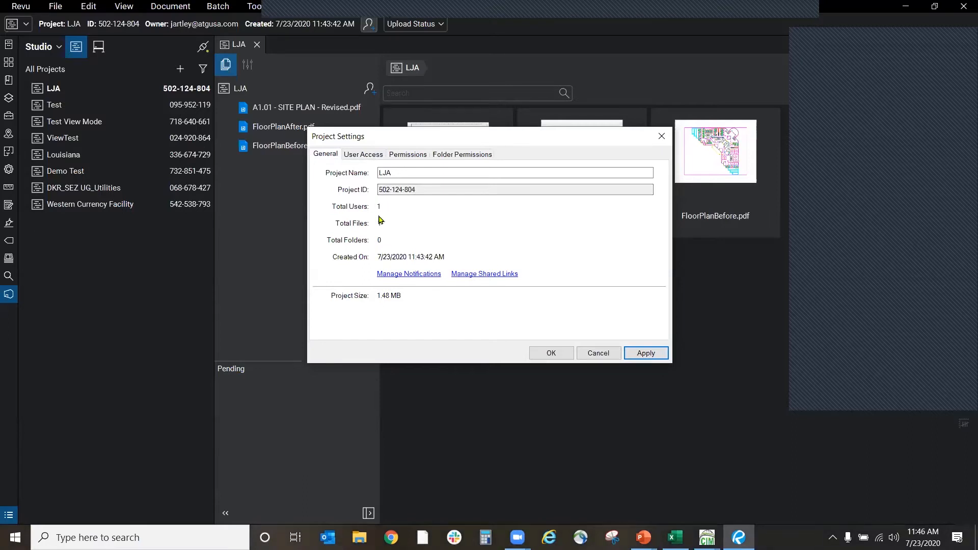
click(364, 155)
click(409, 155)
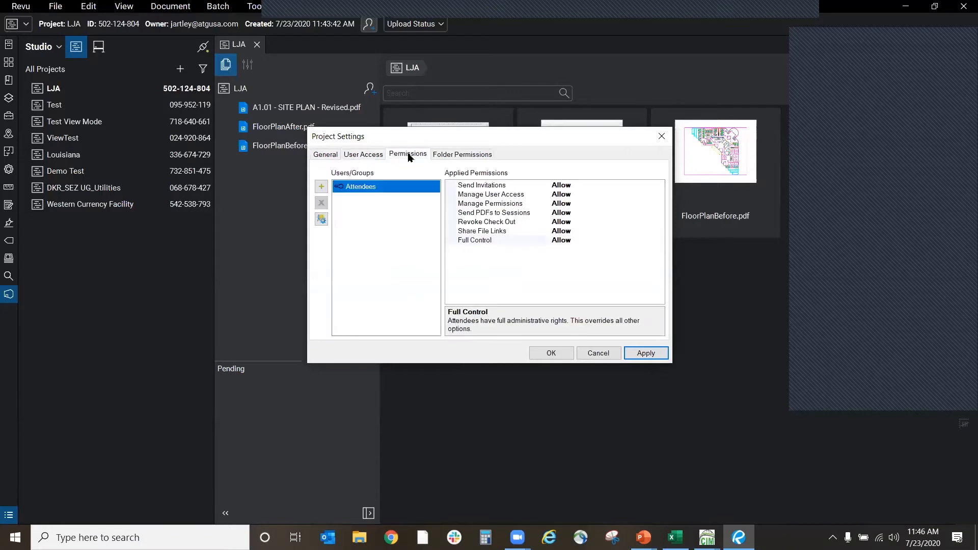
click(488, 157)
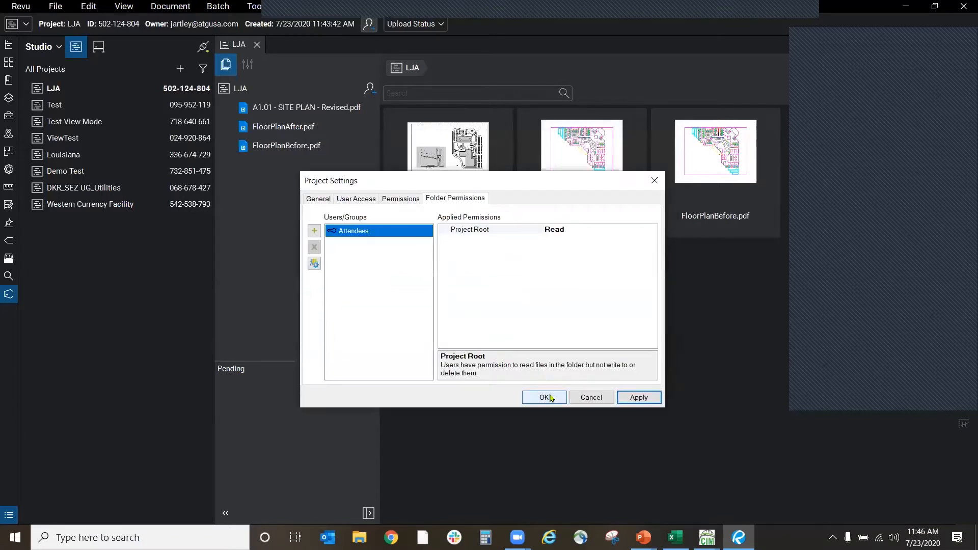
click(548, 397)
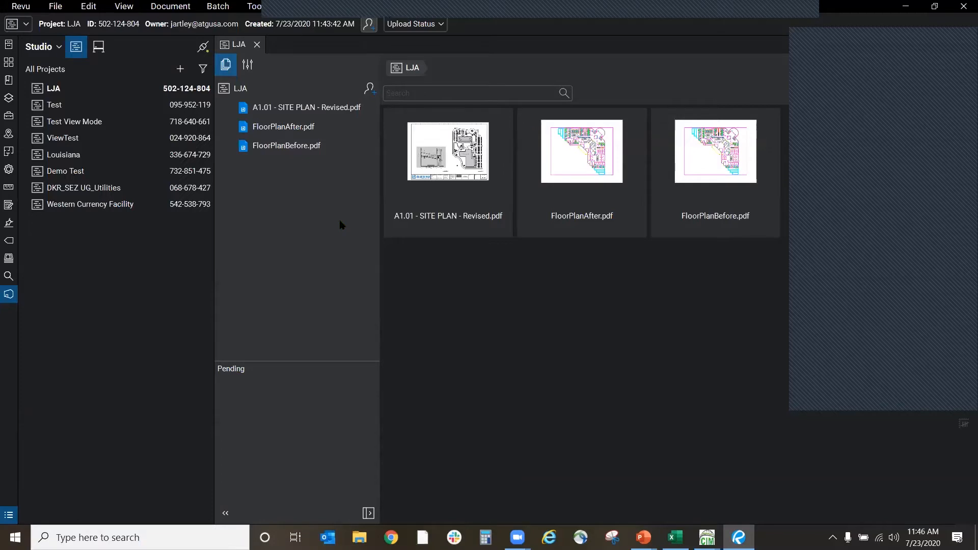
Step: Check the file tree and LJA folder context menus, then select the A1.01 site plan file
right_click(292, 225)
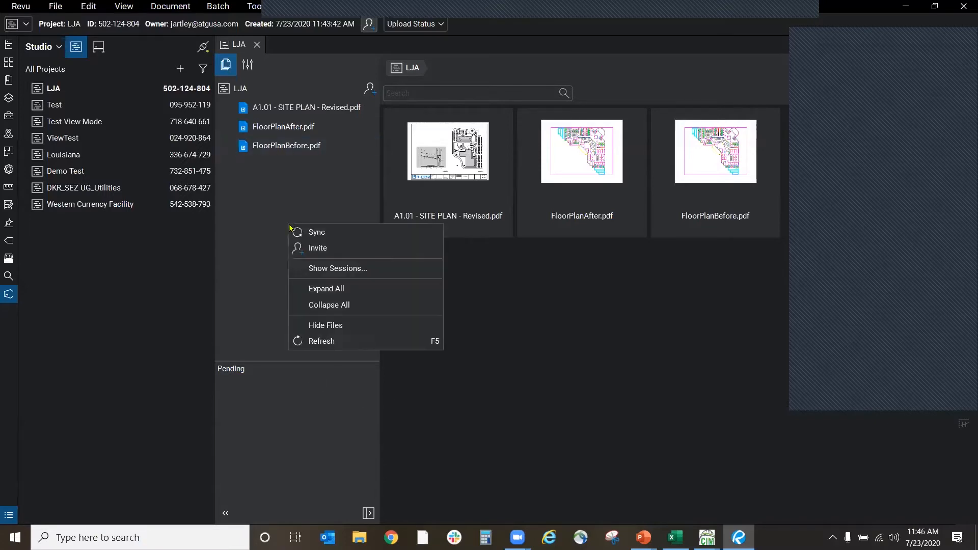
click(291, 189)
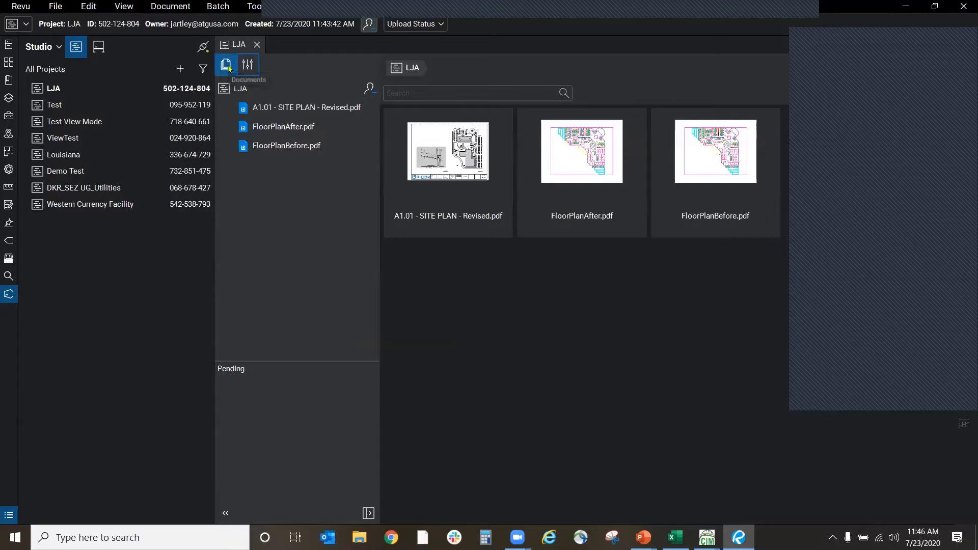
right_click(238, 91)
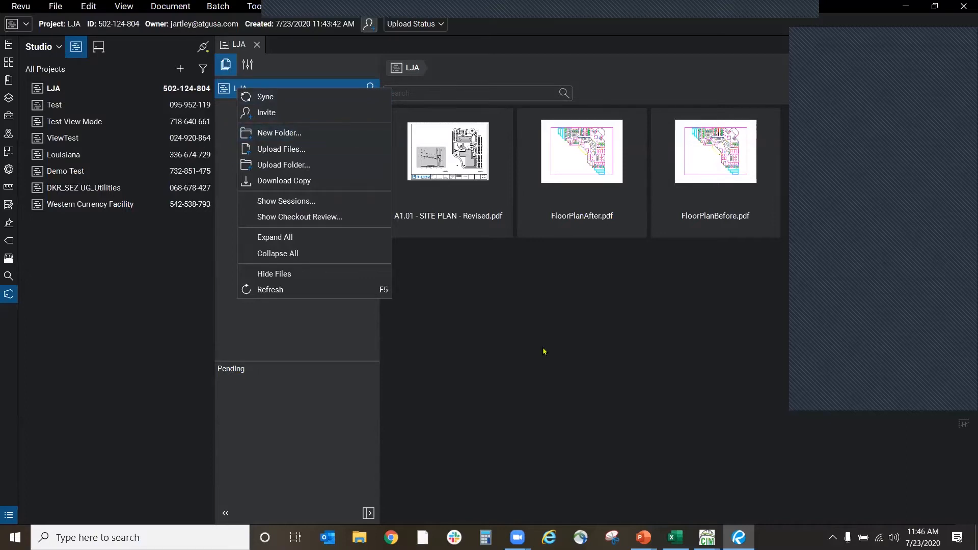
click(448, 217)
Step: Show the A1.01 site plan's Revision History and open its version 1.0
right_click(442, 222)
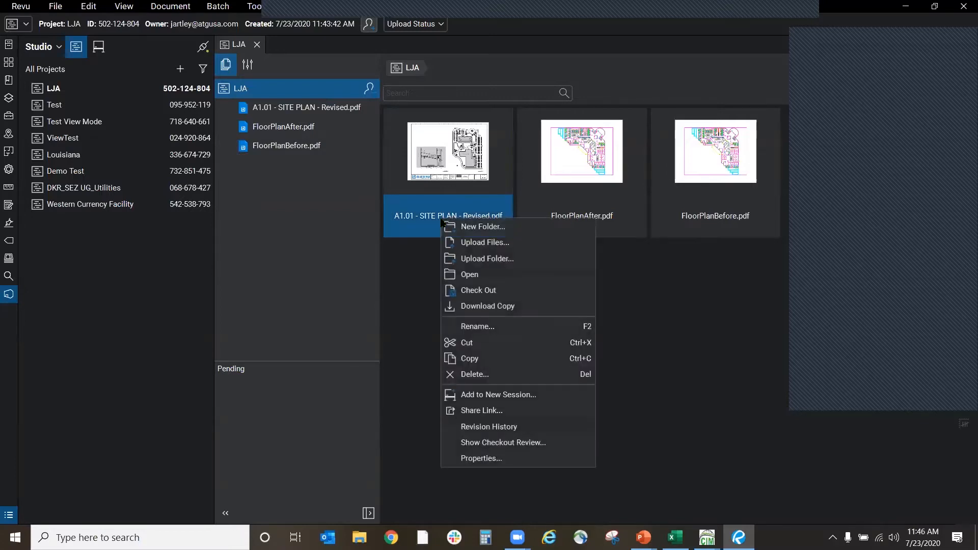
click(530, 426)
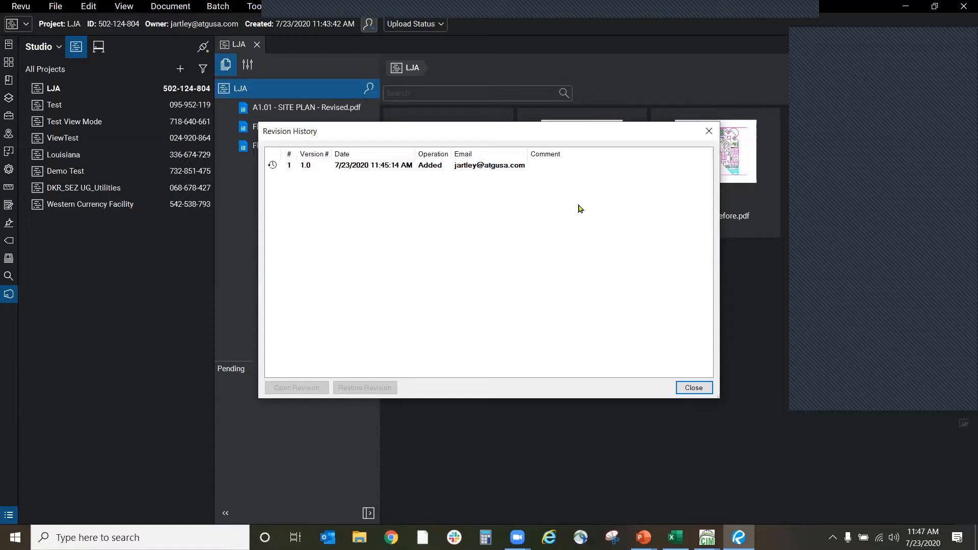
click(510, 169)
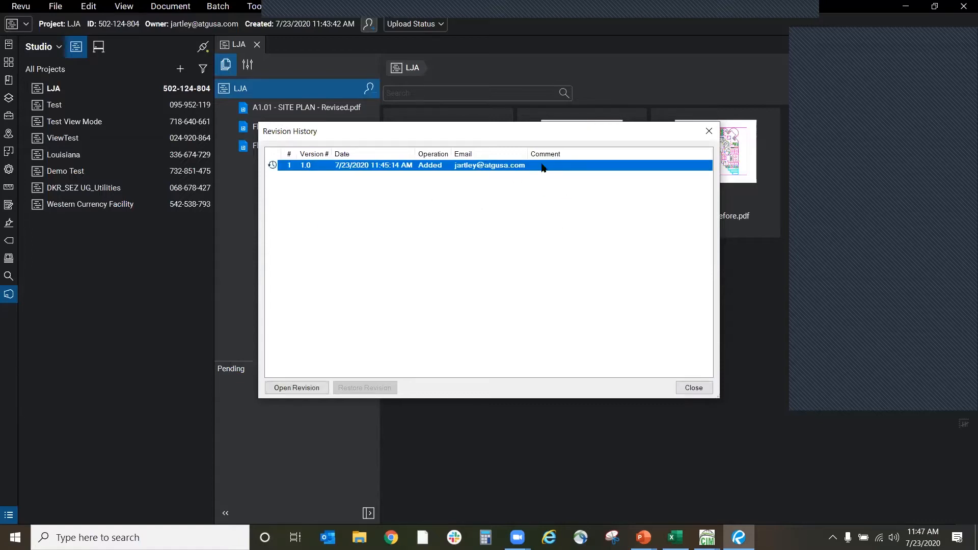
click(297, 388)
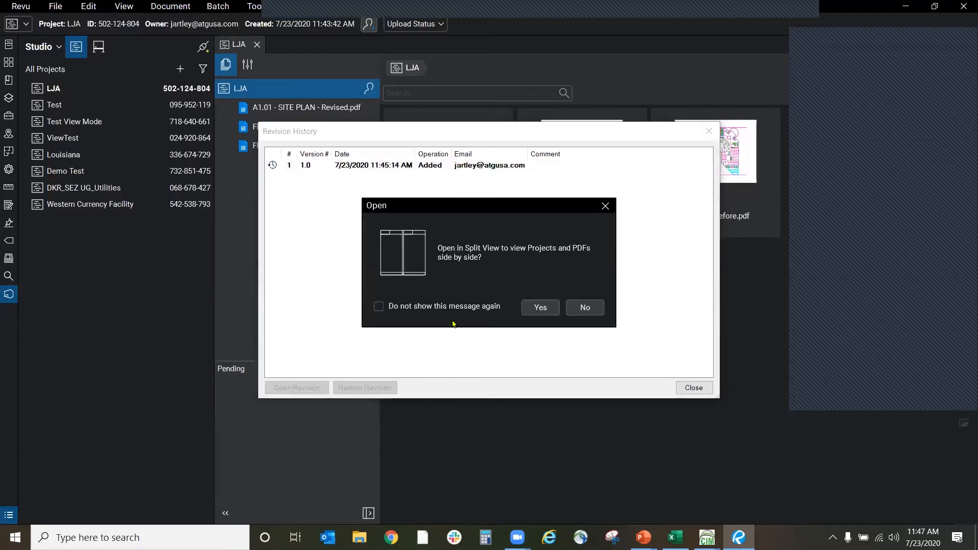
Step: Open revision 1.0 without split view, close Revision History, then close the site plan tab
click(586, 308)
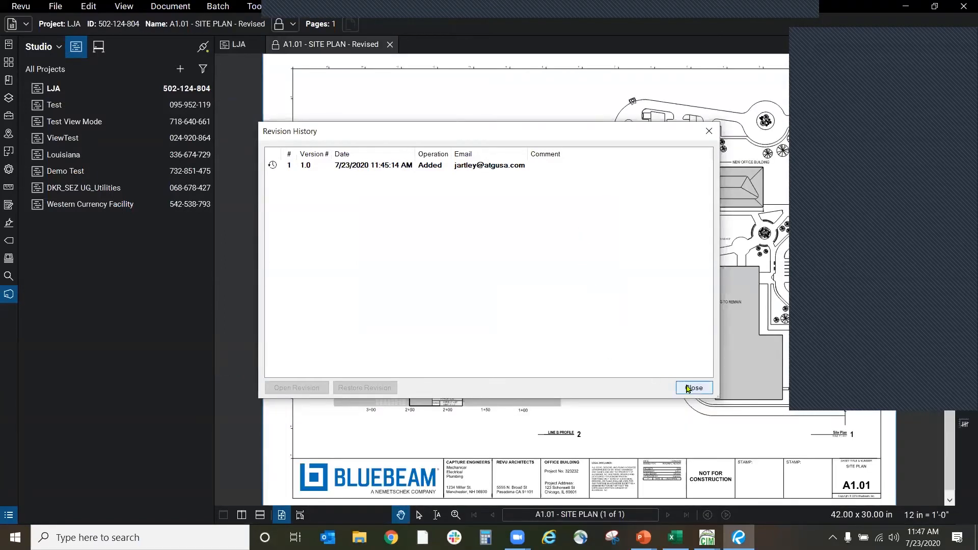
click(689, 389)
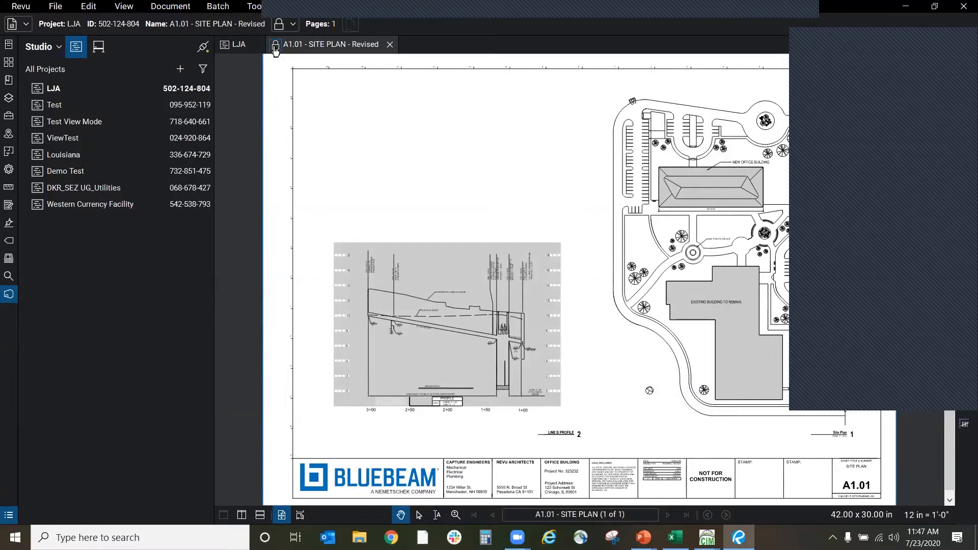
right_click(317, 49)
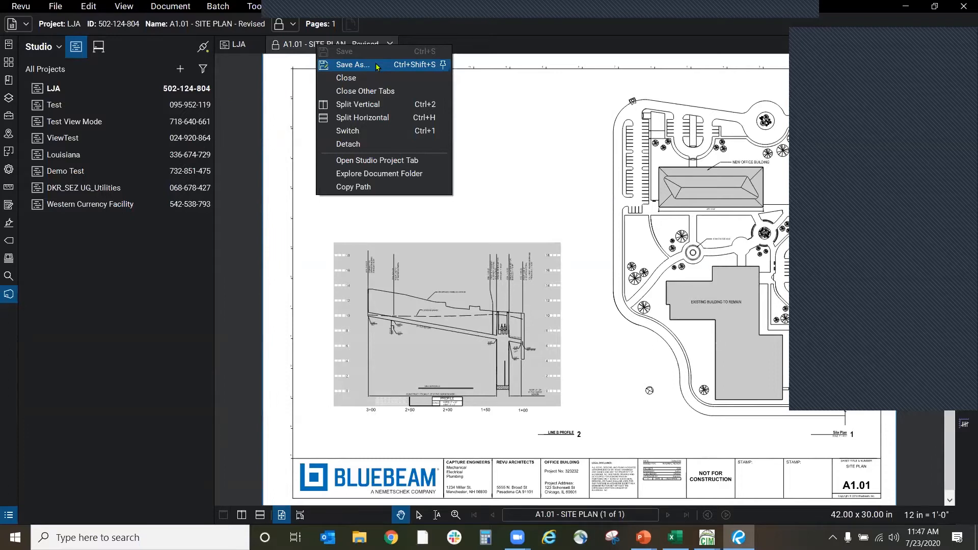
click(504, 160)
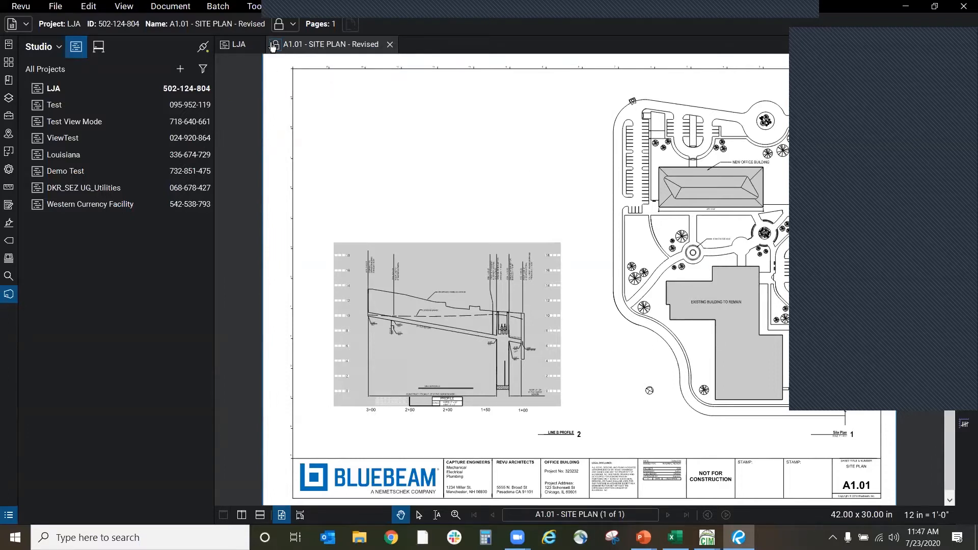
click(390, 44)
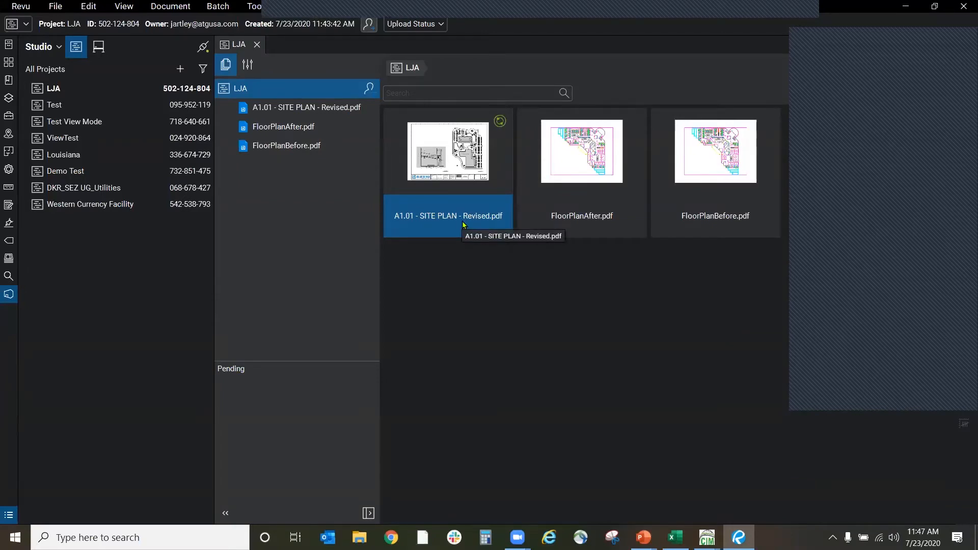
right_click(464, 225)
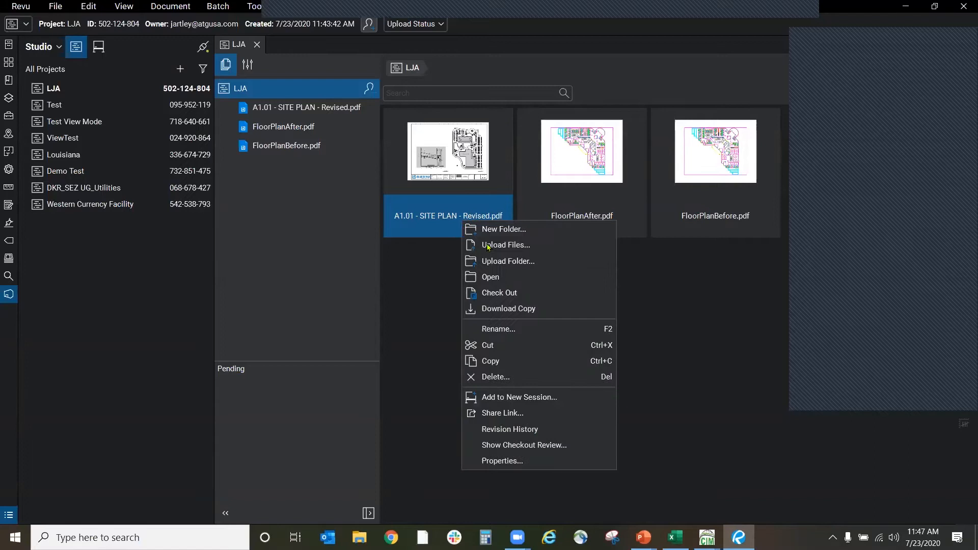
click(536, 431)
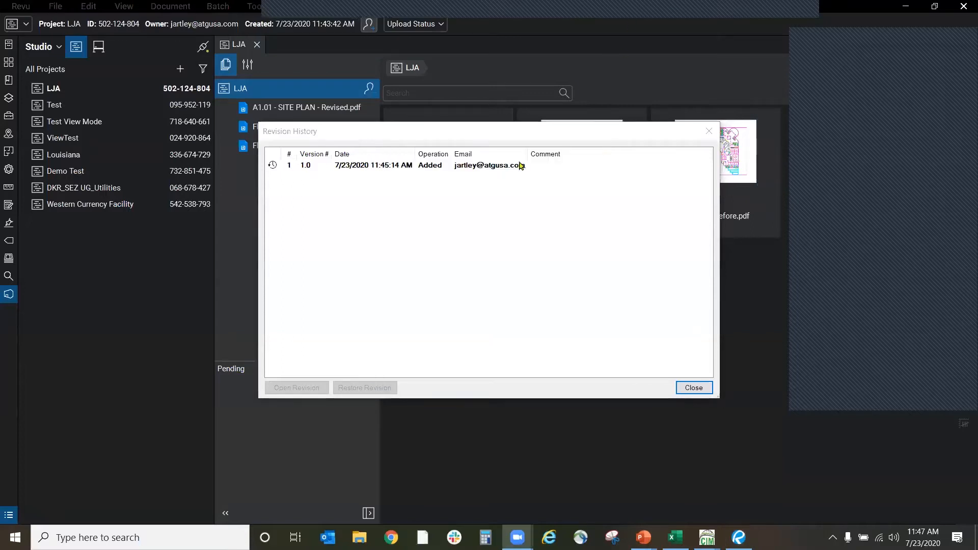
drag(510, 133, 616, 161)
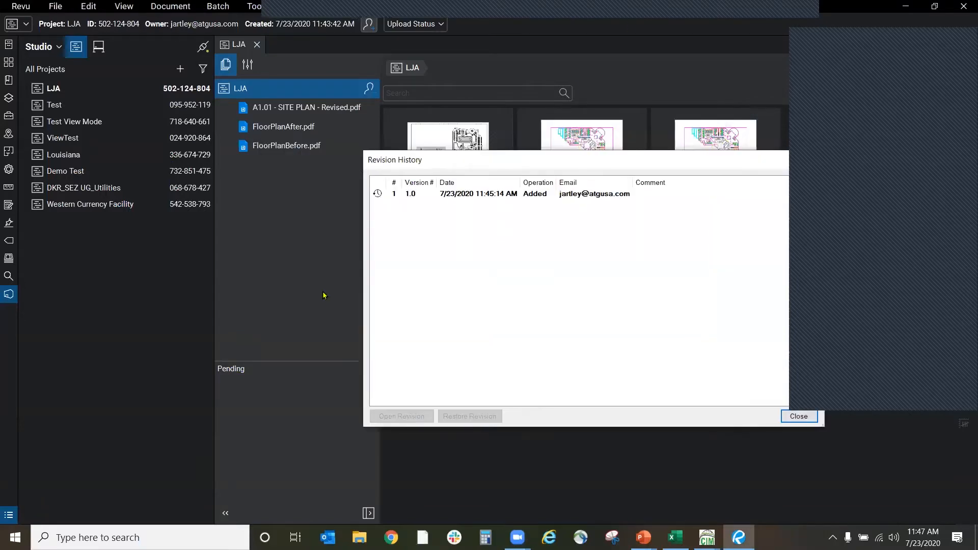
drag(524, 158, 432, 123)
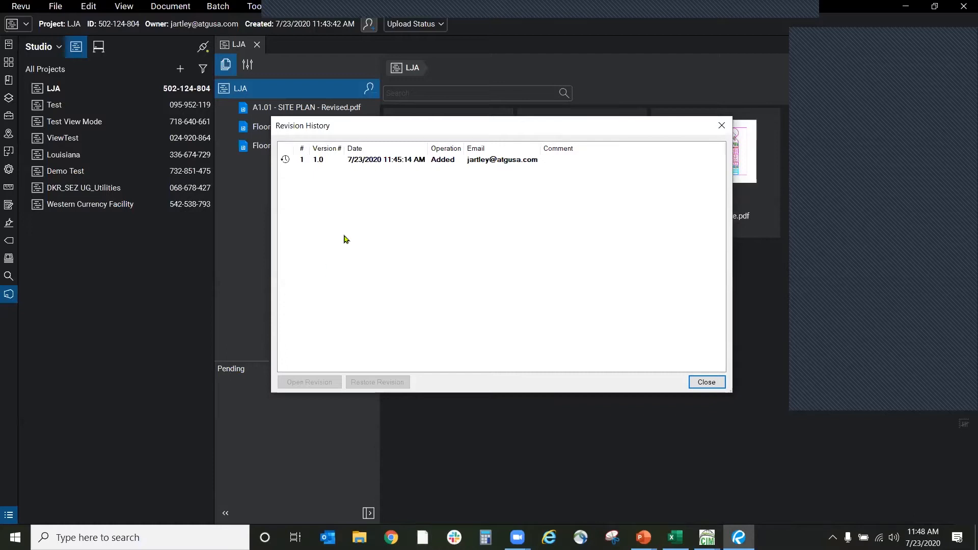
click(380, 162)
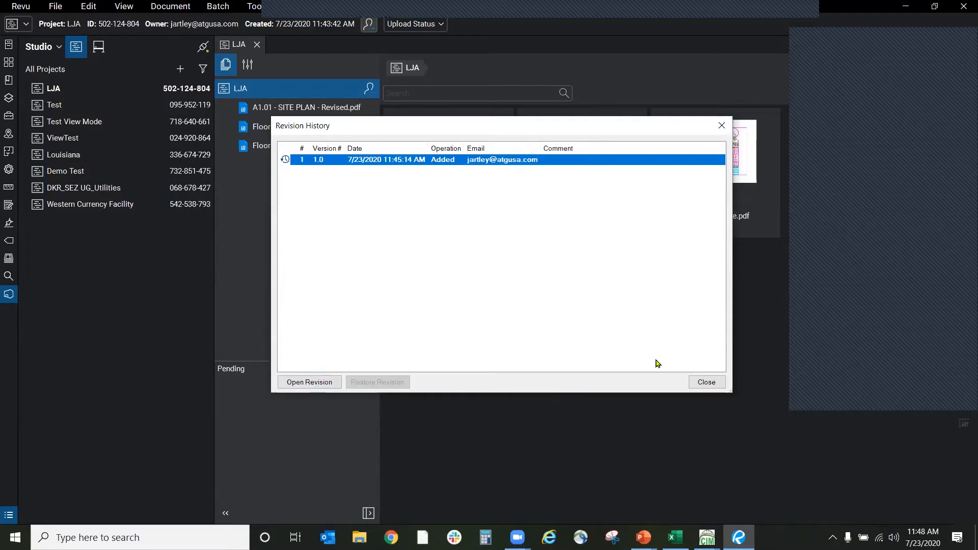
click(706, 384)
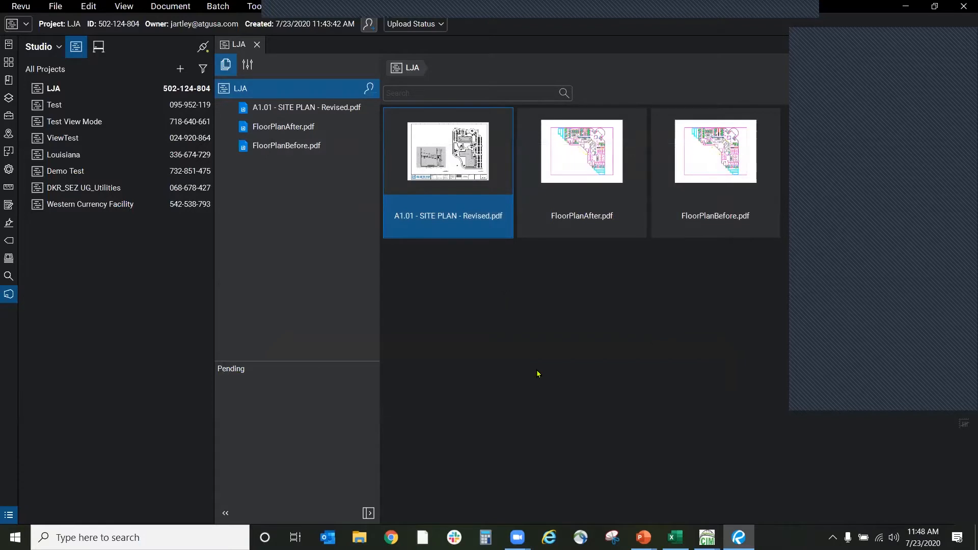
click(561, 220)
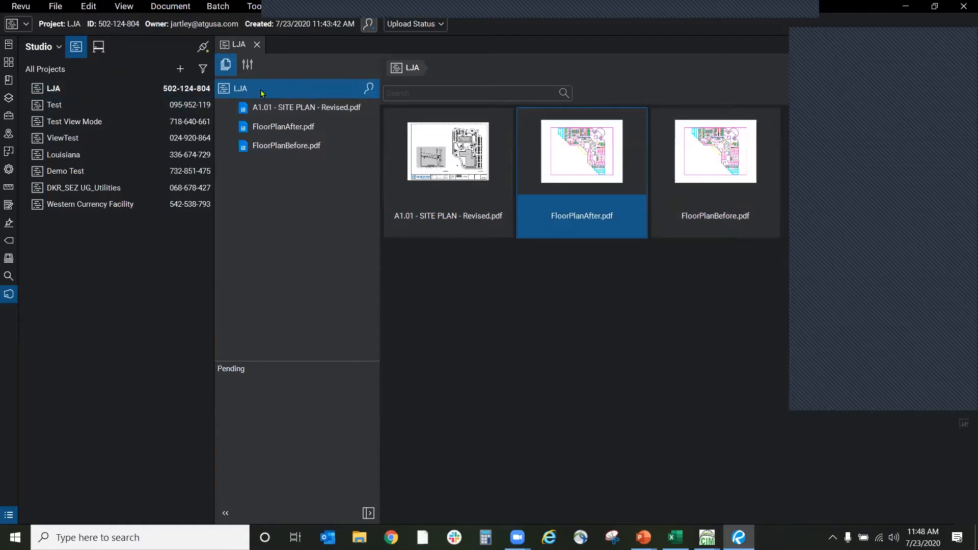
Step: Create an Architectural folder under the LJA project root
right_click(227, 87)
click(269, 130)
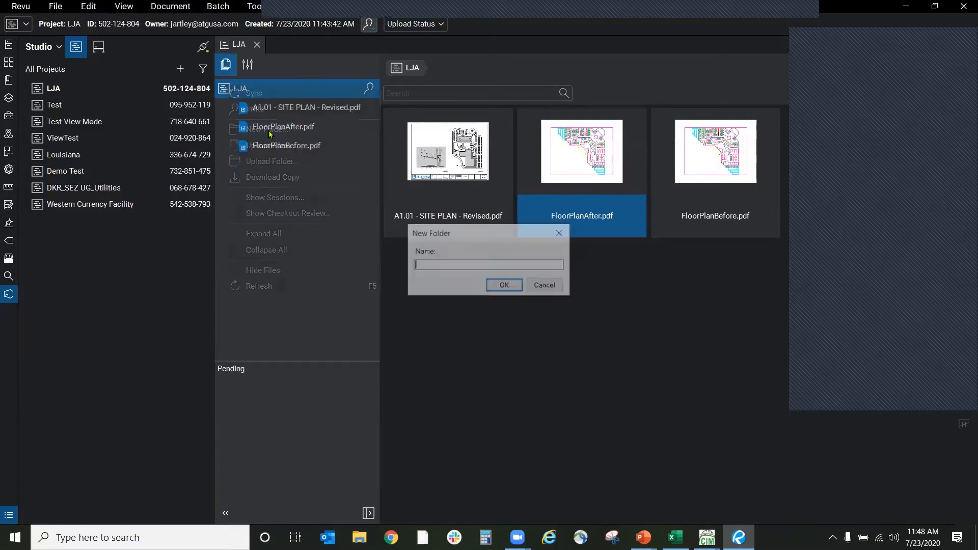
text(Architech)
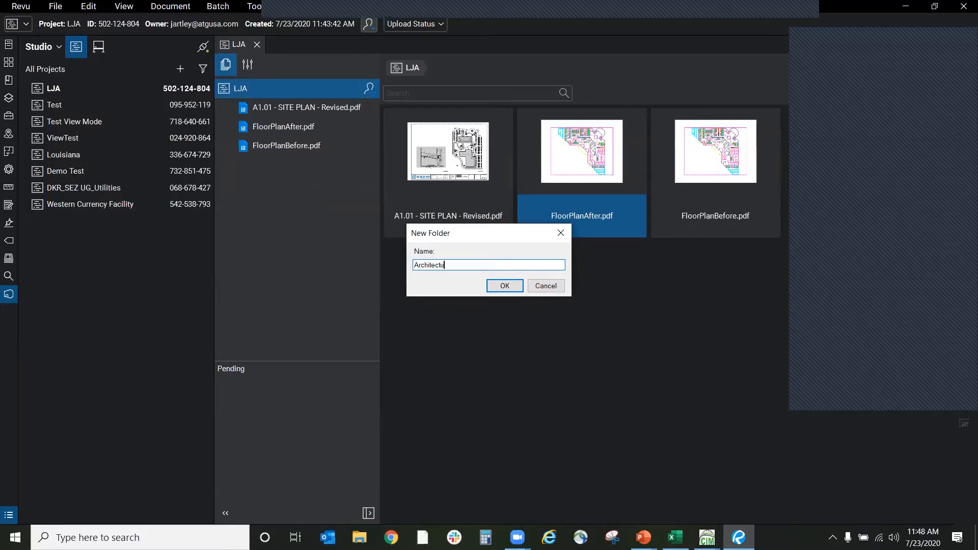
key(Return)
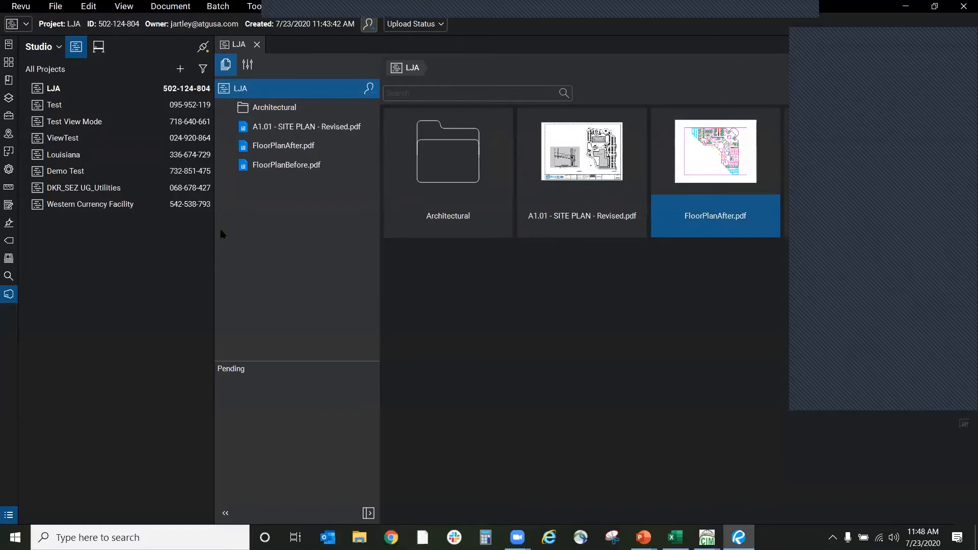
click(279, 148)
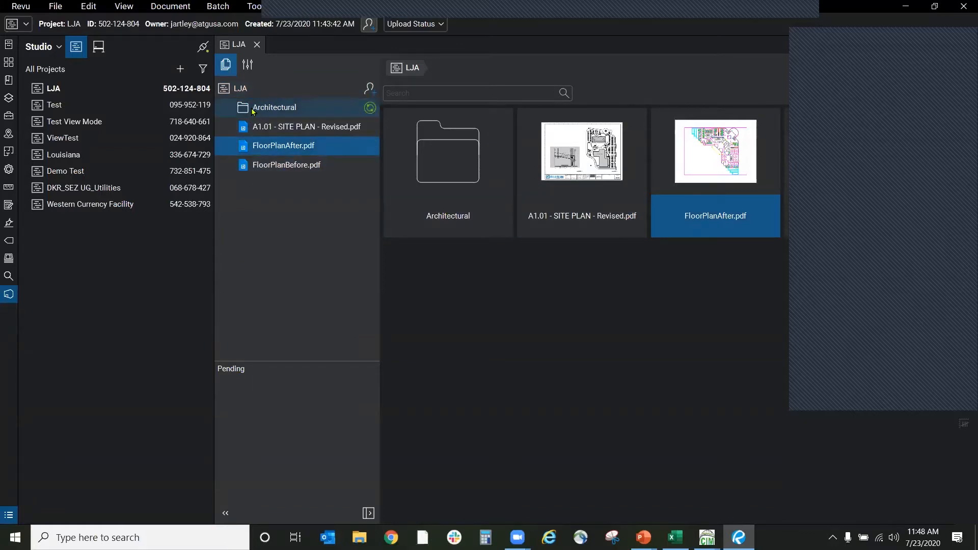
Step: Add Civil and Electrical folders to the LJA project root as well
right_click(235, 92)
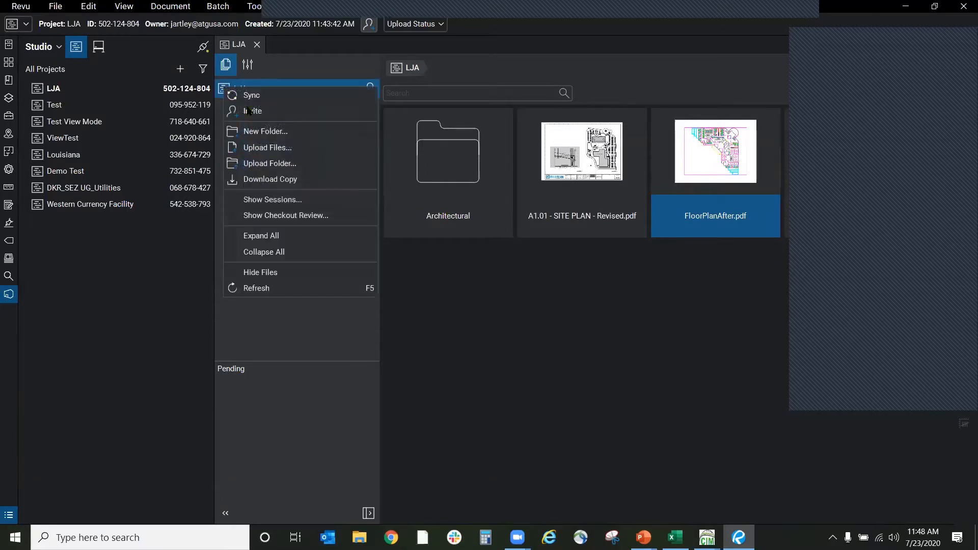
click(278, 133)
text(Civil)
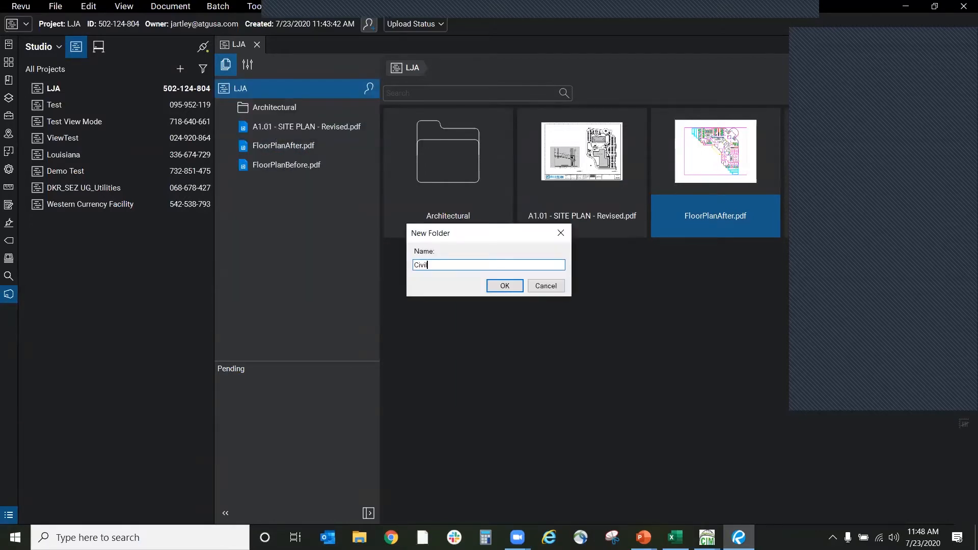
key(Return)
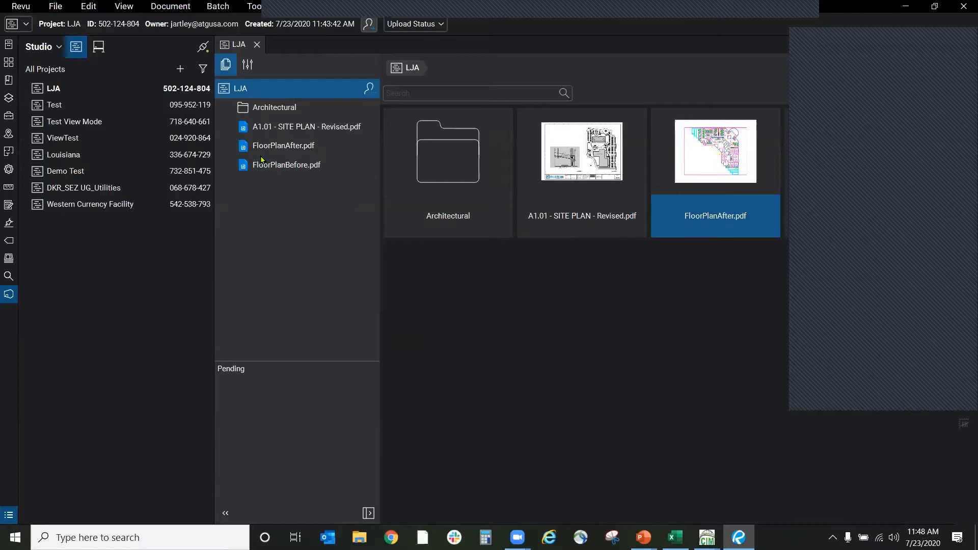
right_click(230, 93)
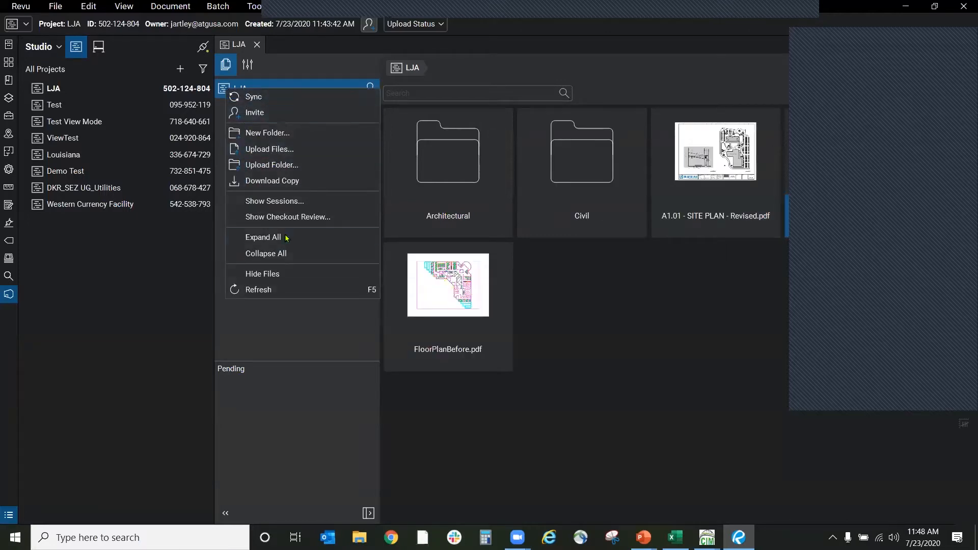
click(285, 133)
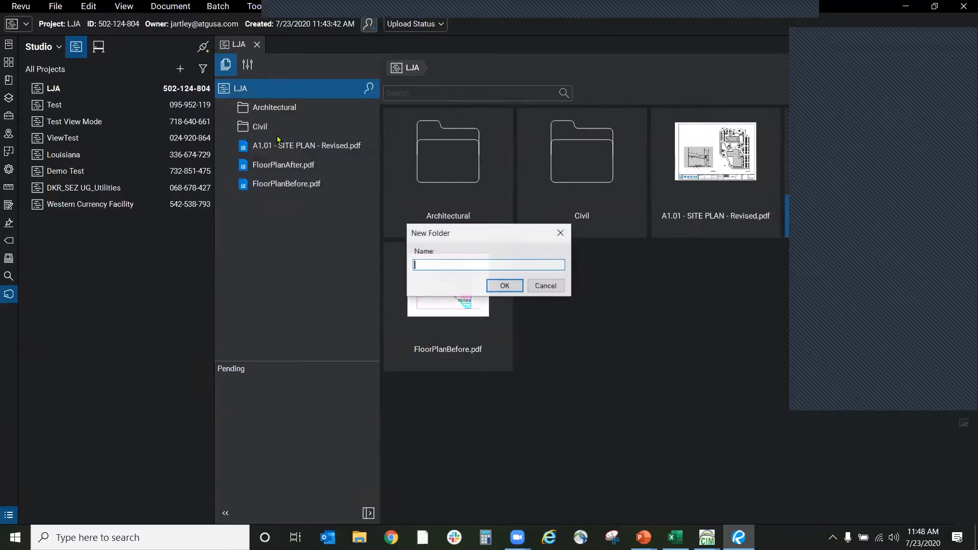
text(Electr)
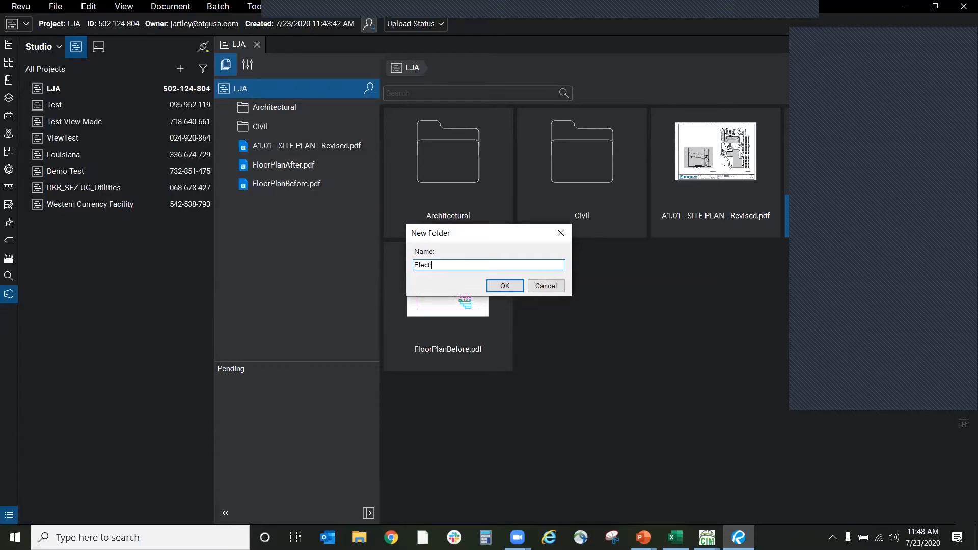
text(ica)
key(Return)
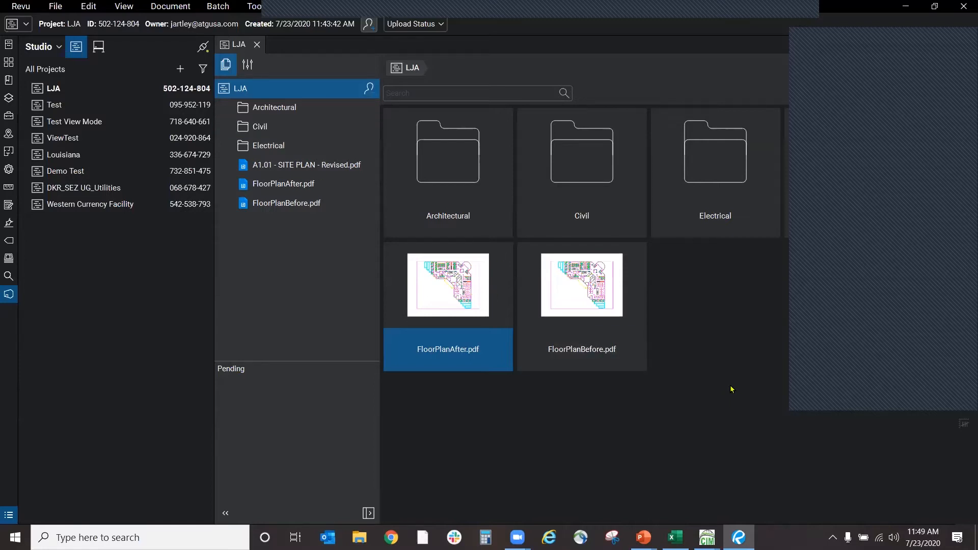
Step: Bring up the context menu of the LJA root row in the Studio Project file tree
right_click(70, 90)
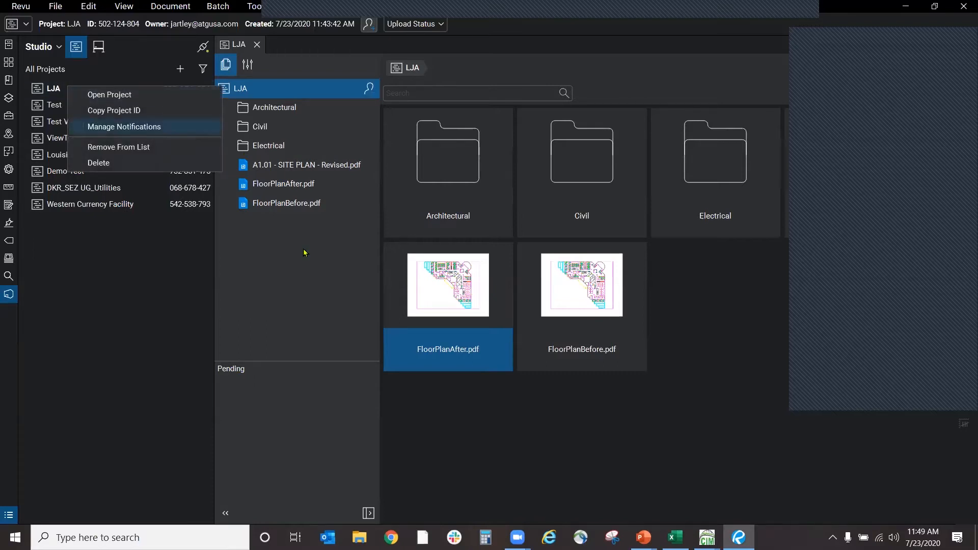
click(619, 440)
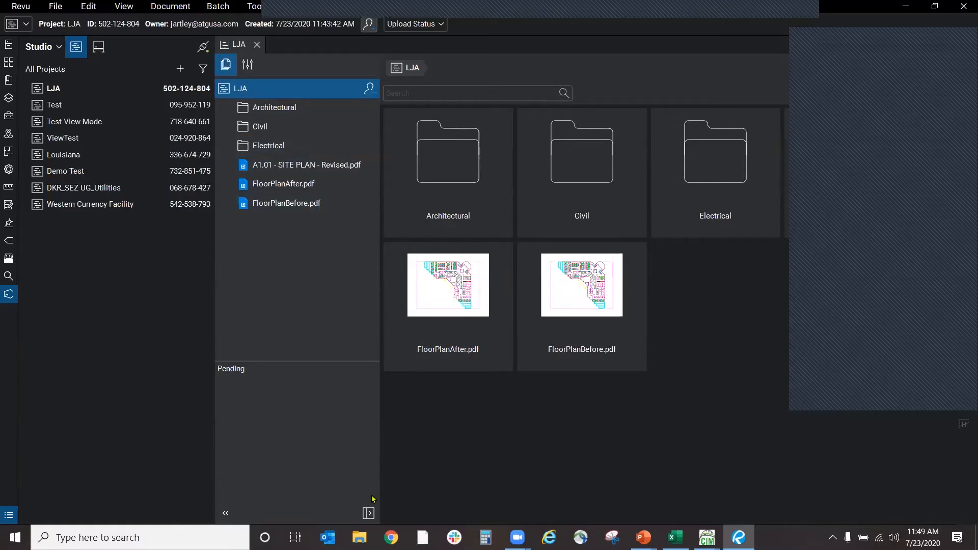
click(359, 537)
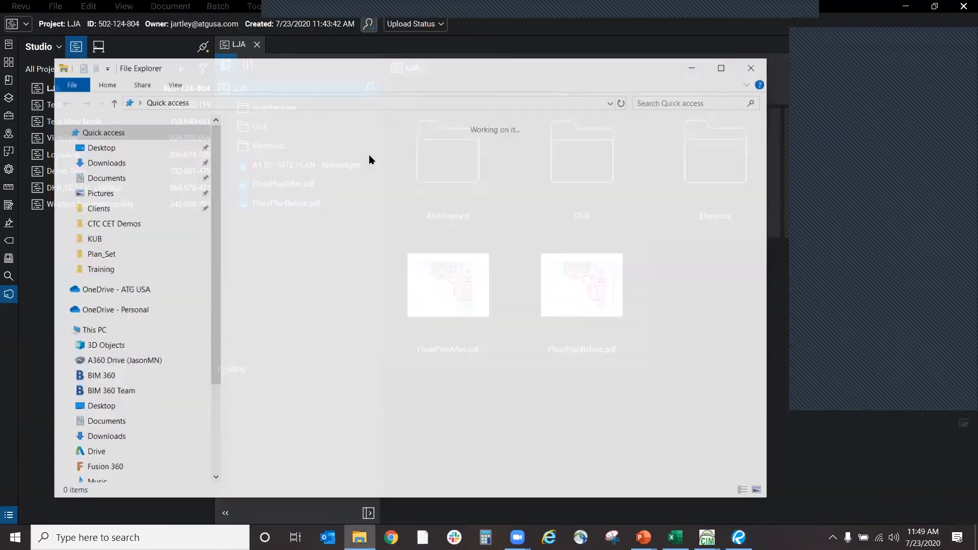
click(764, 69)
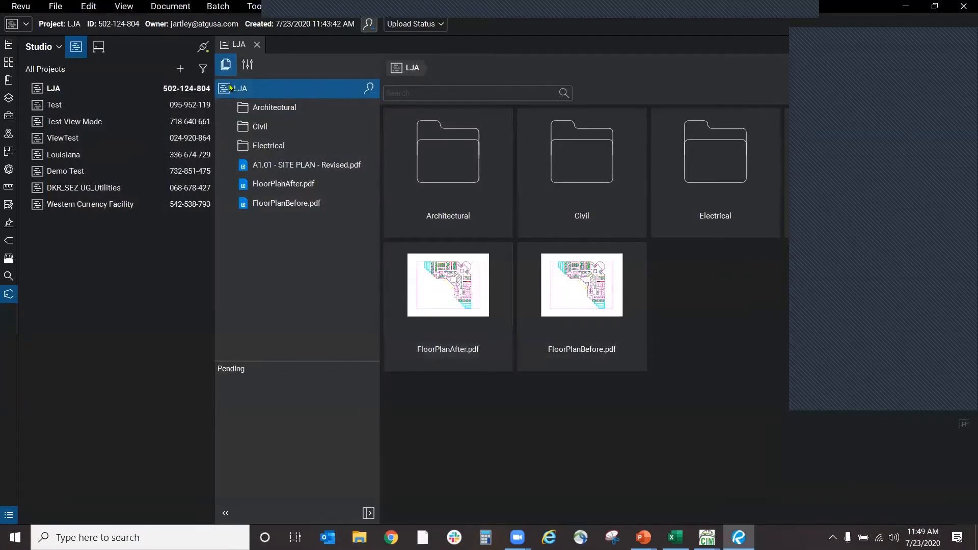
right_click(226, 88)
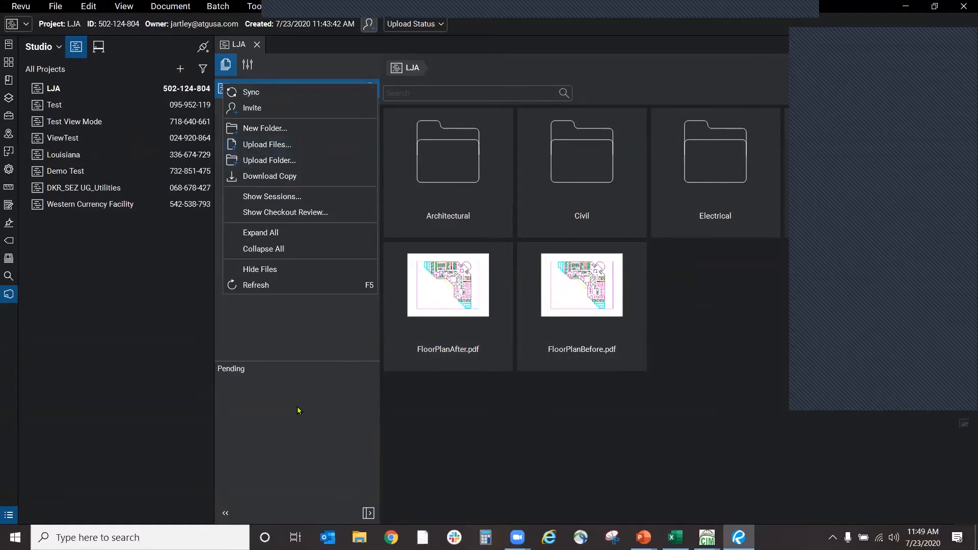
click(298, 426)
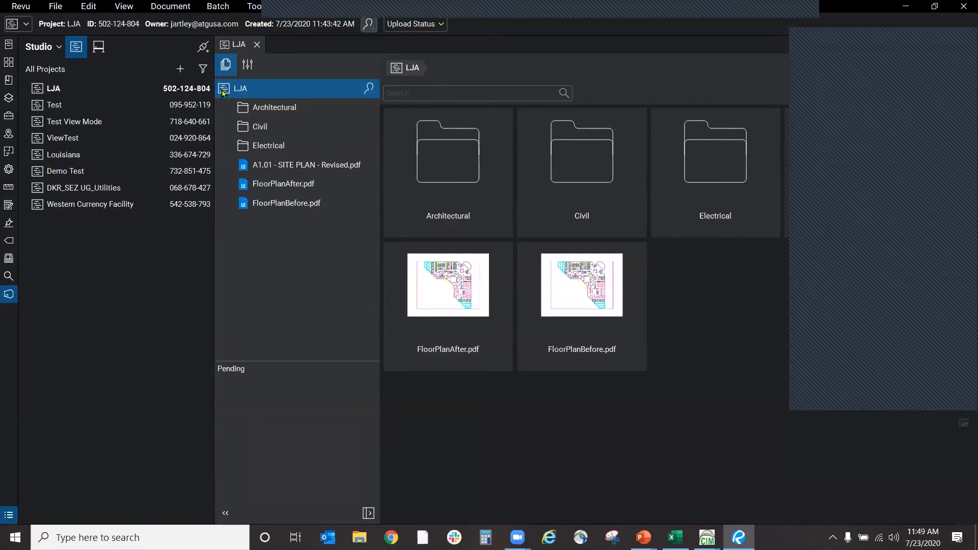
right_click(223, 91)
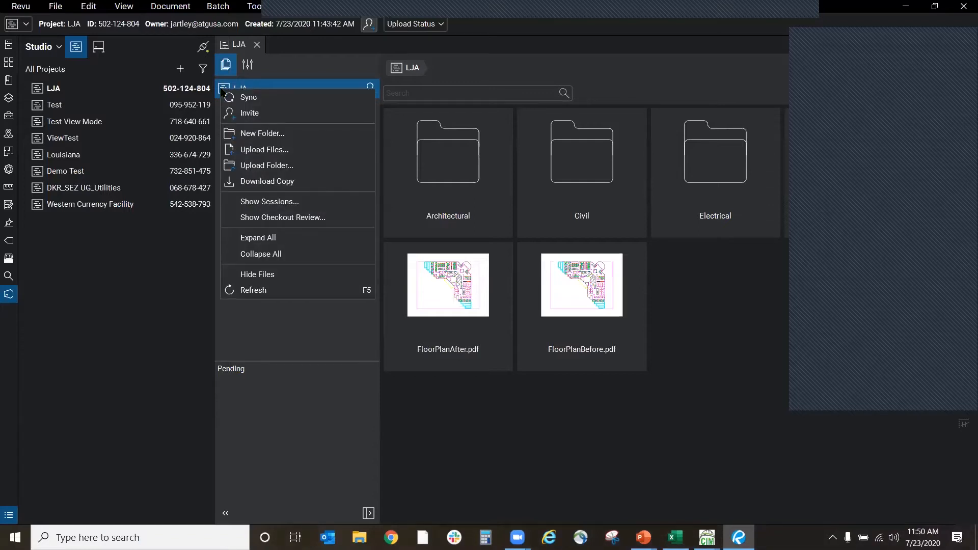
Step: Choose Upload Files for LJA and open the Add > Files browser
click(274, 150)
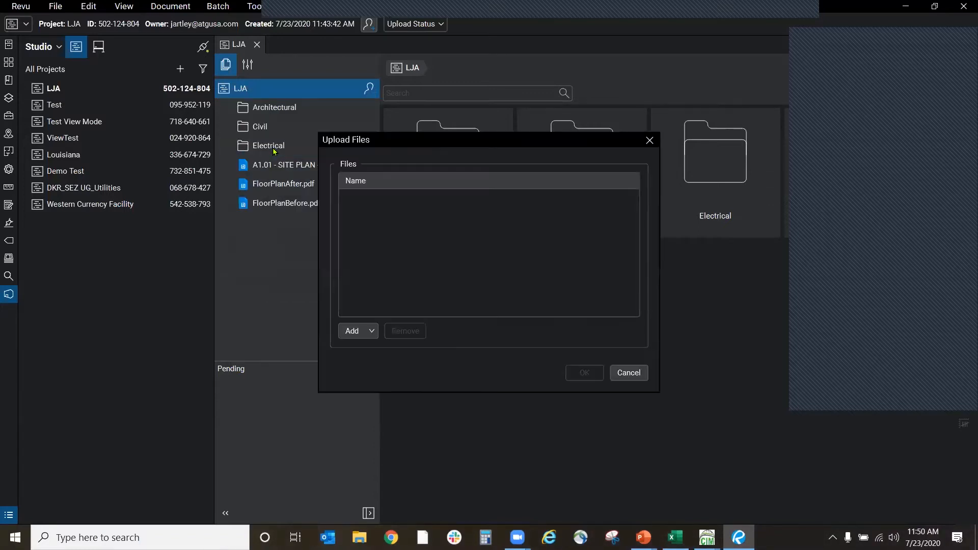
click(370, 332)
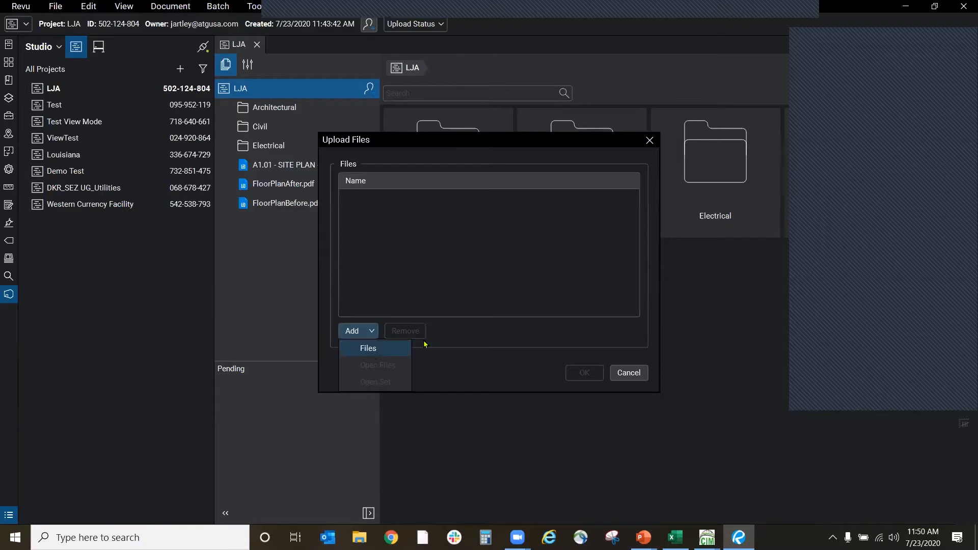
click(963, 329)
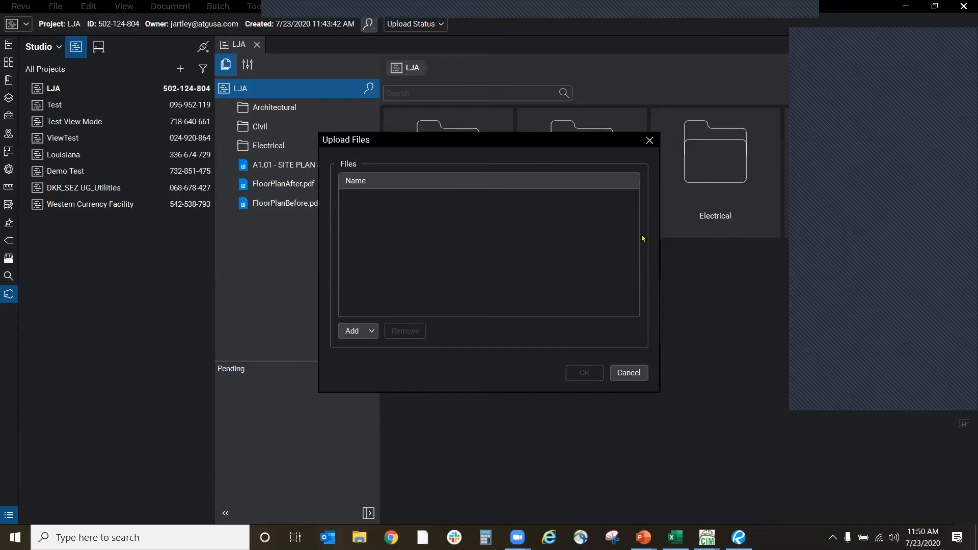
click(371, 281)
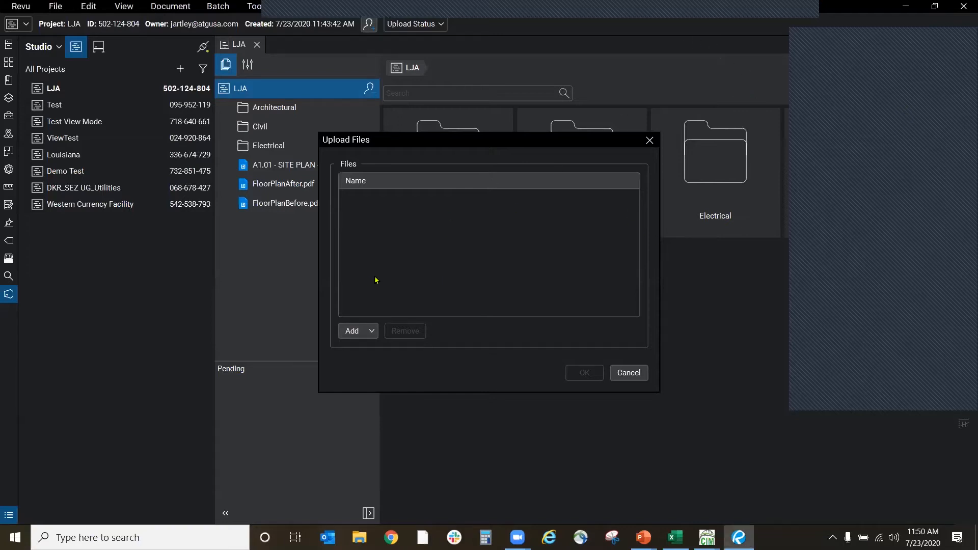
click(369, 332)
click(369, 347)
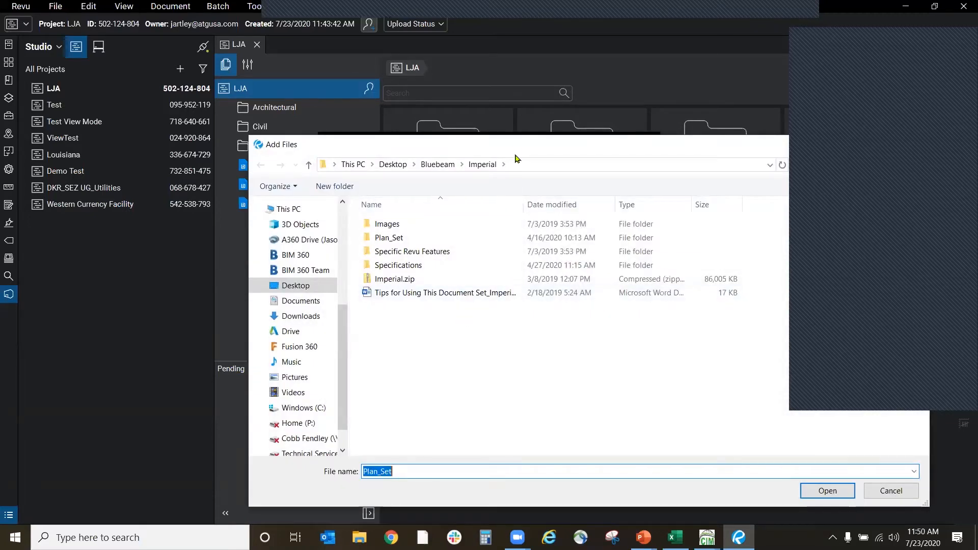
Step: Navigate the Add Files browser to the Desktop folder
drag(513, 144, 437, 143)
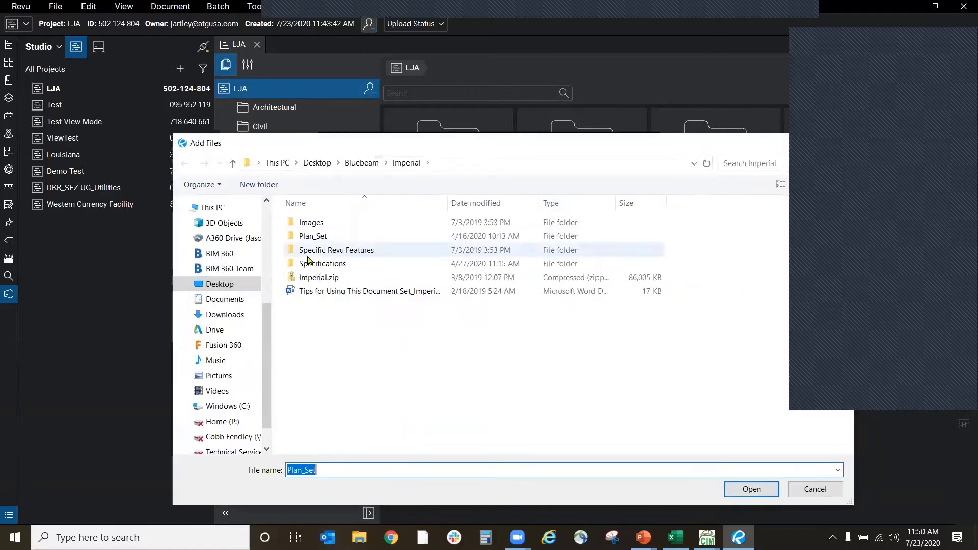
click(229, 304)
scroll(455, 368, down, 12)
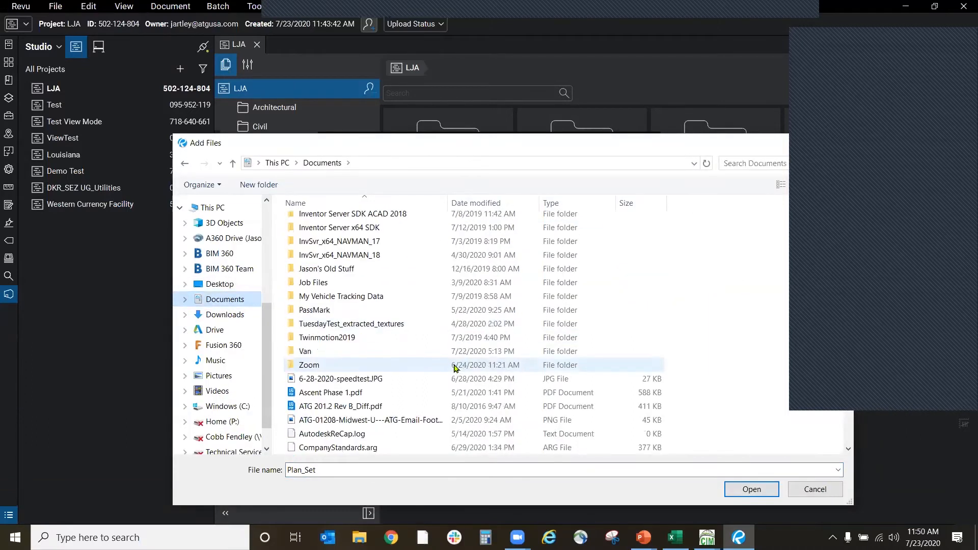
scroll(455, 380, down, 5)
scroll(471, 416, up, 15)
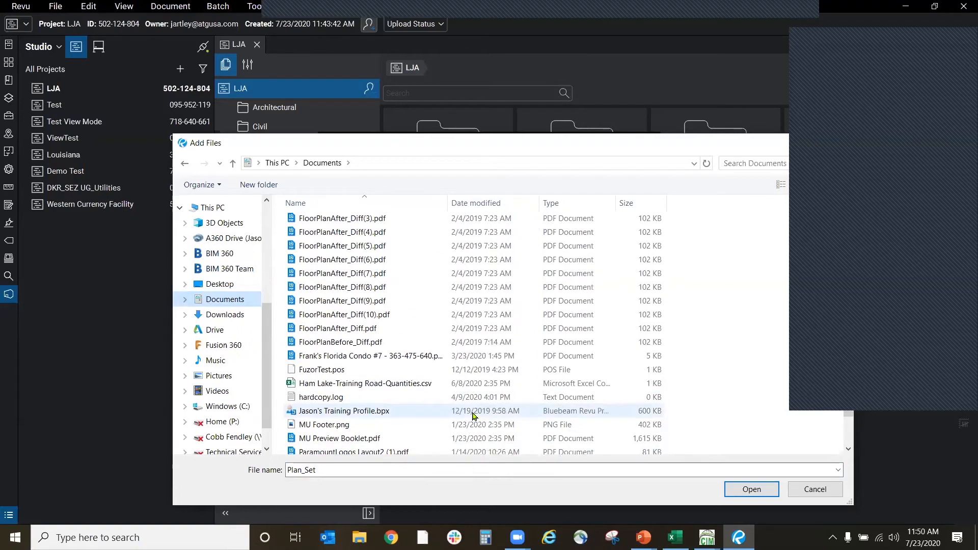
scroll(470, 416, up, 3)
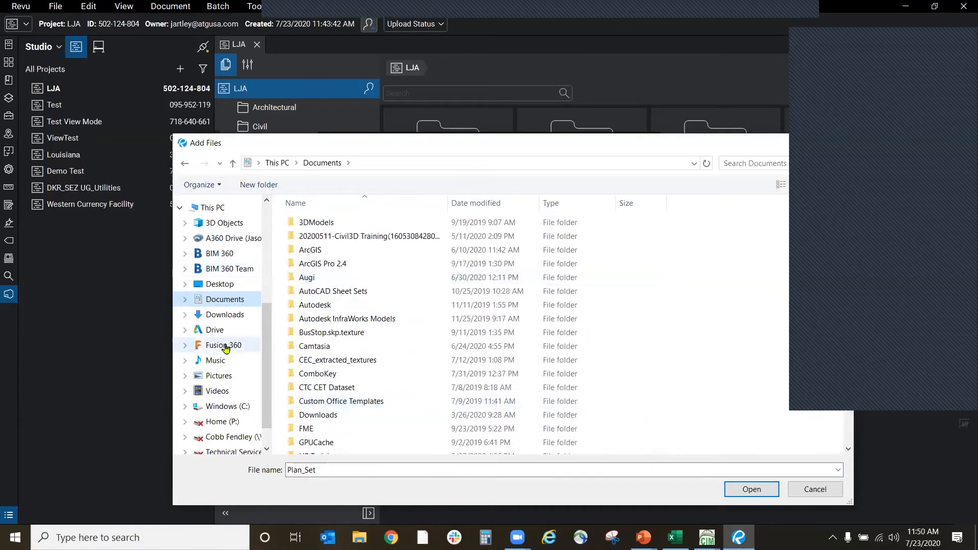
click(214, 284)
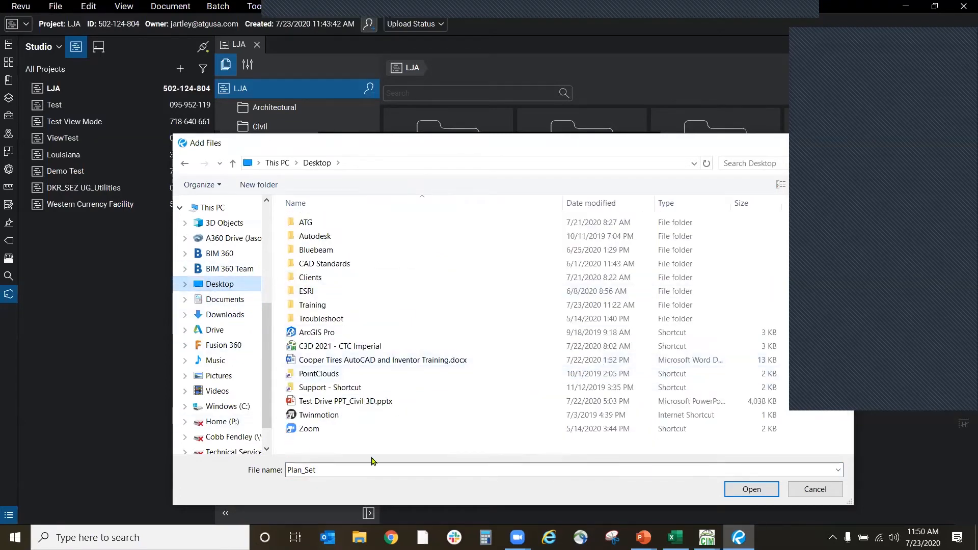
scroll(234, 337, up, 5)
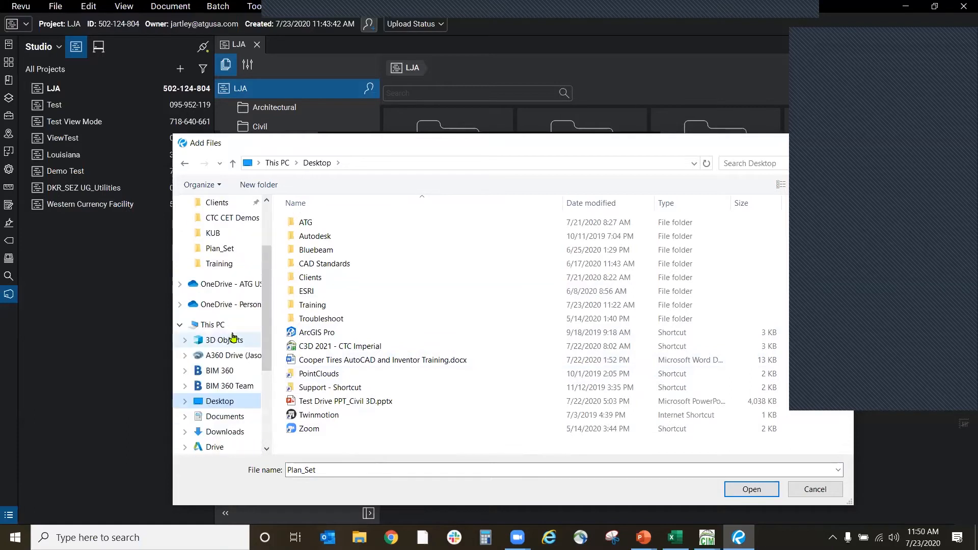
click(219, 228)
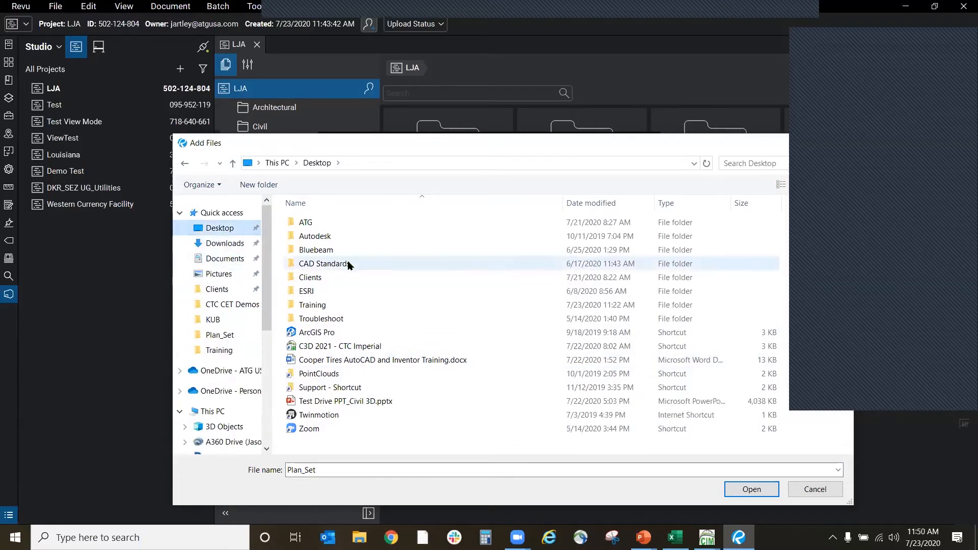
Step: Open Bluebeam > Imperial > Specific Revu Features and upload Summary Report Template.pdf
click(340, 253)
double_click(341, 253)
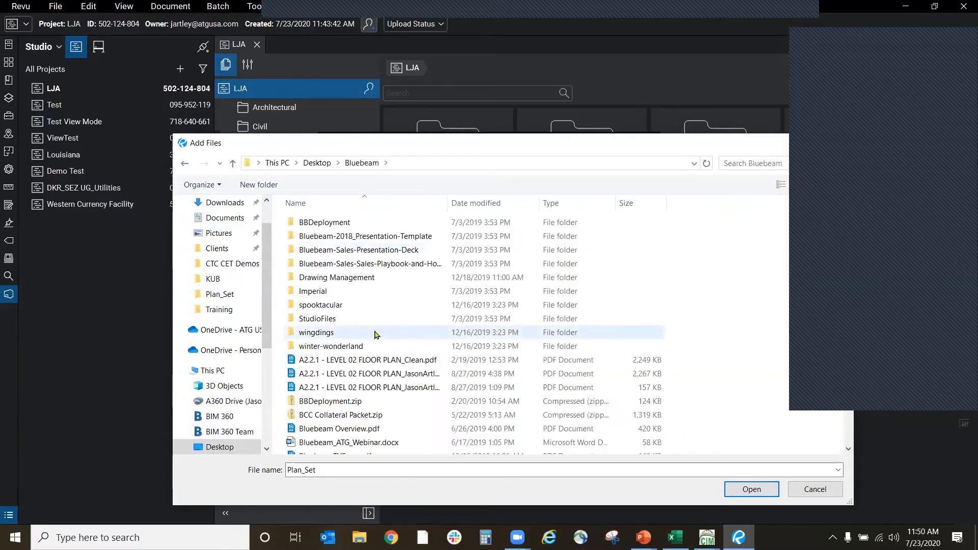
double_click(337, 290)
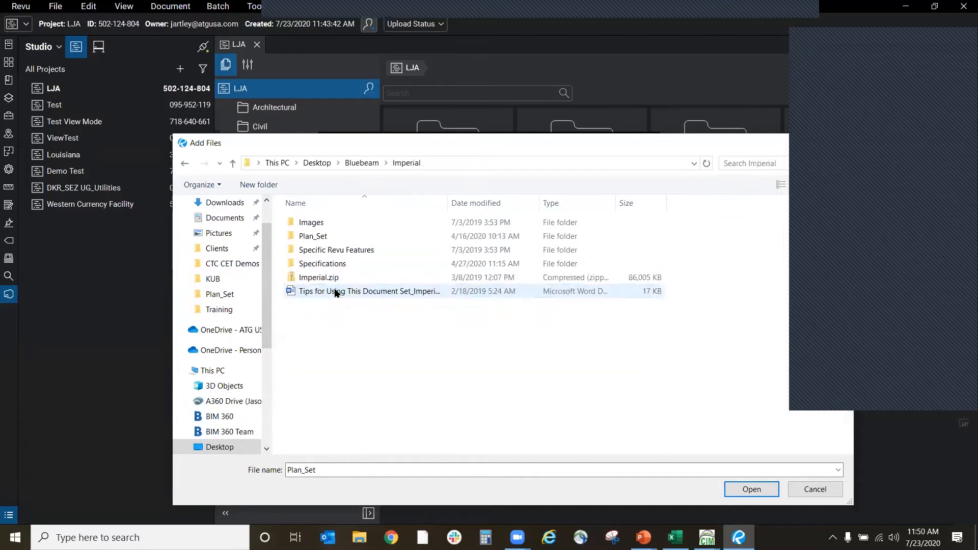
double_click(340, 263)
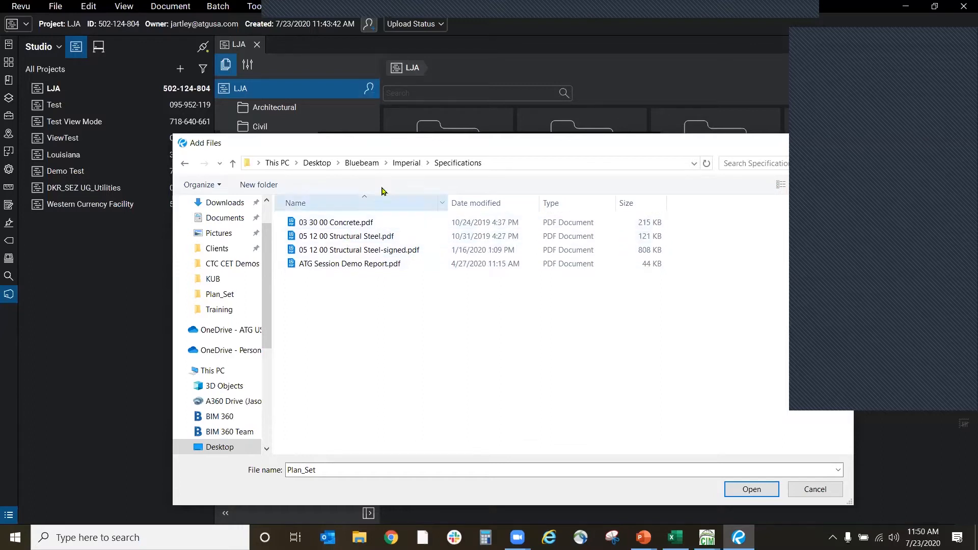
click(406, 162)
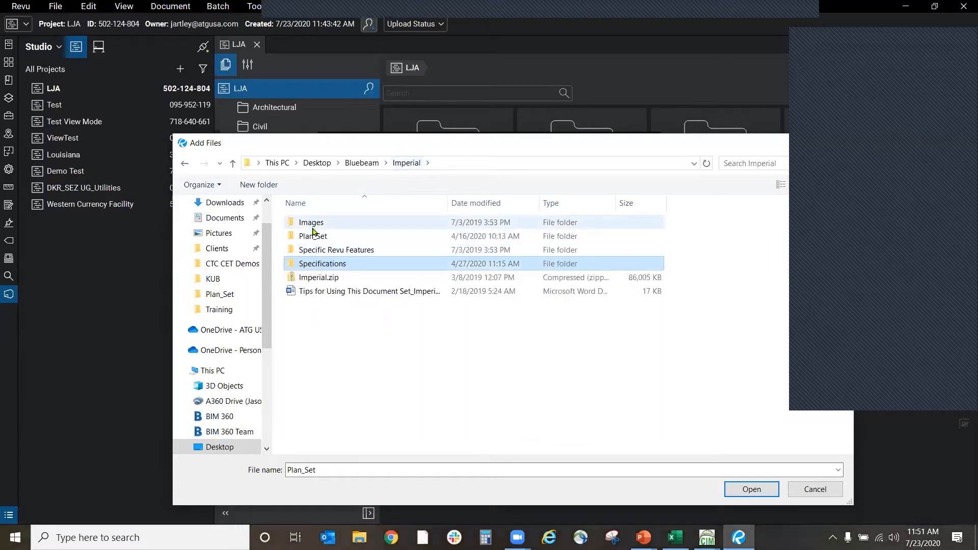
double_click(327, 250)
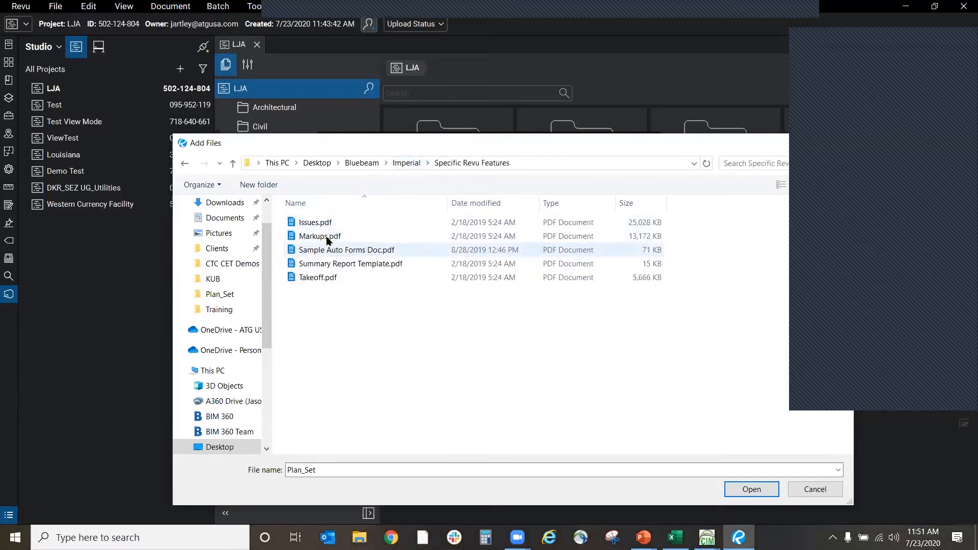
click(330, 266)
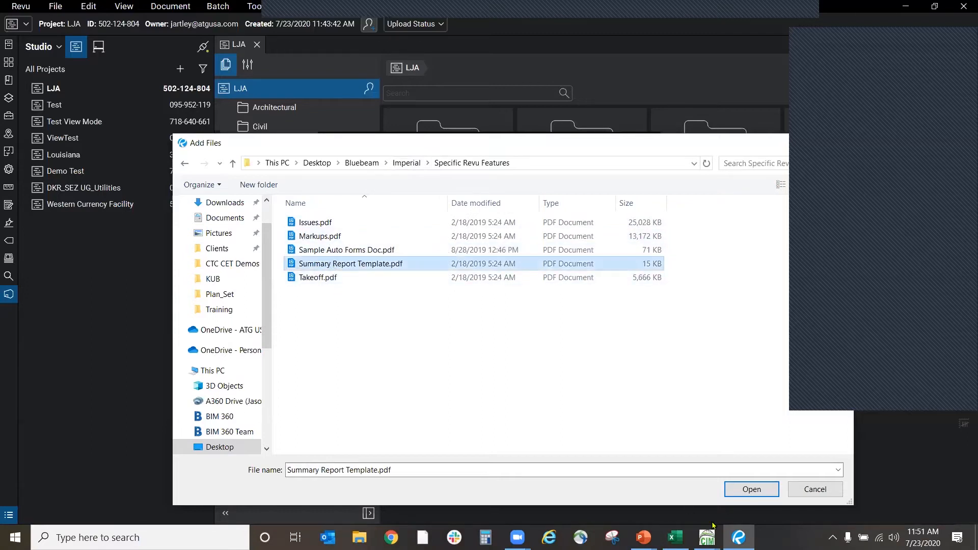
click(751, 489)
click(583, 373)
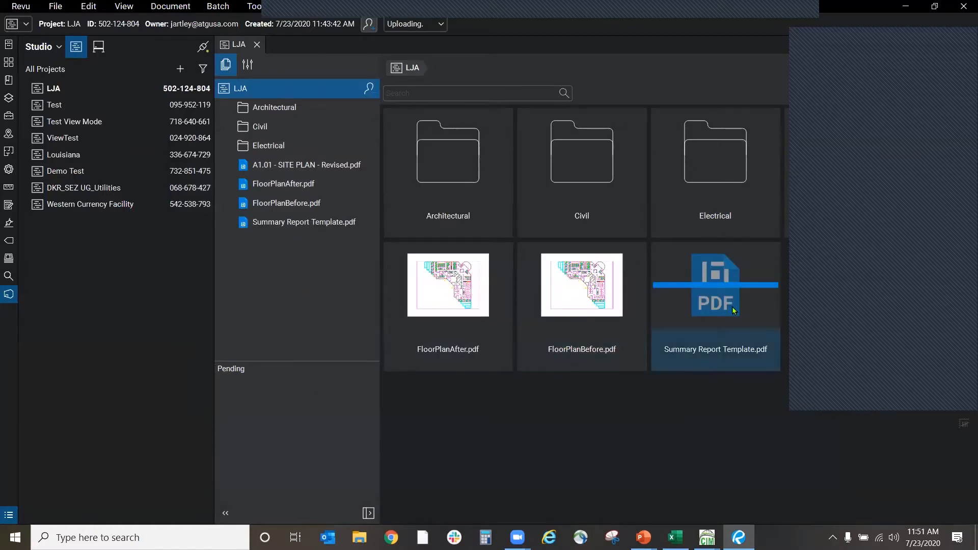
click(712, 343)
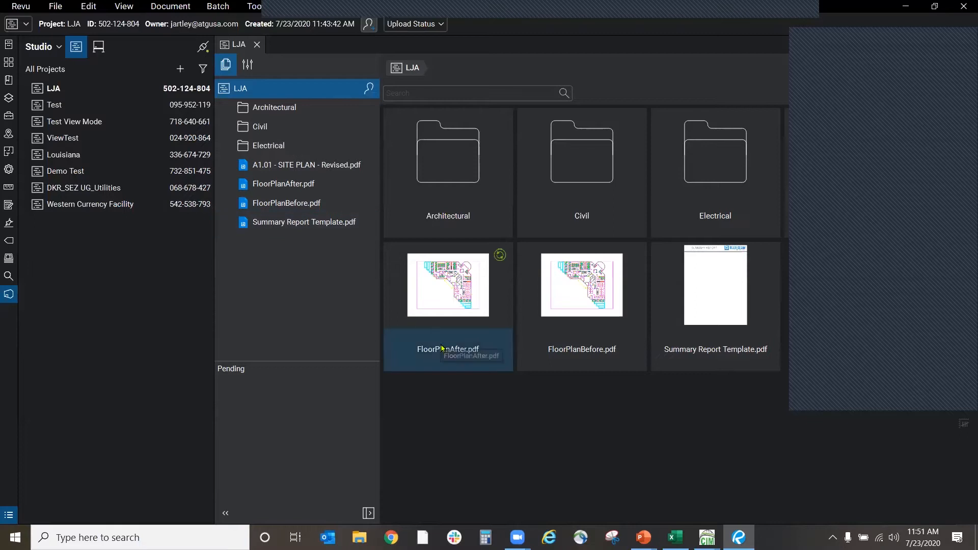
click(447, 221)
click(462, 355)
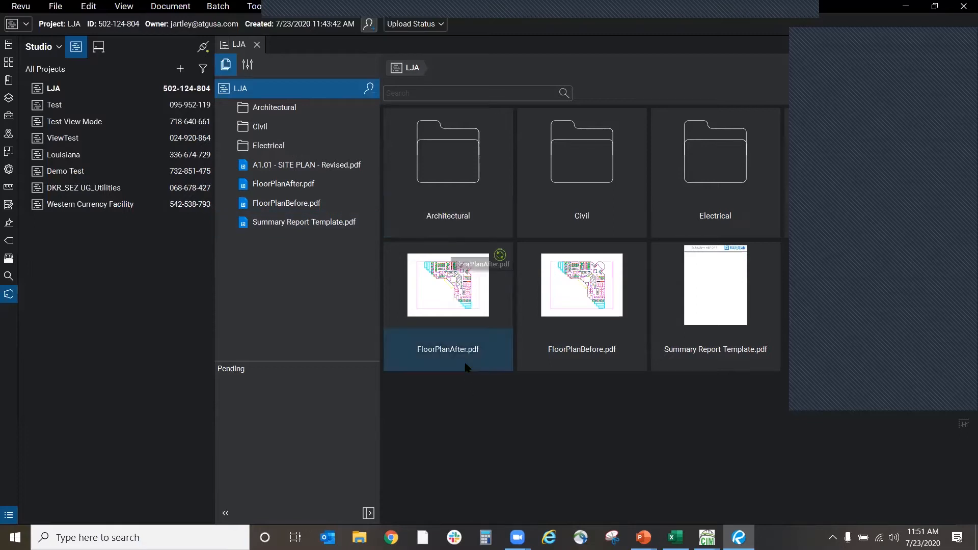
Step: Check out FloorPlanAfter.pdf from its tile's context menu so it moves to Pending
click(456, 356)
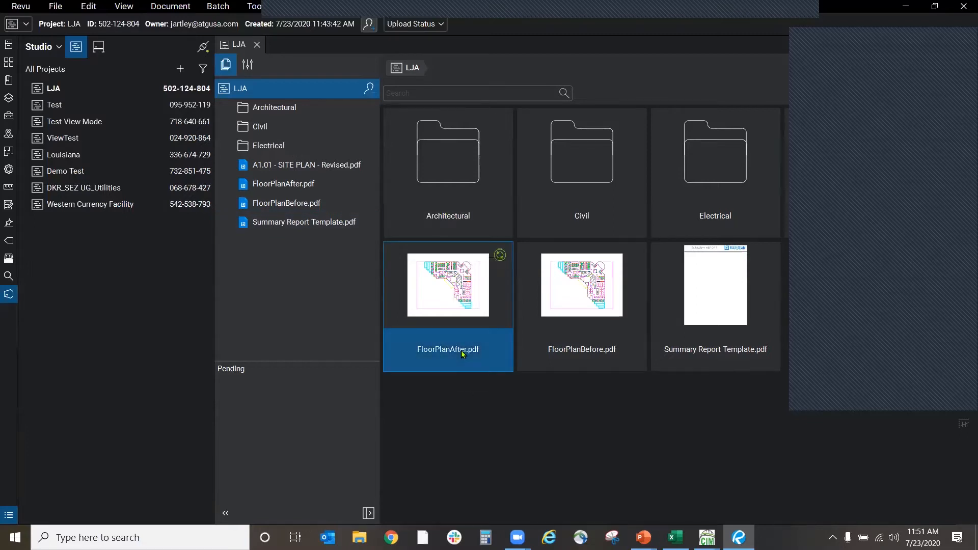
right_click(453, 352)
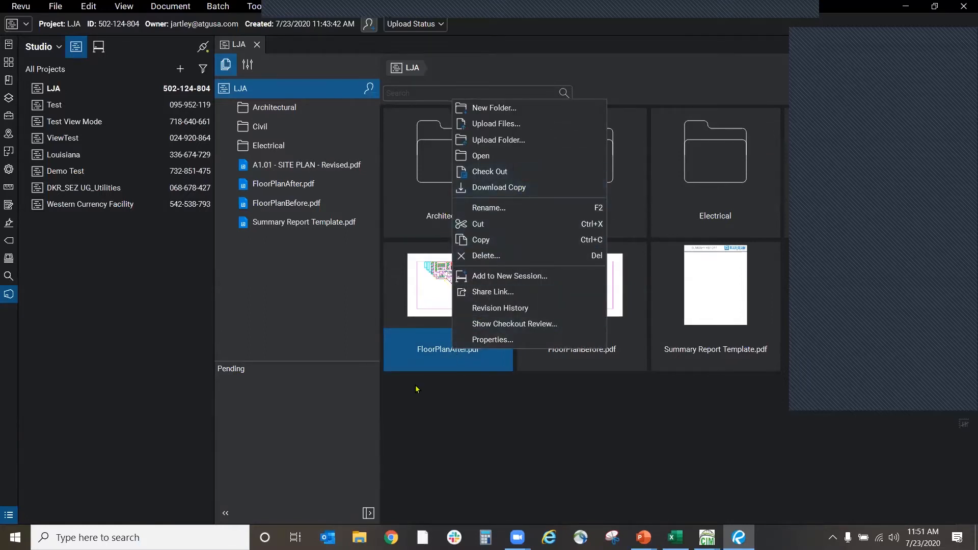
right_click(426, 352)
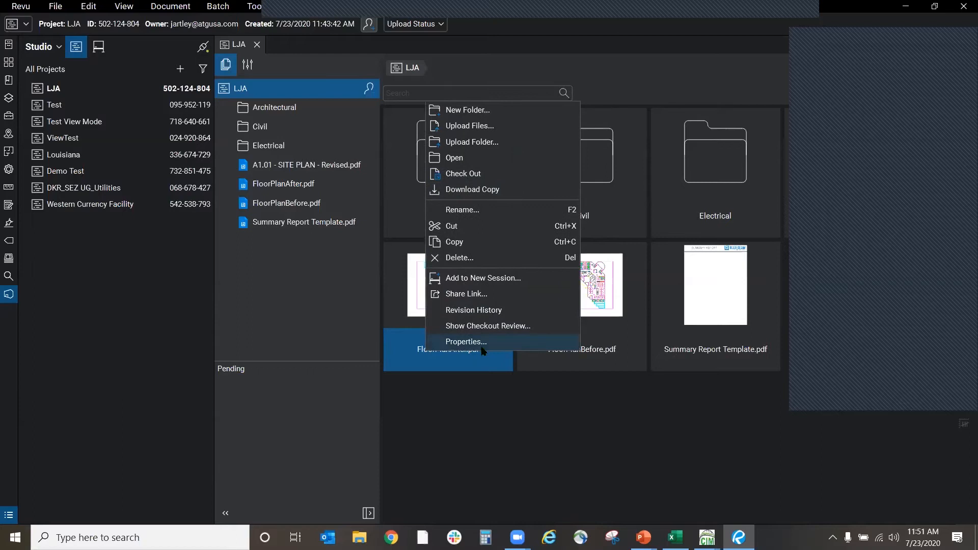
click(614, 363)
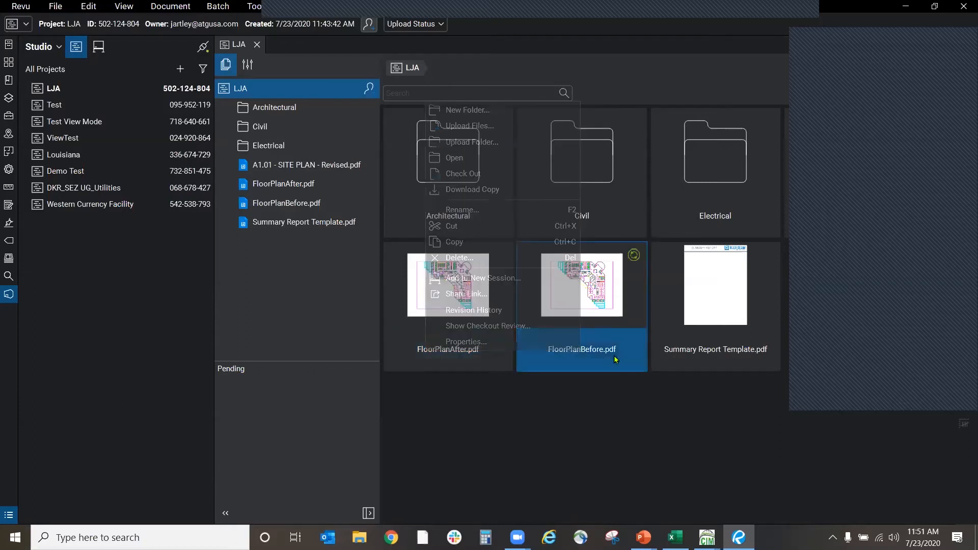
right_click(437, 354)
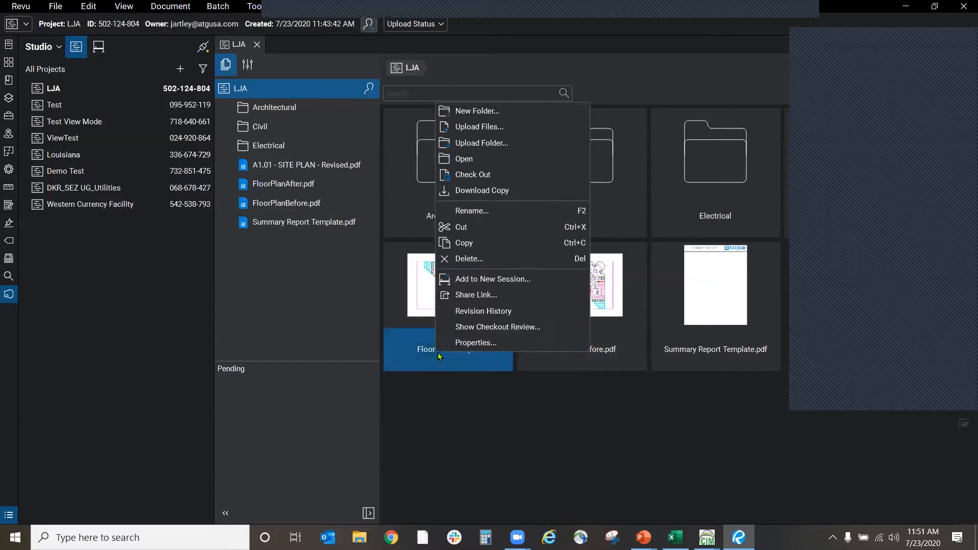
click(484, 177)
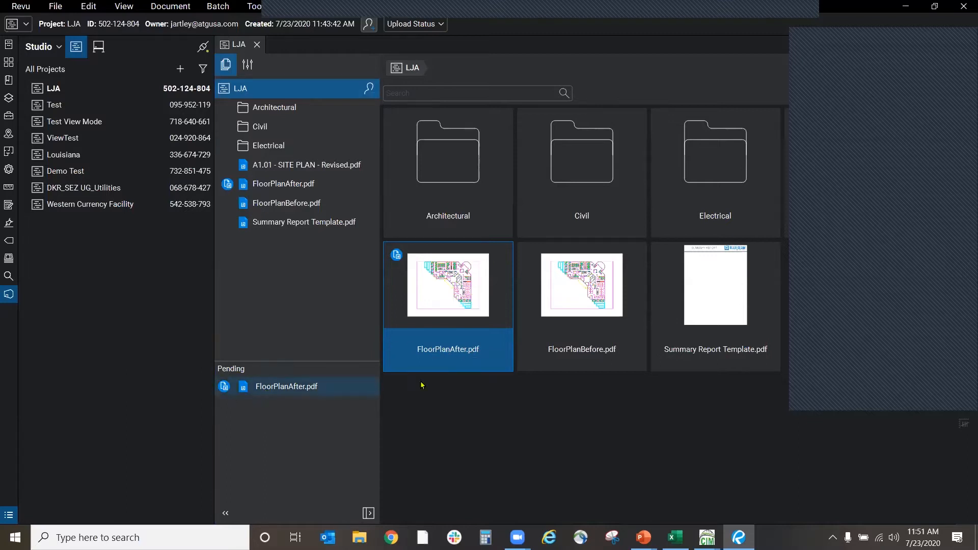
Step: Open the pending FloorPlanAfter.pdf in split view beside the project files
click(269, 389)
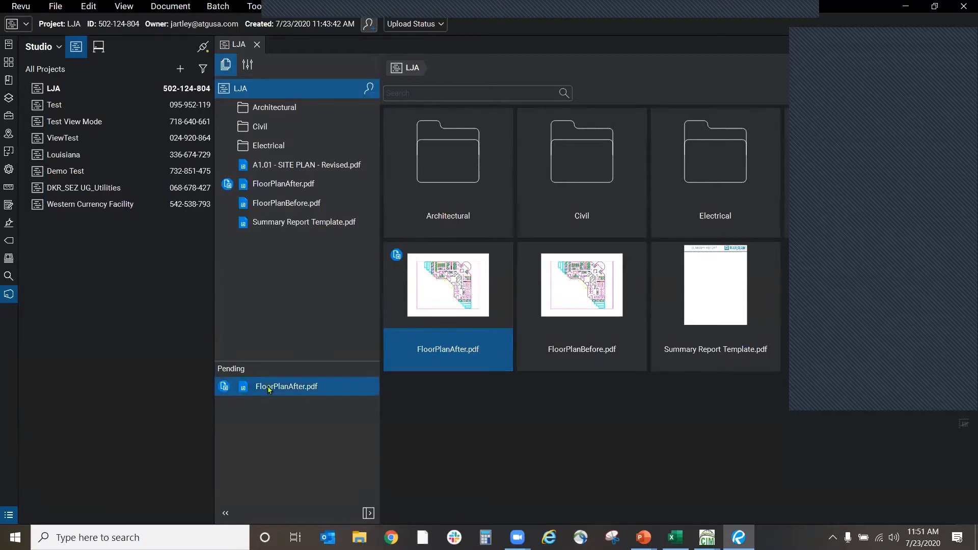
double_click(269, 389)
click(535, 307)
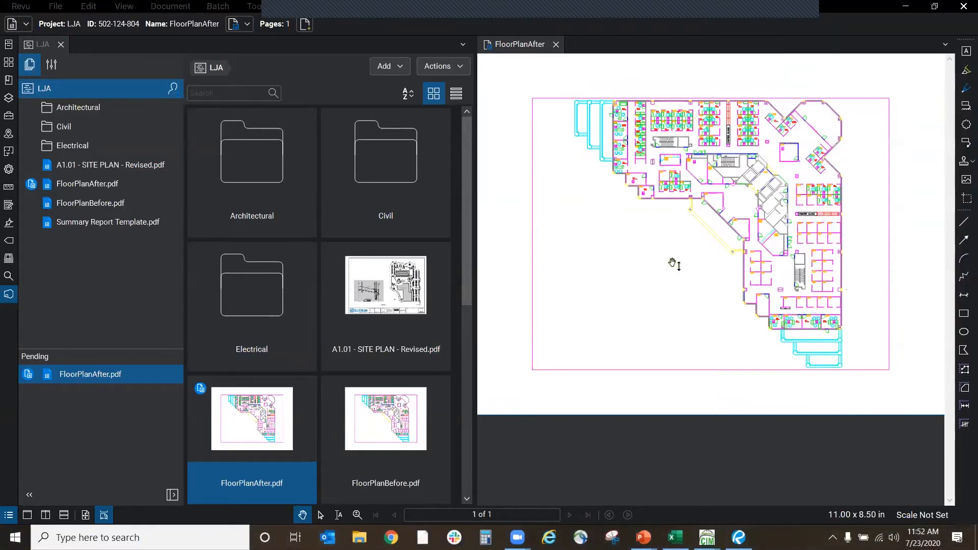
Step: Look through the File and Tools menus, then launch File Explorer from the taskbar
click(127, 8)
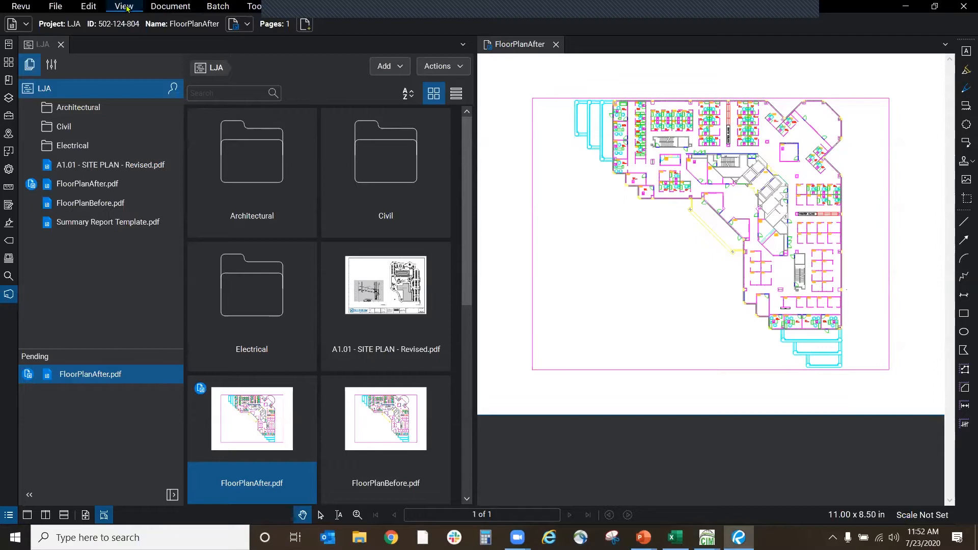
click(61, 7)
click(257, 6)
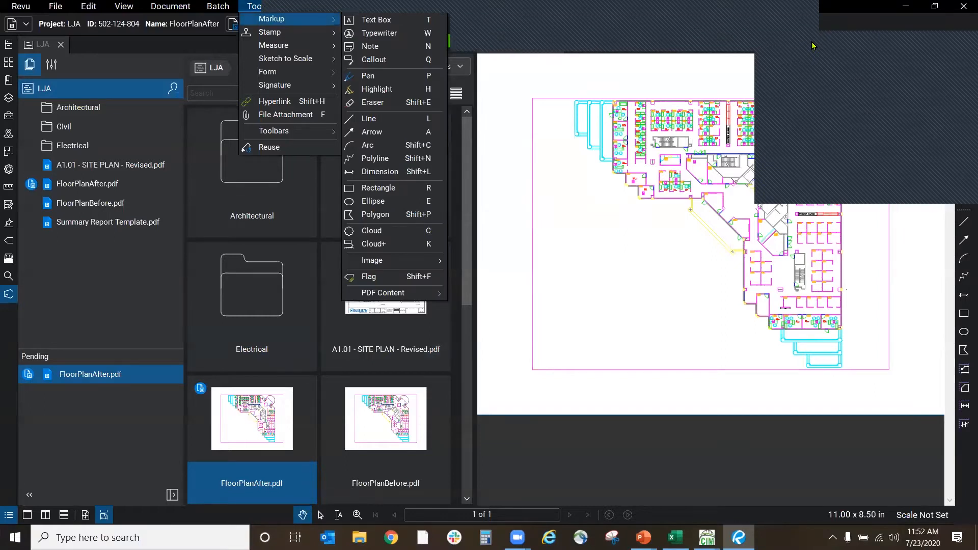
click(813, 46)
click(589, 148)
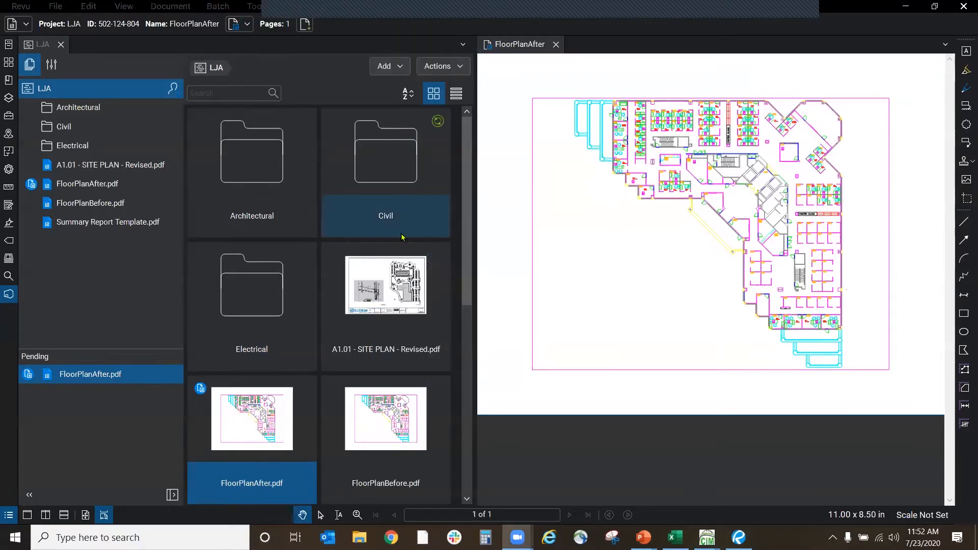
click(359, 537)
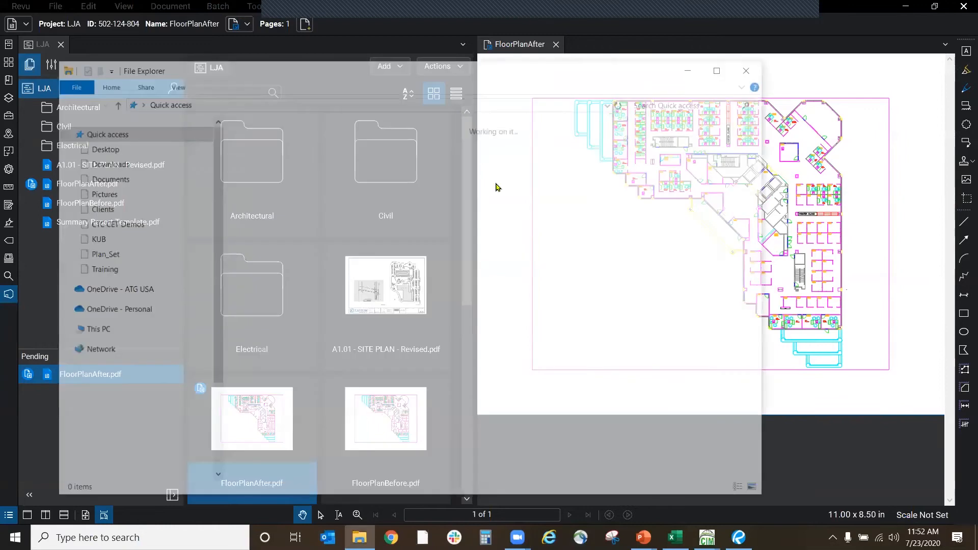
Step: Reposition File Explorer beside Revu and open the Plan_Set folder
drag(476, 70, 662, 53)
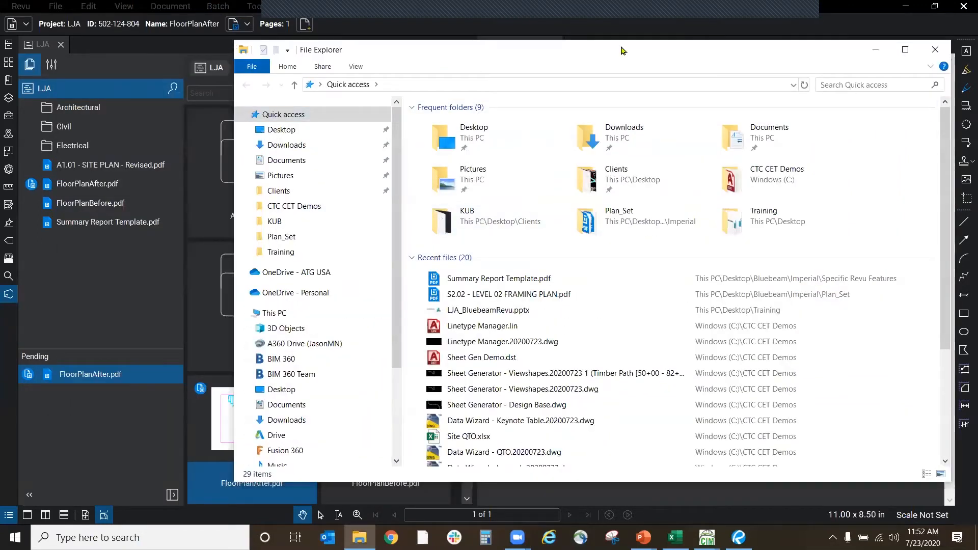
drag(232, 44, 469, 44)
drag(703, 54, 242, 55)
double_click(265, 440)
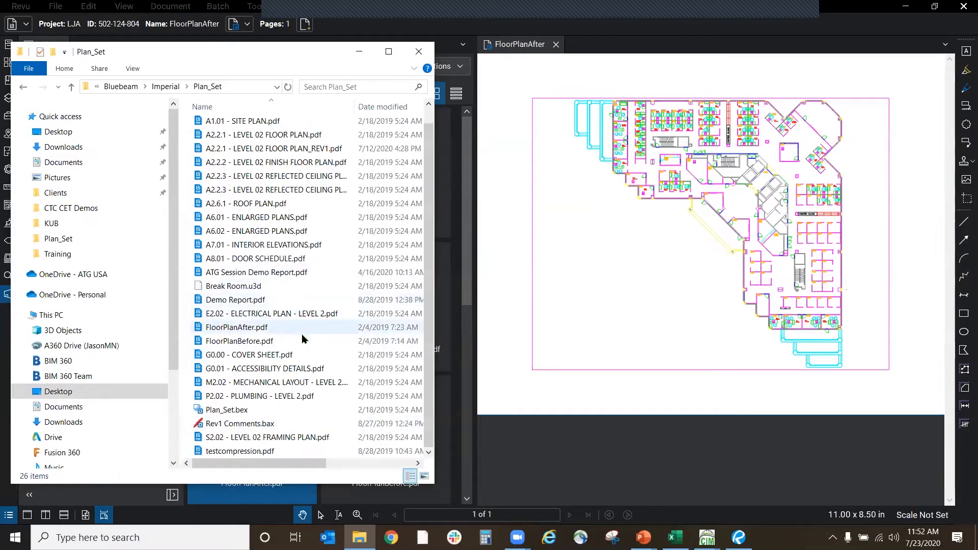
Step: Drag G0.01 - ACCESSIBILITY DETAILS.pdf into the LJA project's file list
click(255, 369)
drag(223, 55, 714, 54)
drag(753, 375, 336, 283)
drag(240, 163, 242, 168)
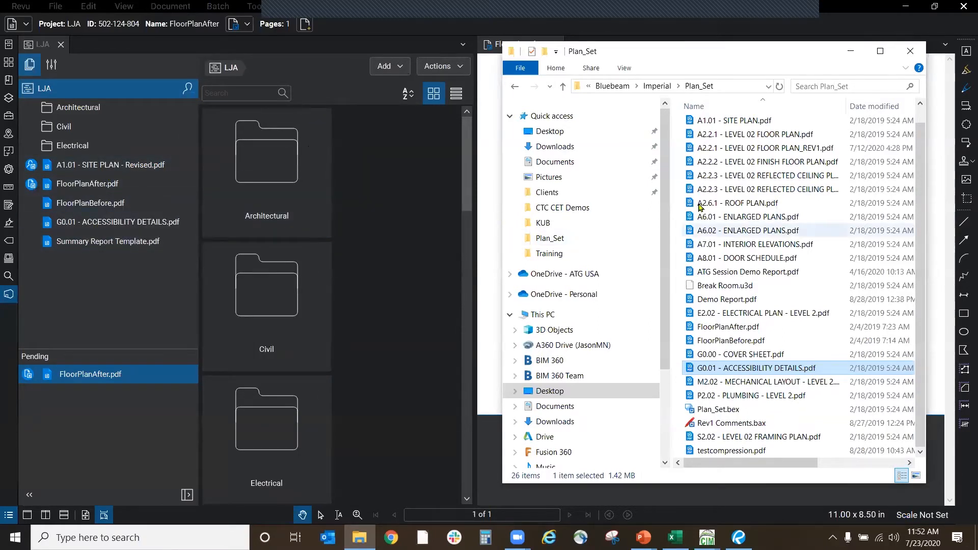
click(218, 69)
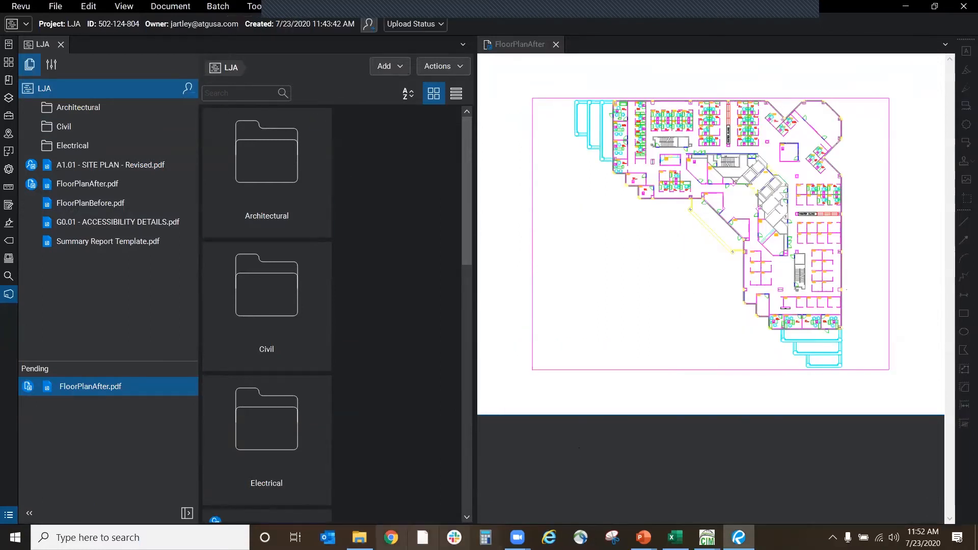
Step: Add the Imperial Images folder to LJA and check its five photos in Revu
click(359, 538)
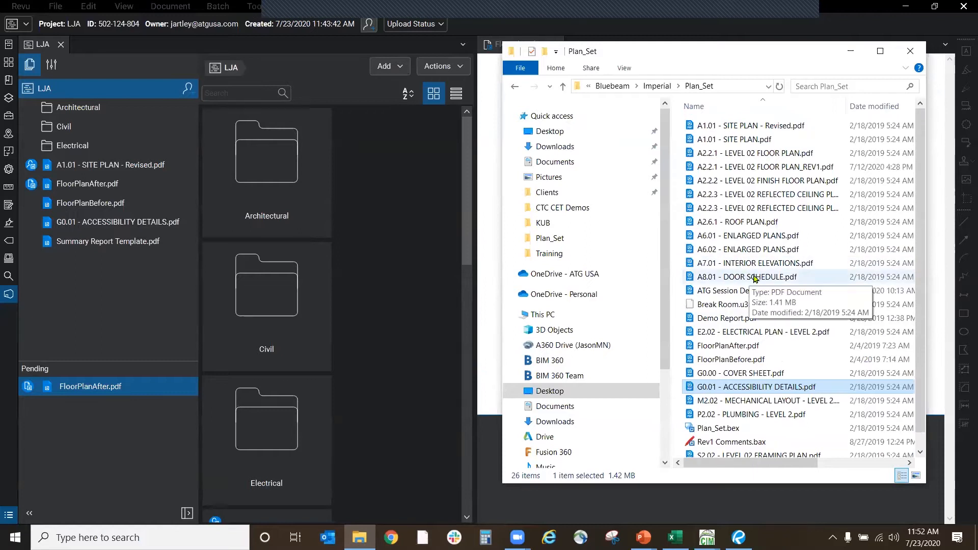
click(670, 86)
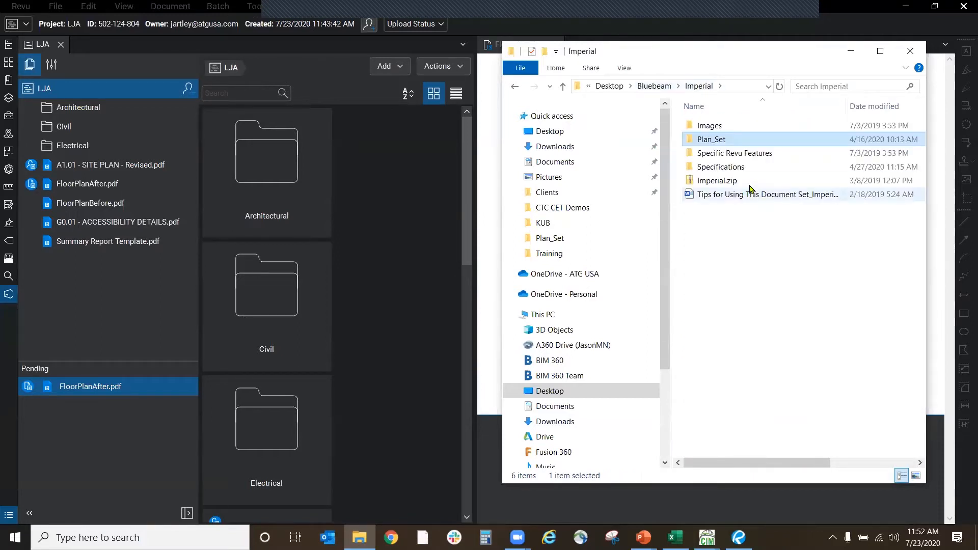
double_click(709, 125)
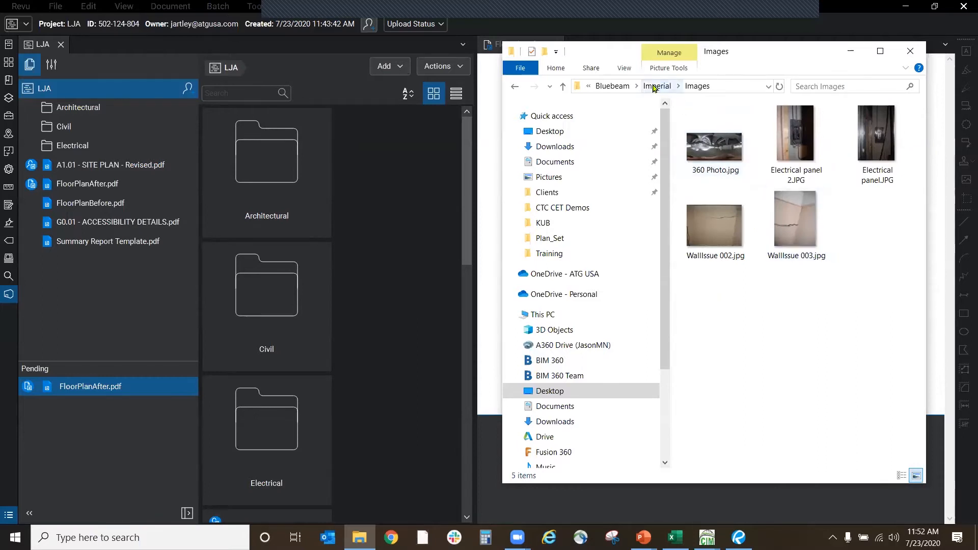
click(668, 87)
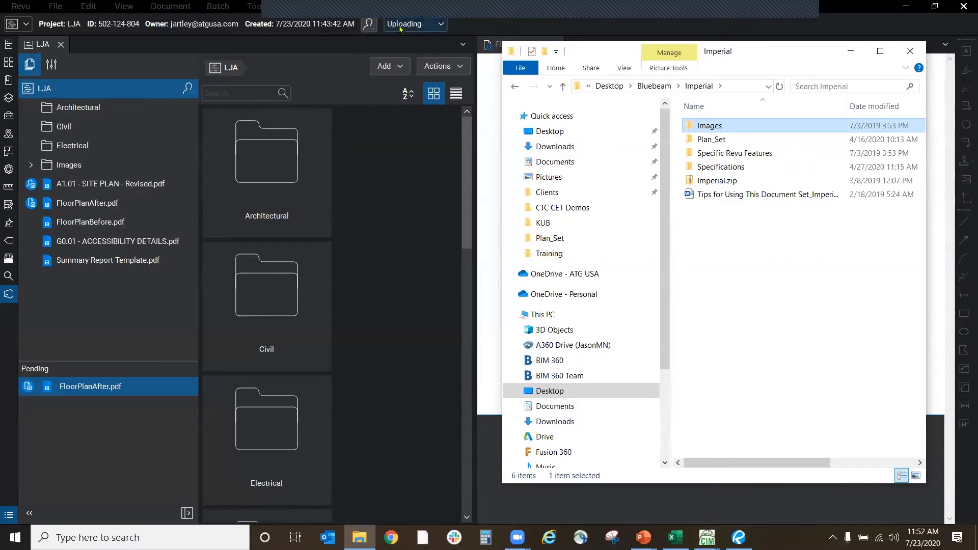
click(52, 172)
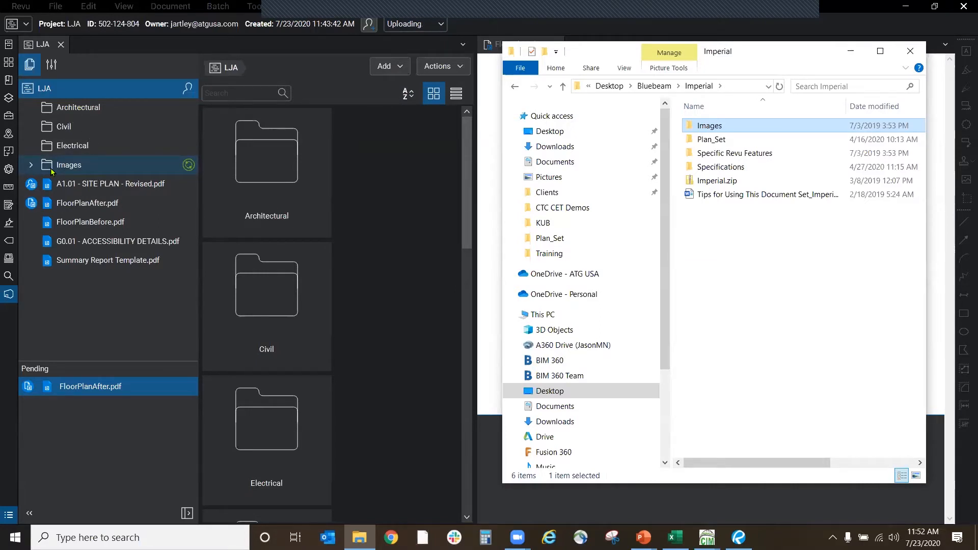
click(32, 165)
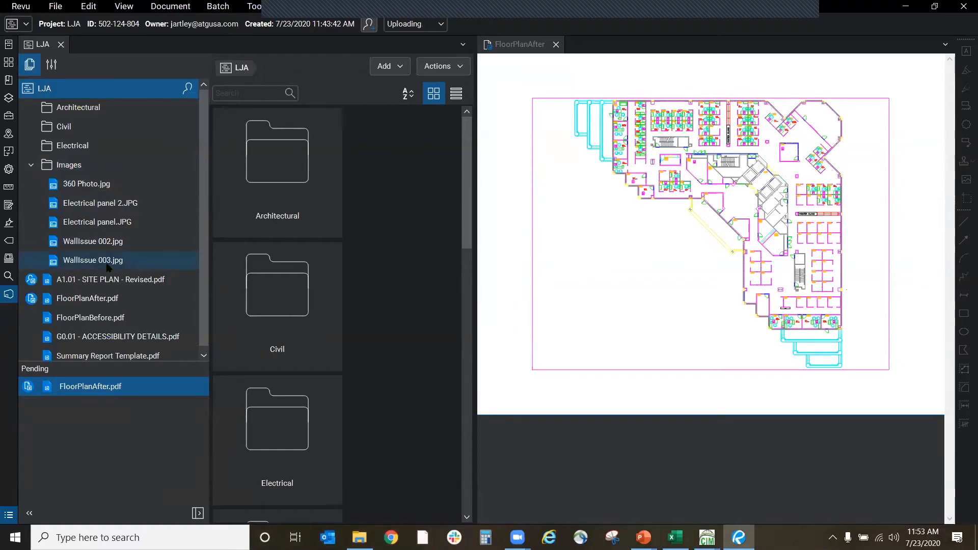
click(31, 165)
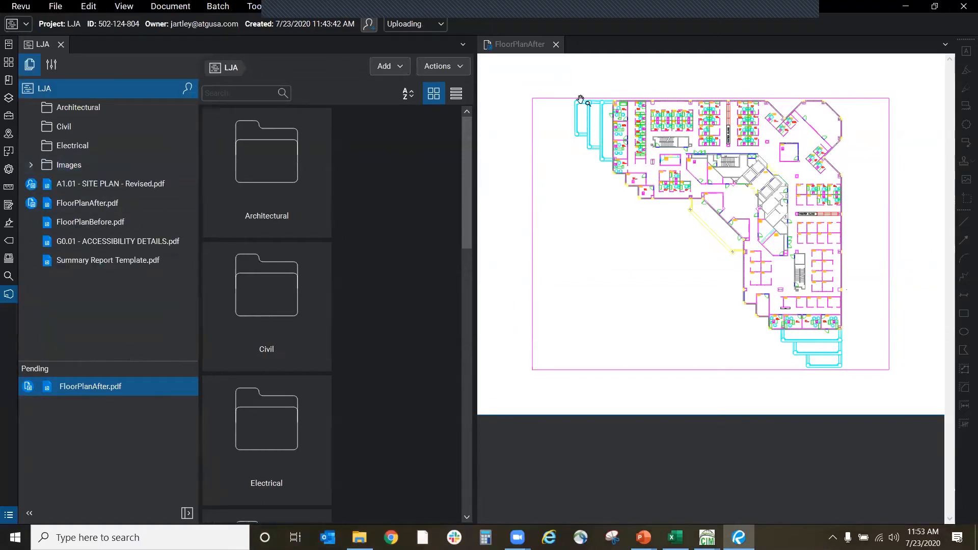
Step: Close the File Explorer window
click(360, 537)
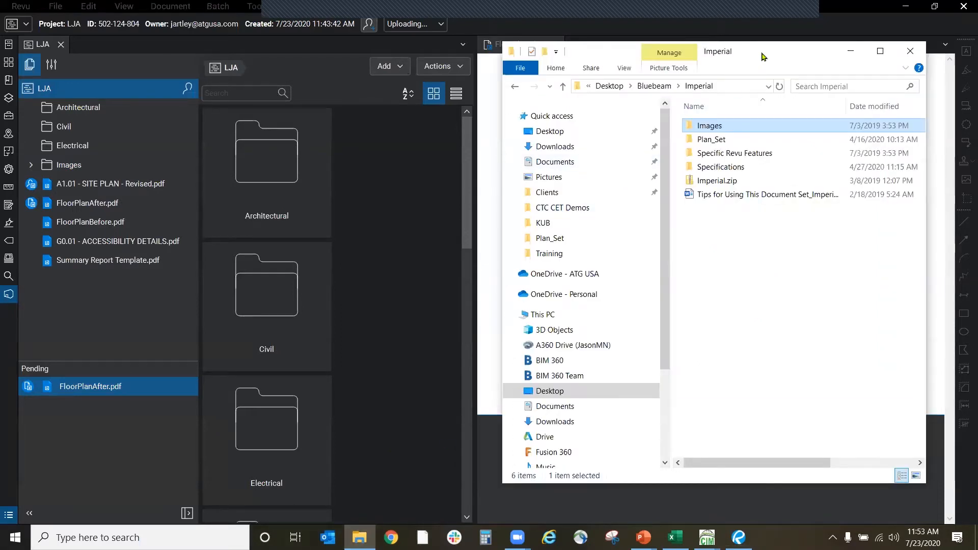
drag(763, 56, 718, 89)
click(866, 84)
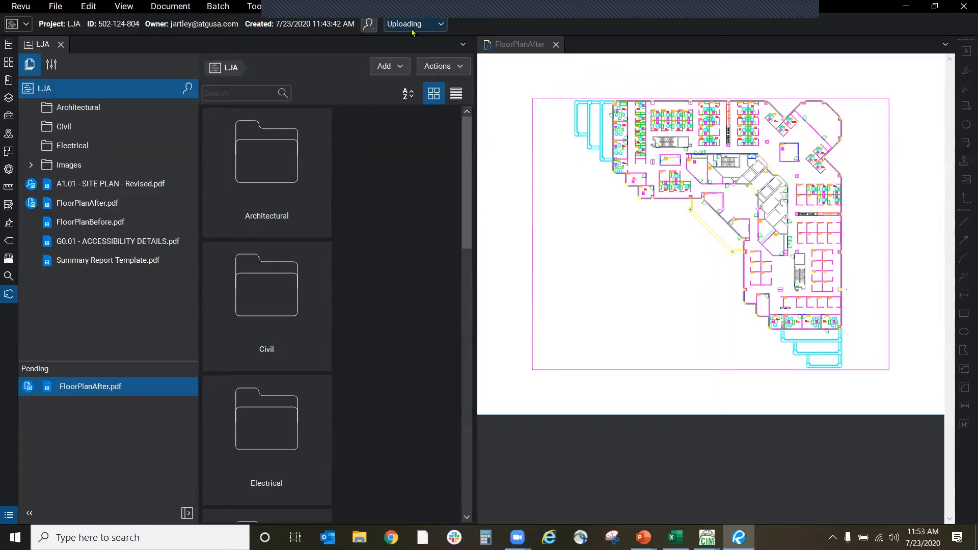
click(654, 12)
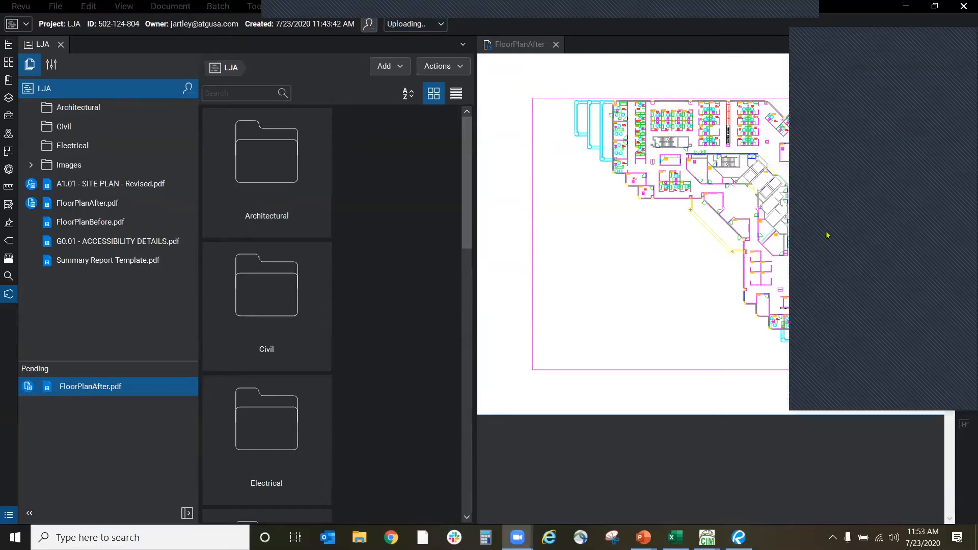
click(904, 37)
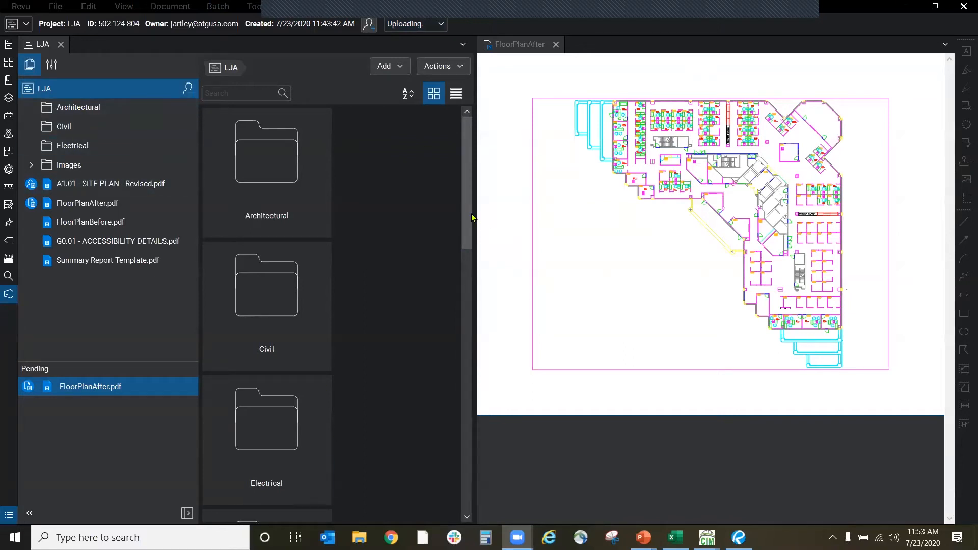
scroll(466, 213, down, 10)
scroll(437, 151, up, 10)
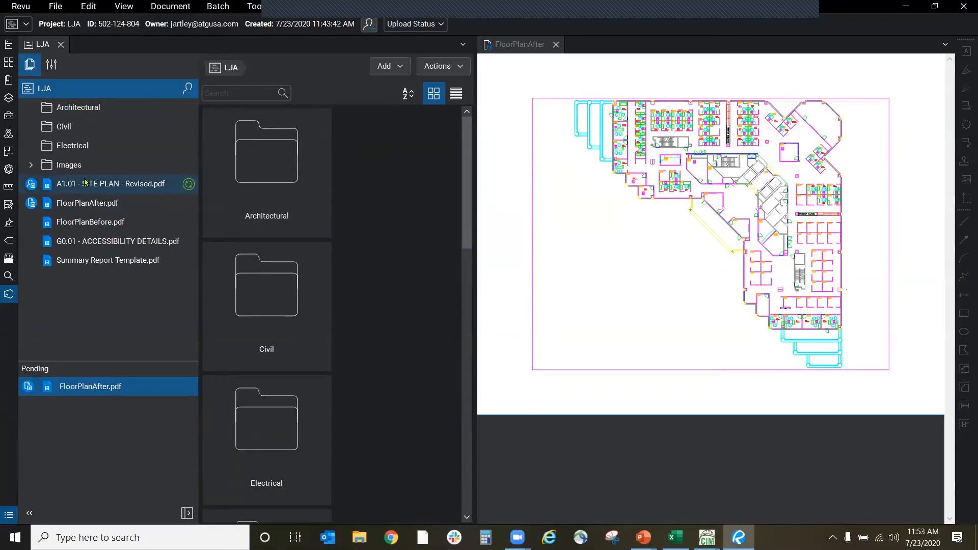
mouse_move(31, 190)
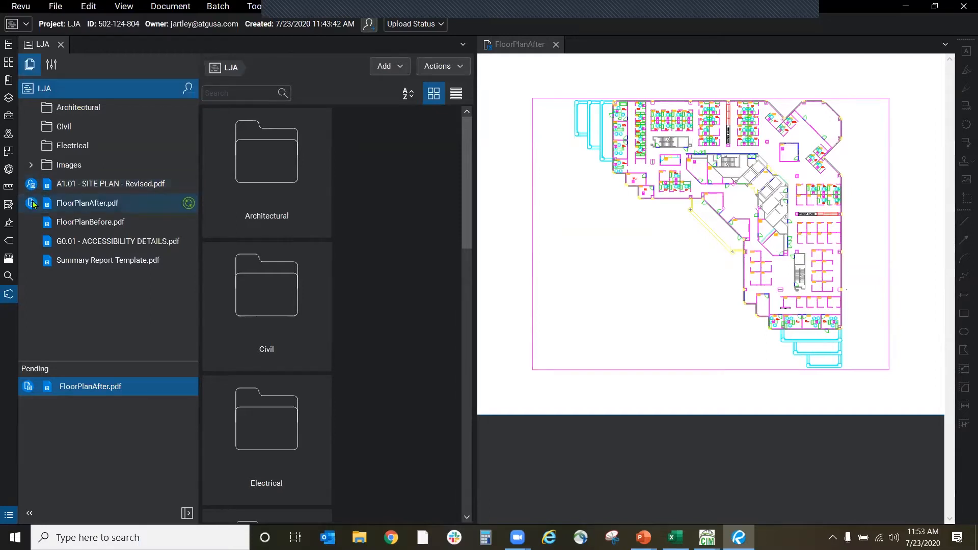
Step: Check in FloorPlanAfter.pdf with a comment that it was only viewed, then close its tab
click(33, 205)
right_click(33, 204)
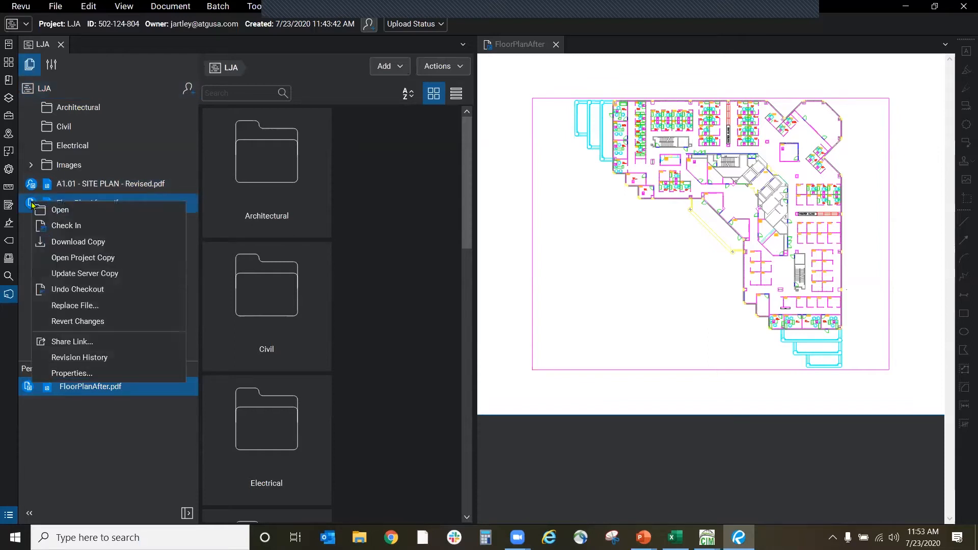
click(66, 225)
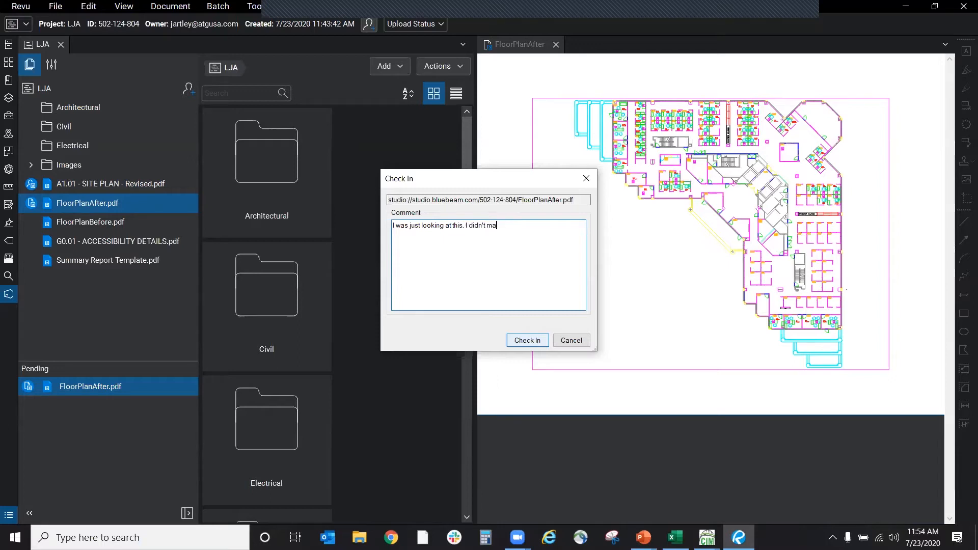
text(hanges)
click(529, 340)
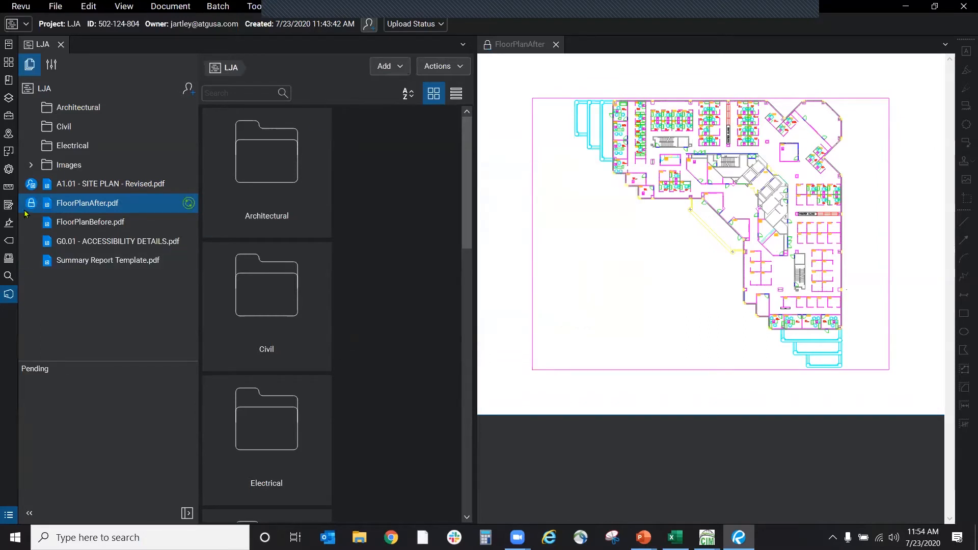
click(556, 44)
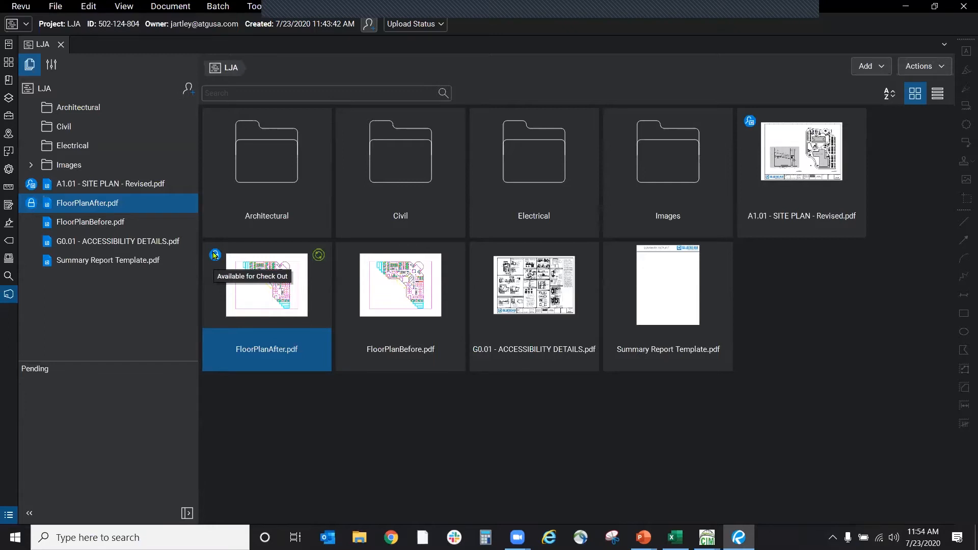
Step: Open the A1.01 site plan in split view and look over the markup tools
double_click(71, 187)
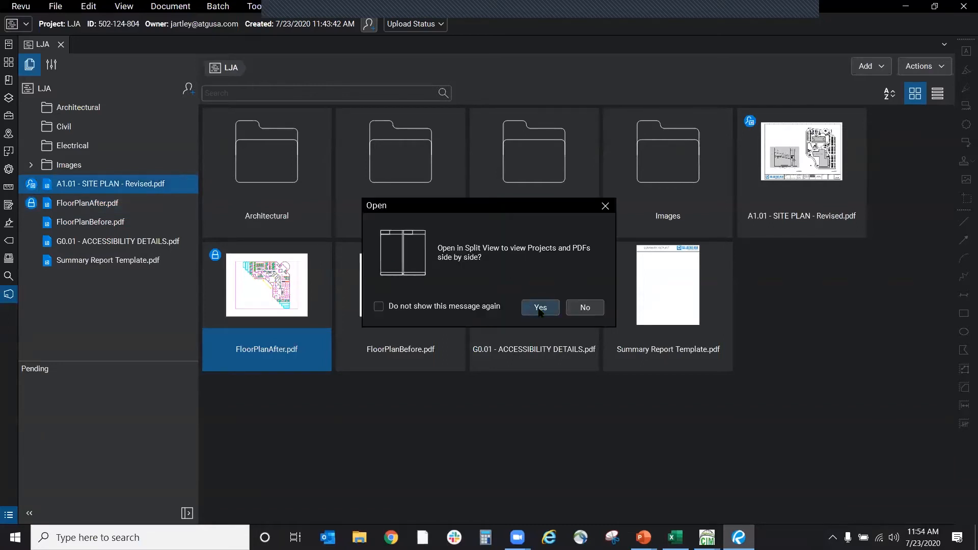
click(539, 307)
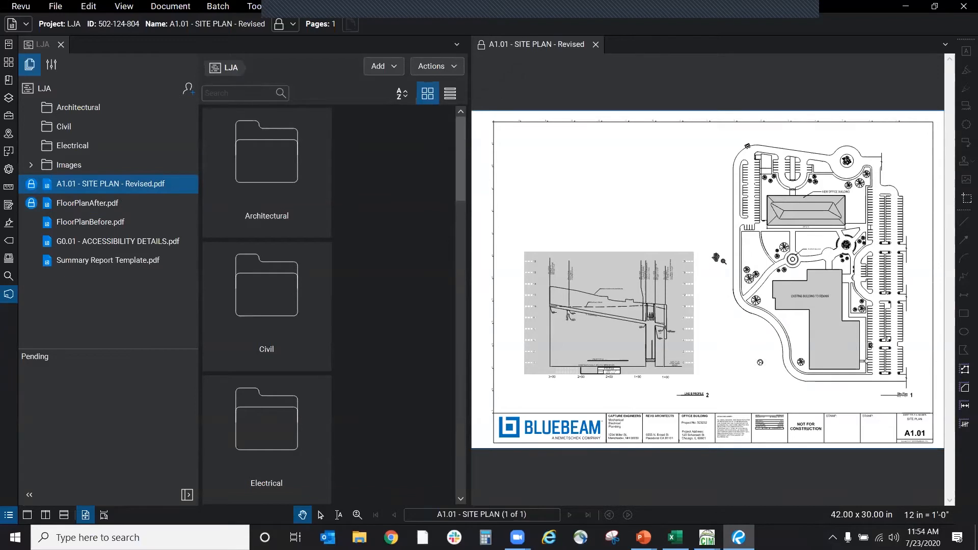
click(255, 7)
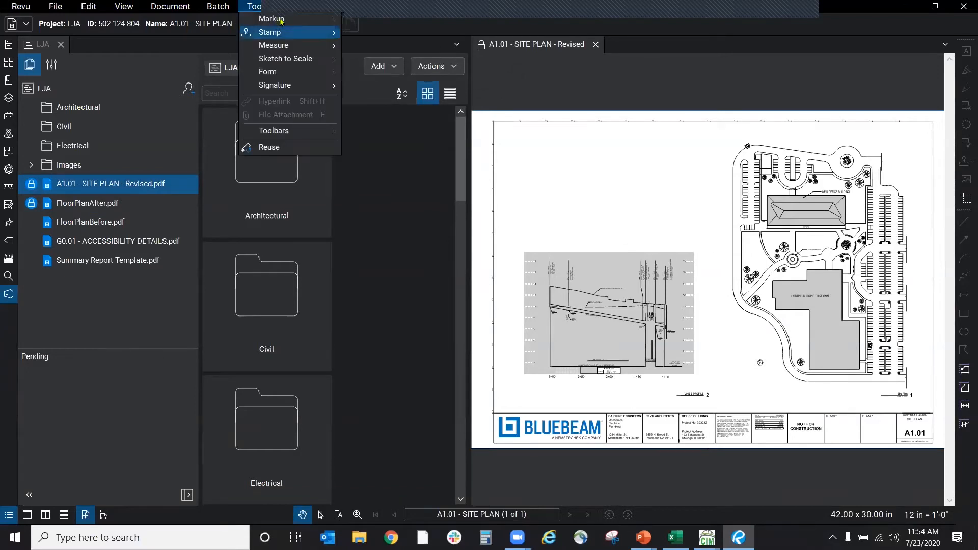
mouse_move(282, 21)
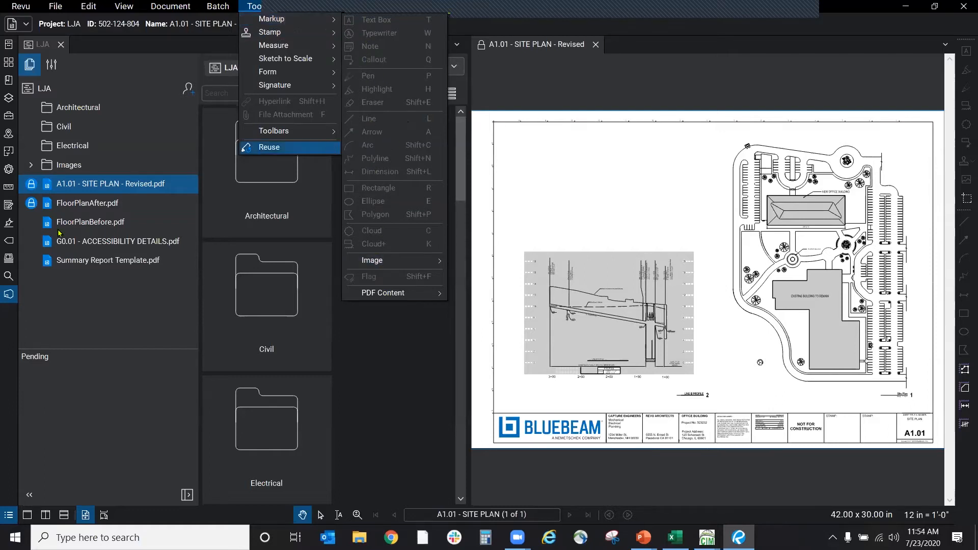
Step: Open FloorPlanBefore.pdf in split view and close the A1.01 tab
double_click(85, 227)
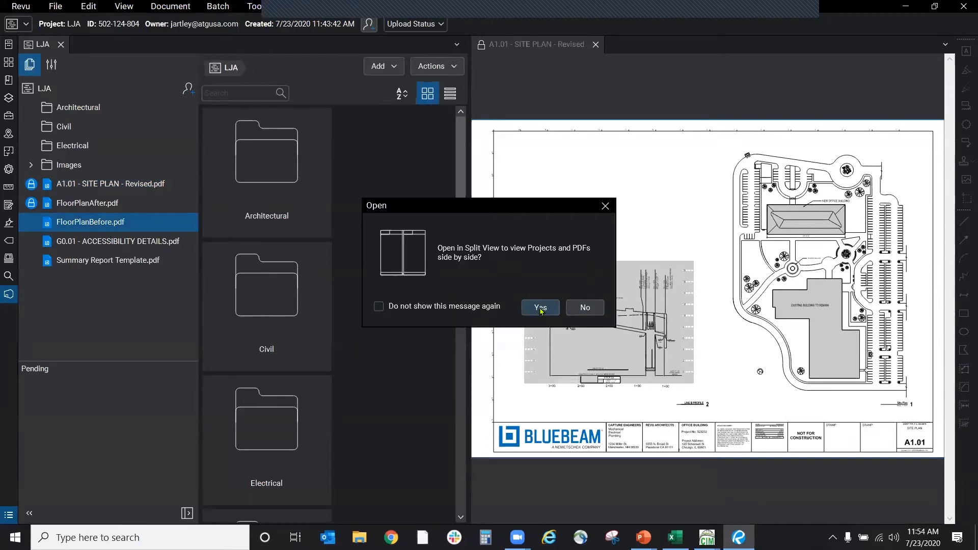
click(540, 307)
click(594, 45)
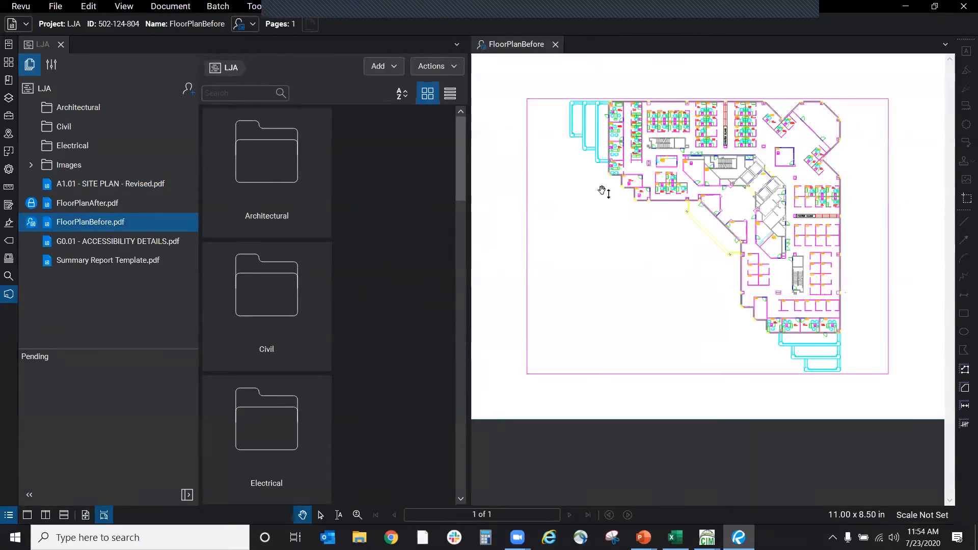
click(255, 7)
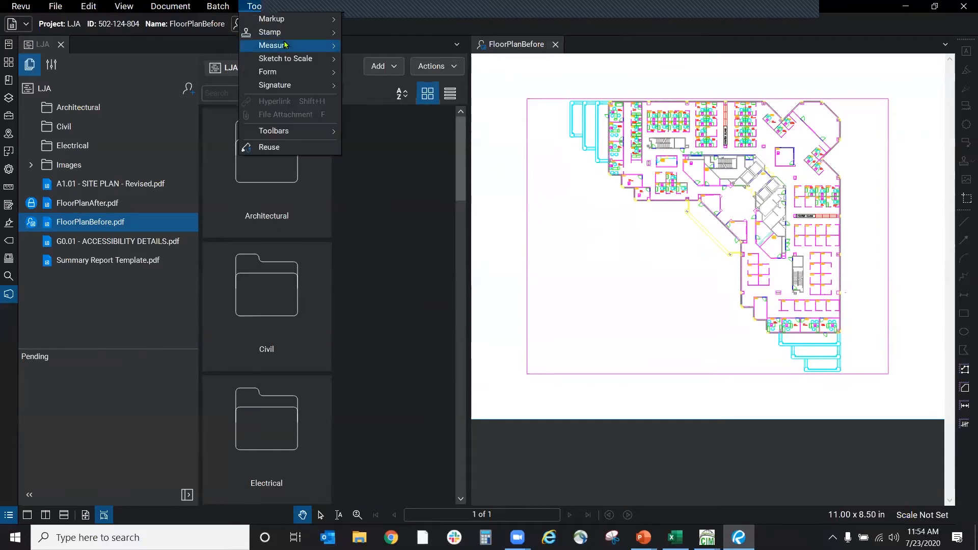
mouse_move(316, 19)
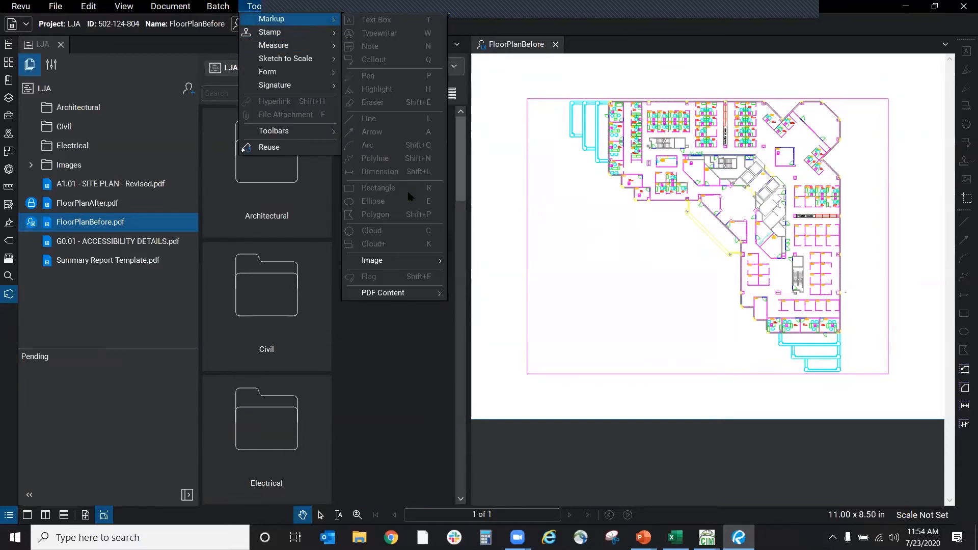
click(543, 262)
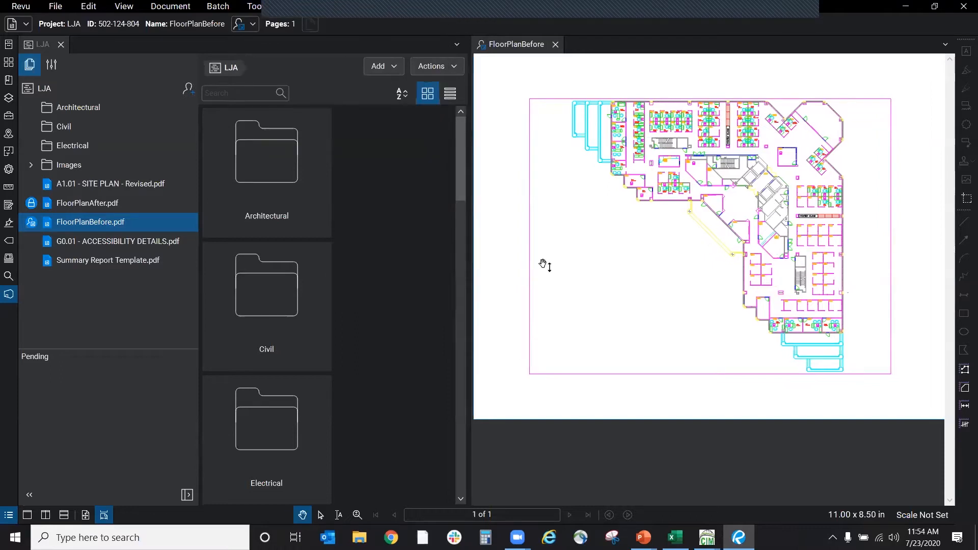
right_click(94, 223)
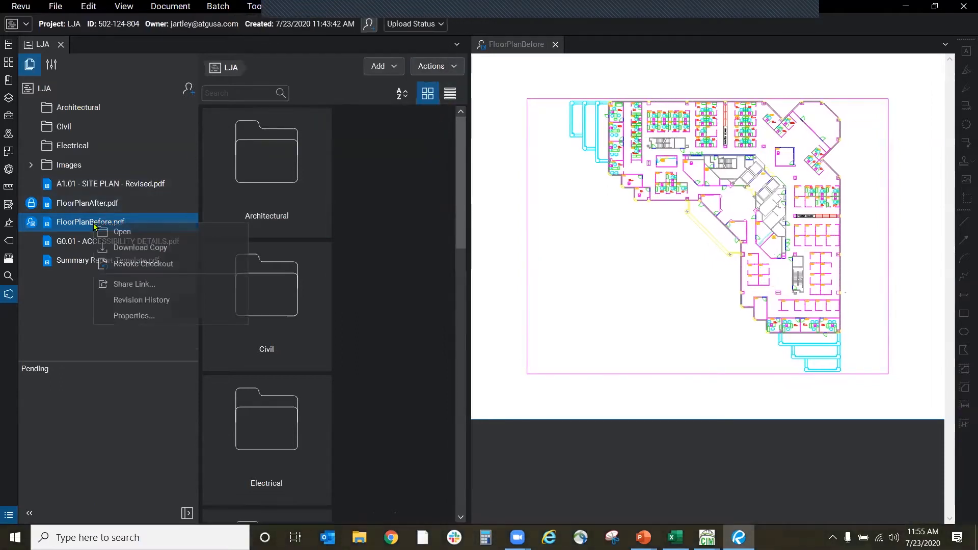
click(165, 264)
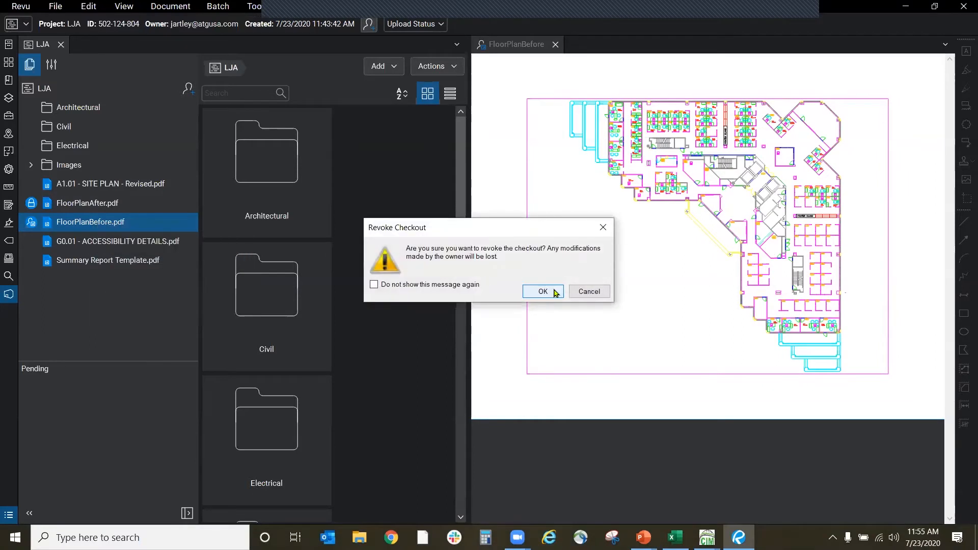
click(588, 292)
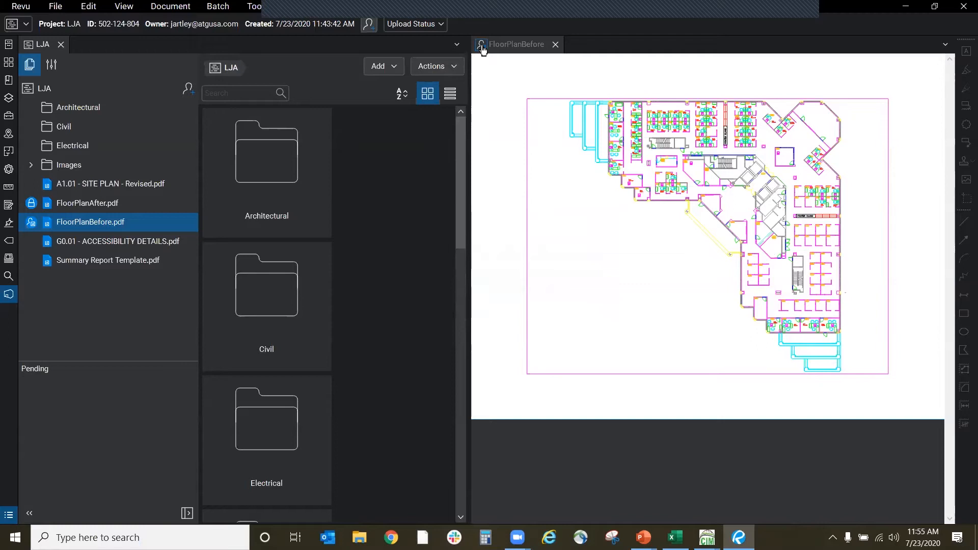
click(84, 205)
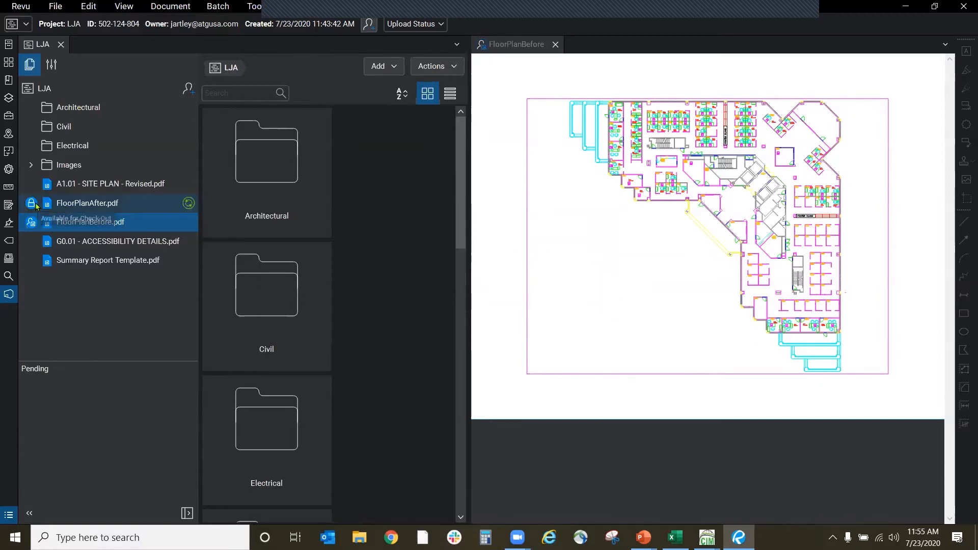
Step: Open FloorPlanAfter.pdf in split view, close the FloorPlanBefore document, and briefly check the Tools menu
double_click(94, 205)
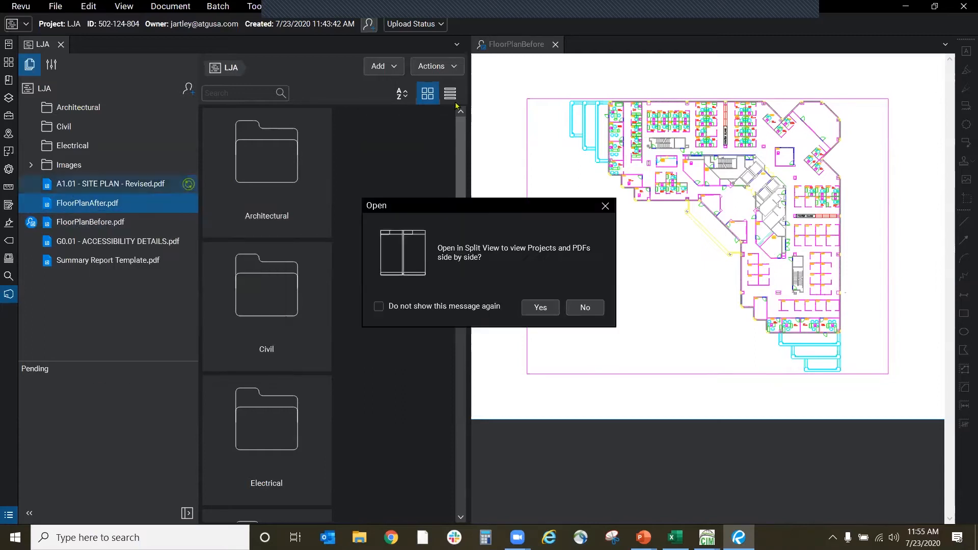
click(540, 309)
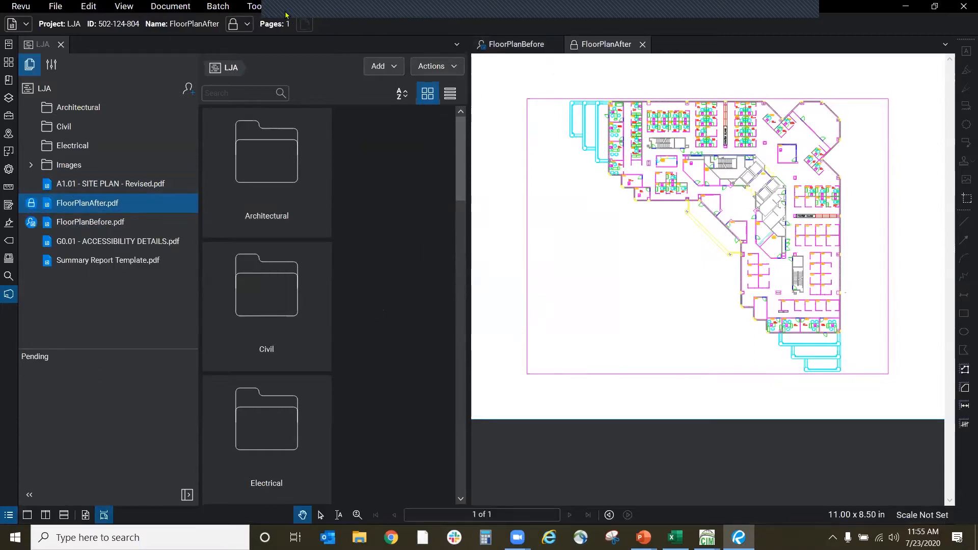
click(257, 6)
click(534, 45)
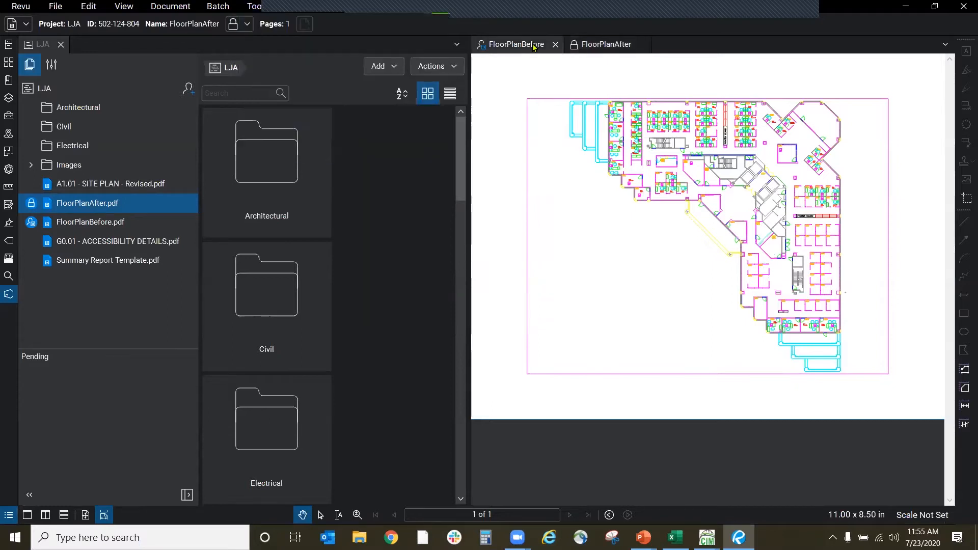
click(555, 44)
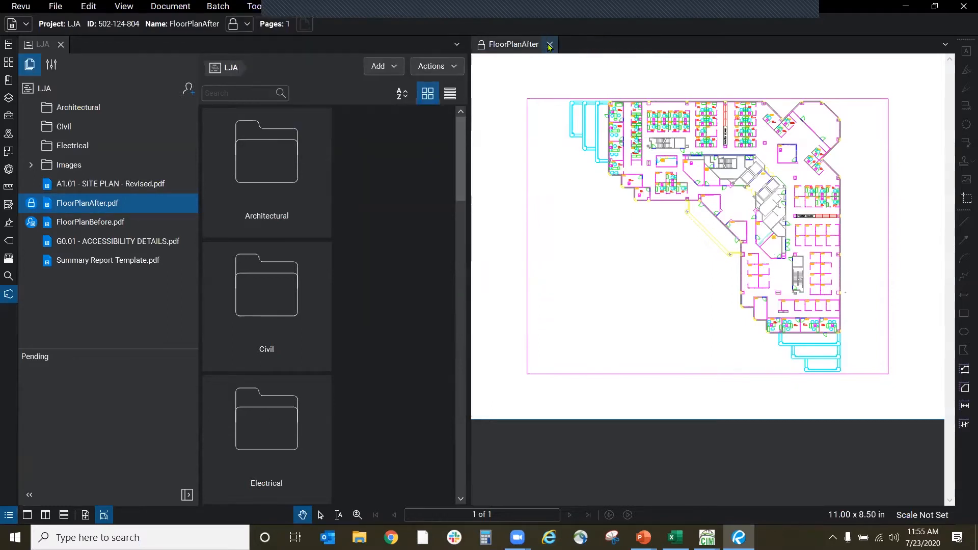
click(255, 7)
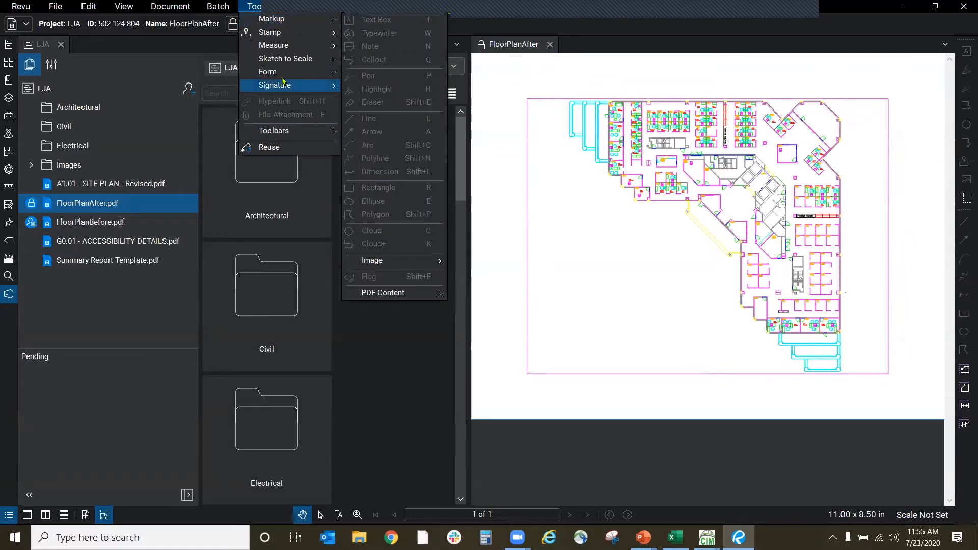
click(576, 157)
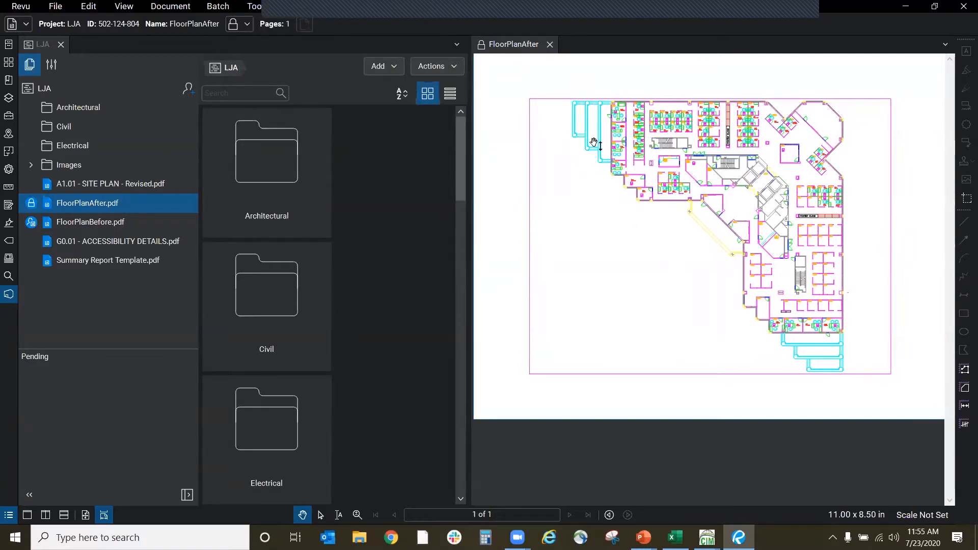
Step: Start a Download Copy of FloorPlanAfter.pdf, cancel the save, then widen the drawing panel
right_click(85, 208)
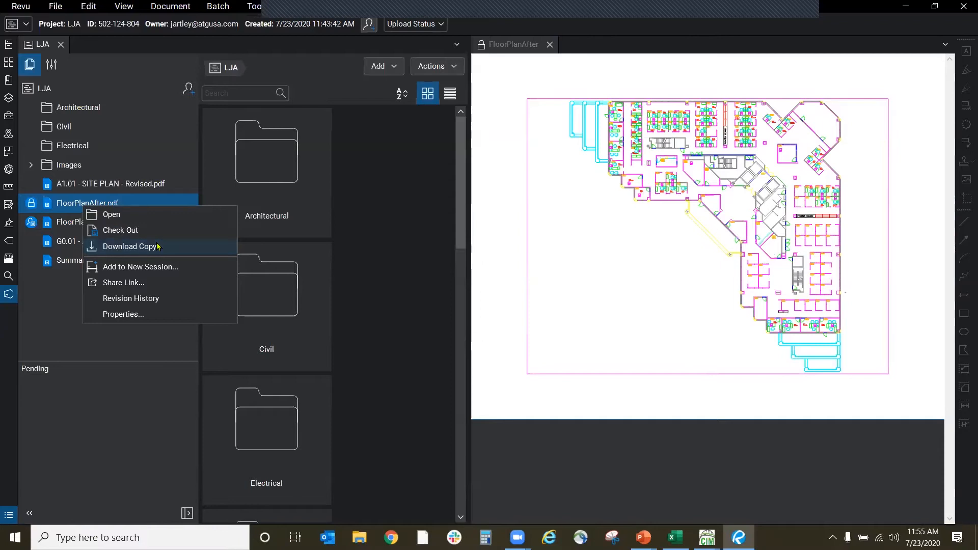
click(157, 246)
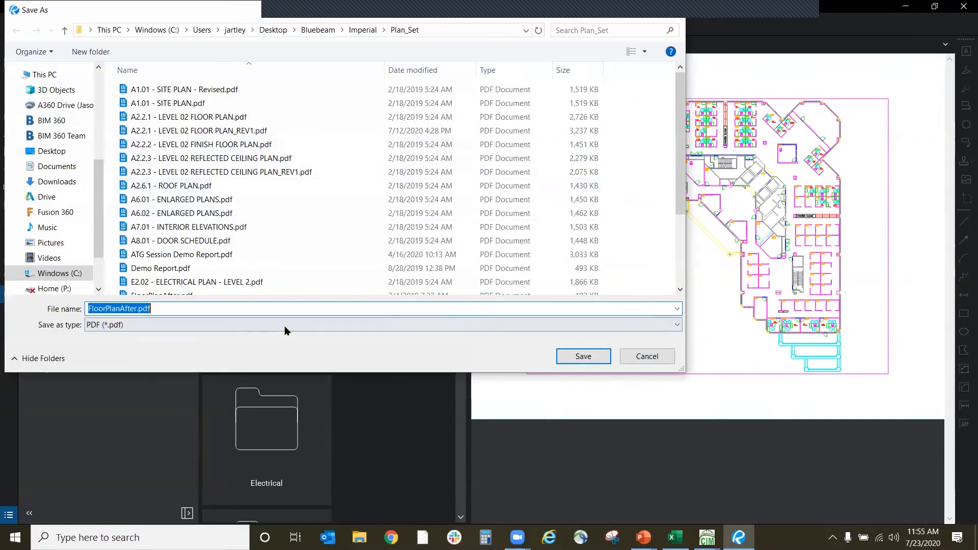
click(646, 356)
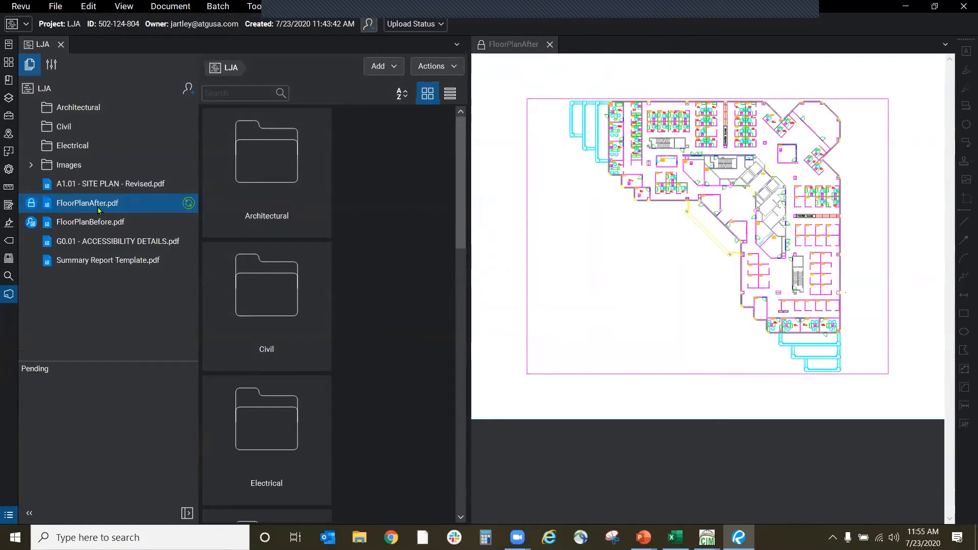
mouse_move(72, 205)
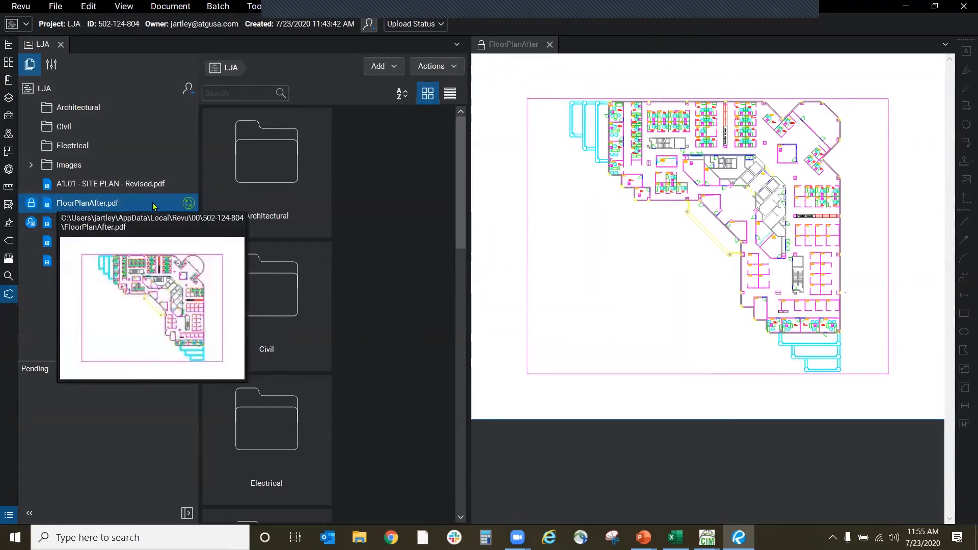
drag(469, 182, 437, 183)
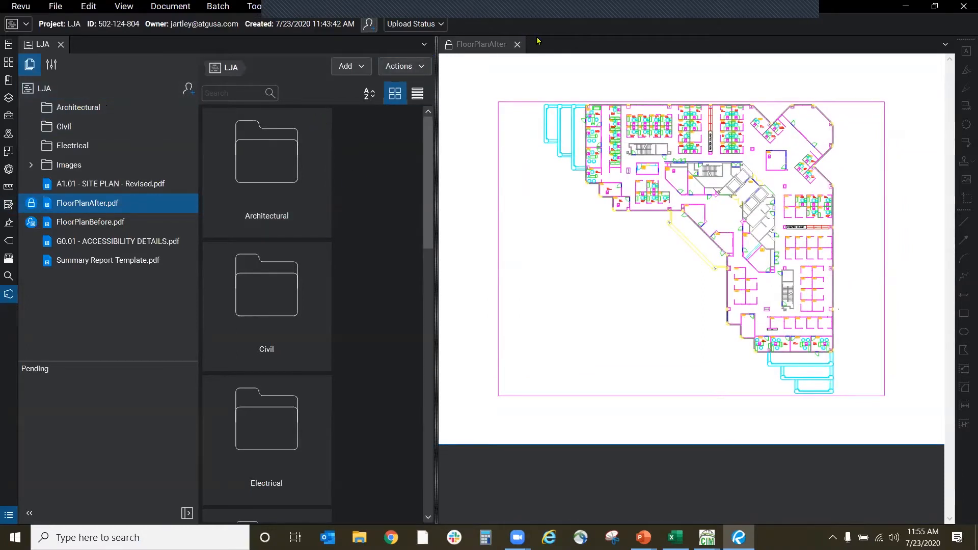
Step: Close FloorPlanAfter, then look inside Architectural, Civil and Images, returning to the LJA root each time
click(518, 44)
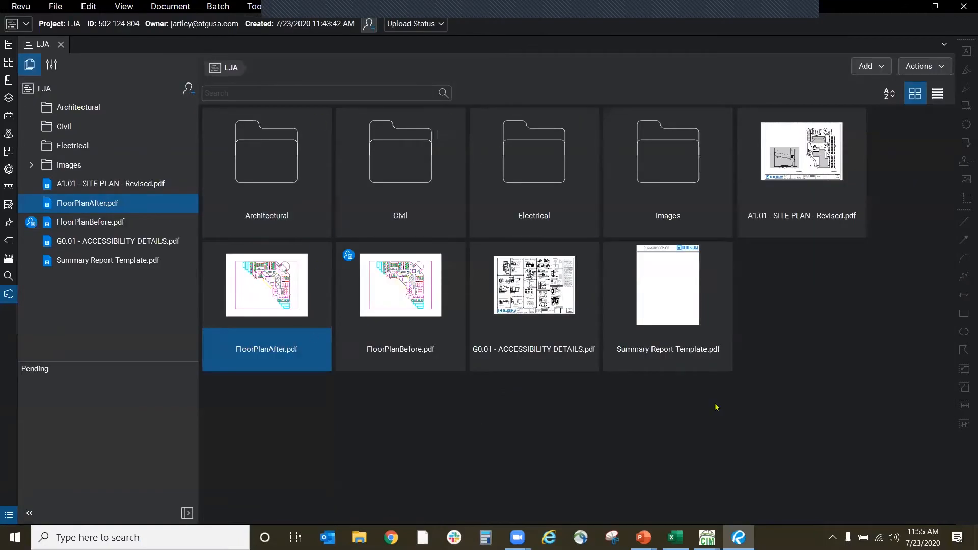
double_click(308, 166)
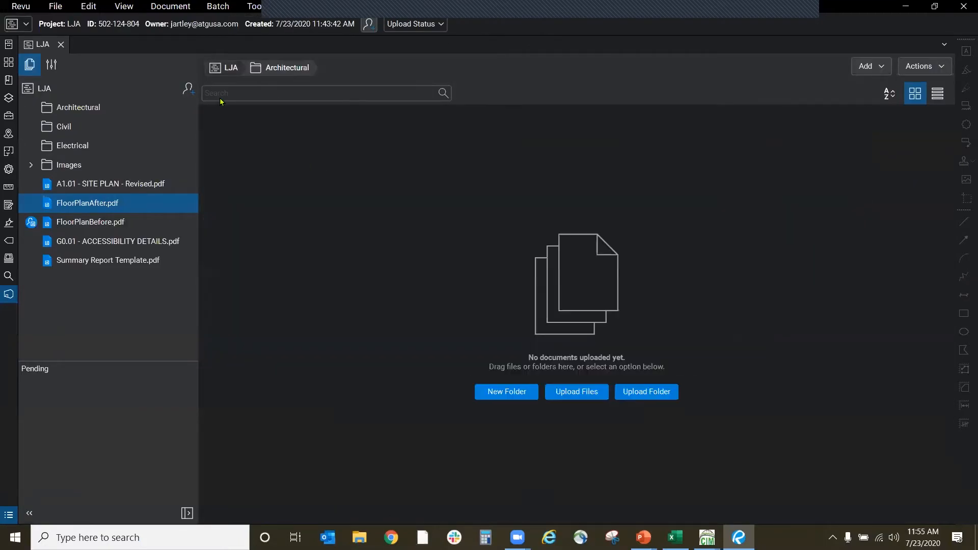
click(230, 68)
double_click(416, 171)
click(225, 70)
click(230, 71)
double_click(667, 152)
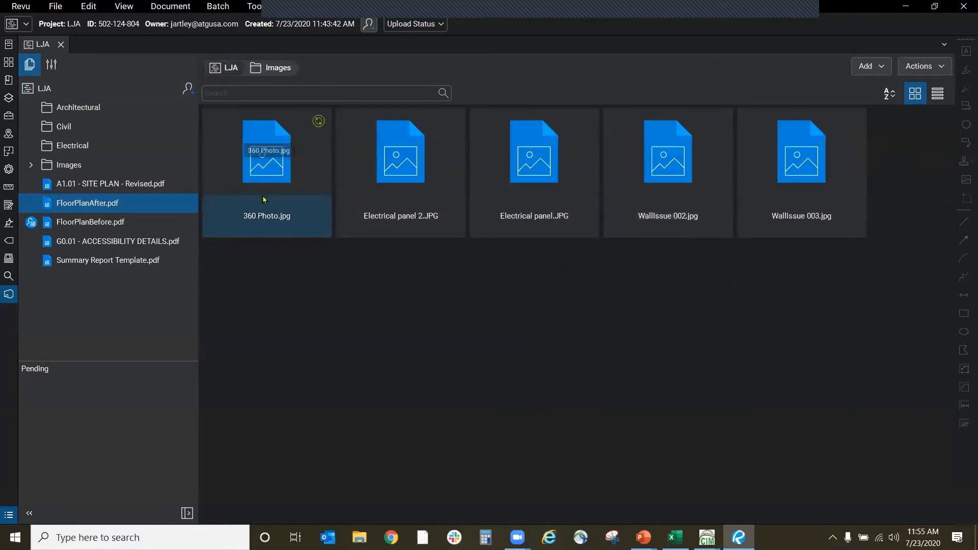
click(229, 70)
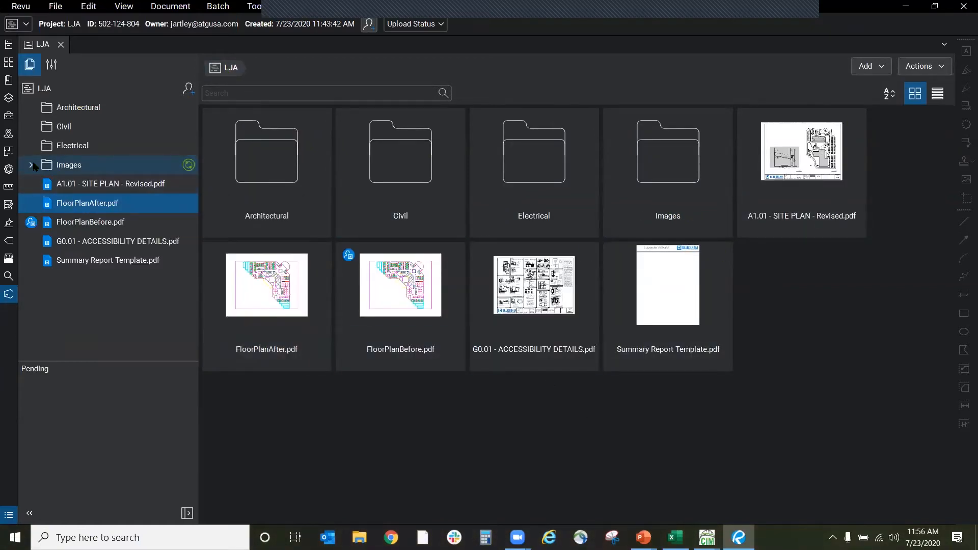
click(76, 222)
right_click(75, 223)
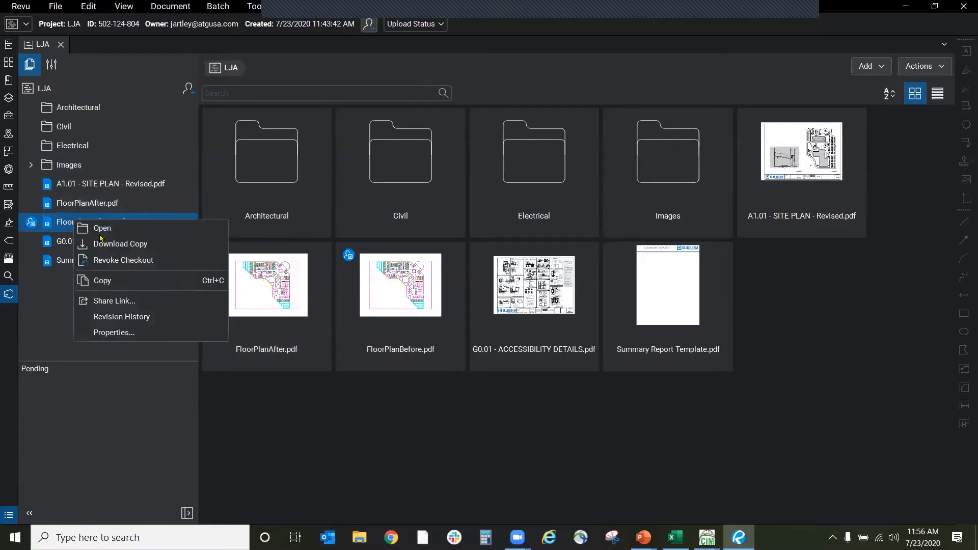
click(134, 317)
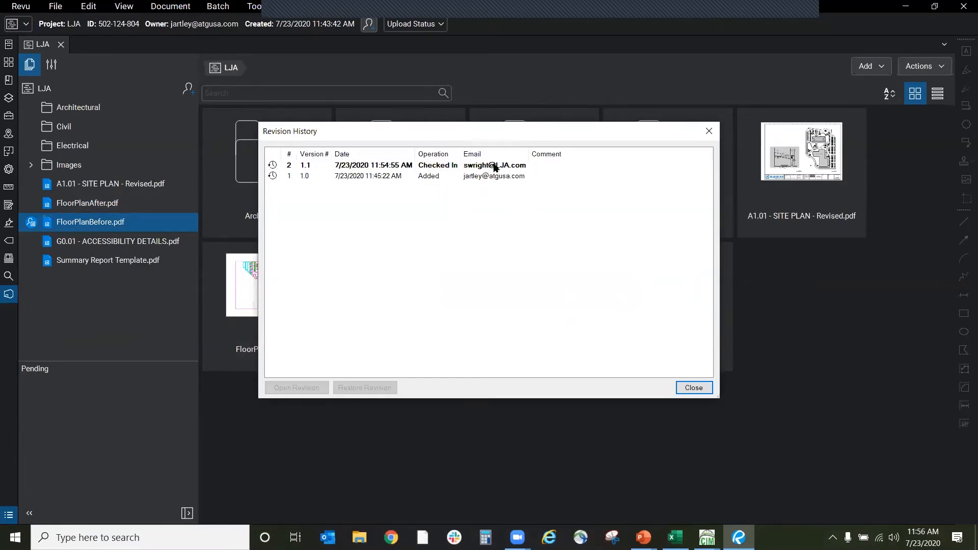
drag(502, 131, 582, 131)
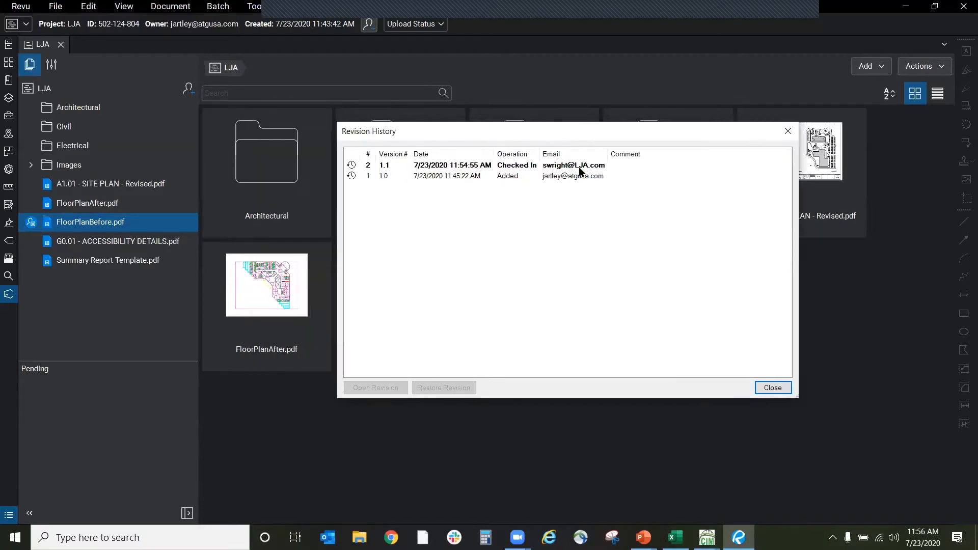
click(453, 168)
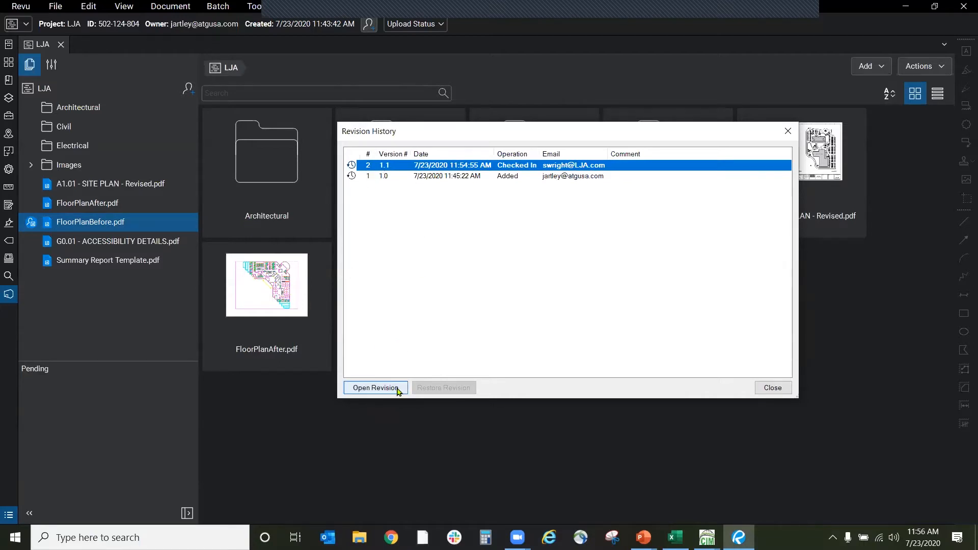
click(432, 179)
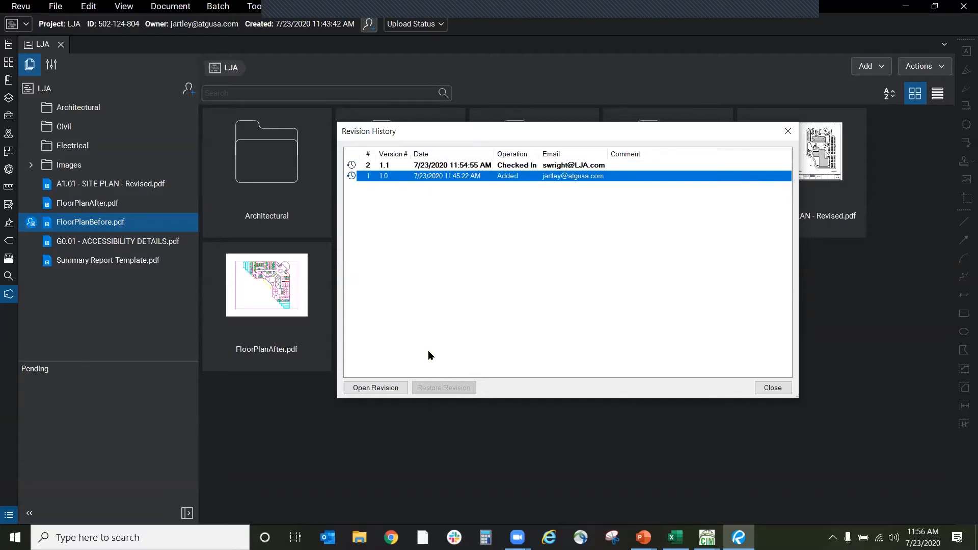
click(614, 165)
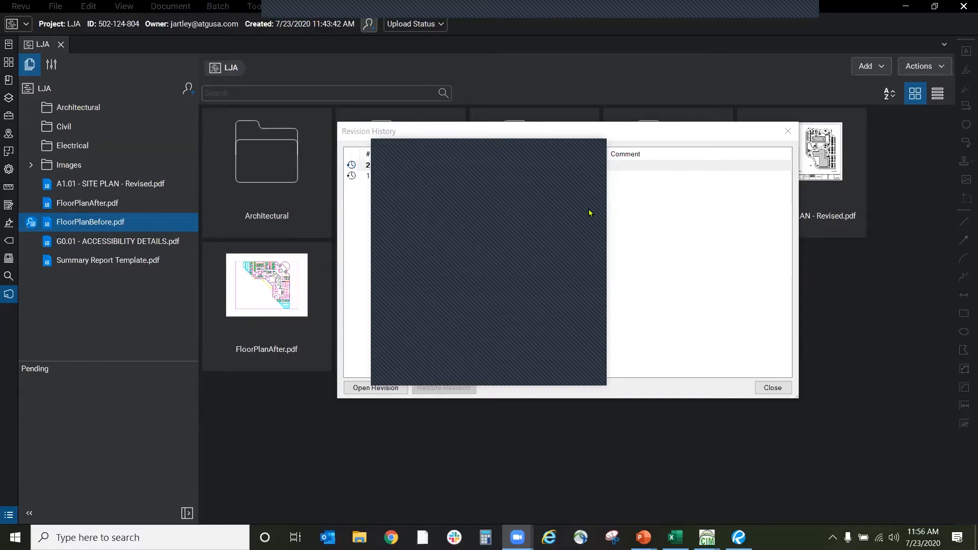
click(592, 151)
click(770, 388)
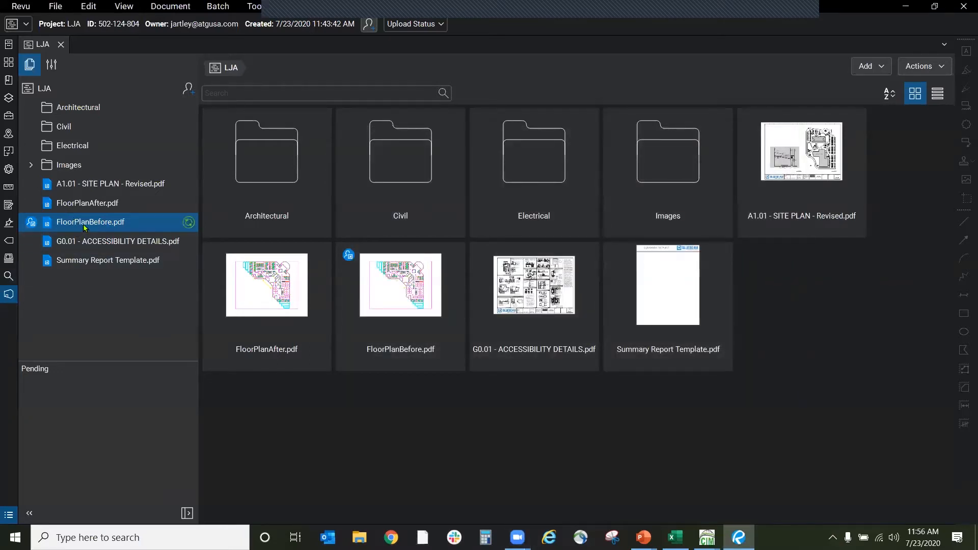
right_click(92, 242)
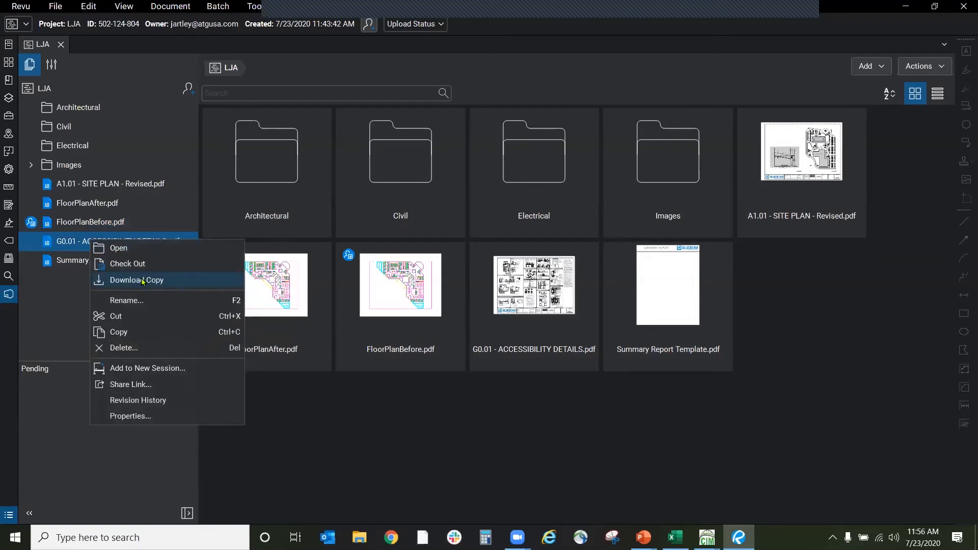
click(59, 222)
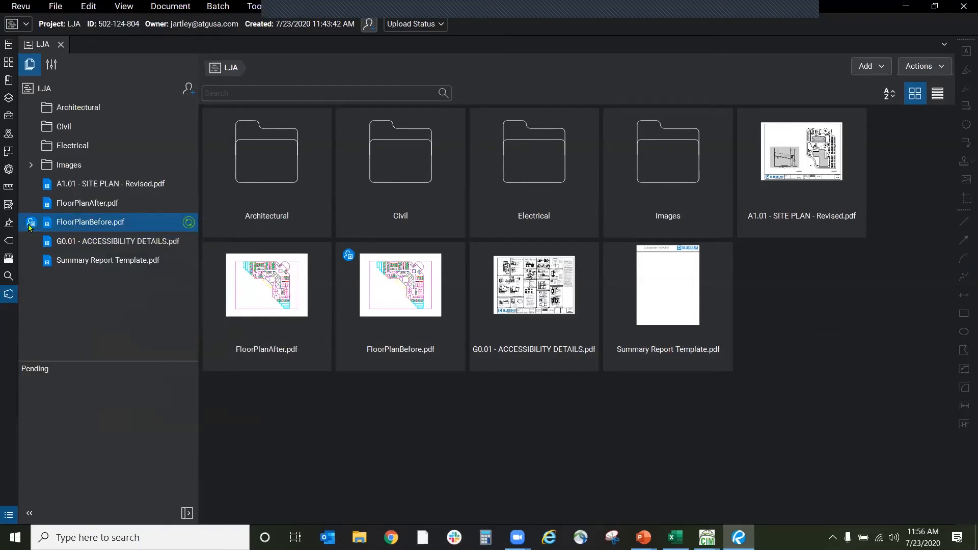
right_click(61, 222)
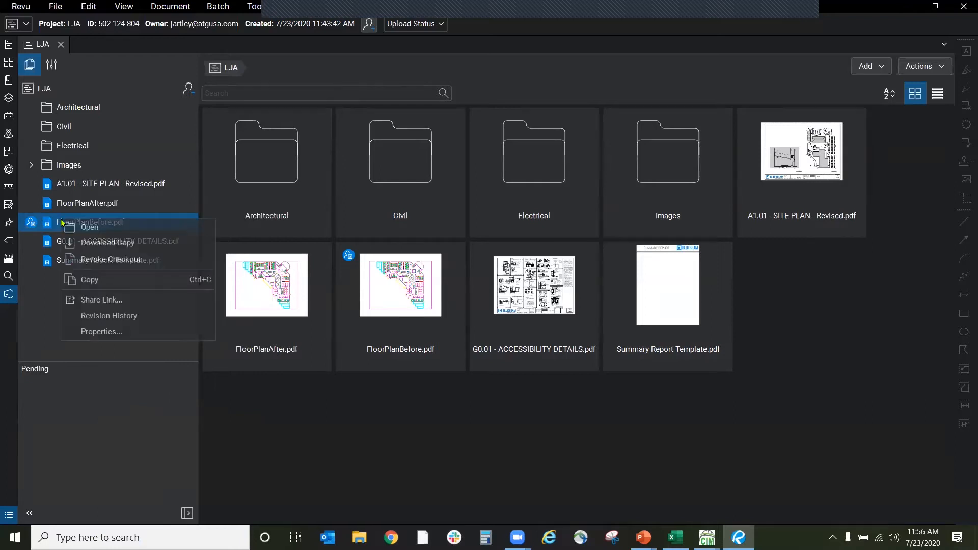
click(127, 244)
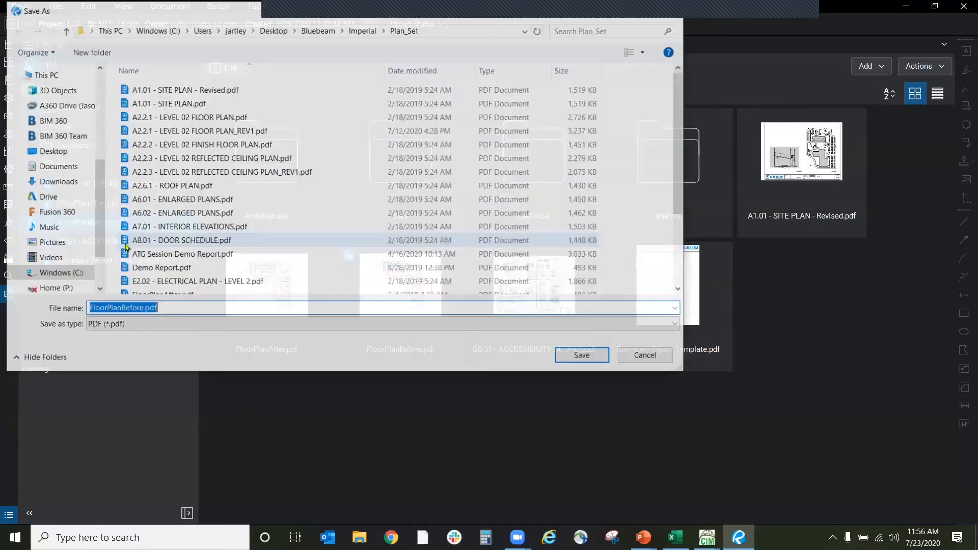
click(646, 355)
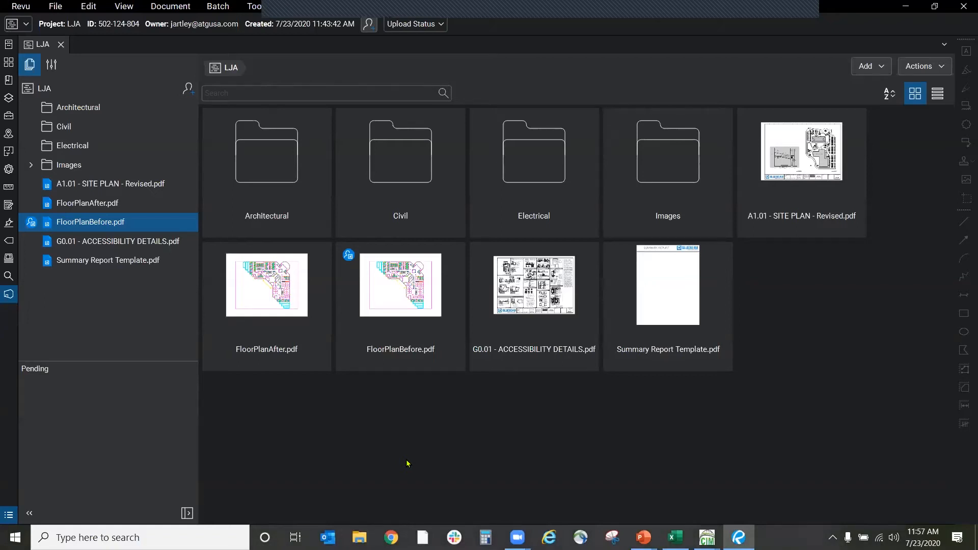
mouse_move(123, 232)
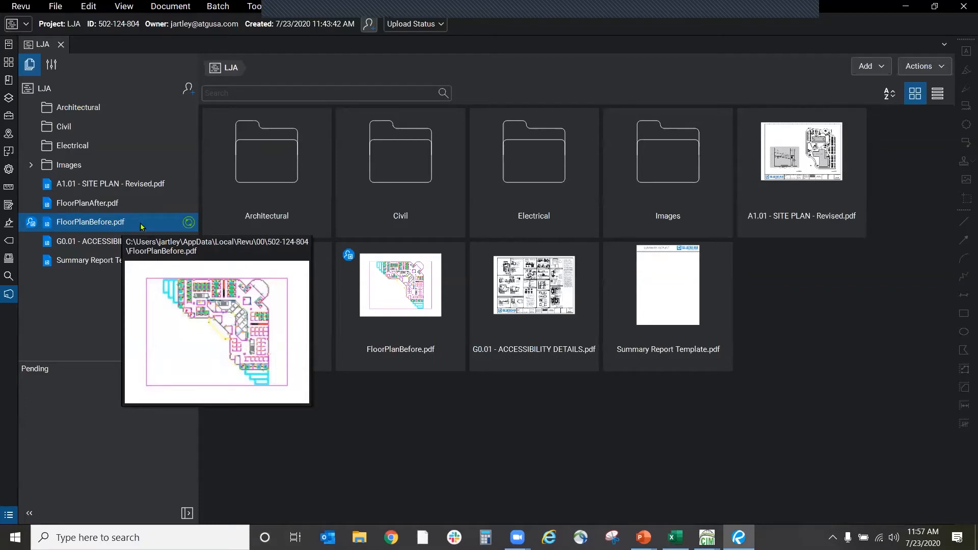
right_click(114, 222)
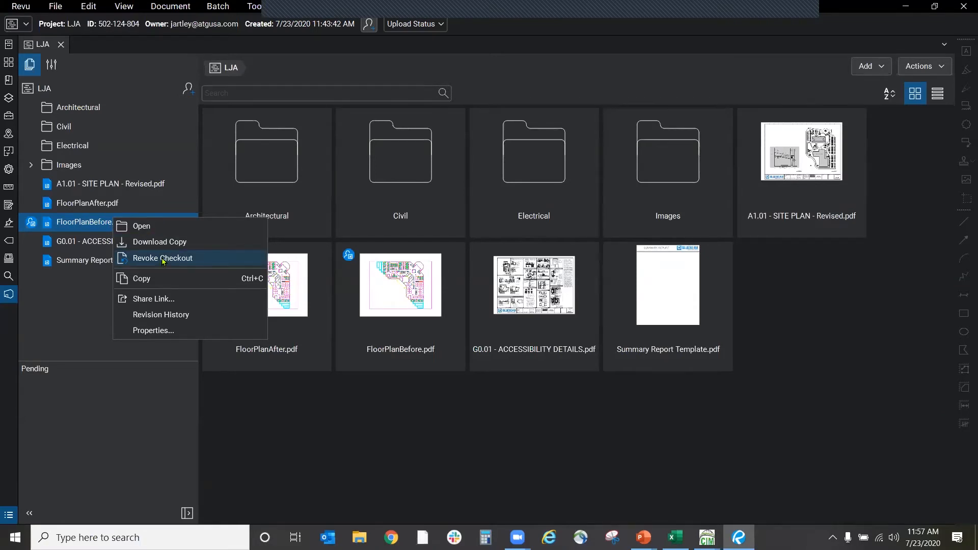
click(792, 44)
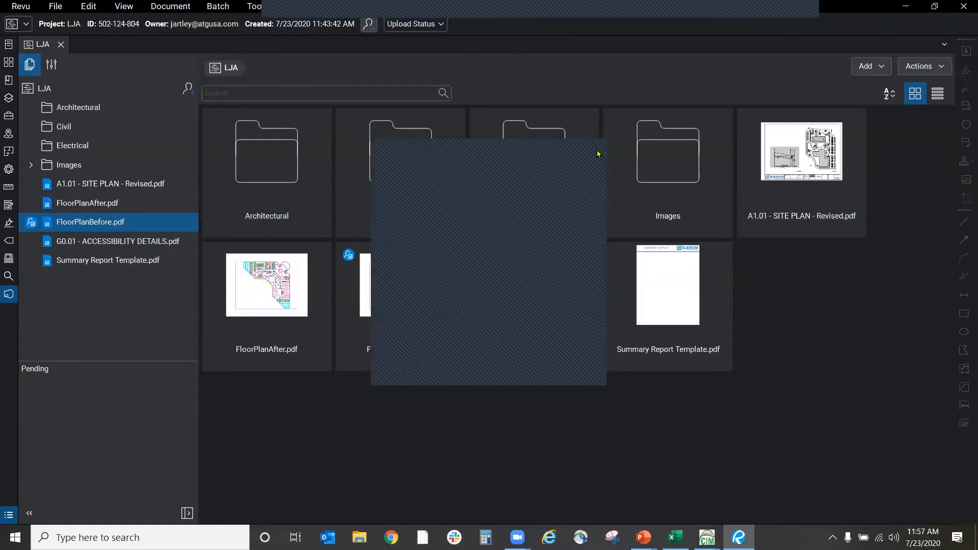
right_click(70, 228)
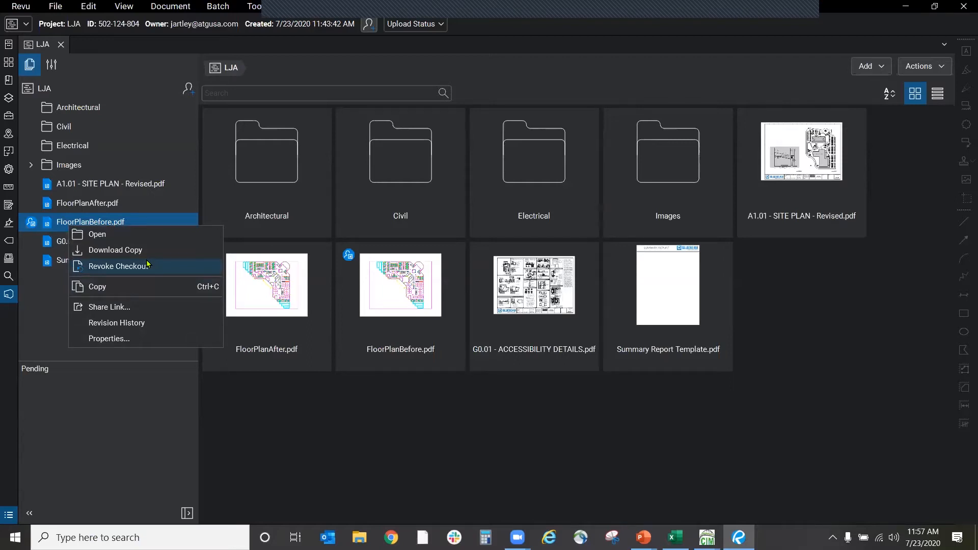
click(129, 339)
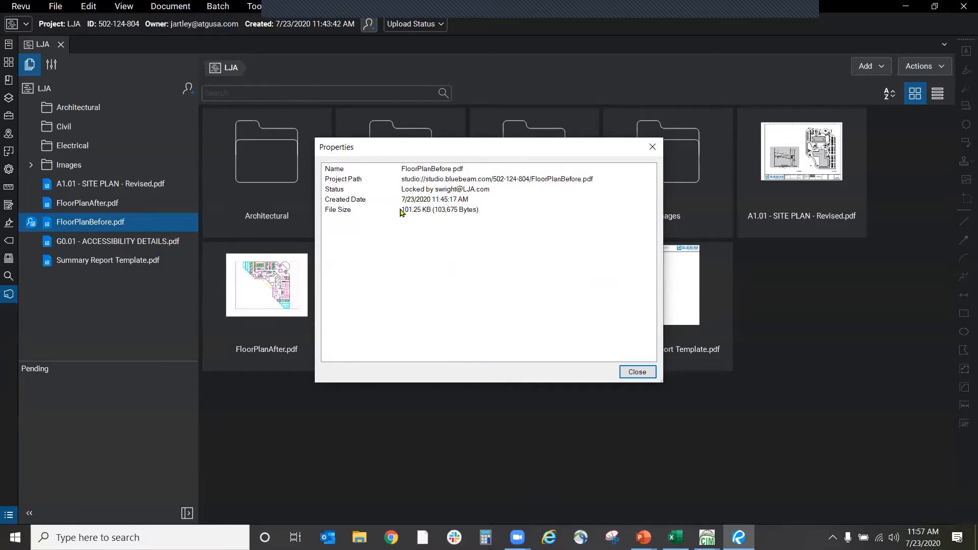
click(641, 375)
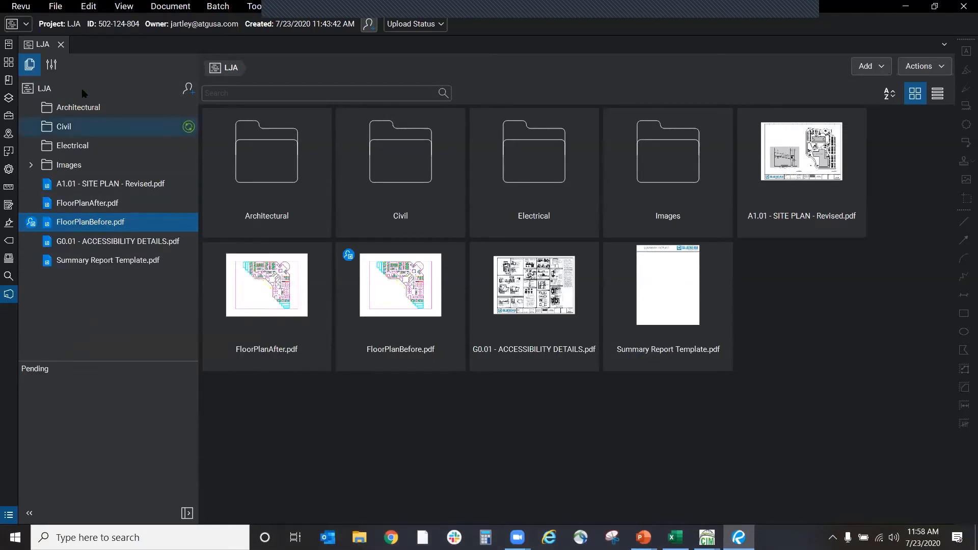
Step: In the Studio projects panel, select G0.01 - ACCESSIBILITY DETAILS.pdf in the LJA file tree
click(9, 297)
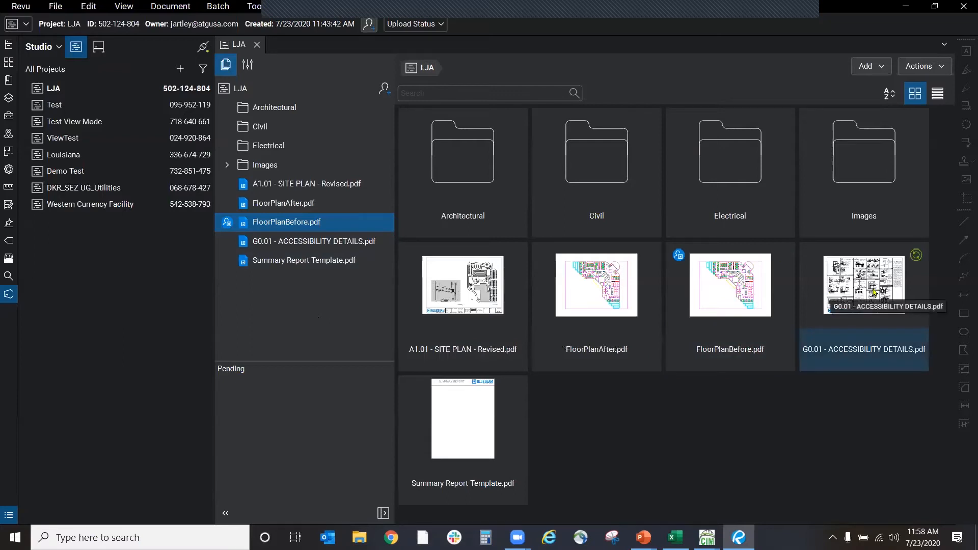
click(833, 297)
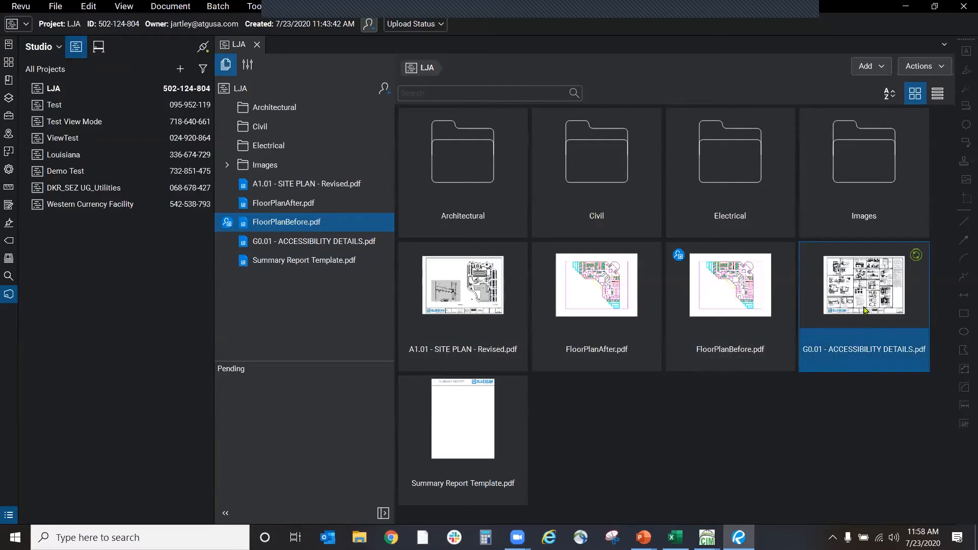
click(327, 242)
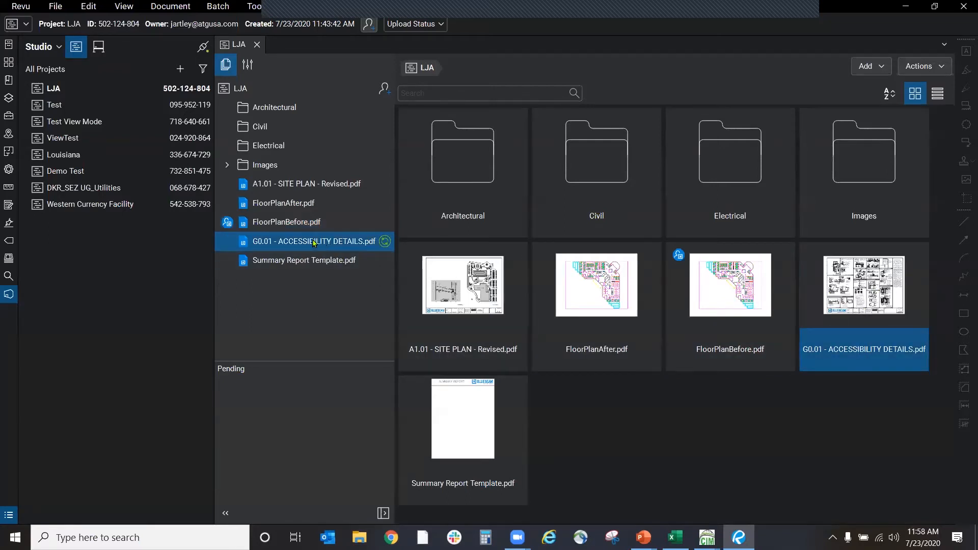
right_click(287, 242)
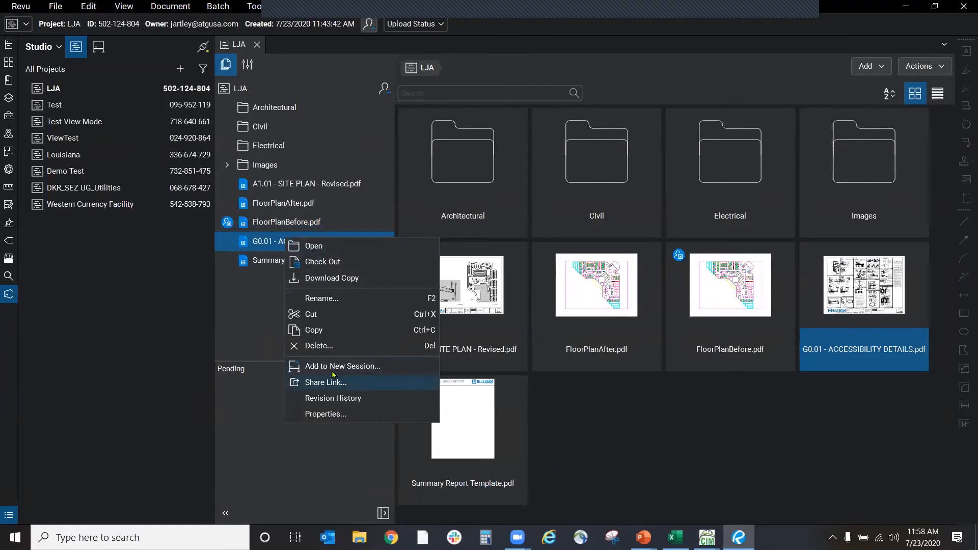
Step: Add G0.01 to a new session named LJA and close the LJA project tab
click(360, 370)
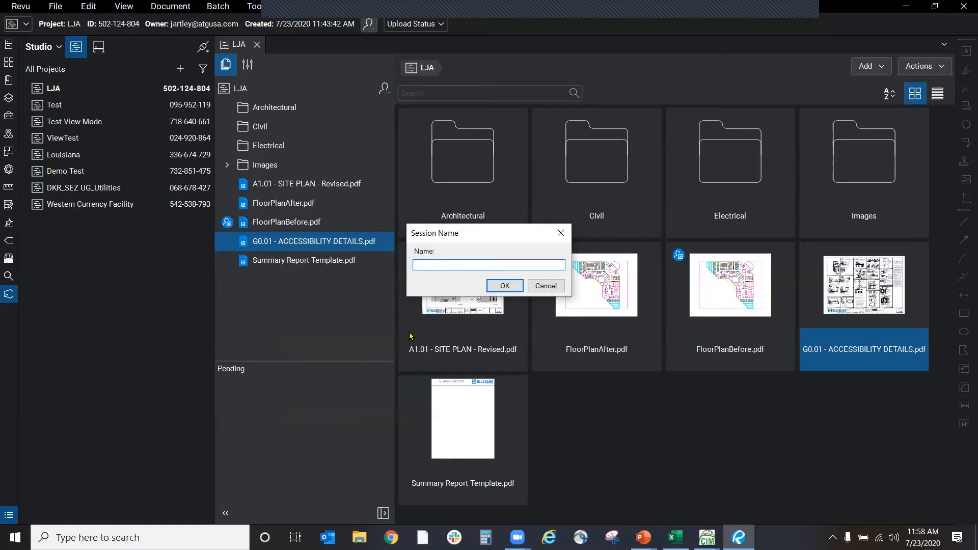
text(LJA)
click(505, 284)
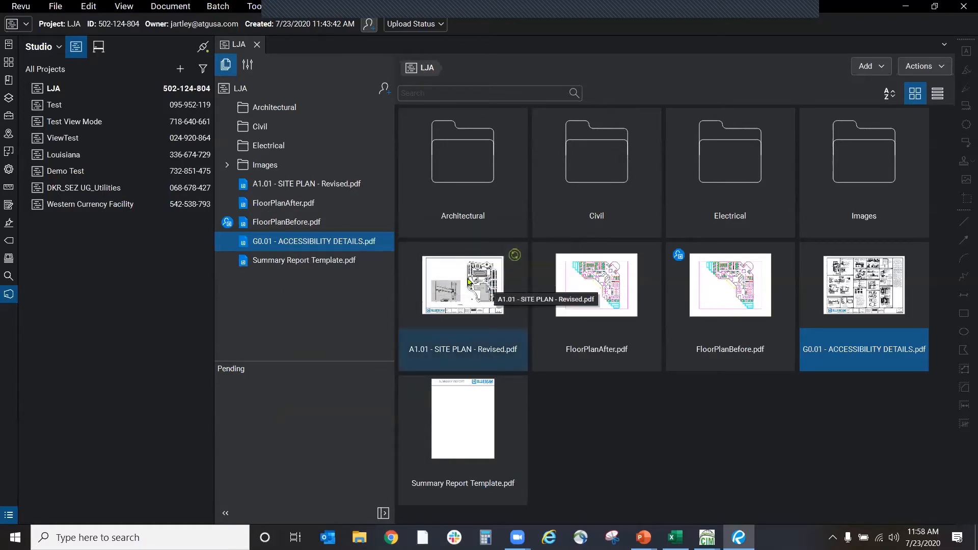
click(98, 47)
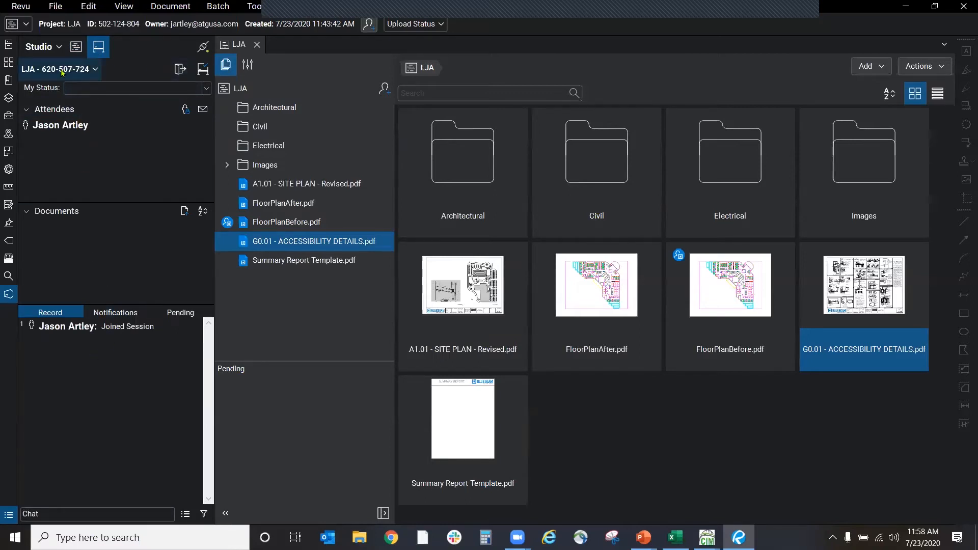
click(258, 43)
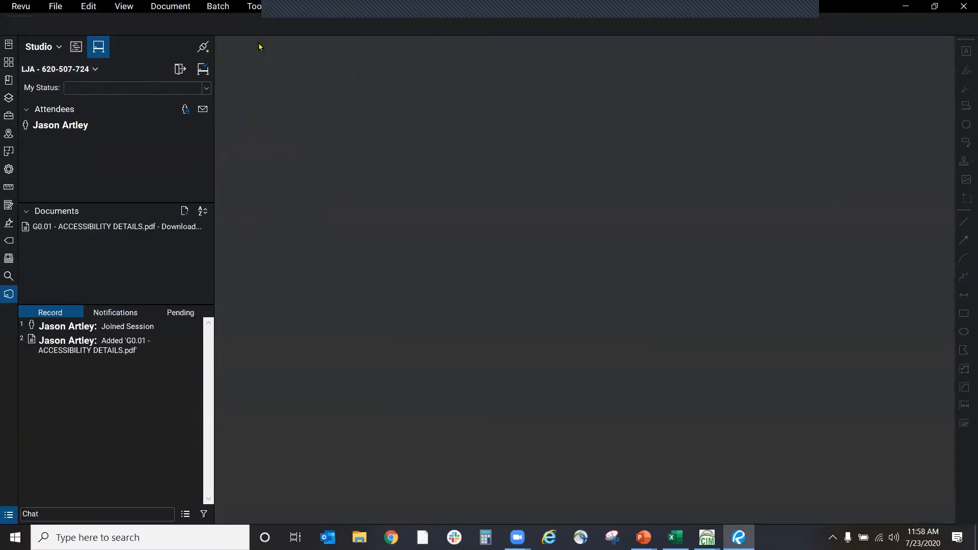
Step: In the LJA session settings, uncheck Restrict Attendees
click(95, 70)
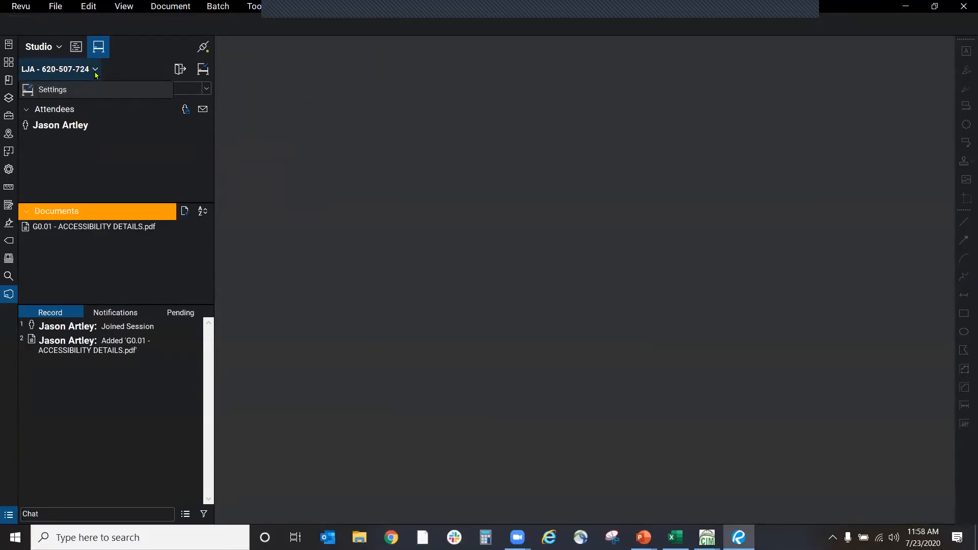
click(53, 90)
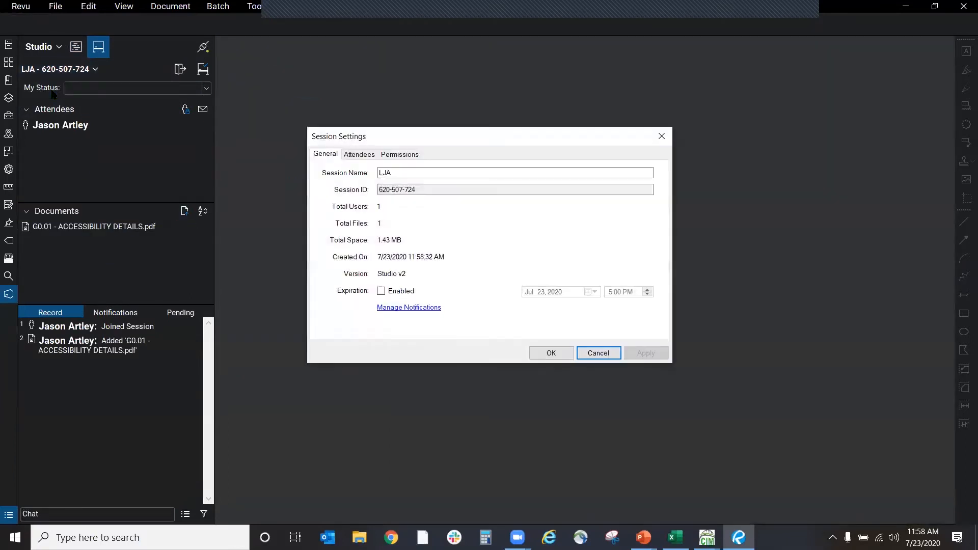
click(400, 159)
click(361, 156)
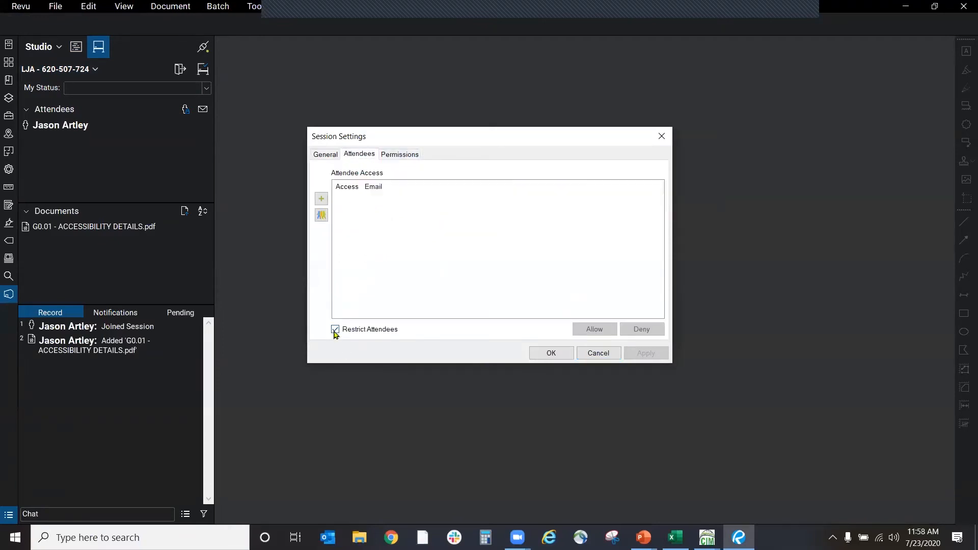
click(335, 331)
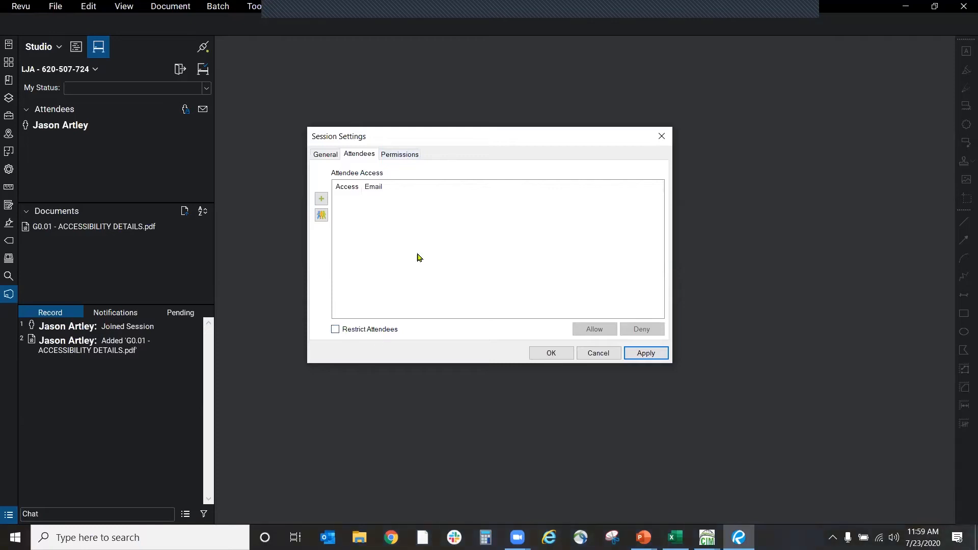
Step: Allow the pending attendee in, uncheck Restrict Attendees by Email Address, and confirm
click(409, 162)
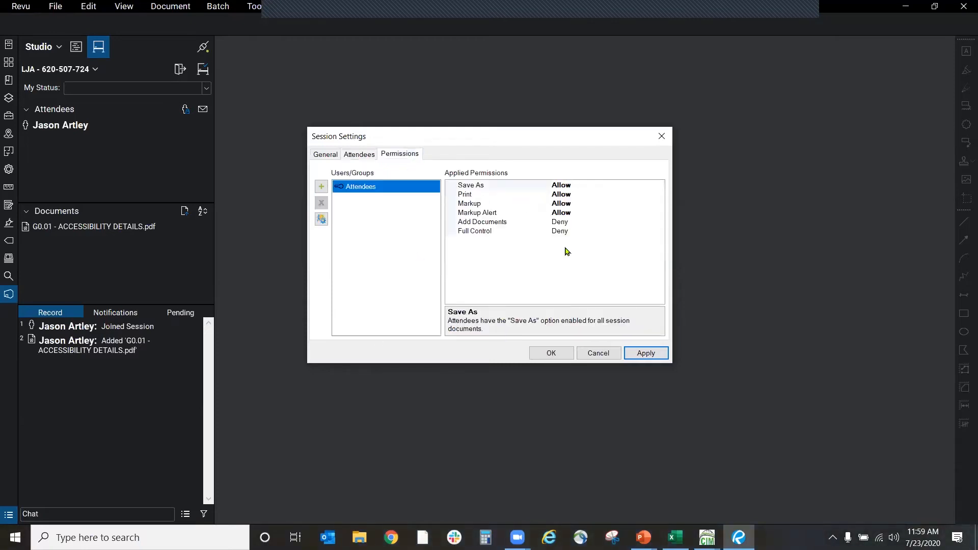
click(569, 226)
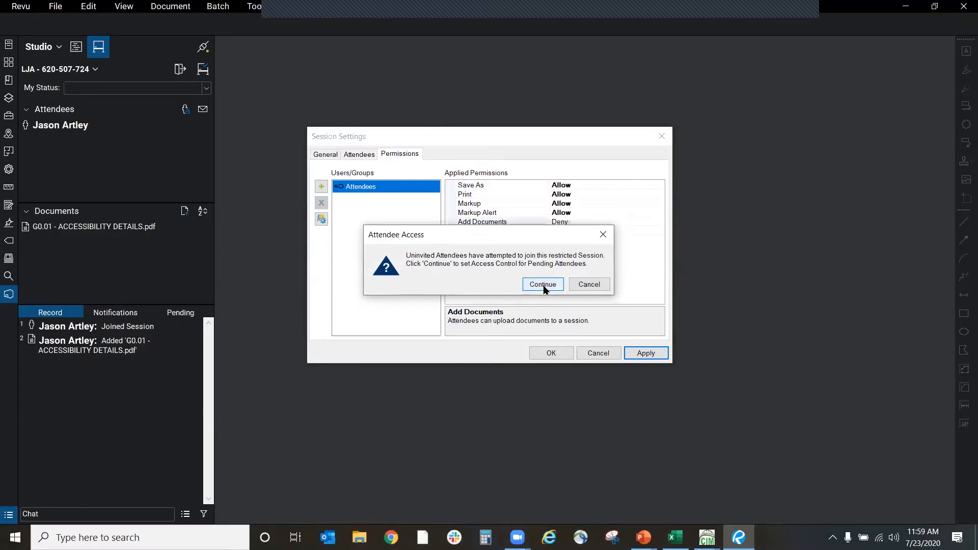
click(543, 285)
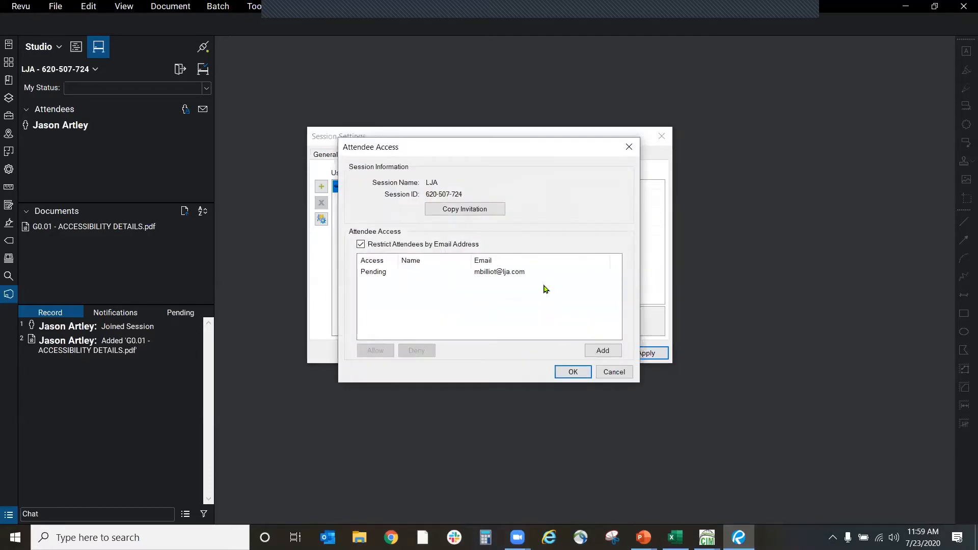
click(491, 274)
click(382, 351)
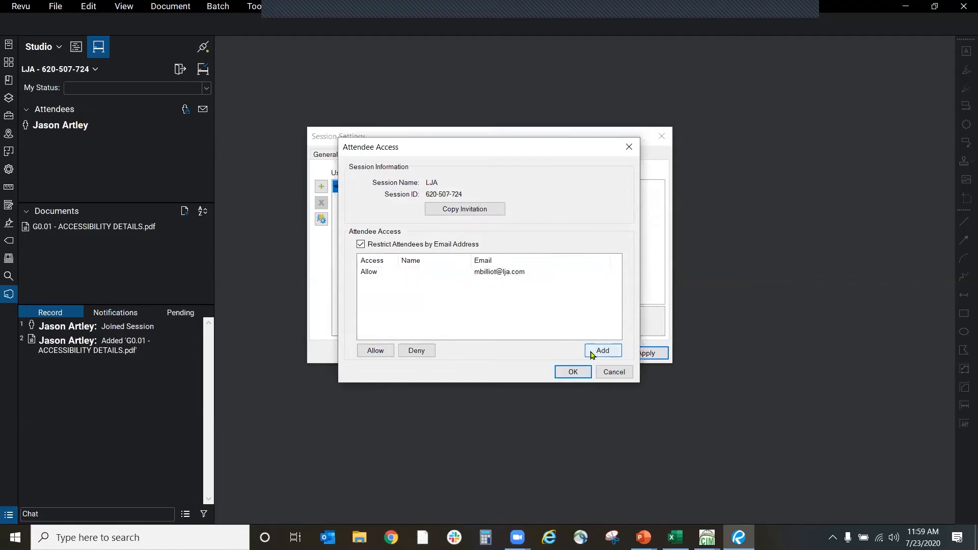
click(365, 244)
click(565, 372)
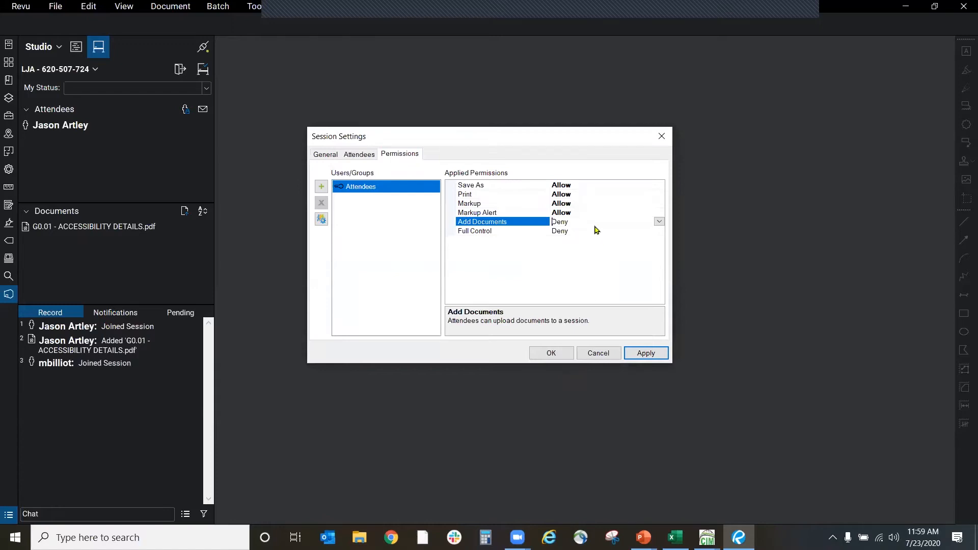
Step: Set the Add Documents and Full Control permissions to Allow, then save the session settings
click(659, 222)
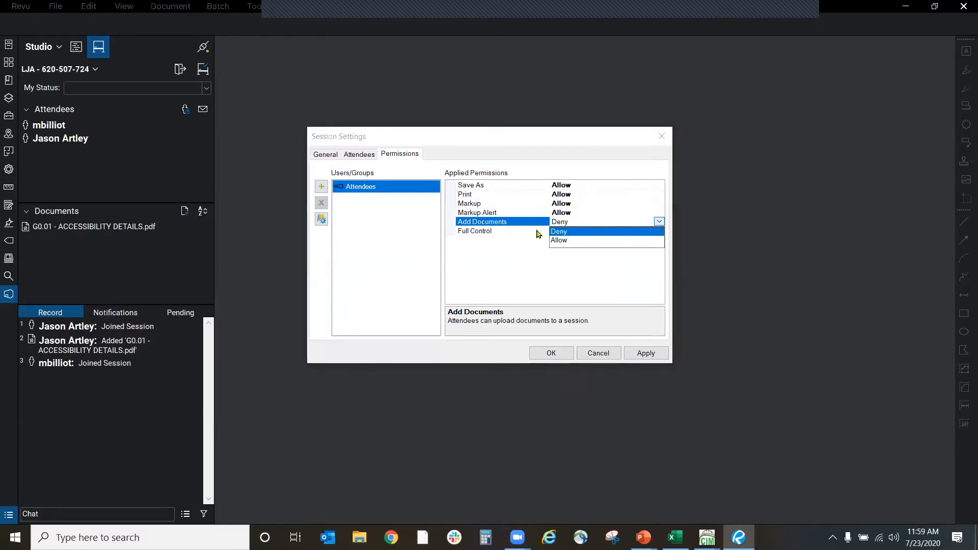
click(566, 240)
click(643, 232)
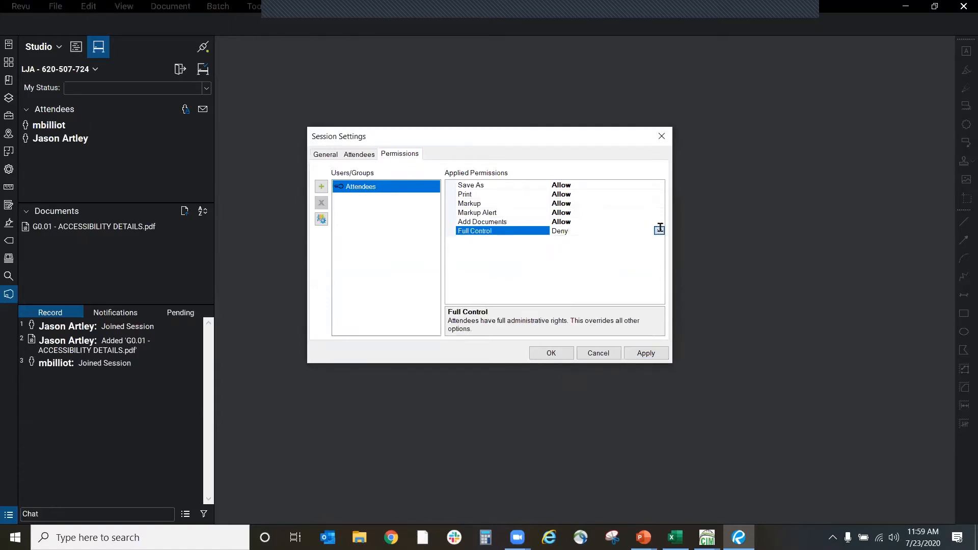
click(659, 230)
click(561, 251)
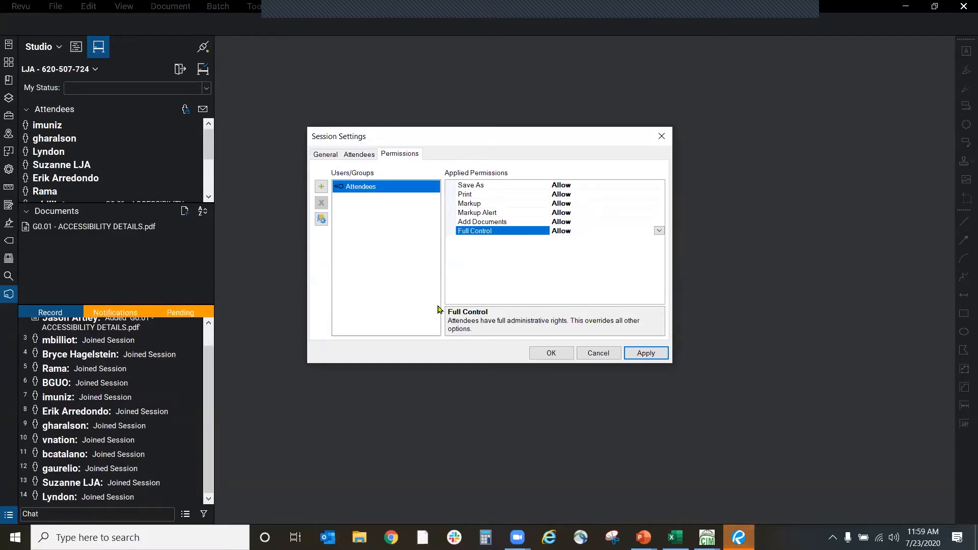
click(555, 356)
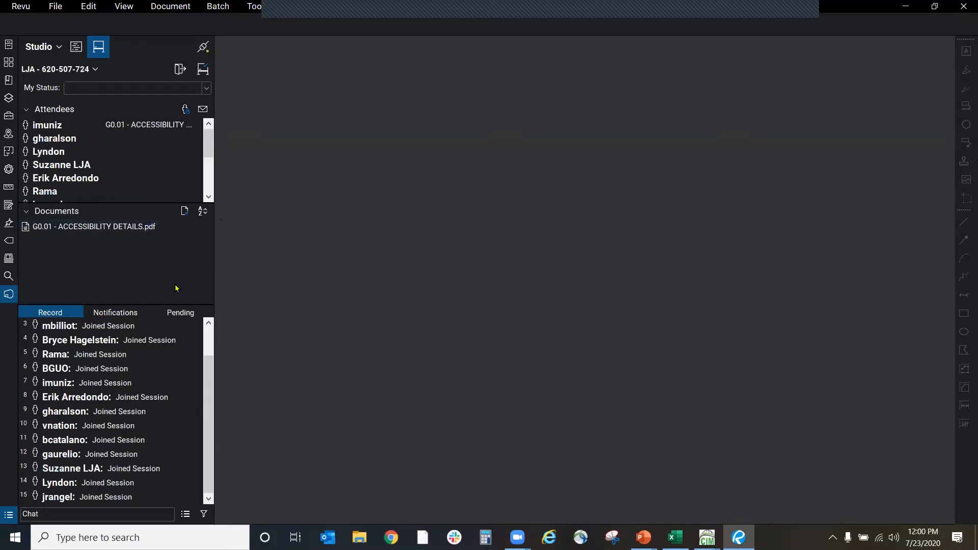
Step: Reopen the LJA project and add A1.01 - SITE PLAN - Revised.pdf to the LJA session
click(73, 47)
double_click(69, 90)
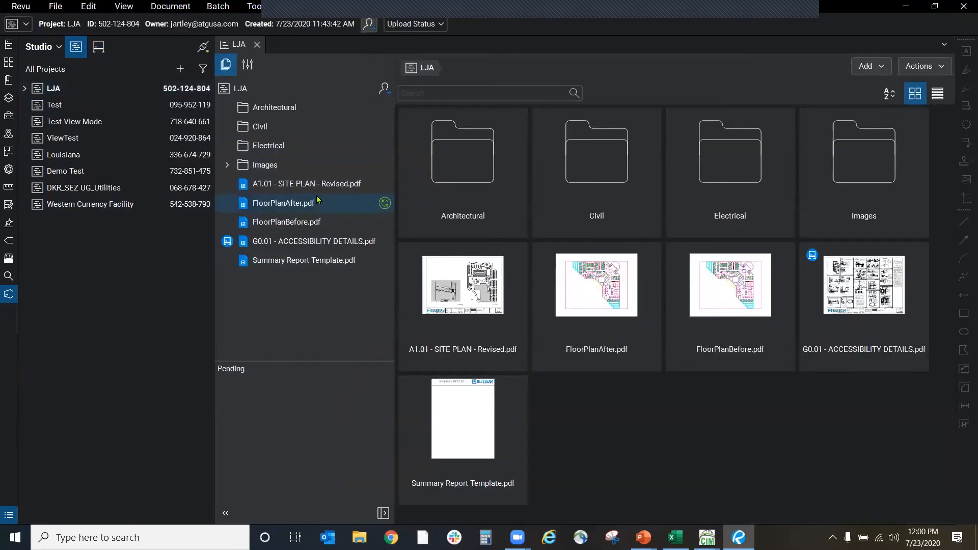
right_click(314, 185)
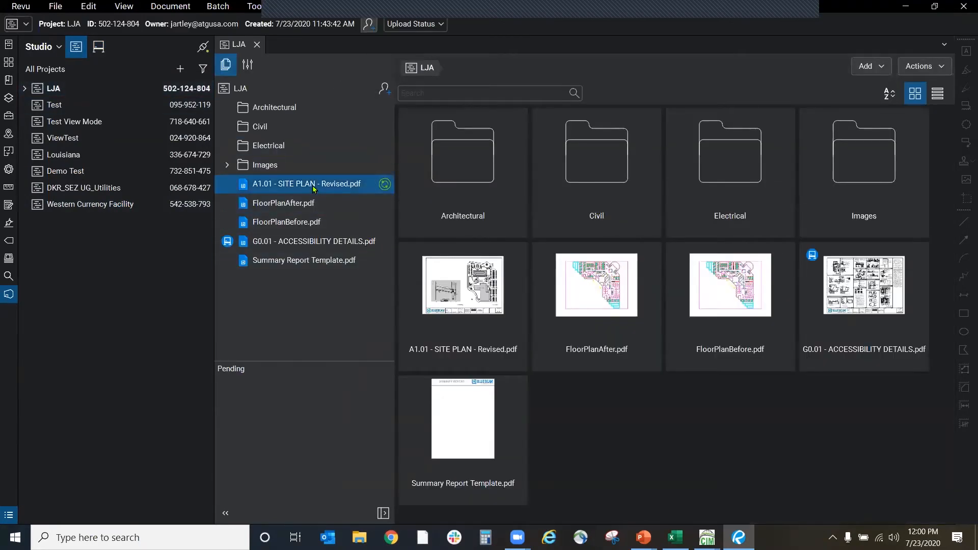
mouse_move(374, 332)
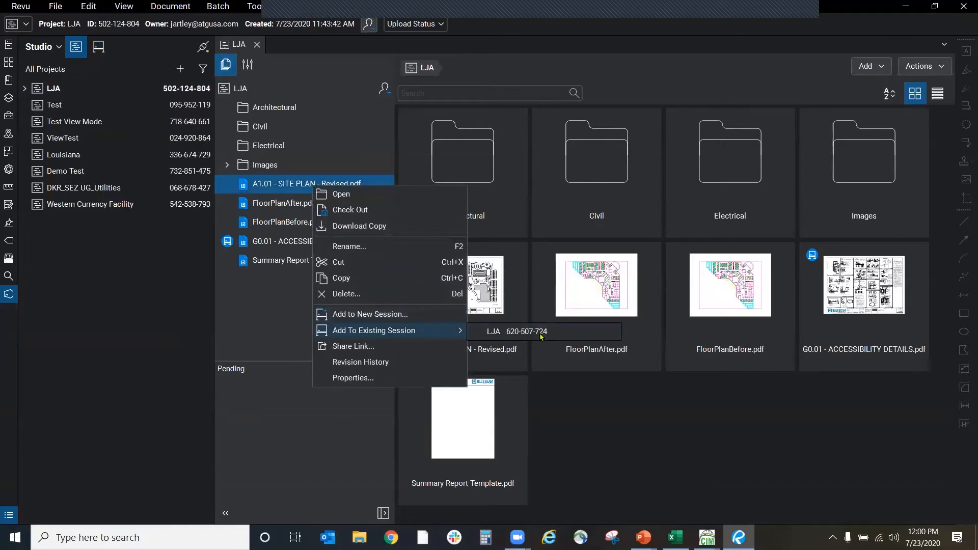
click(542, 334)
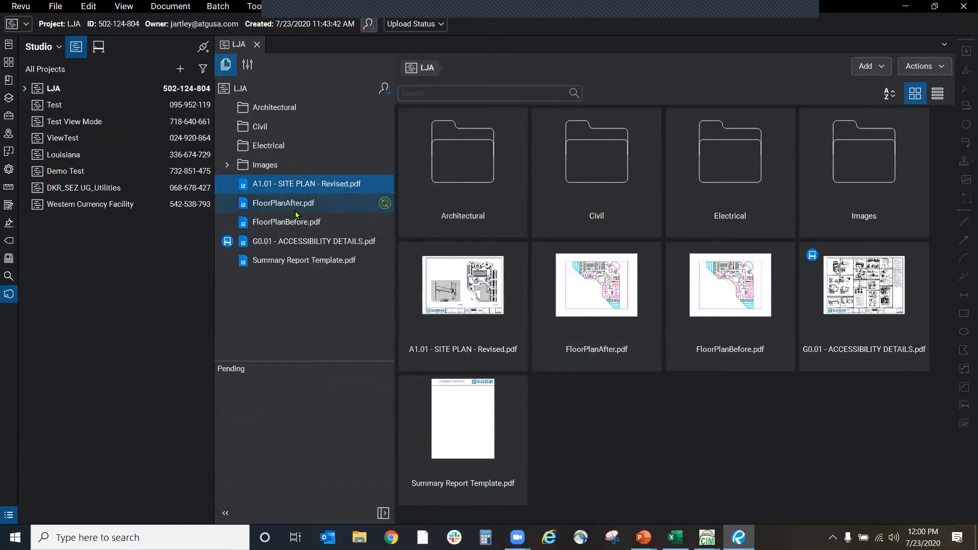
Step: Add Summary Report Template.pdf to the LJA session, show the session view, and close the project tab
right_click(291, 265)
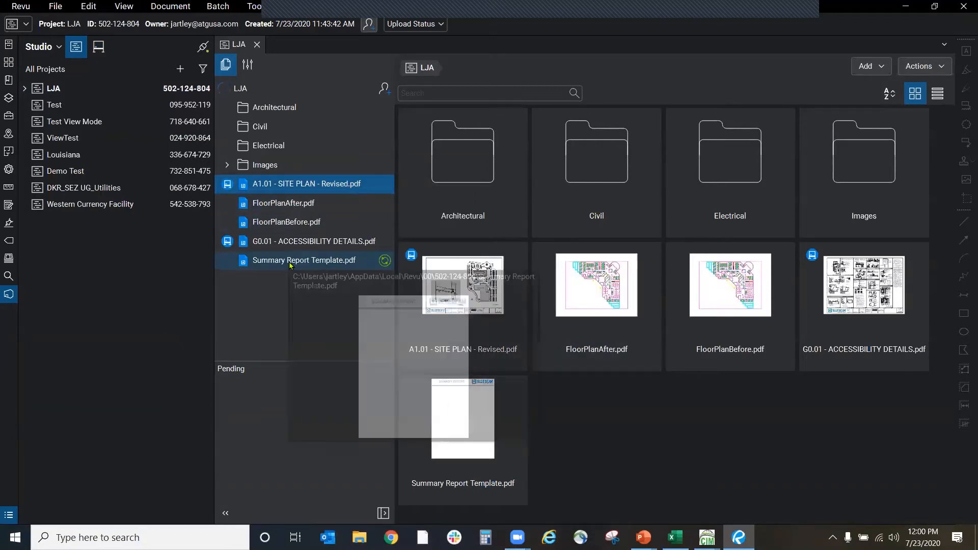
mouse_move(365, 416)
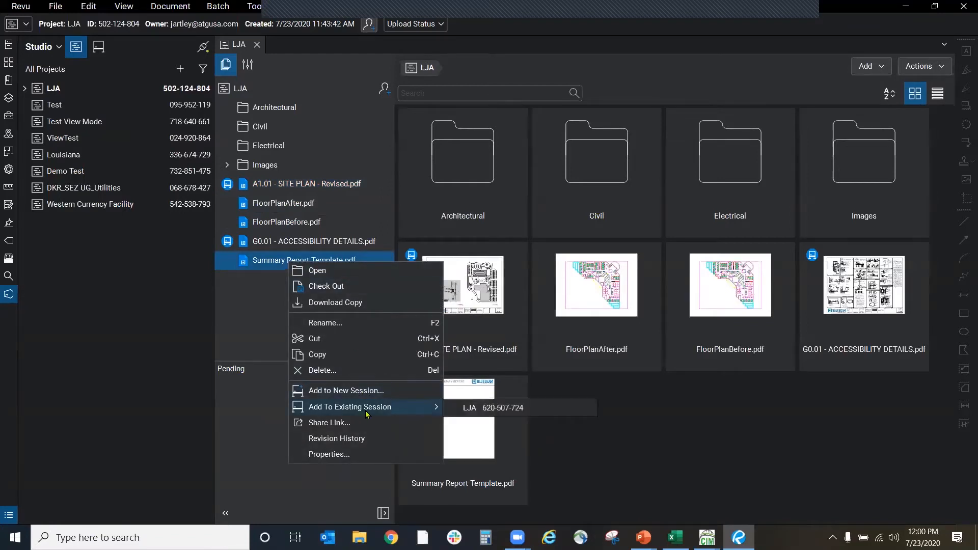
click(499, 408)
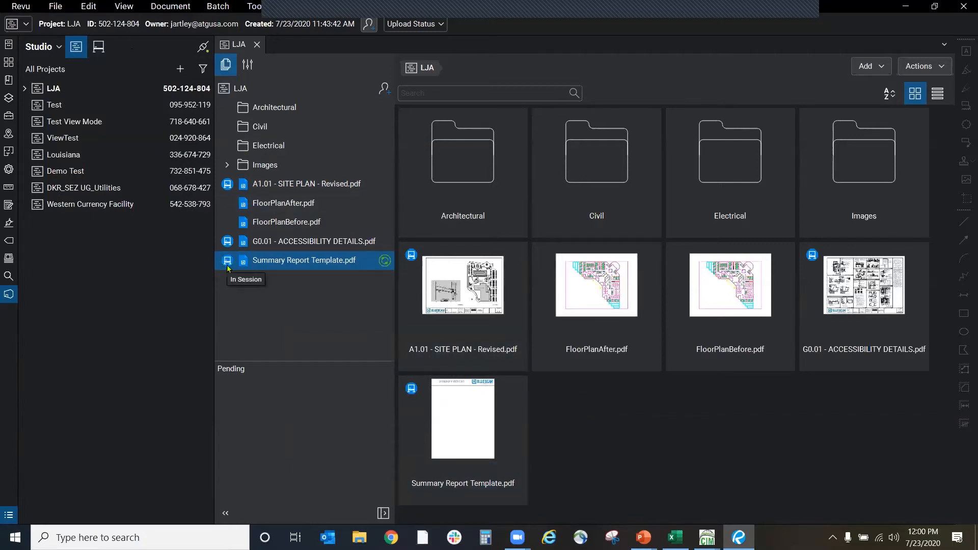
click(98, 48)
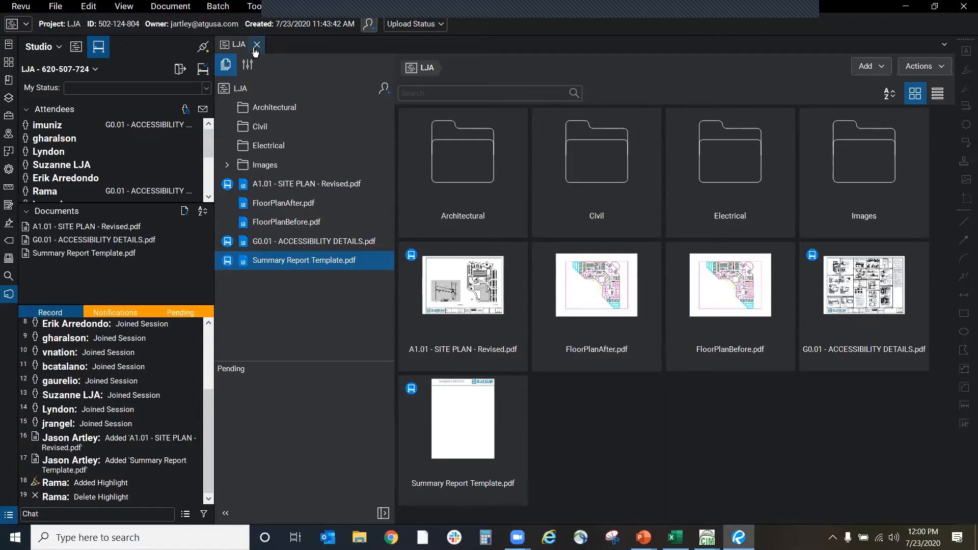
click(257, 46)
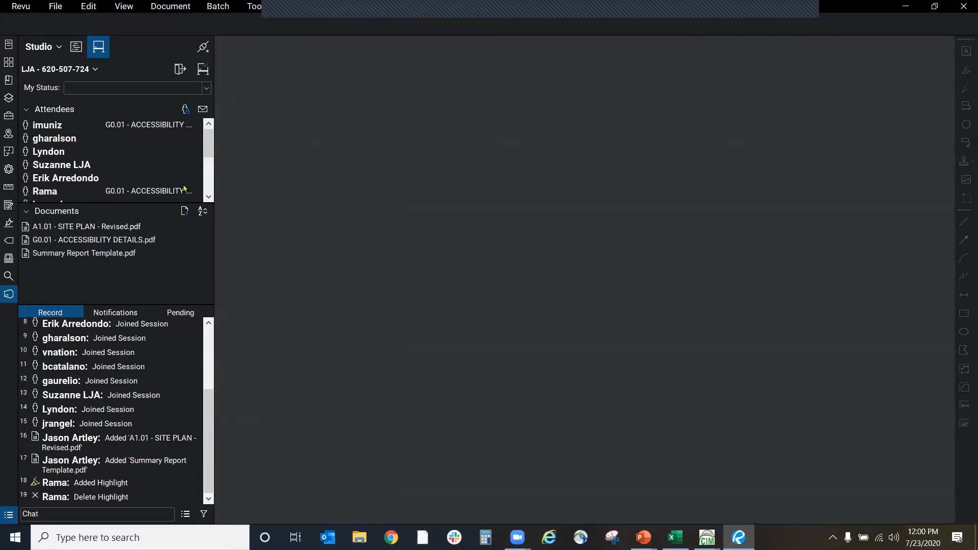
Step: Open G0.01 - ACCESSIBILITY DETAILS.pdf from the session and zoom onto detail 09's toilet room signs
double_click(87, 241)
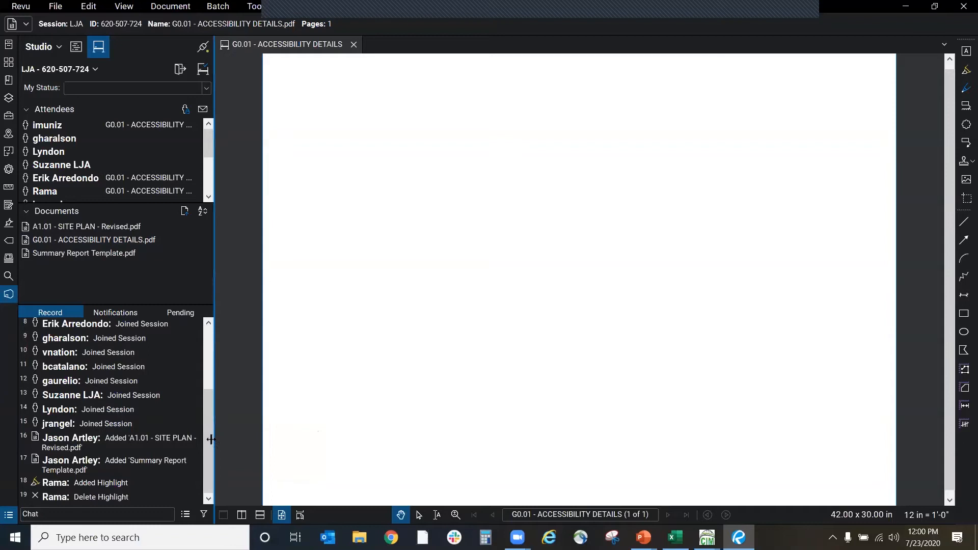
scroll(160, 179, down, 1)
scroll(159, 179, up, 1)
scroll(146, 188, down, 2)
scroll(126, 180, up, 1)
scroll(126, 180, up, 1)
scroll(127, 178, down, 3)
scroll(126, 179, up, 3)
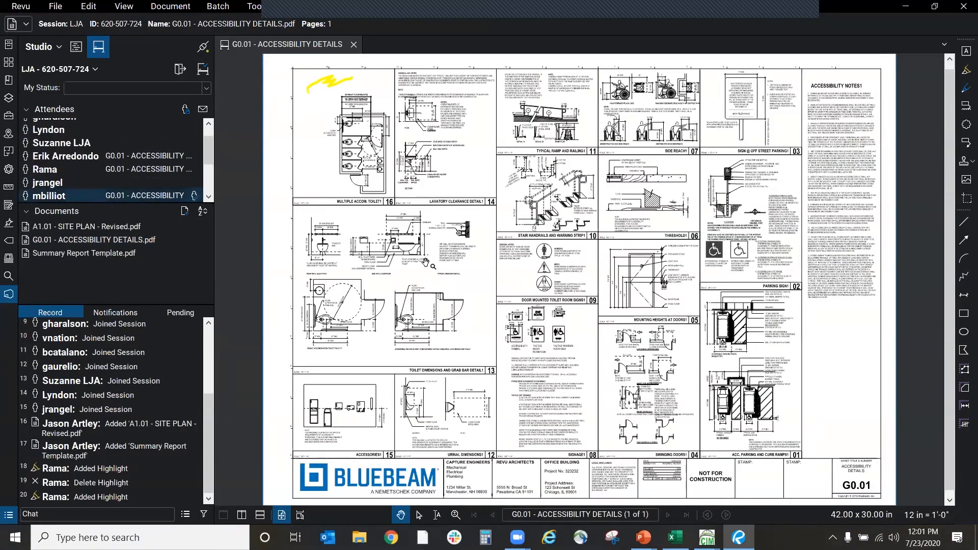
click(331, 82)
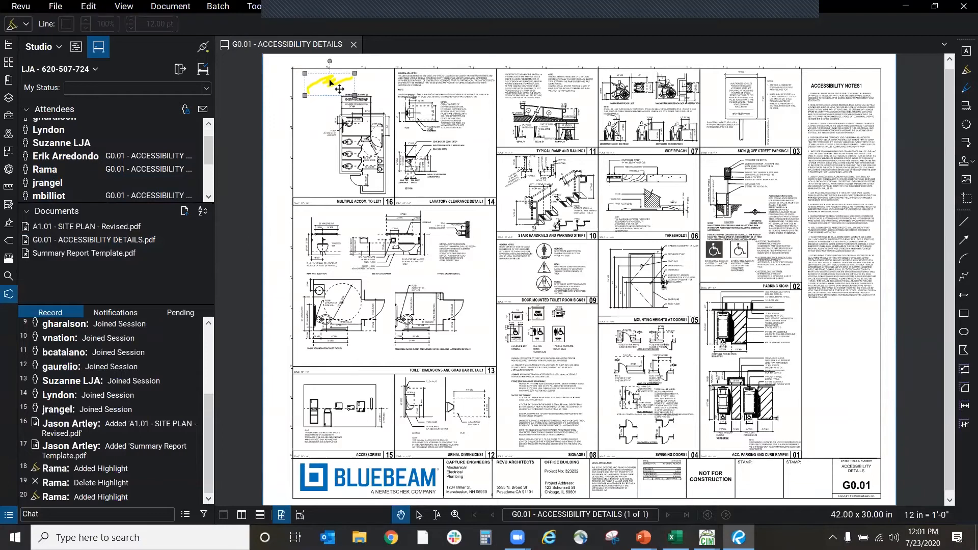
click(366, 83)
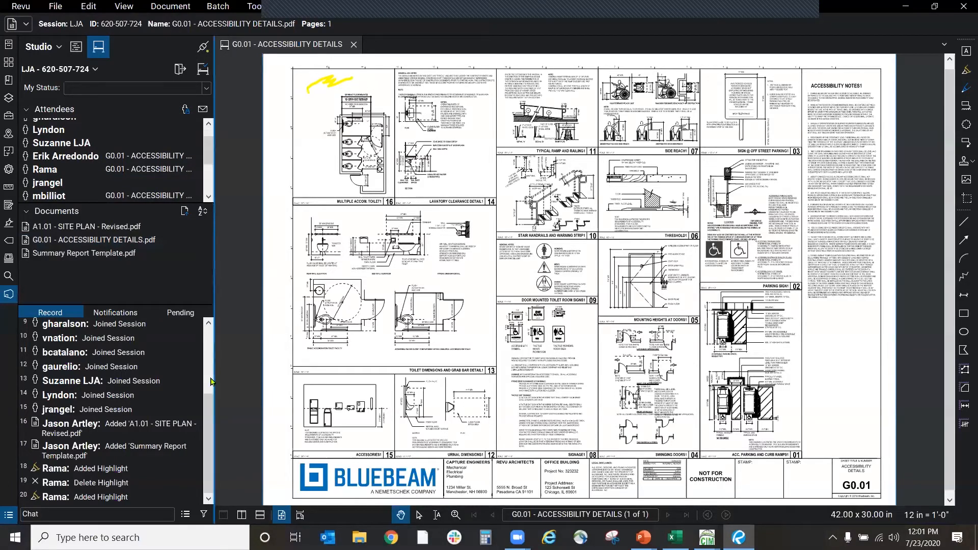
drag(206, 408, 203, 429)
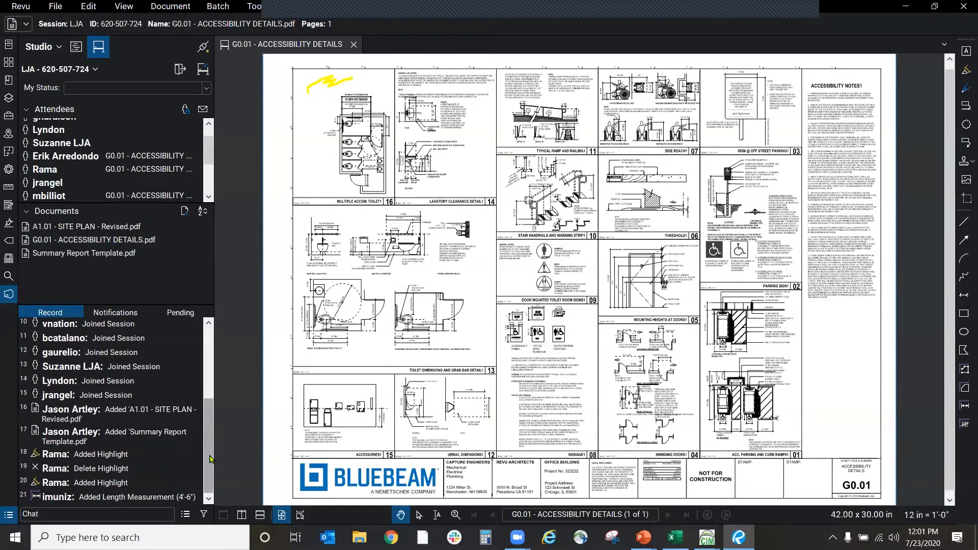
scroll(56, 336, up, 5)
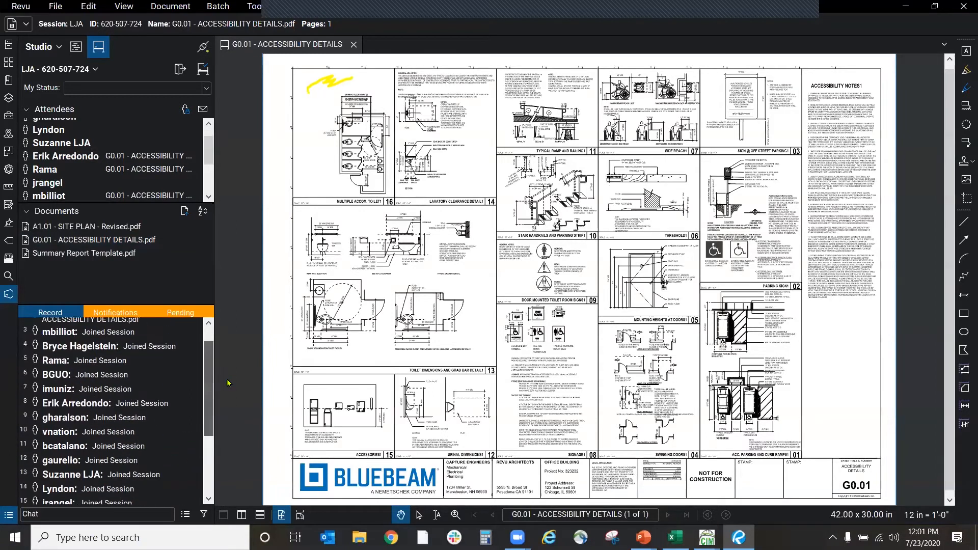
Step: Review the session's Notifications, Pending and Record lists
click(116, 312)
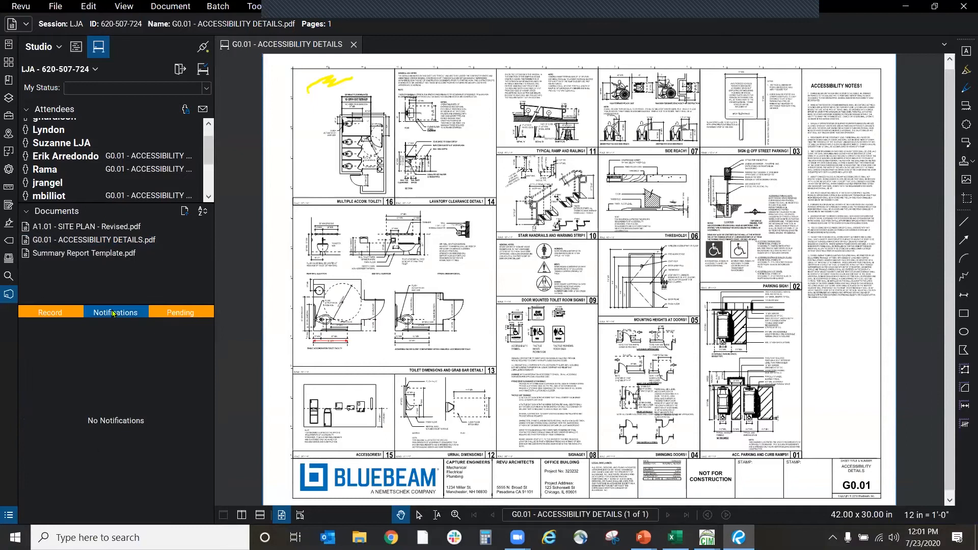
click(179, 312)
click(46, 312)
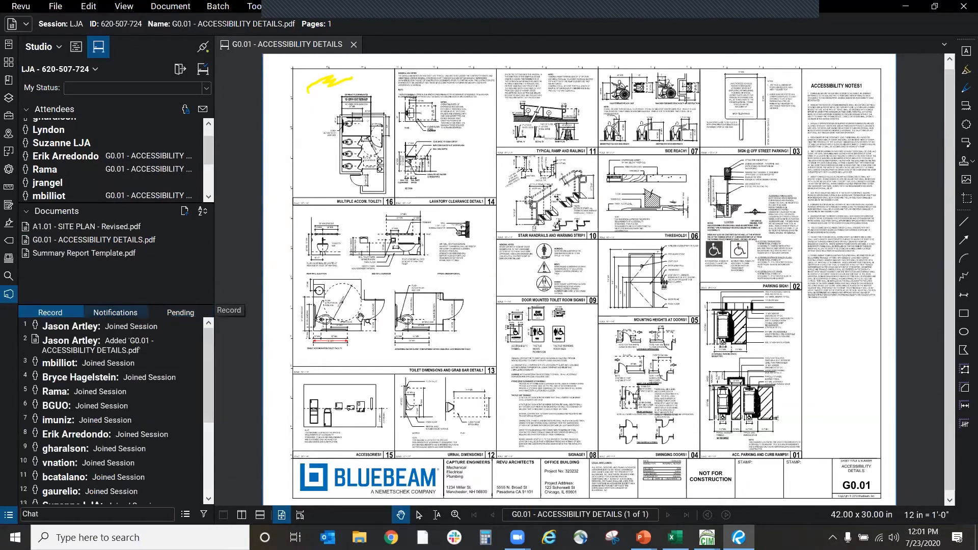
scroll(557, 275, up, 6)
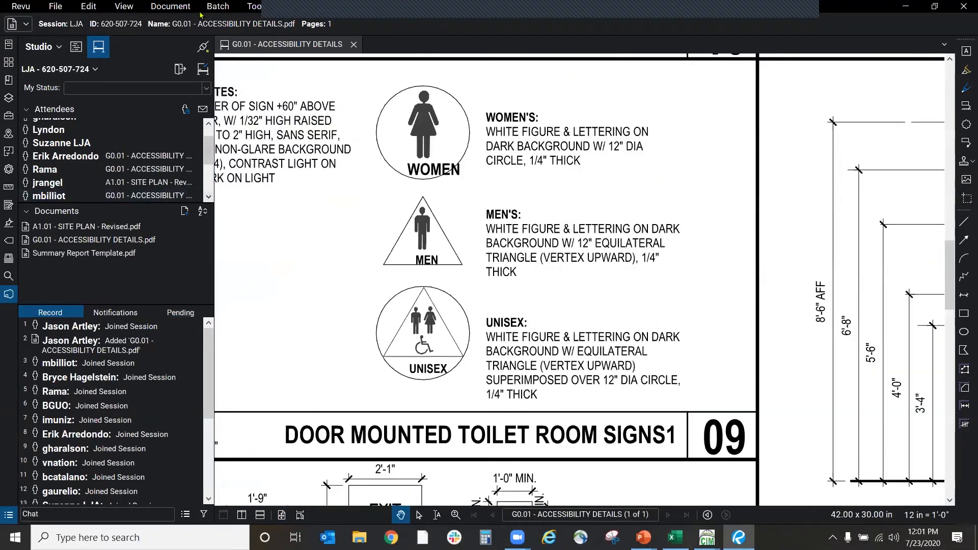
Step: Place Pictures\BabyYoda.JPG as an image markup sized over detail 09's Men's sign
click(254, 6)
mouse_move(272, 20)
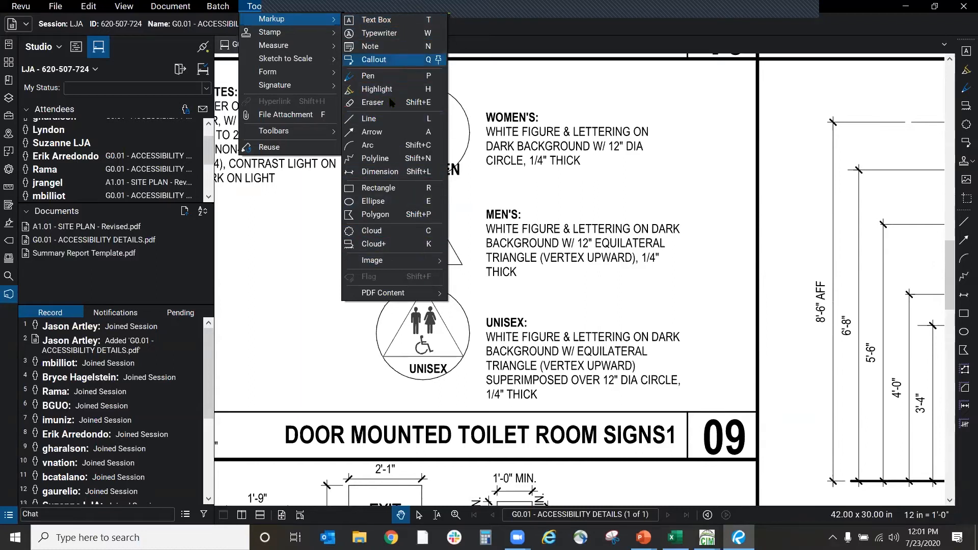
mouse_move(393, 261)
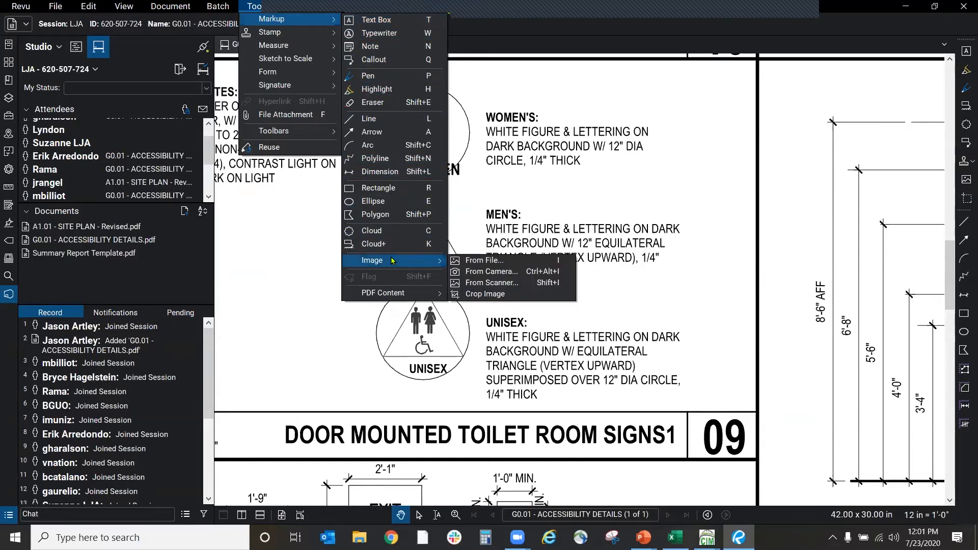
click(507, 263)
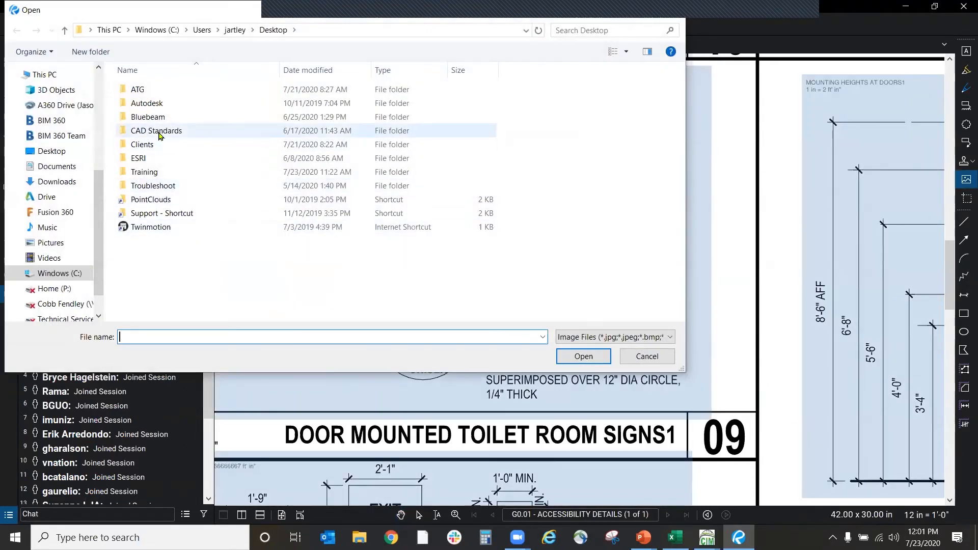
click(48, 243)
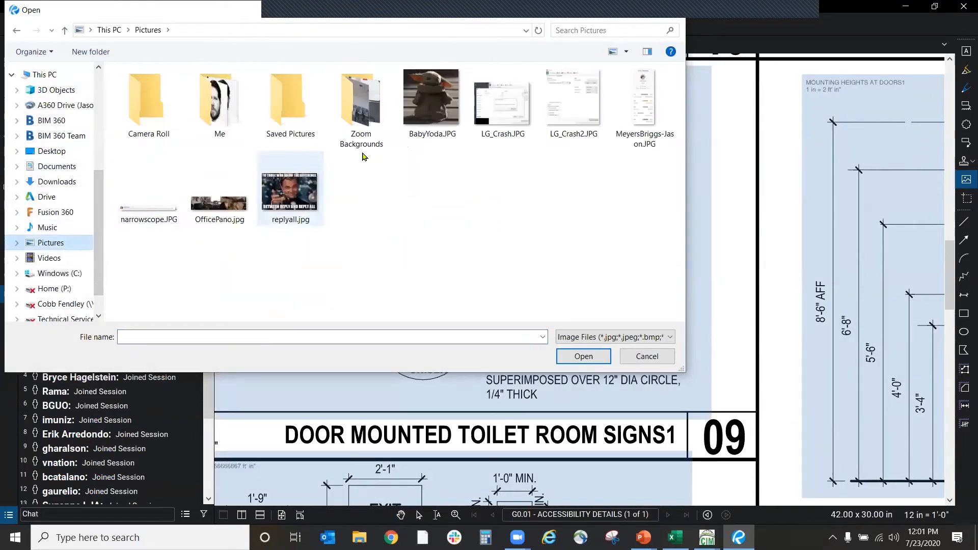
click(431, 98)
click(584, 356)
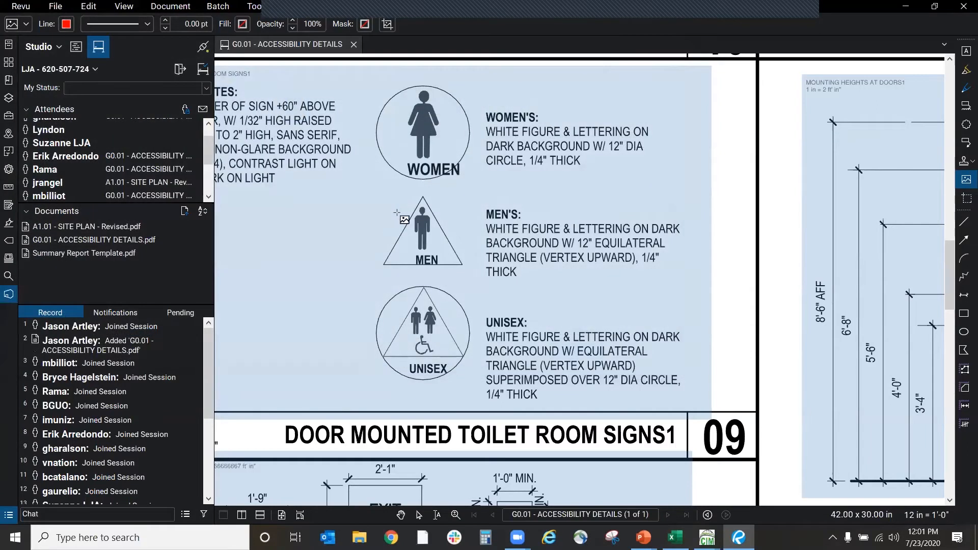
drag(399, 208, 462, 265)
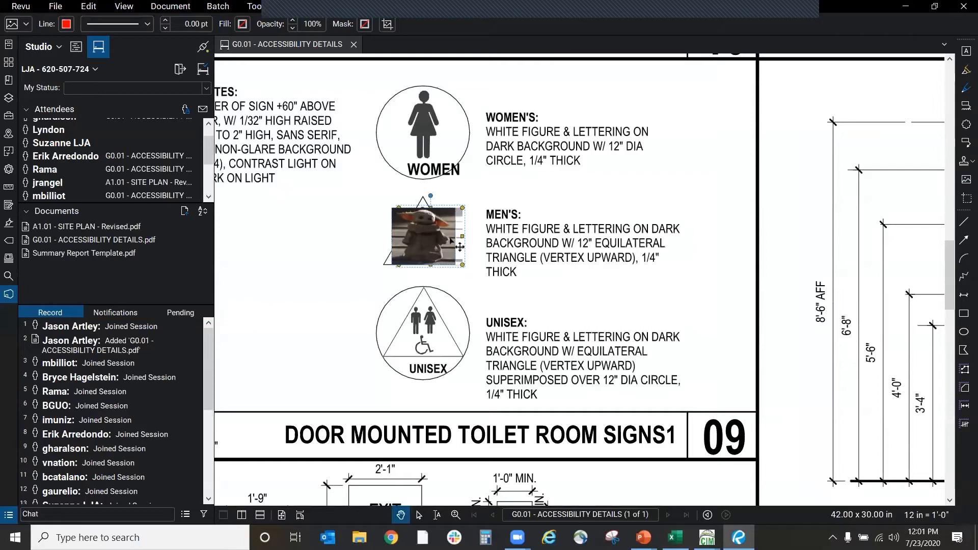
click(551, 191)
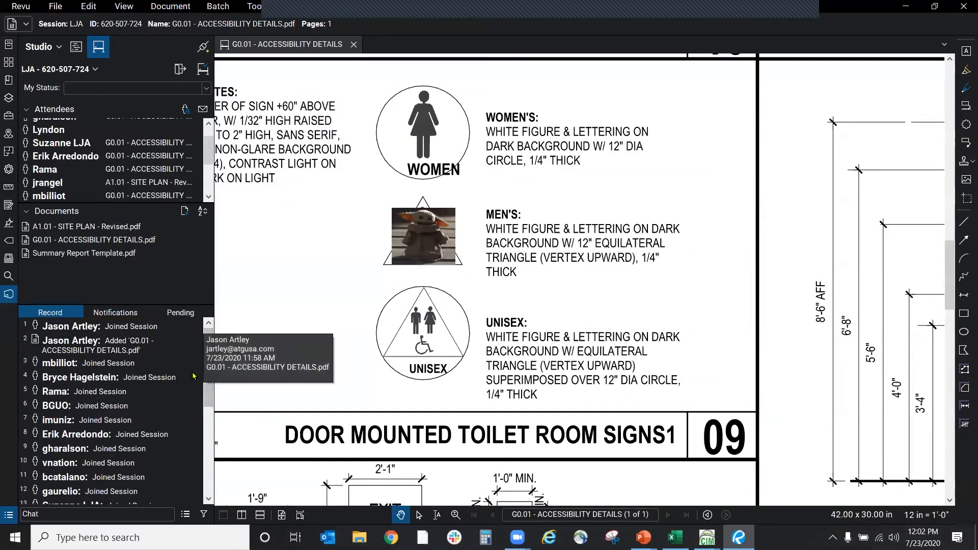
scroll(200, 472, down, 5)
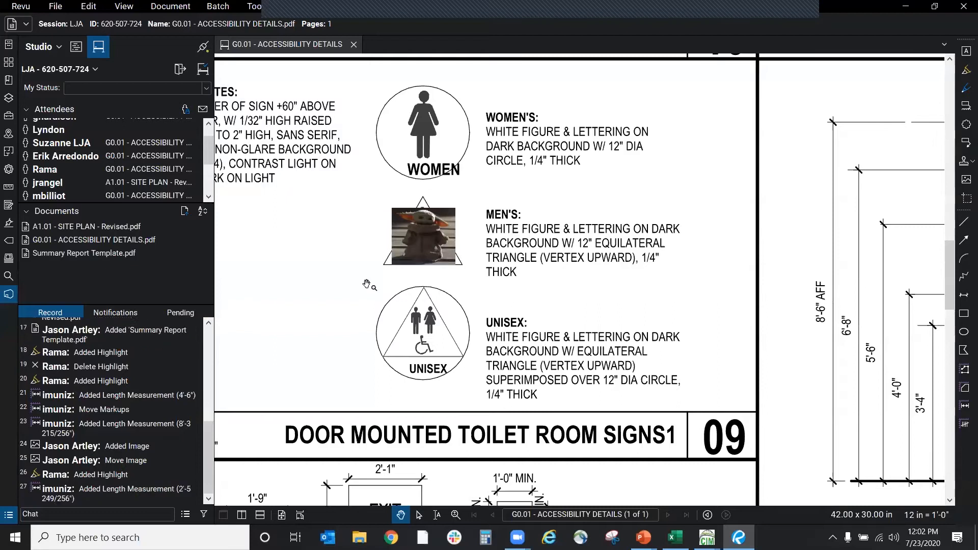
click(438, 240)
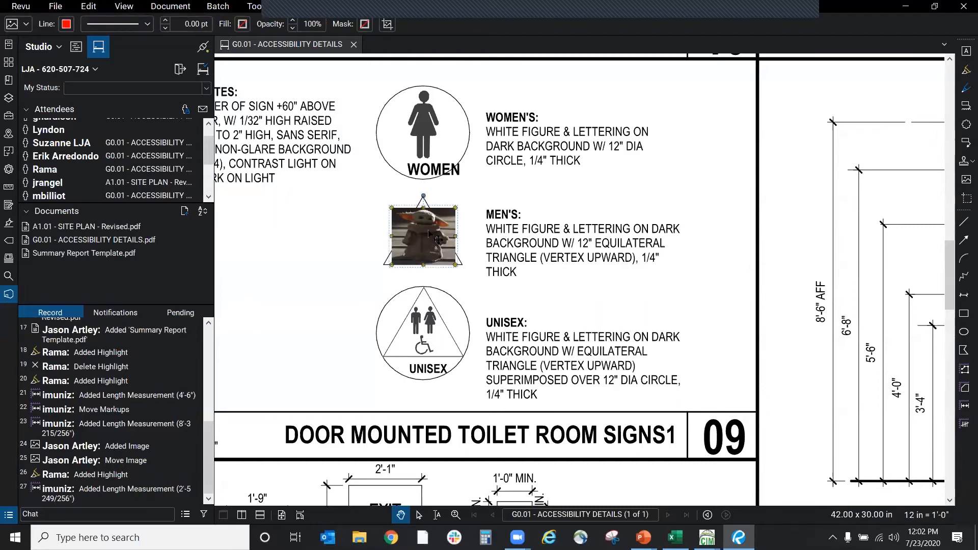
Step: From the image markup's Alert Attendee menu, open the Choose... attendee list
right_click(431, 236)
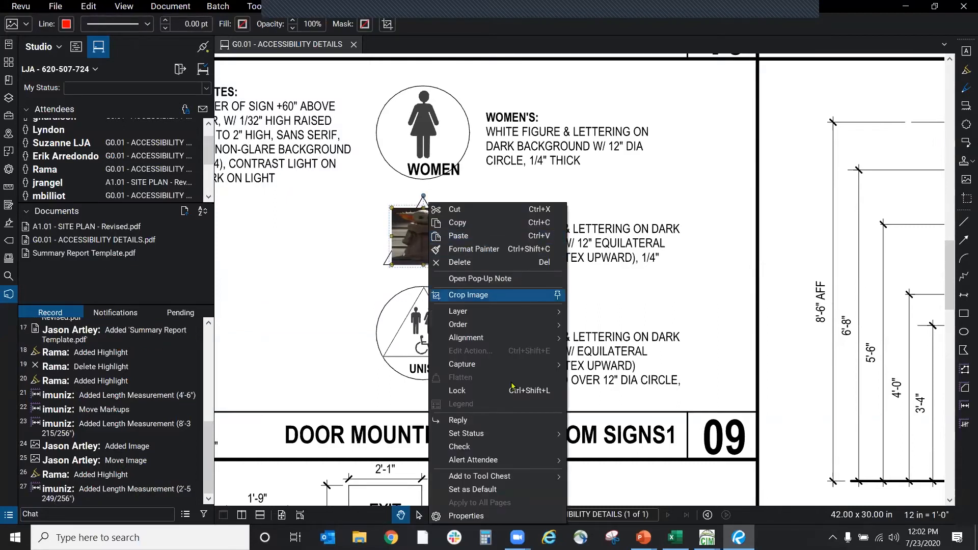
mouse_move(510, 466)
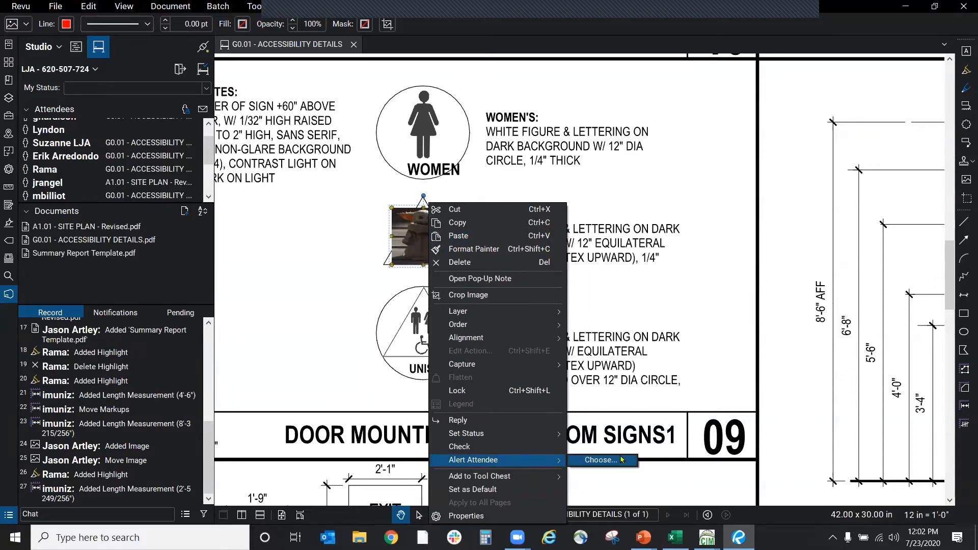
click(601, 460)
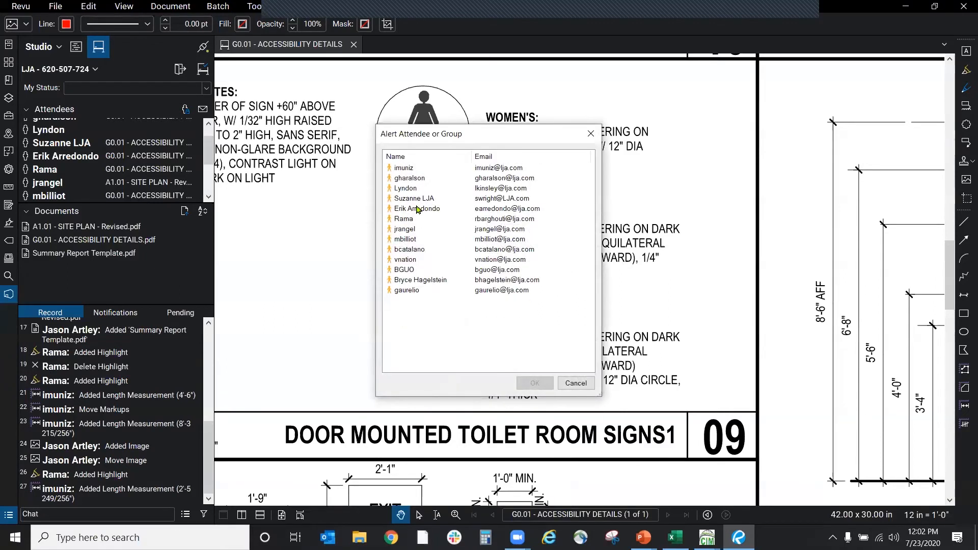
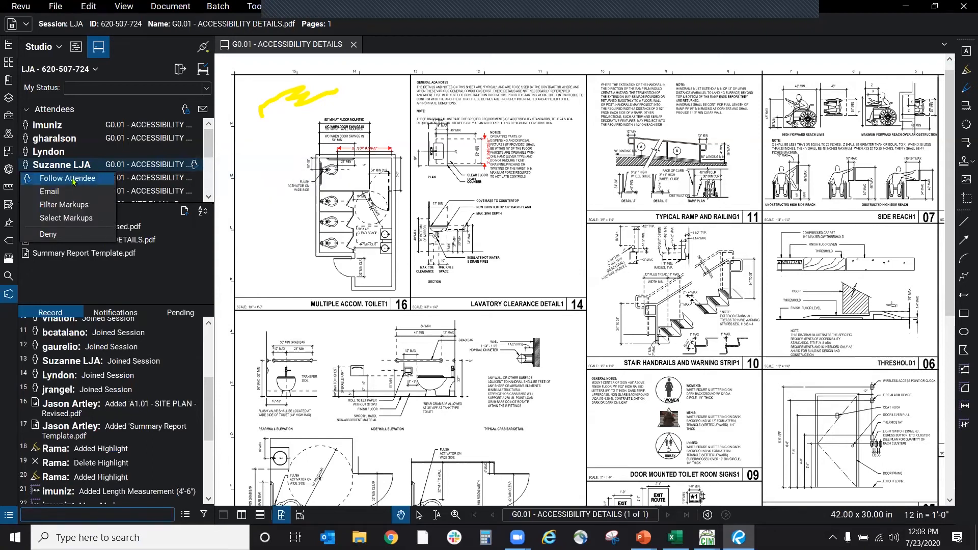
Step: Follow the chosen attendee so G0.01 shows their pen markup by the Multiple Accessible Toilet detail
click(83, 179)
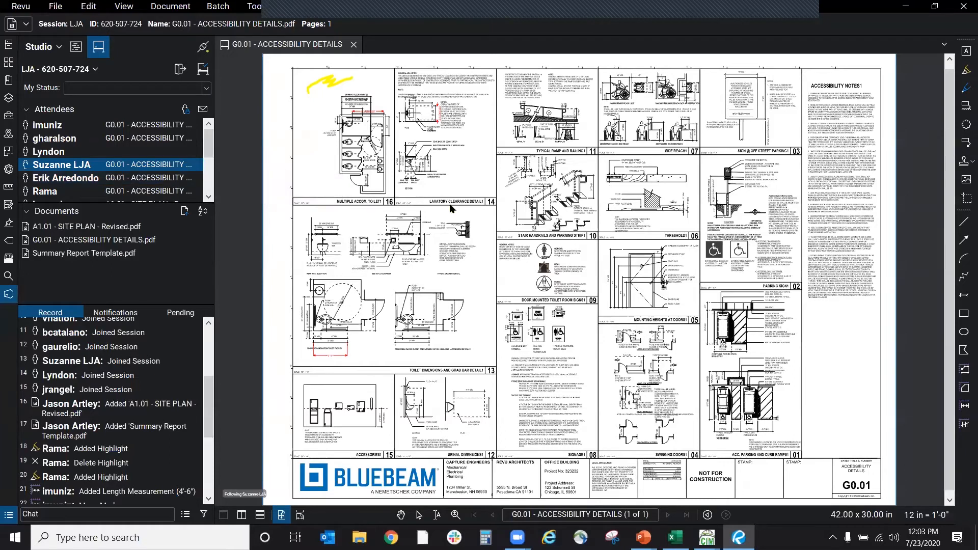
click(54, 168)
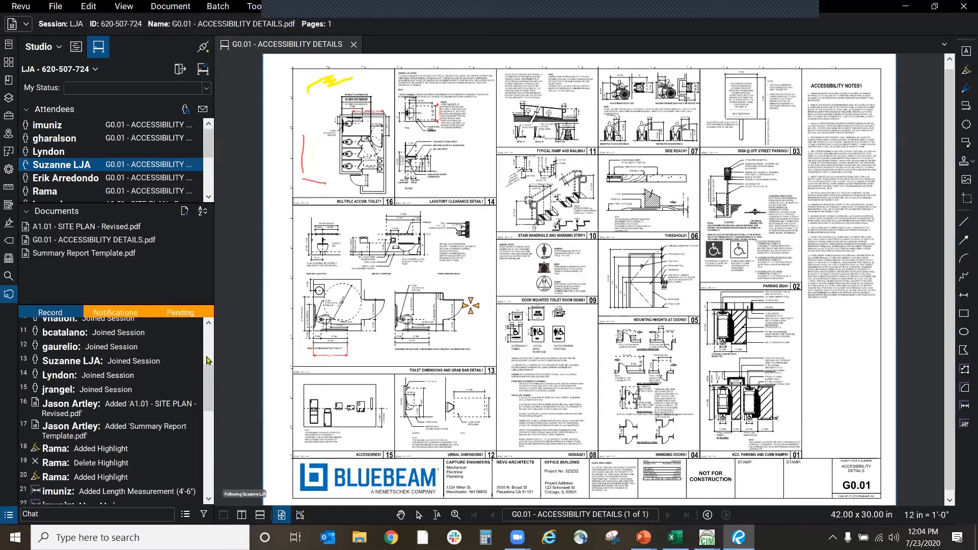
Step: Jump to the alerted 2'-5 249/256" length measurement on Lavatory Clearance, then stop following and zoom out
click(119, 313)
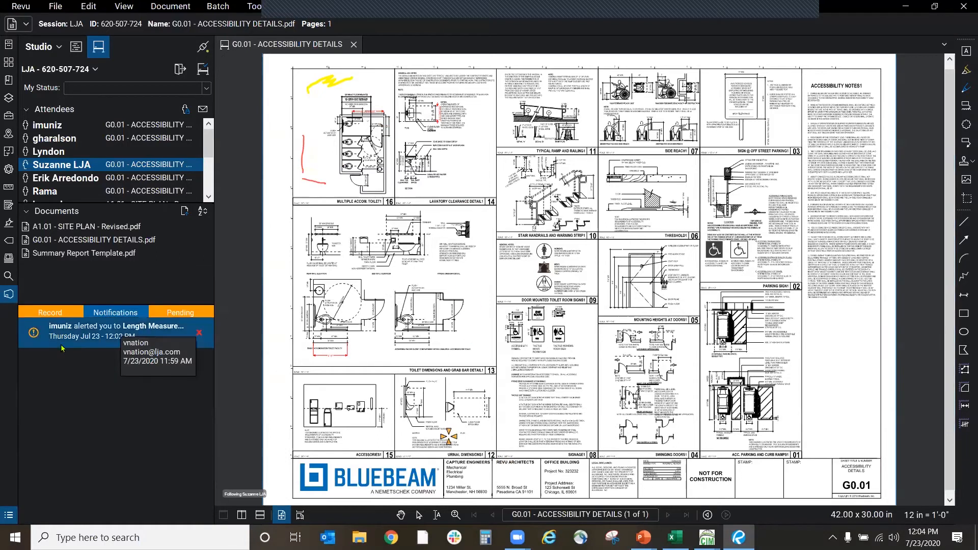
click(102, 337)
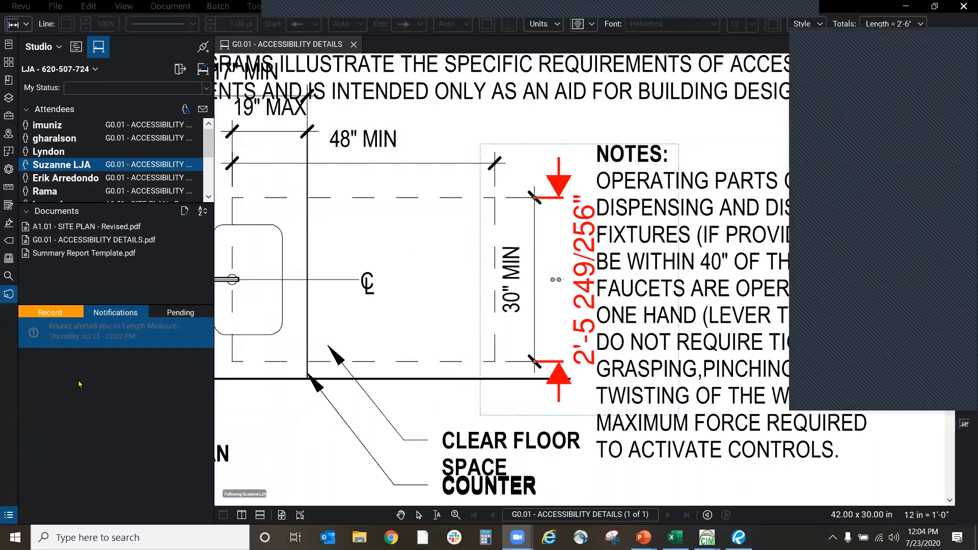
click(708, 273)
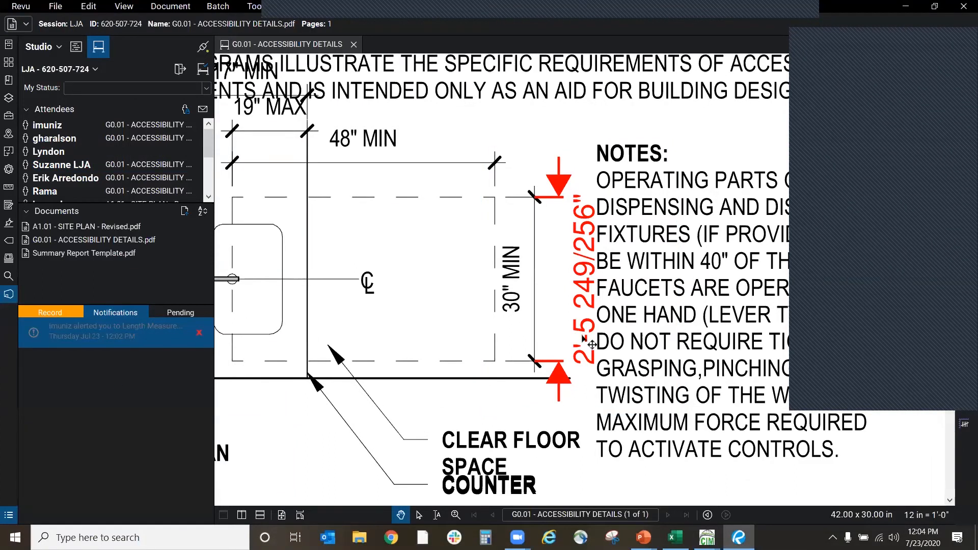
scroll(447, 298, down, 5)
scroll(447, 297, down, 1)
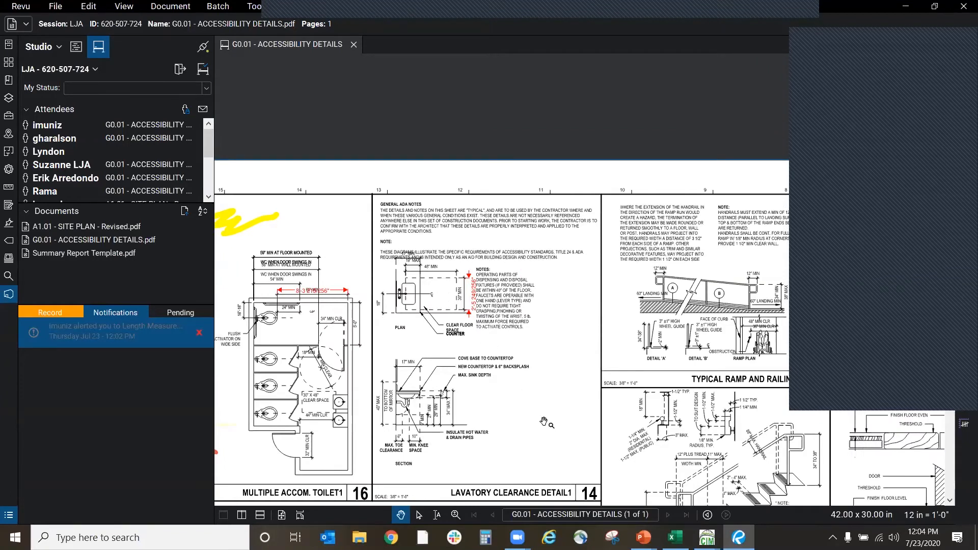
Step: Reopen the Record list and pan the G0.01 sheet to inspect its lower and left details
click(60, 313)
scroll(455, 181, down, 3)
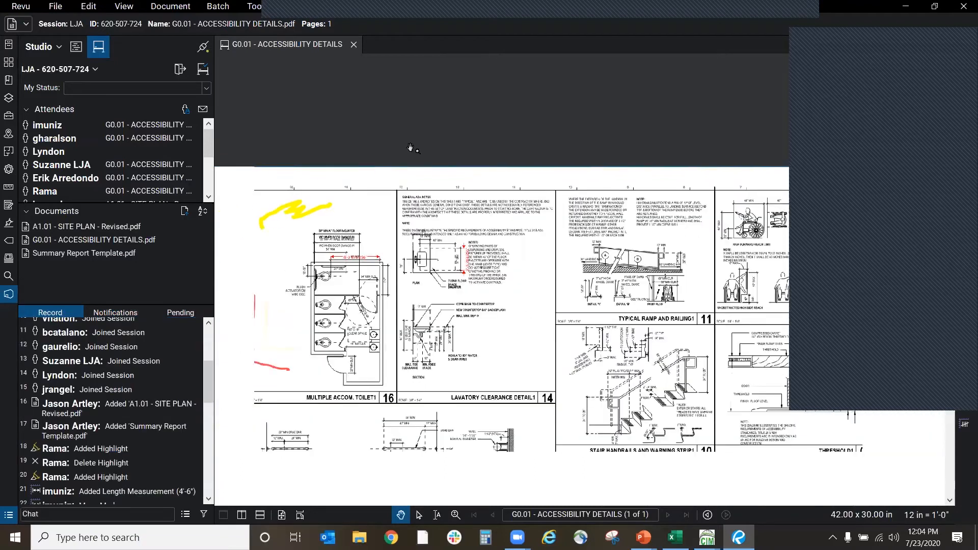
scroll(415, 186, down, 3)
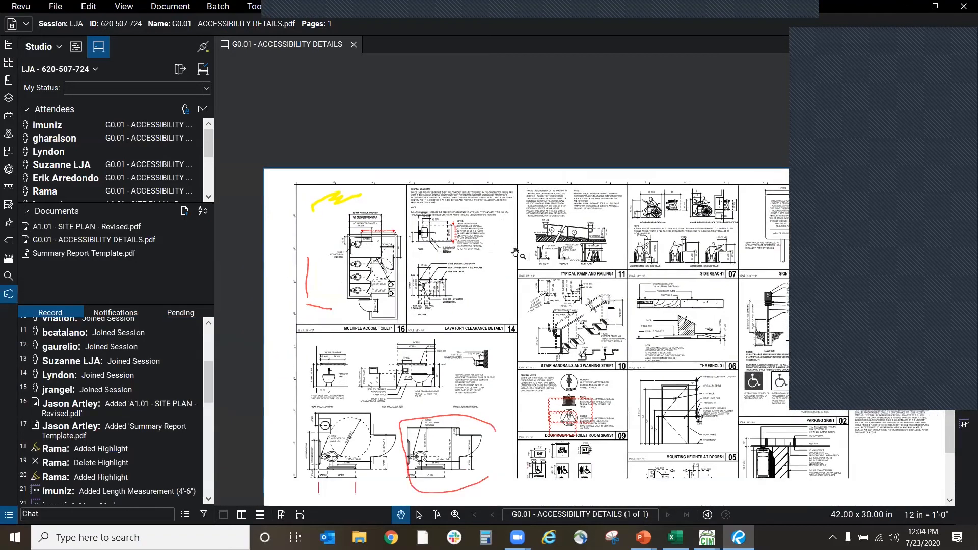
mouse_move(614, 440)
mouse_down()
mouse_move(607, 351)
mouse_move(546, 388)
mouse_up()
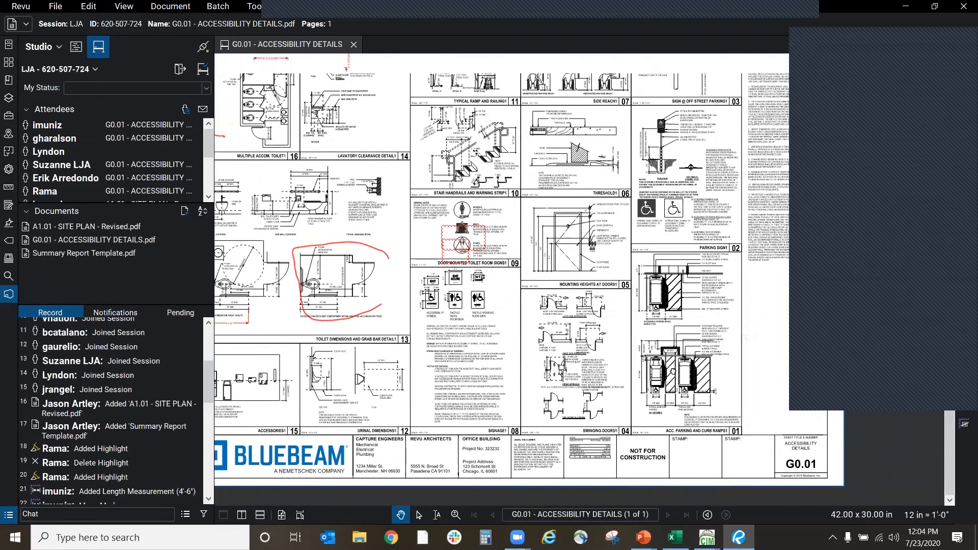
mouse_move(643, 402)
mouse_down()
mouse_move(758, 395)
mouse_move(752, 433)
mouse_up()
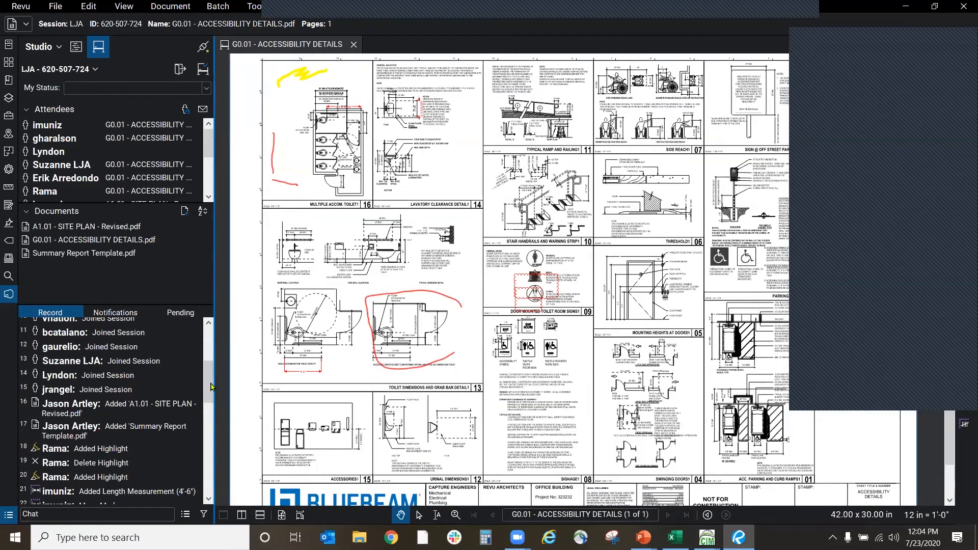
drag(206, 407, 221, 337)
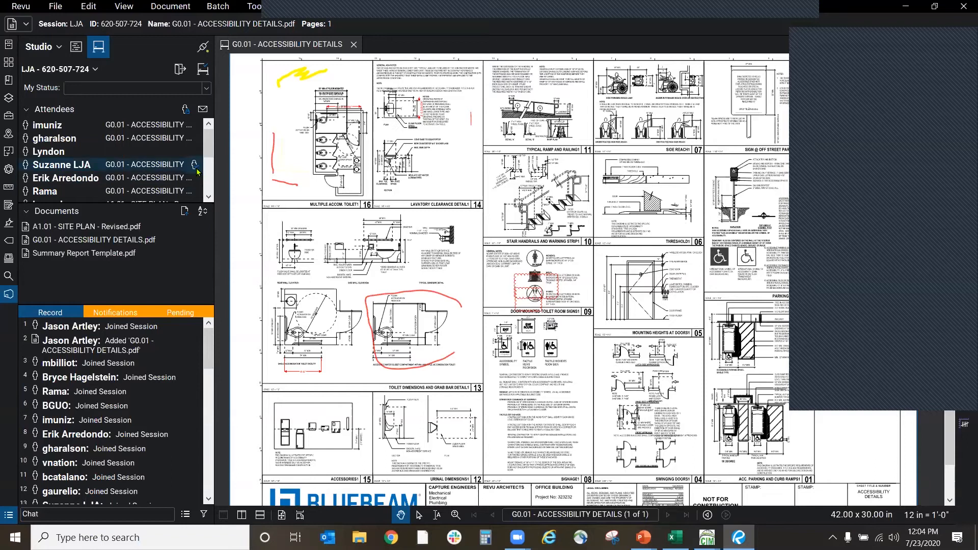
mouse_move(211, 153)
mouse_down()
mouse_move(210, 186)
mouse_move(210, 153)
mouse_up()
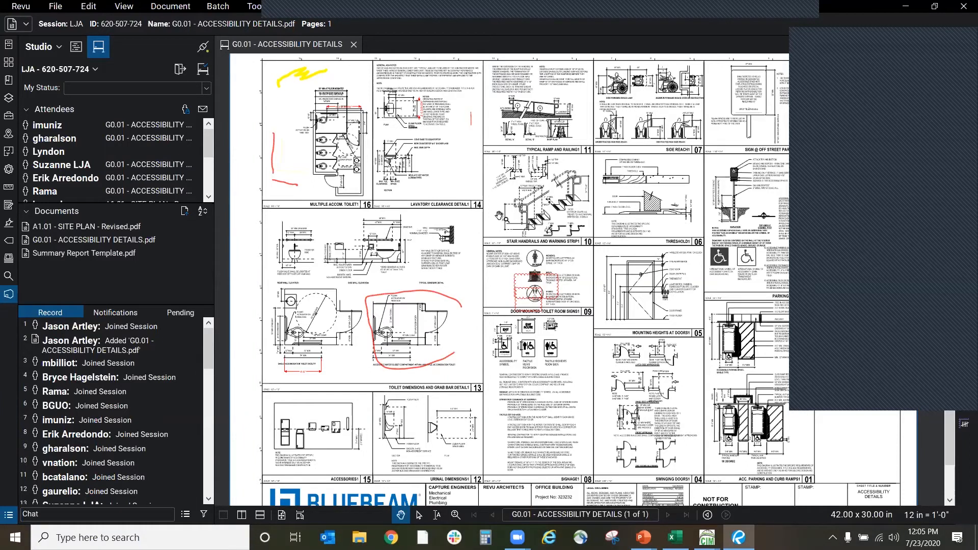
drag(210, 152, 198, 183)
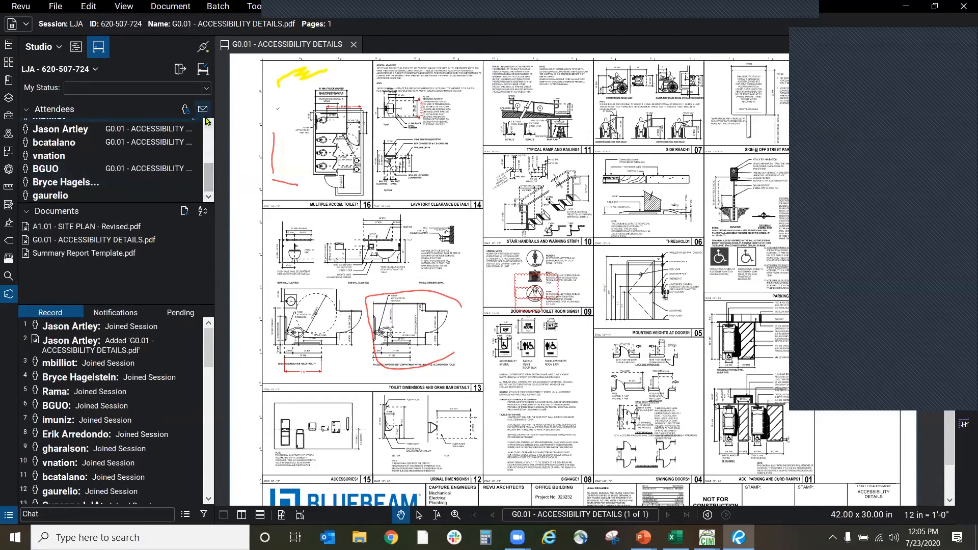
Step: Save a PDF Package session report to the Desktop as LJA Report.pdf
click(185, 516)
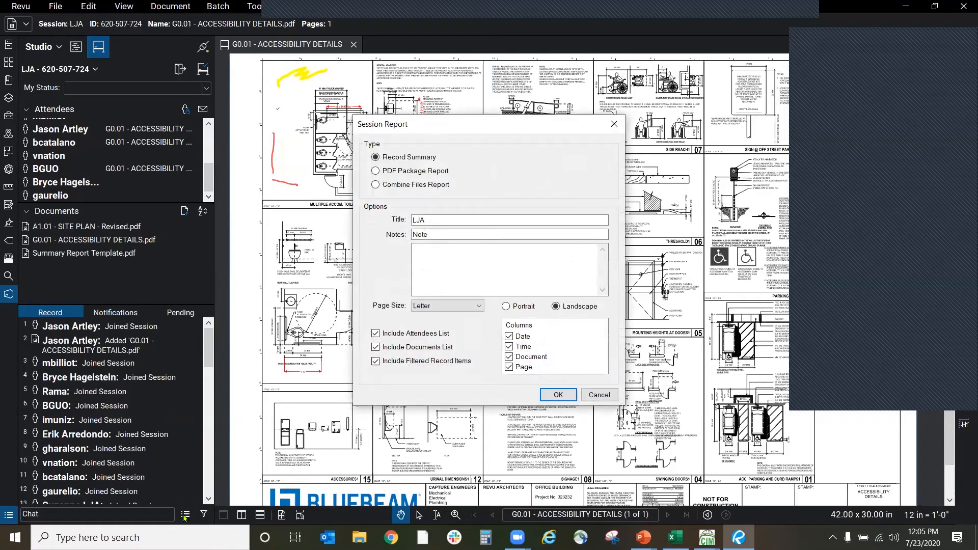
click(377, 173)
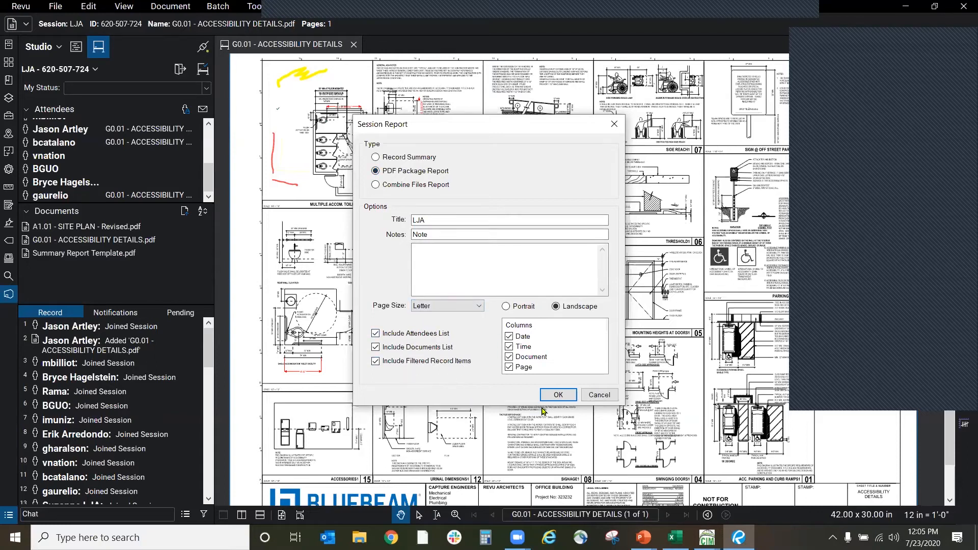
click(560, 395)
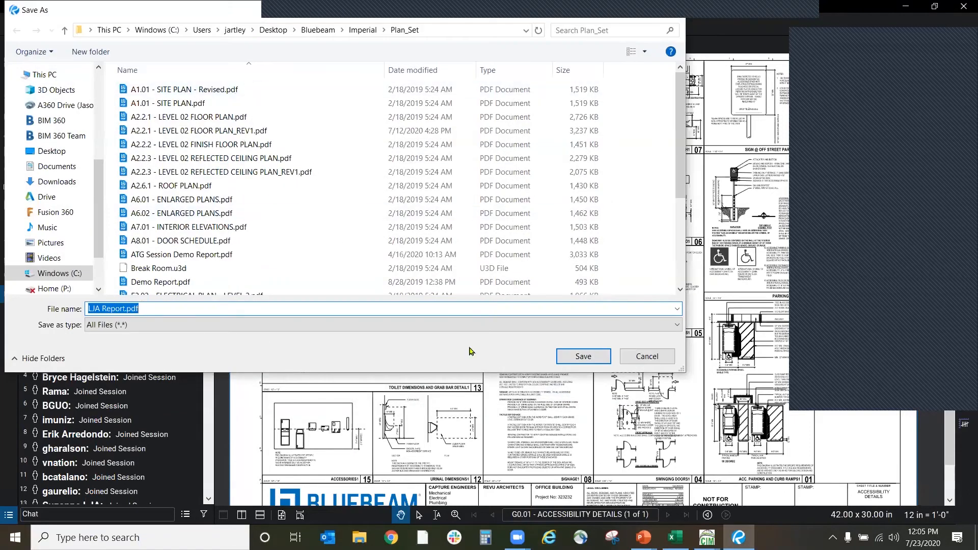
click(54, 152)
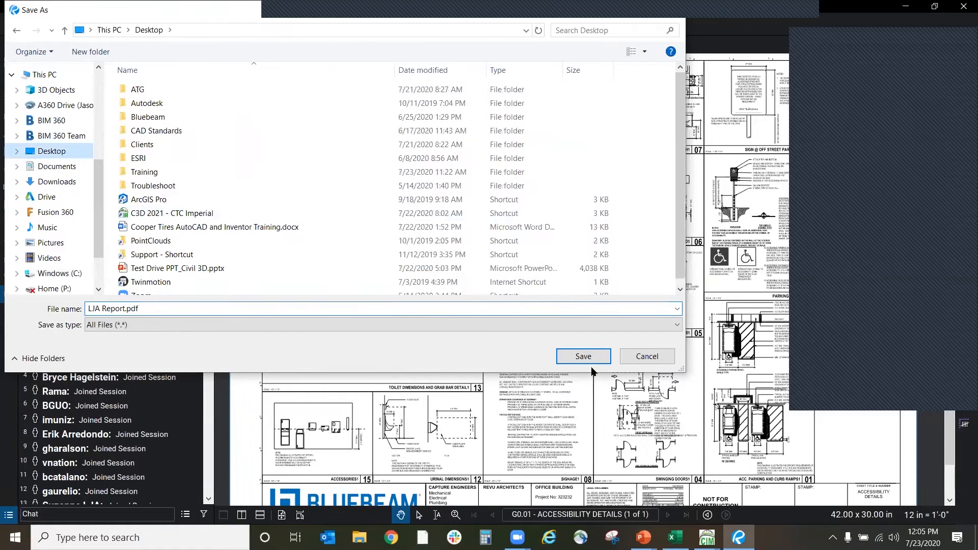
click(593, 363)
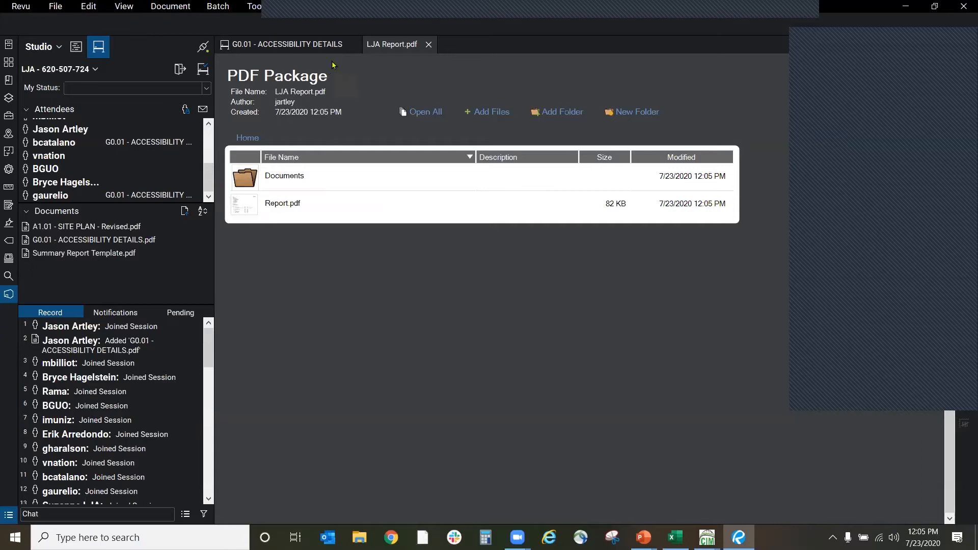
Step: Look inside the package's Documents folder, then open Report.pdf from the top level
double_click(305, 176)
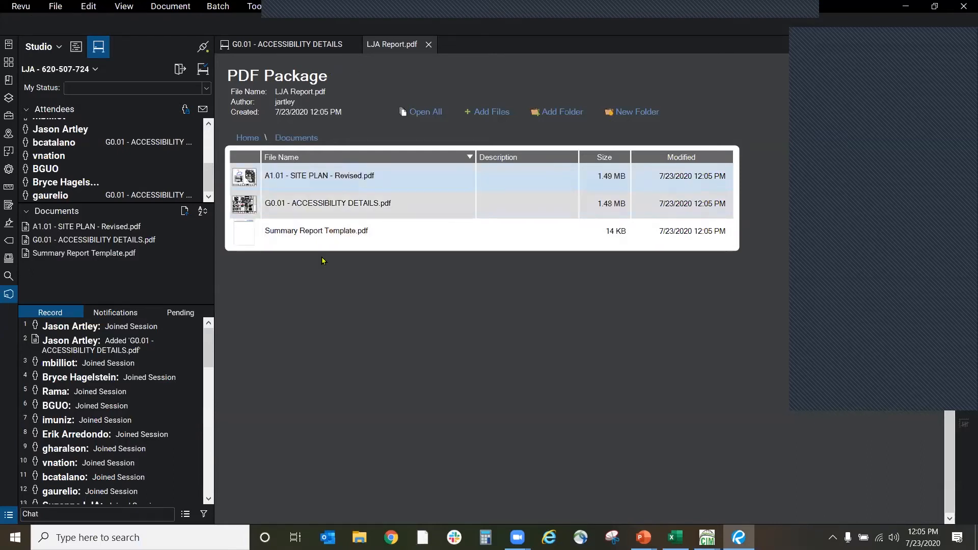
mouse_move(61, 231)
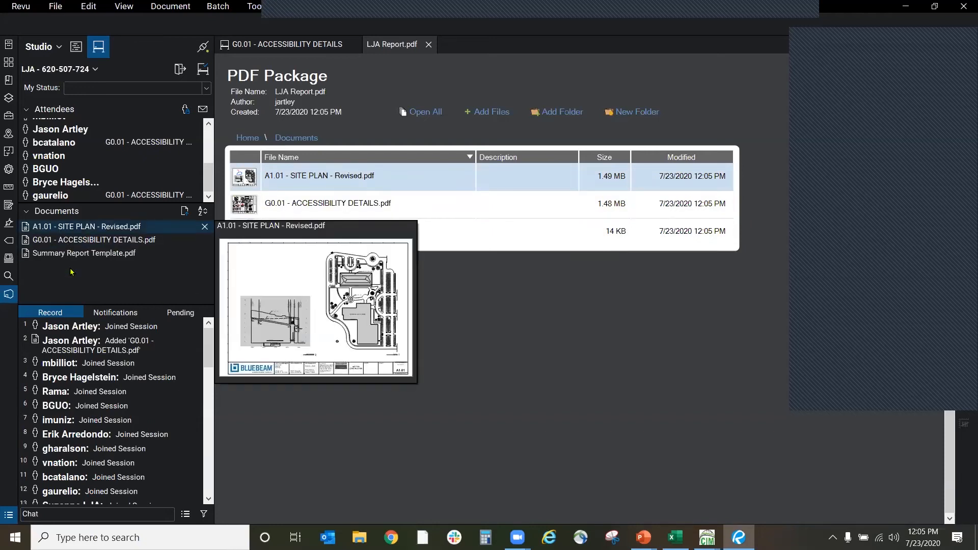
click(248, 139)
double_click(285, 205)
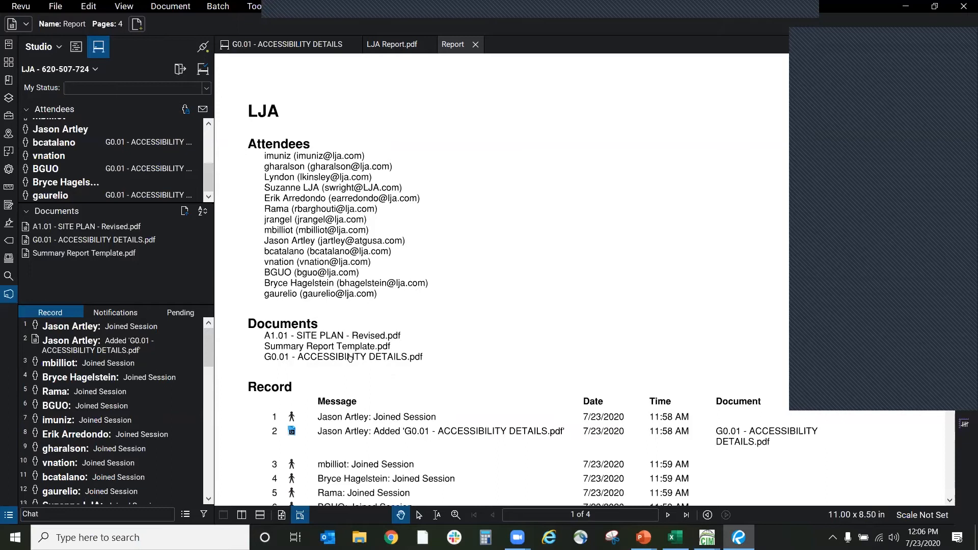
drag(503, 360, 476, 89)
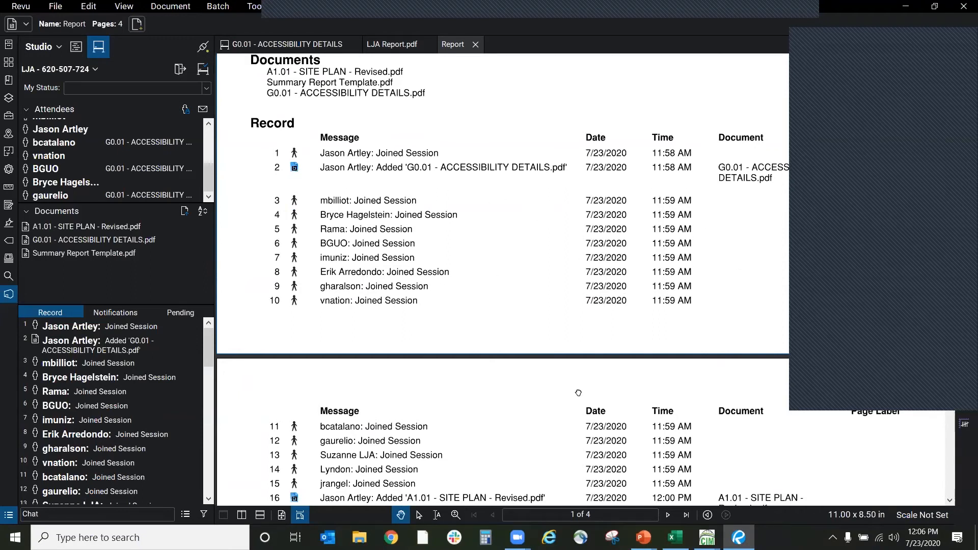
scroll(741, 365, down, 3)
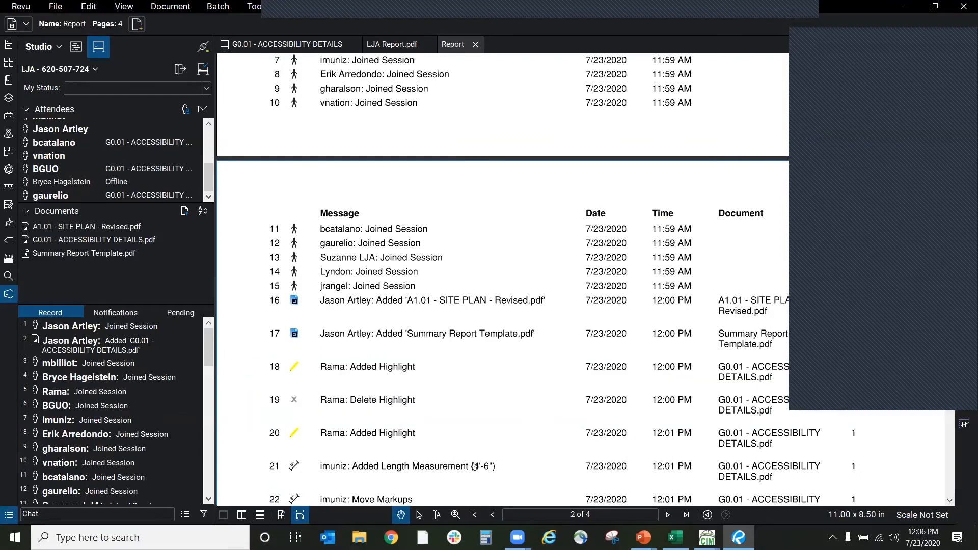
scroll(555, 422, down, 4)
scroll(555, 418, down, 2)
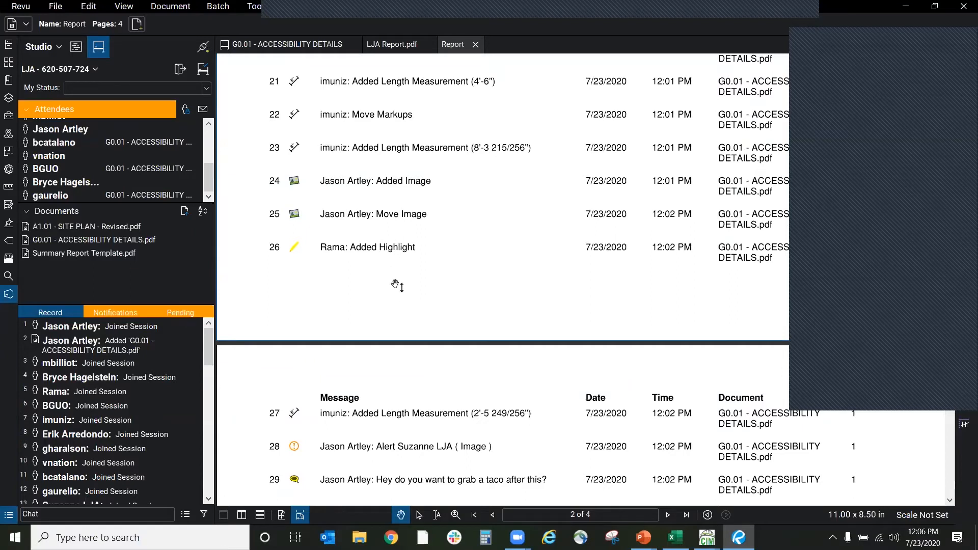
double_click(397, 248)
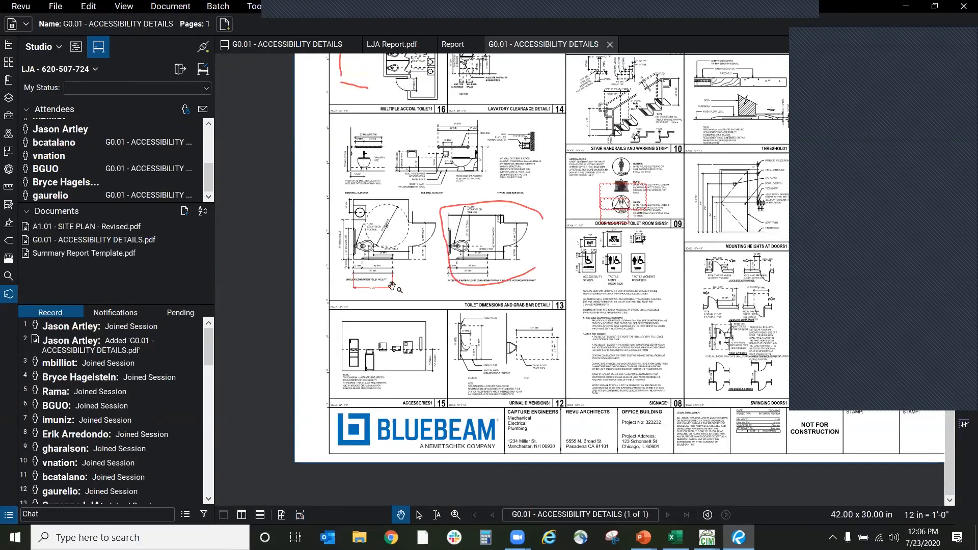
click(459, 46)
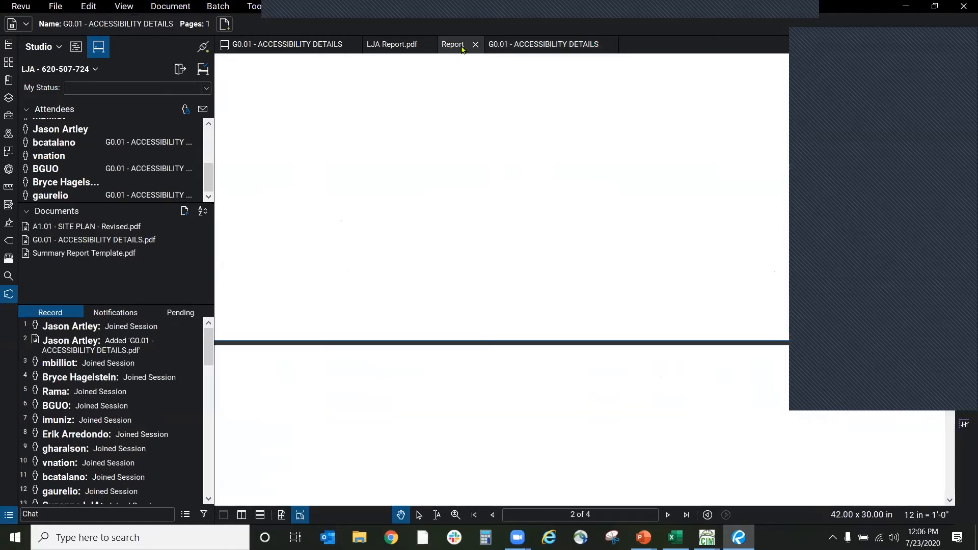
scroll(445, 314, down, 10)
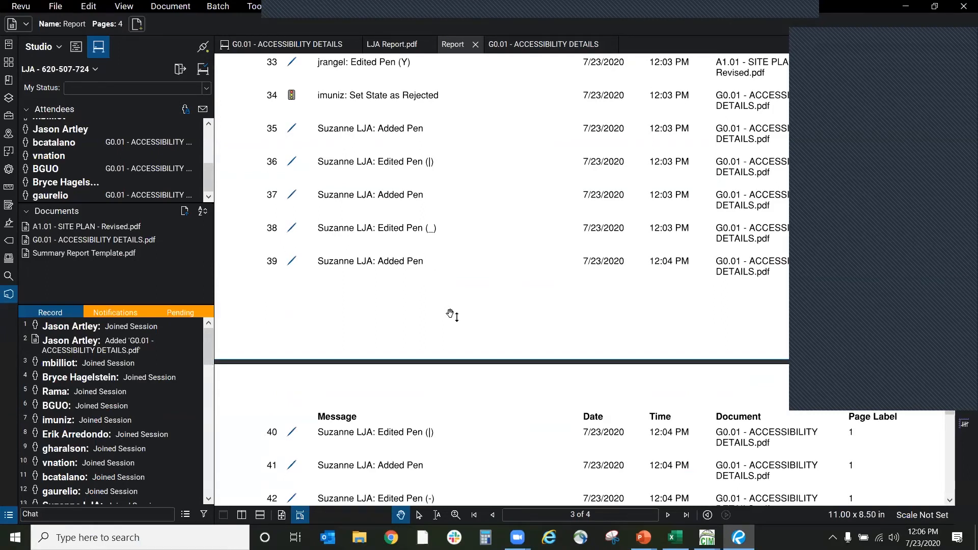
scroll(451, 314, down, 5)
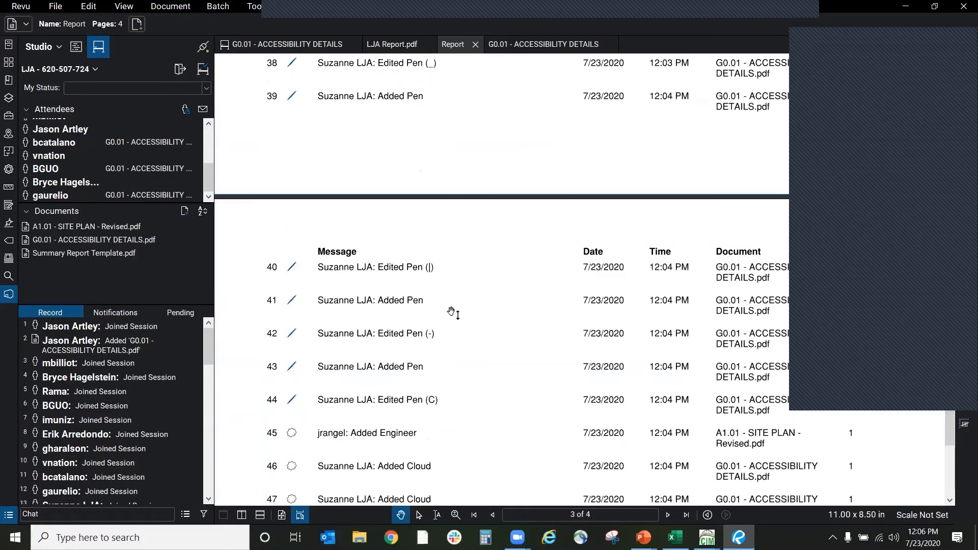
scroll(451, 313, down, 2)
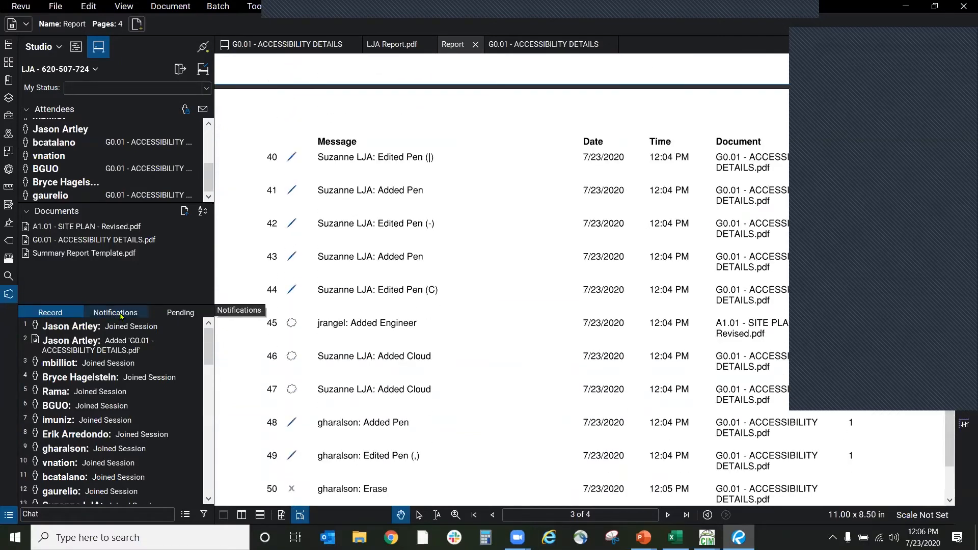
scroll(463, 360, down, 5)
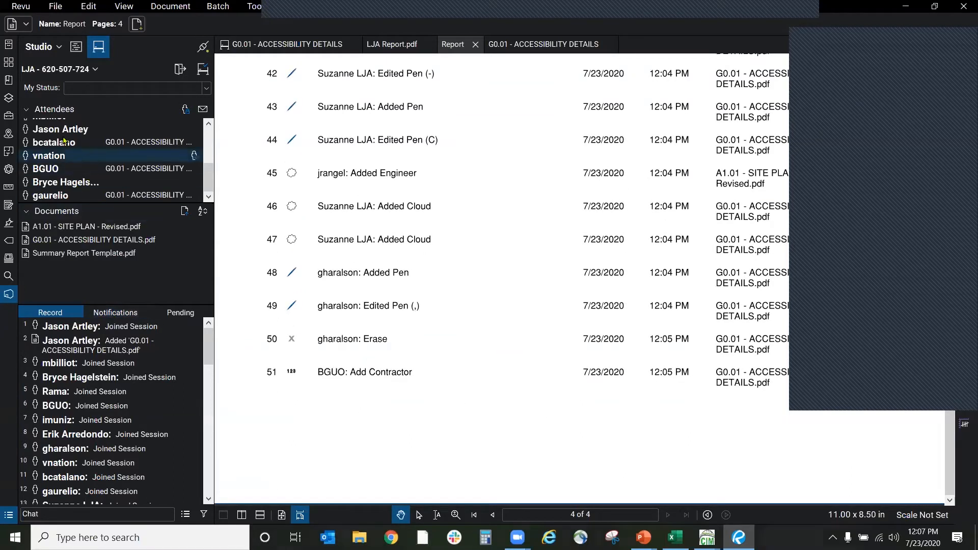
scroll(64, 142, up, 2)
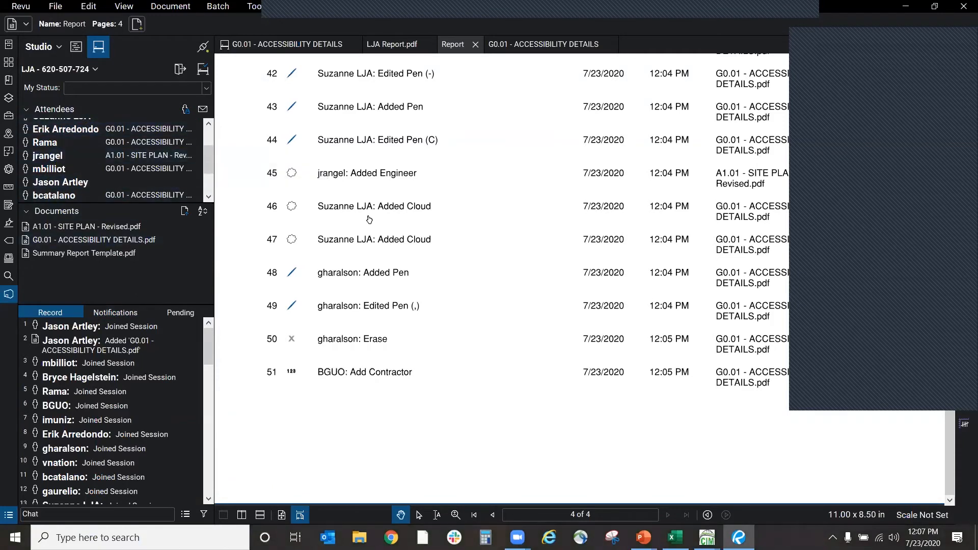
scroll(458, 433, up, 5)
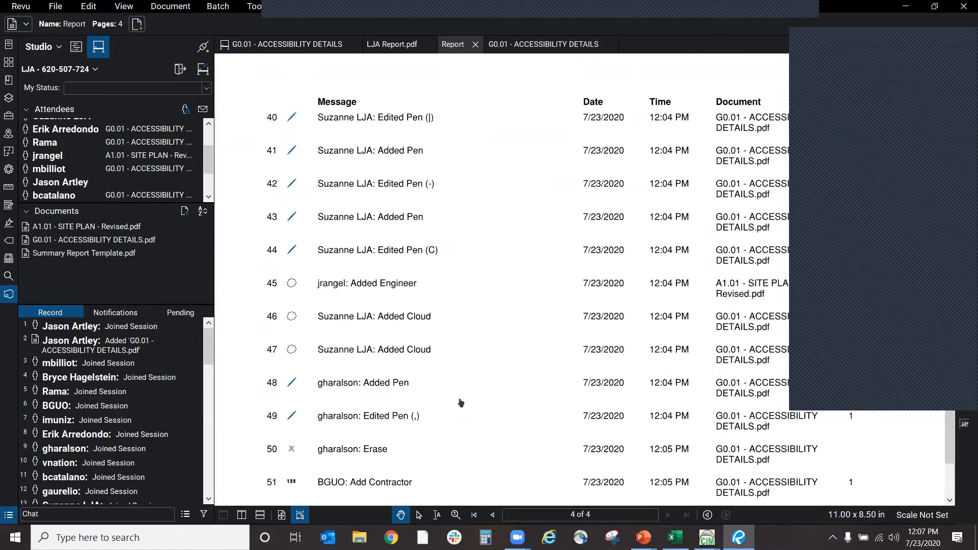
scroll(479, 307, down, 4)
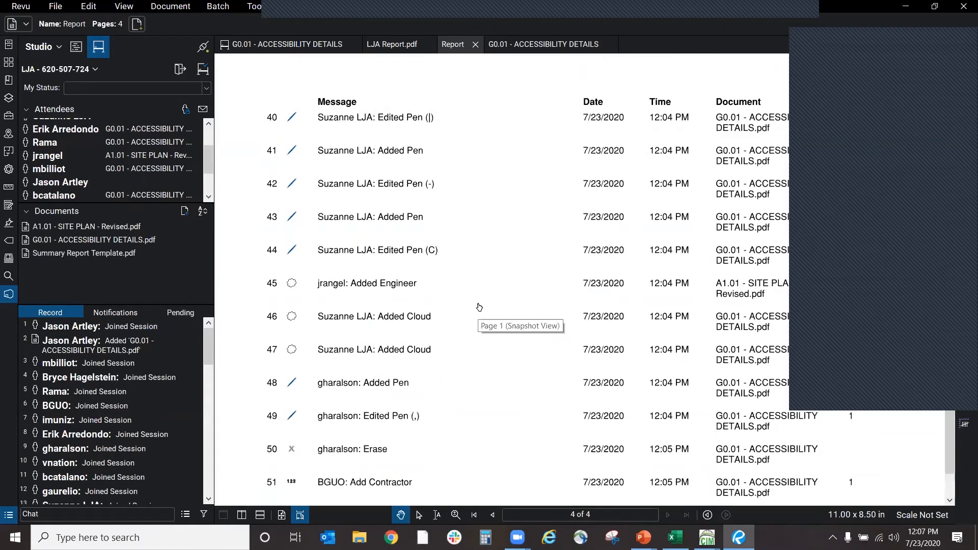
scroll(469, 329, up, 9)
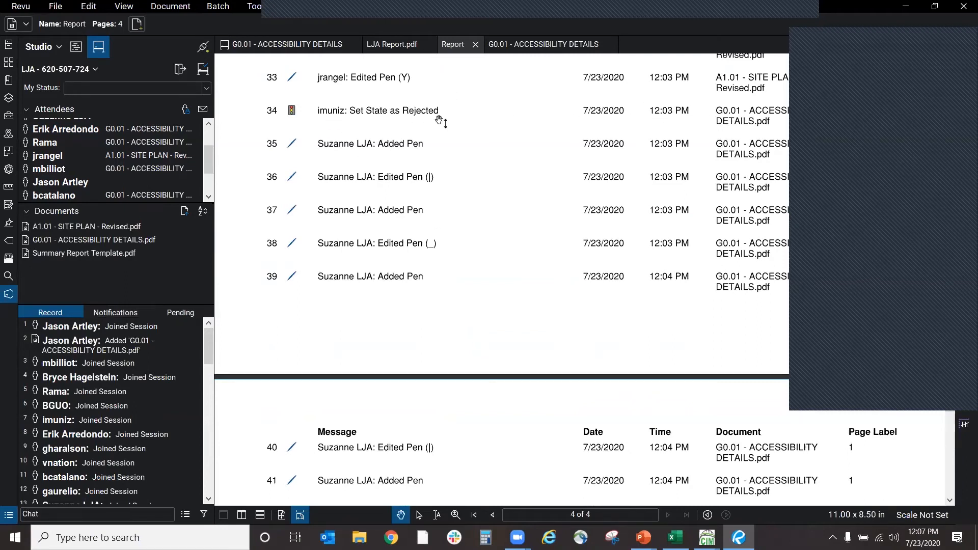
Step: Check the Notifications and Pending lists, then close the Report tab
click(115, 313)
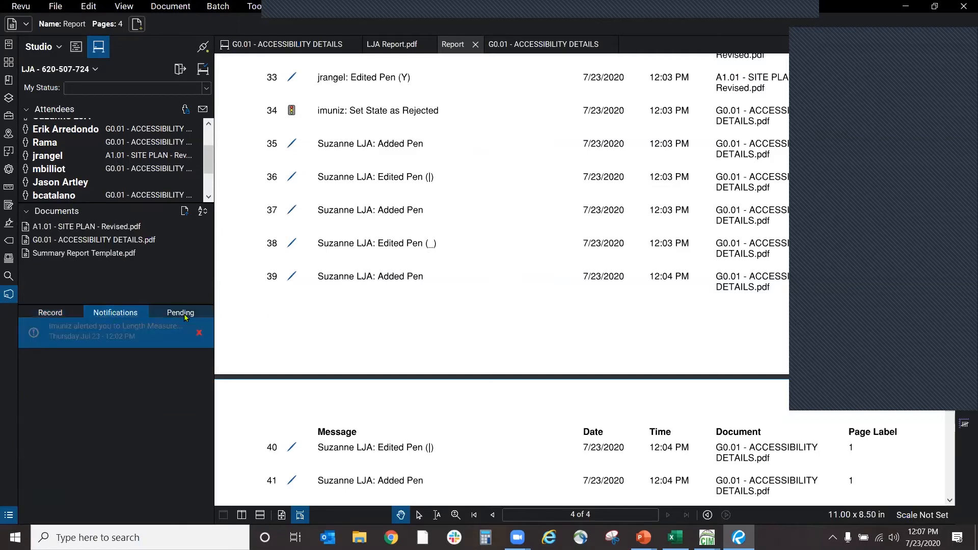
click(190, 312)
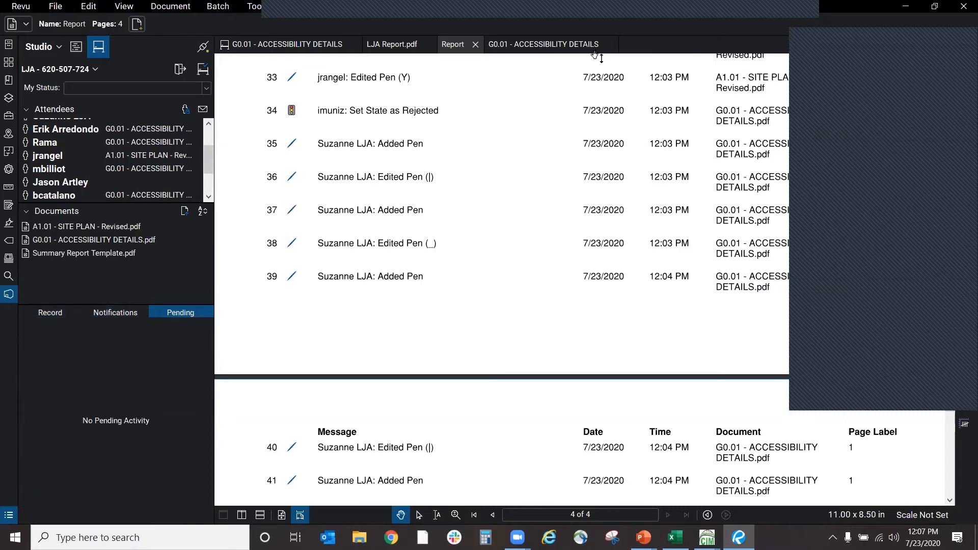
click(475, 45)
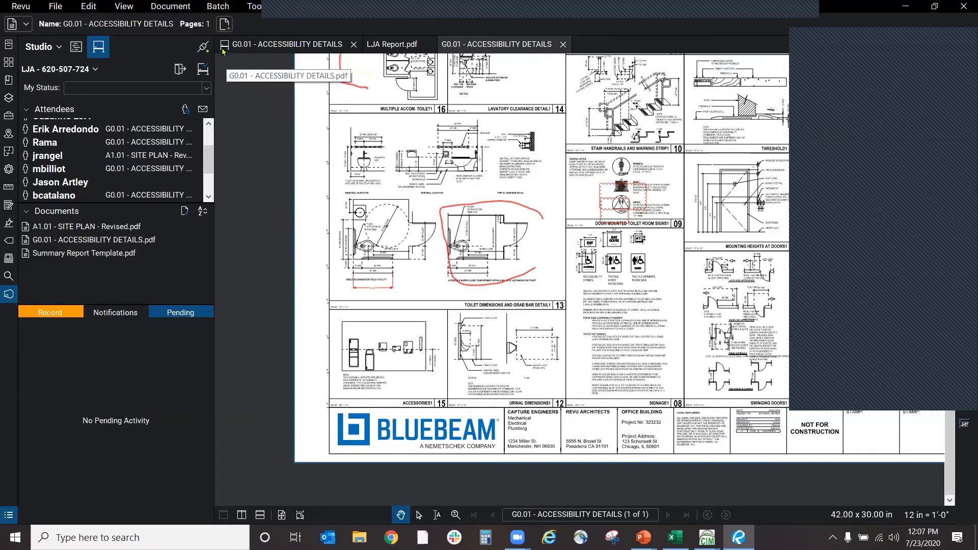
Step: Switch back to the G0.01 Accessibility Details session sheet and adjust its zoom
mouse_move(223, 50)
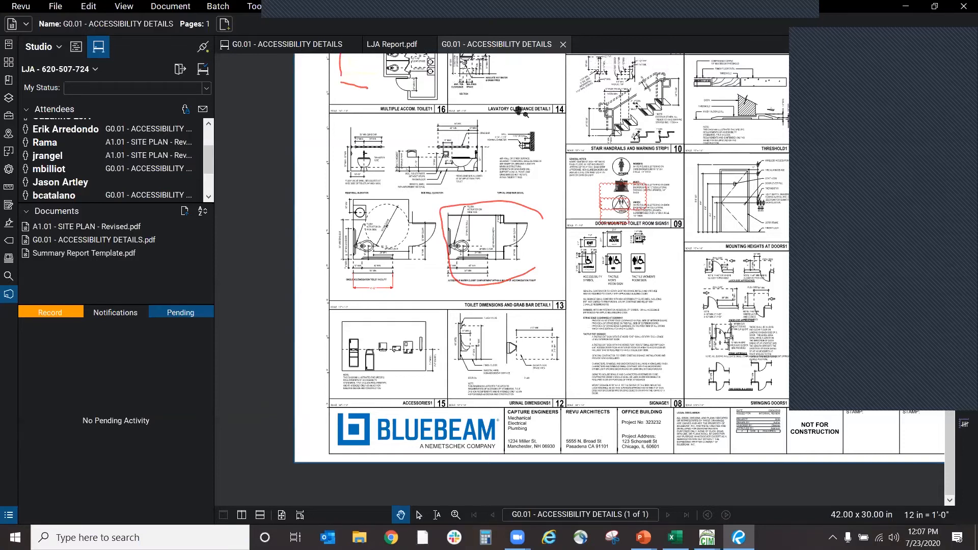
click(284, 45)
scroll(490, 248, down, 1)
scroll(728, 474, up, 1)
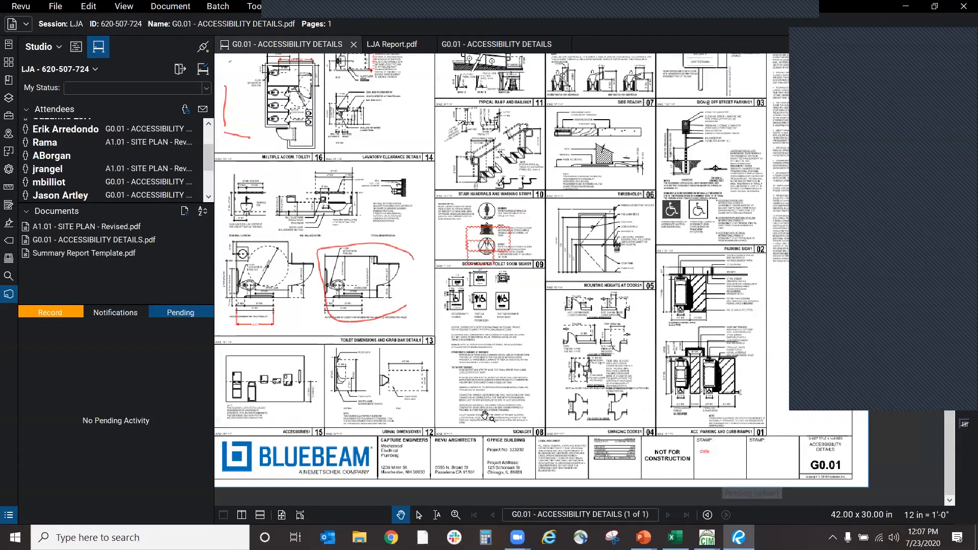
scroll(491, 413, down, 1)
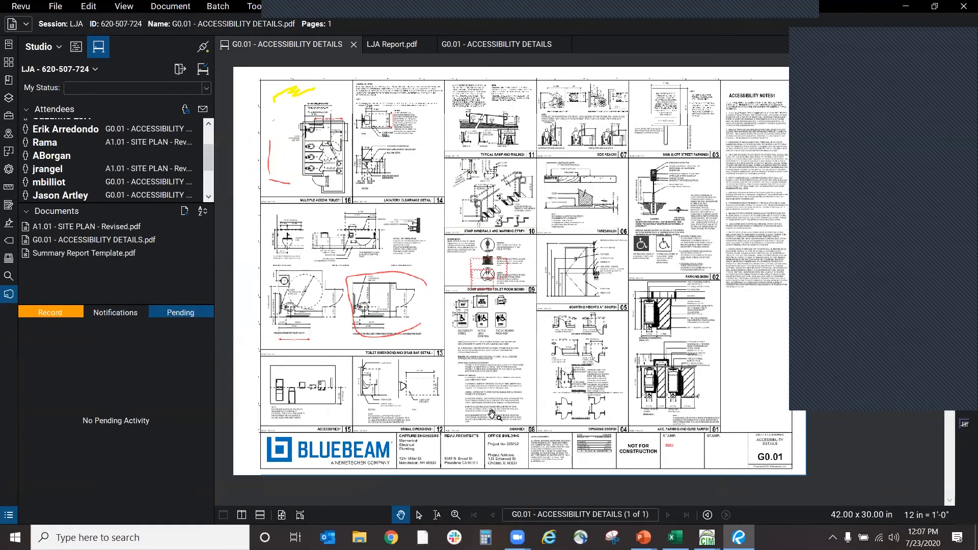
mouse_move(87, 255)
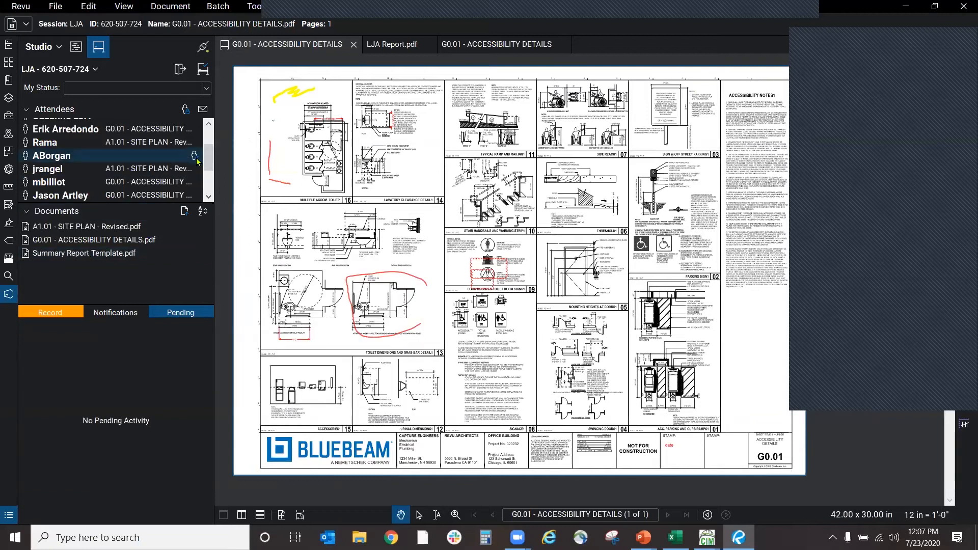
drag(211, 156, 211, 163)
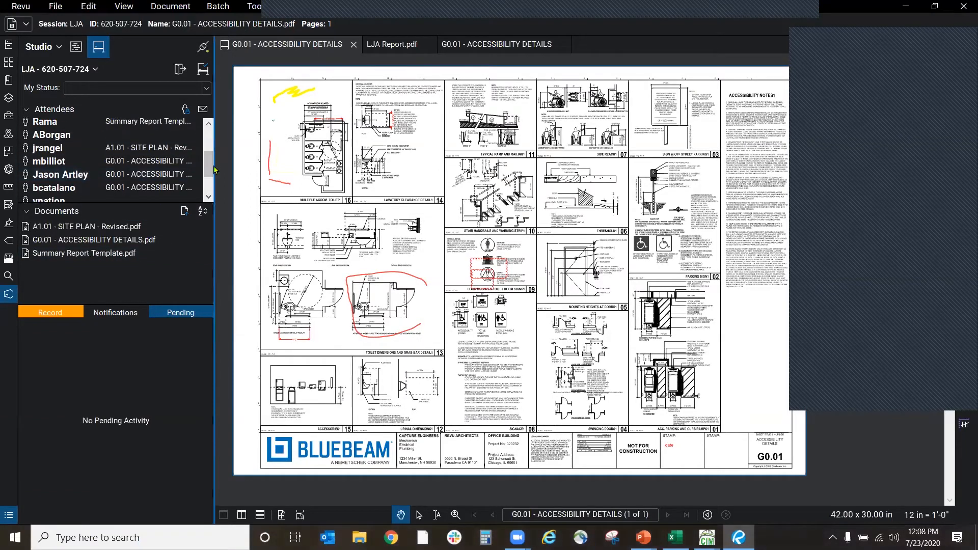
scroll(129, 188, up, 2)
mouse_move(117, 181)
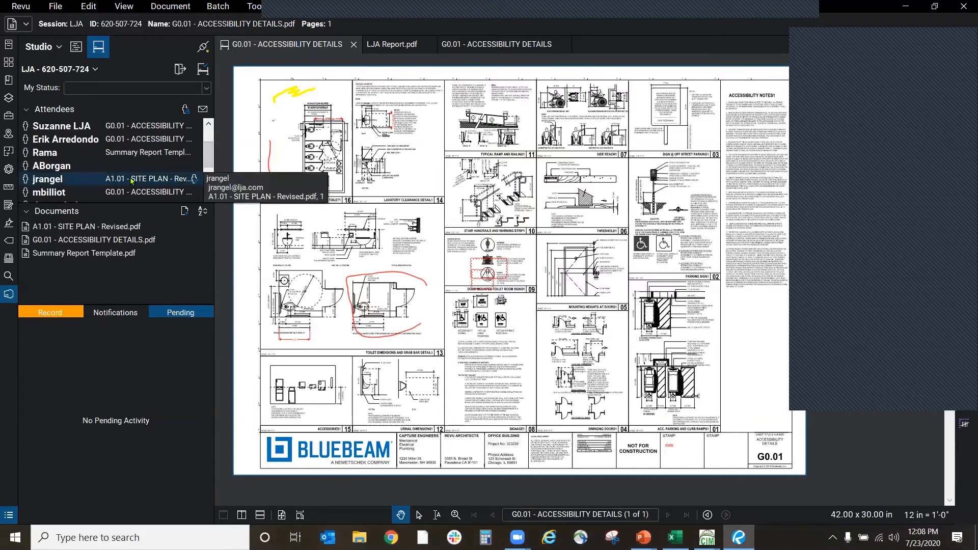
Step: Open A1.01 - SITE PLAN - Revised.pdf and select its light-blue polygon markup
double_click(90, 232)
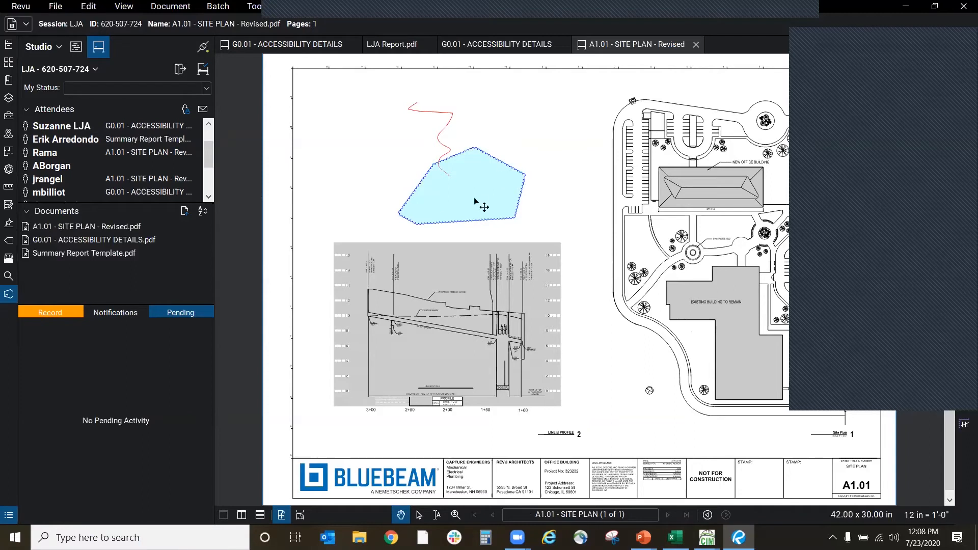
click(49, 316)
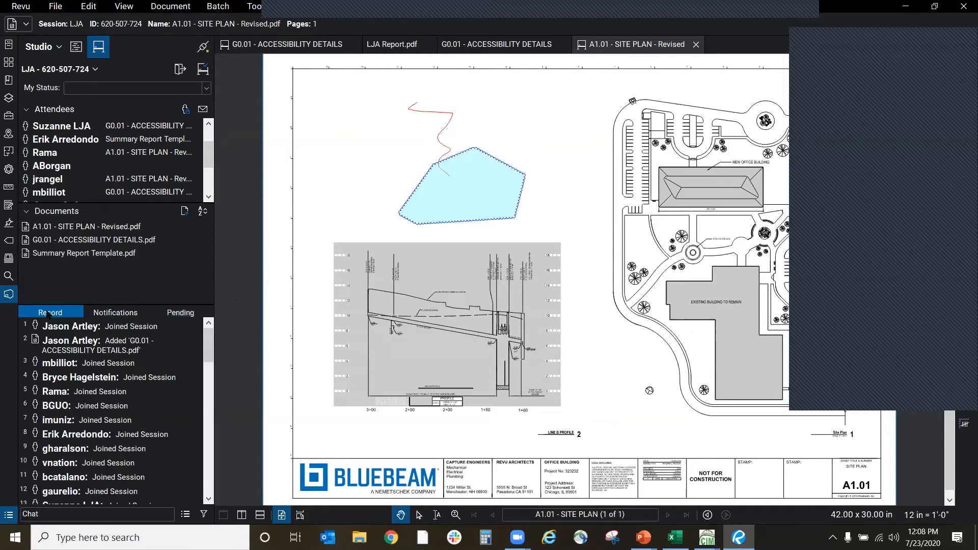
click(207, 387)
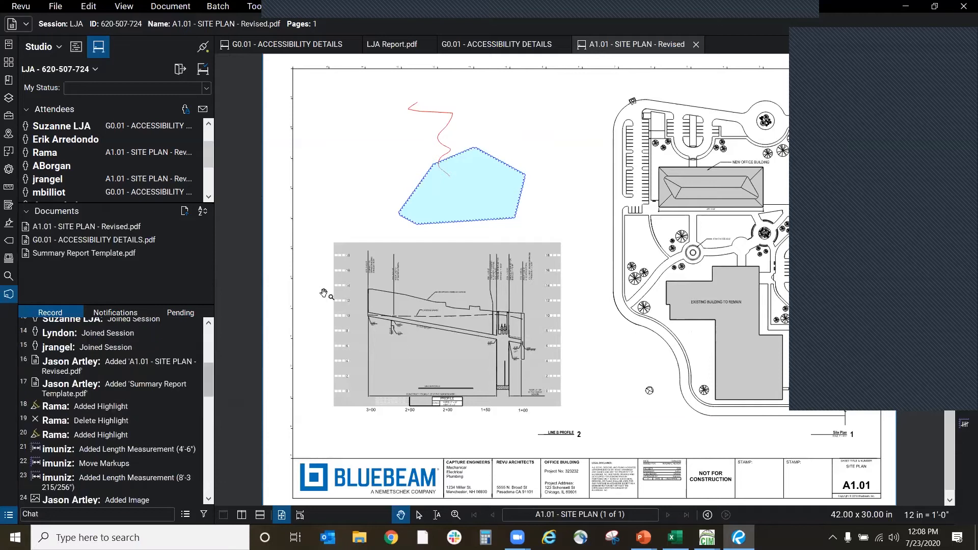
click(463, 218)
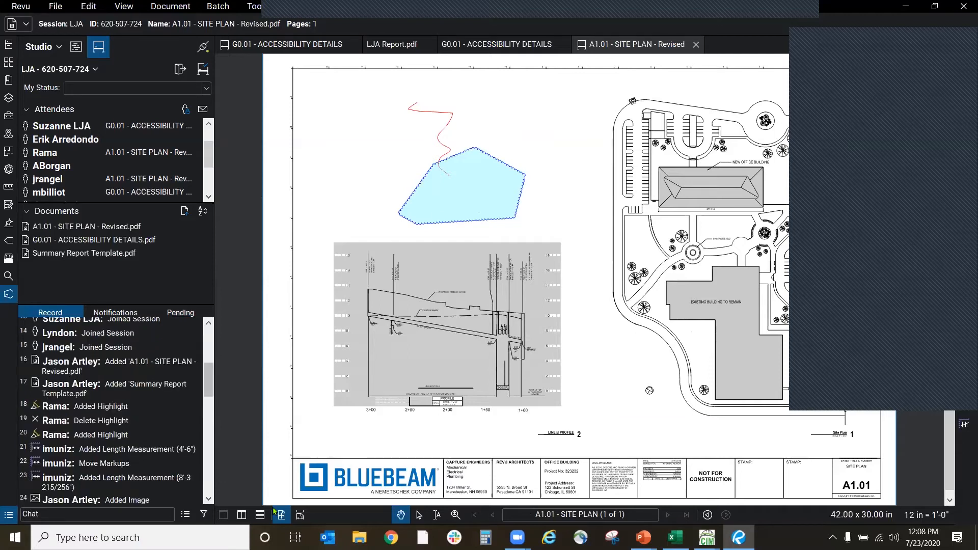
Step: Show the Markups List taller, with a wider Author column
click(186, 515)
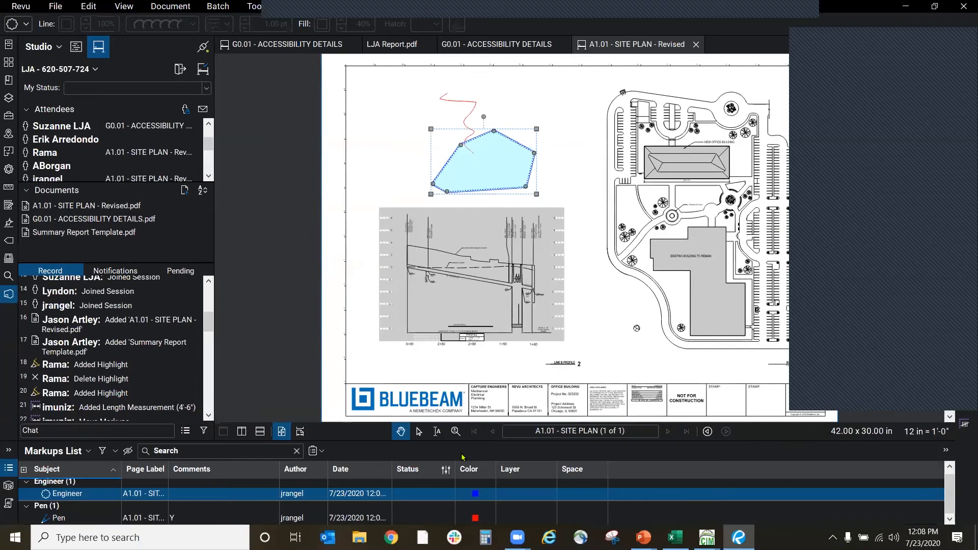
drag(458, 441, 459, 304)
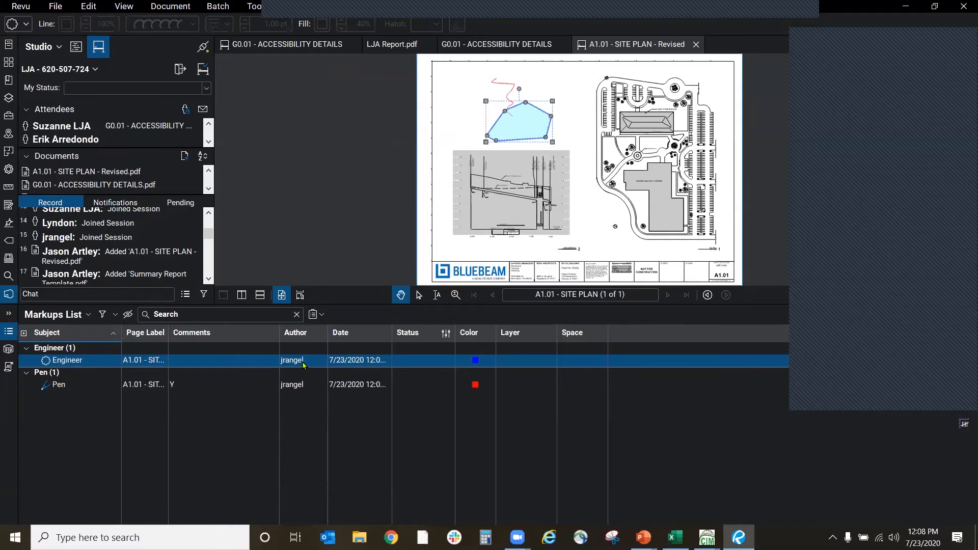
drag(326, 331, 351, 329)
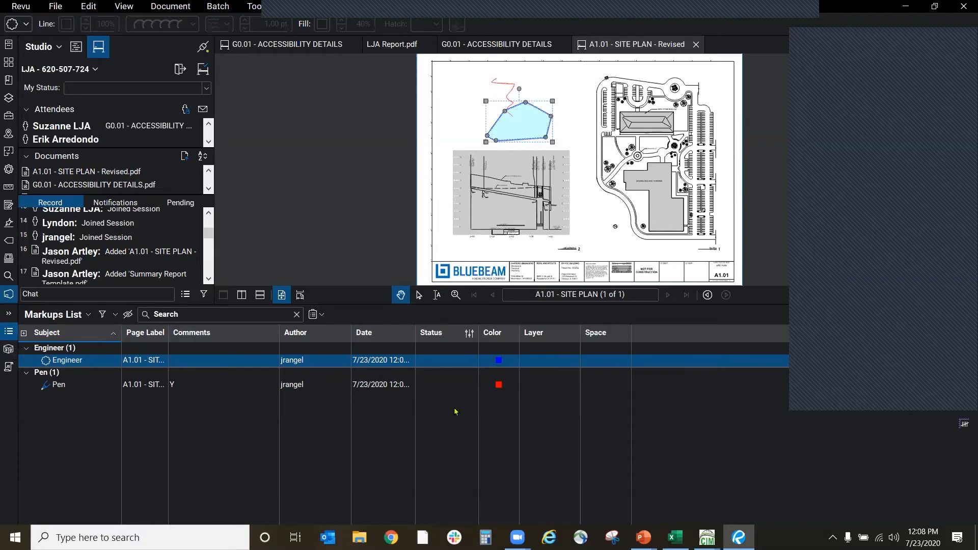
Step: Collapse the Markups List and zoom in on the fountain and existing building
click(8, 333)
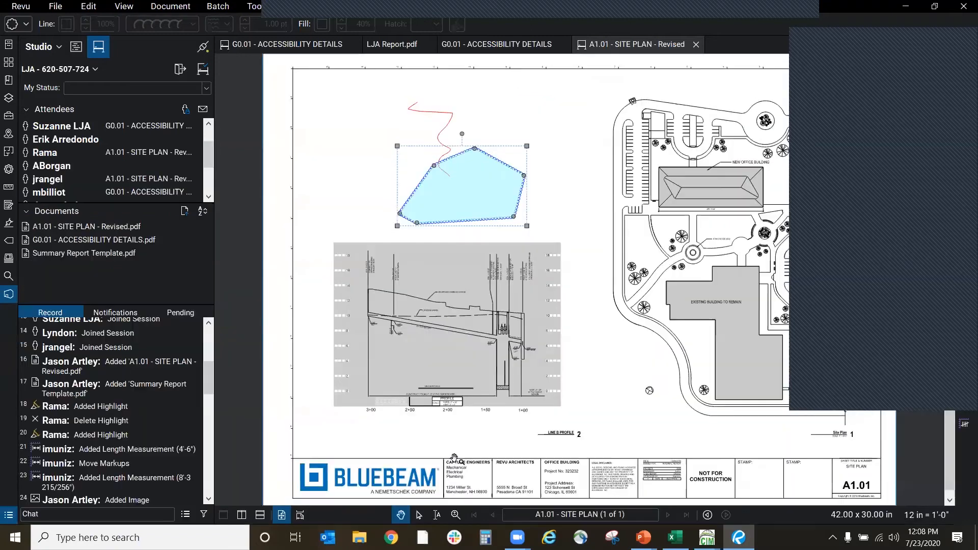
scroll(182, 432, down, 12)
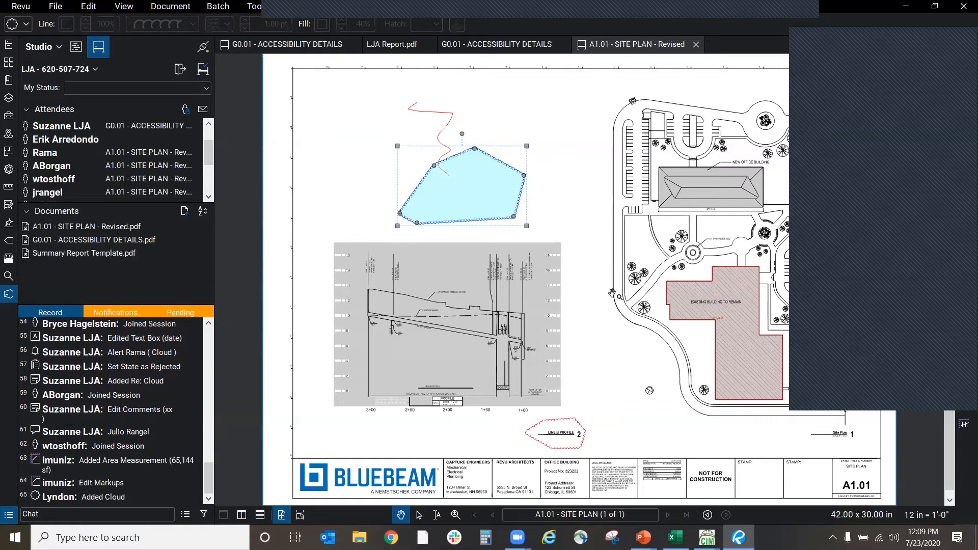
drag(651, 247, 446, 275)
scroll(546, 277, up, 1)
scroll(525, 269, up, 3)
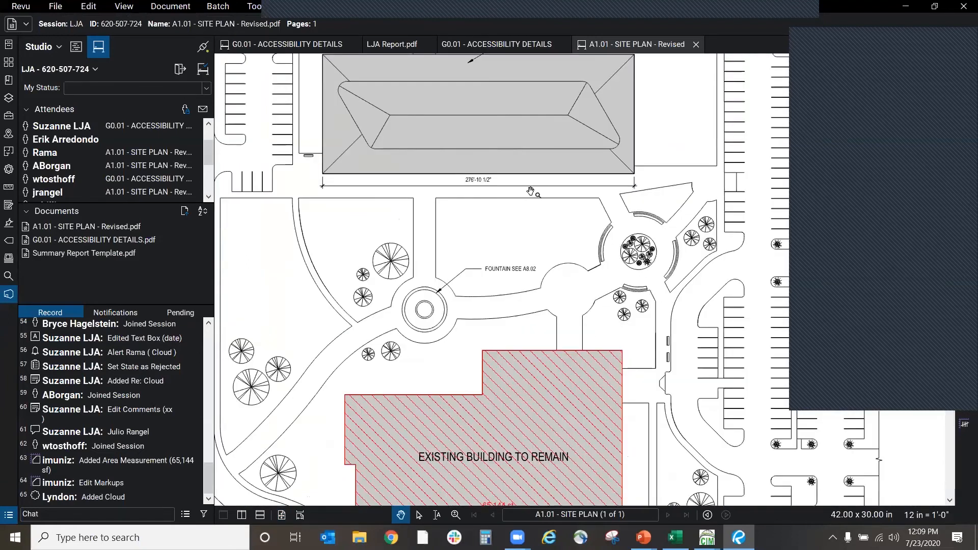
click(251, 6)
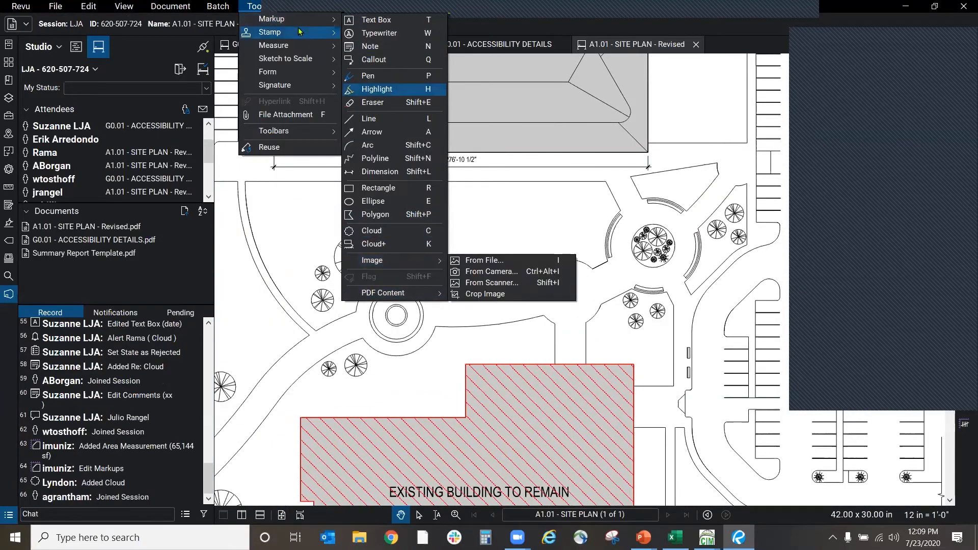
Step: Measure the lawn above the fountain with Dynamic Fill using the Area Measurement preset
mouse_move(276, 46)
click(387, 231)
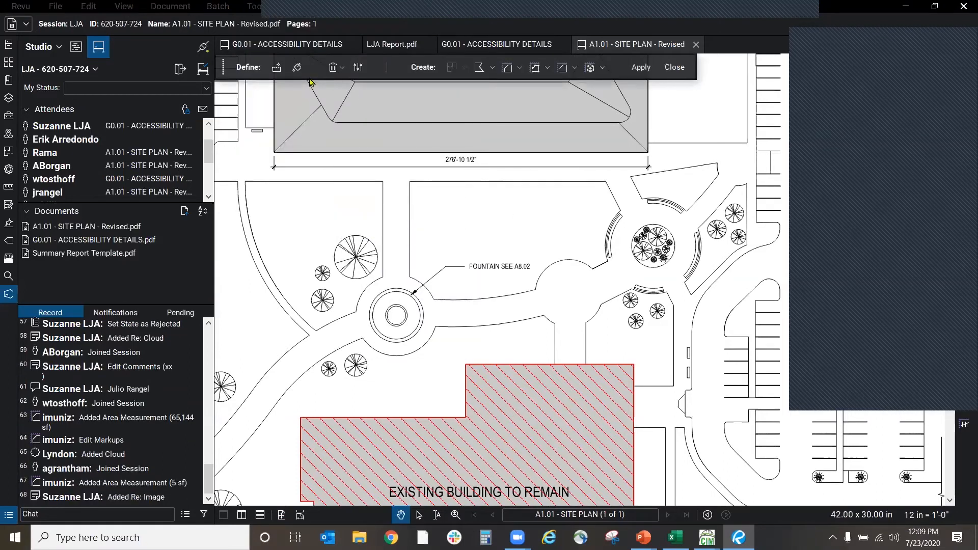
click(297, 66)
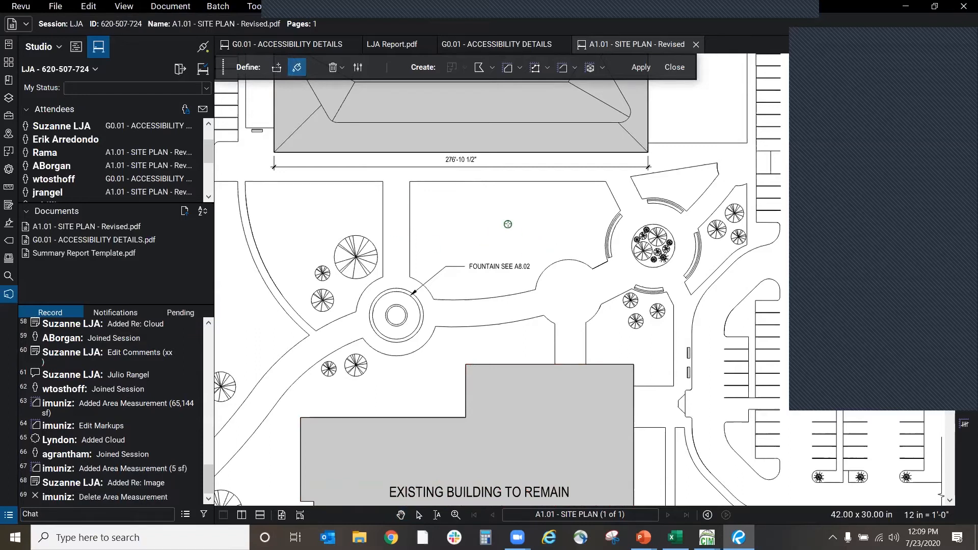
click(521, 68)
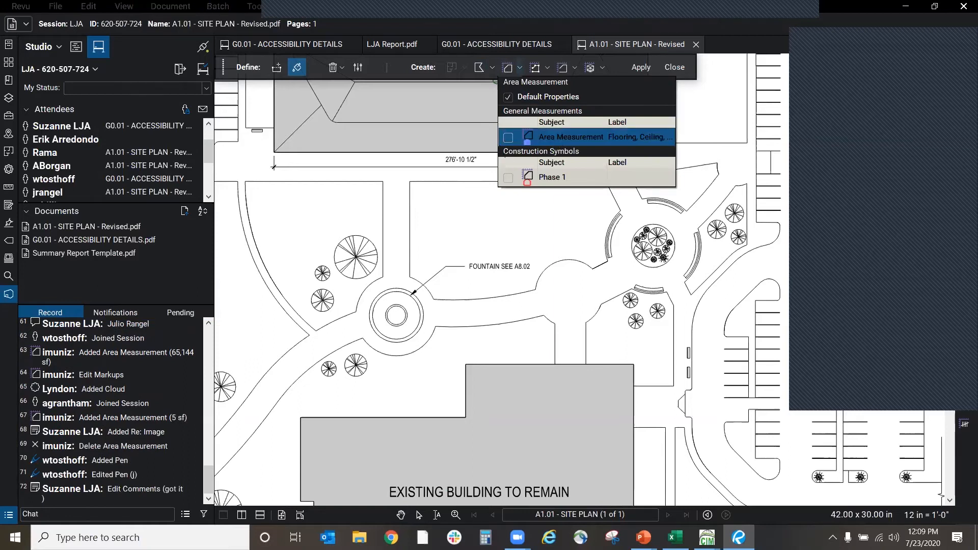
click(557, 140)
drag(461, 241, 461, 241)
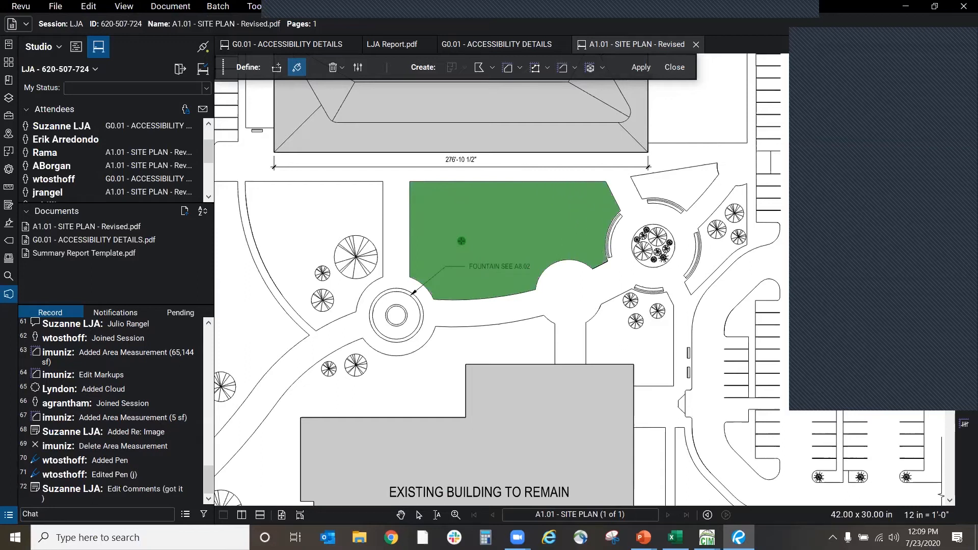
click(643, 68)
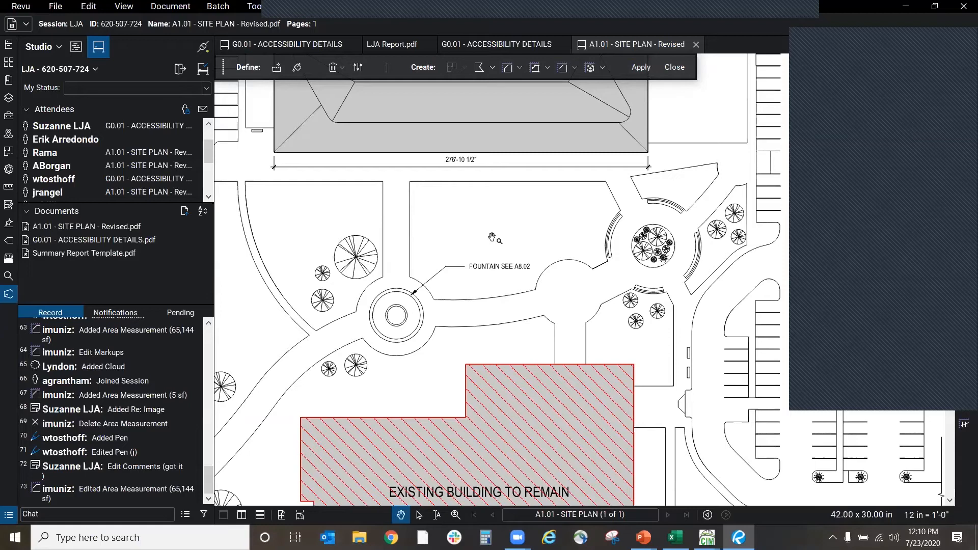
Step: Fill the lawn areas above and beside the fountain as further area measurements
click(297, 67)
drag(522, 225, 523, 225)
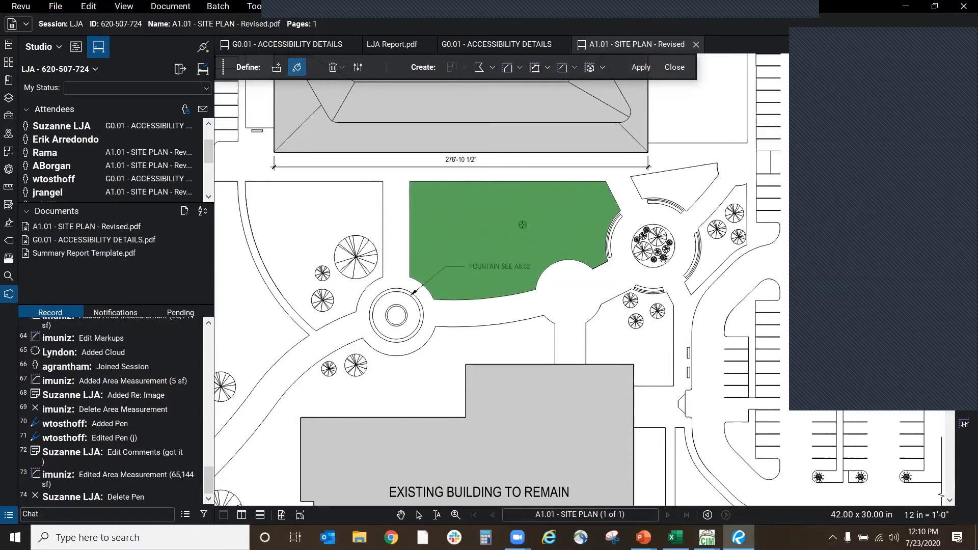
click(639, 69)
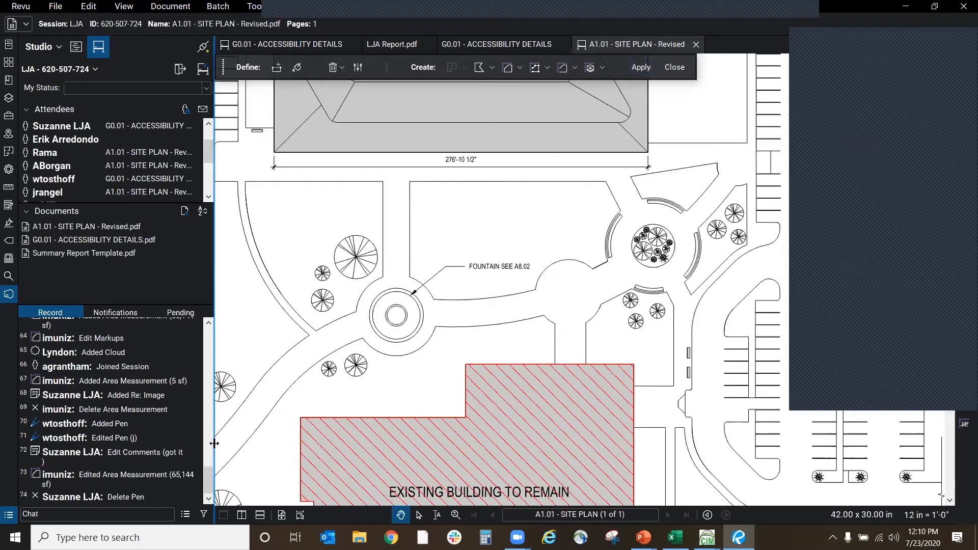
drag(482, 255, 452, 298)
click(519, 67)
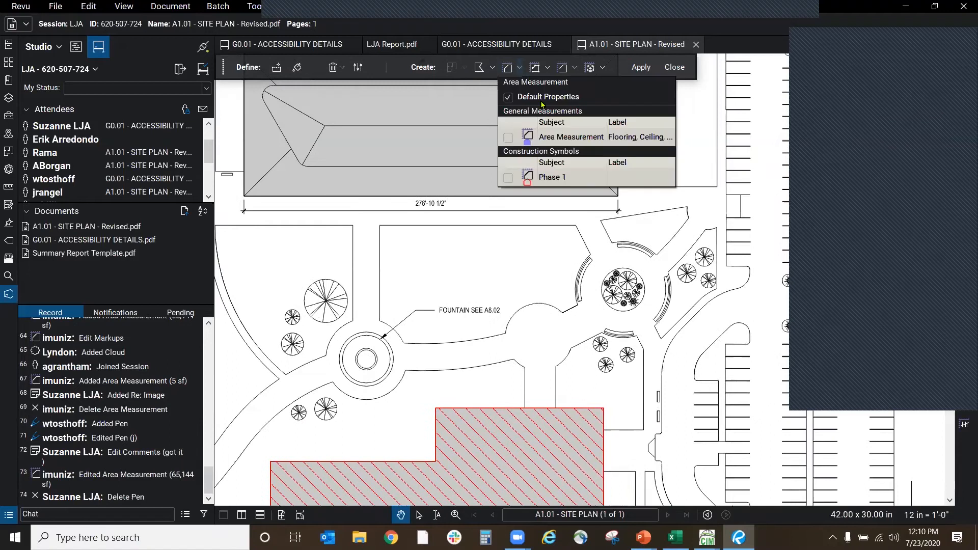
click(508, 143)
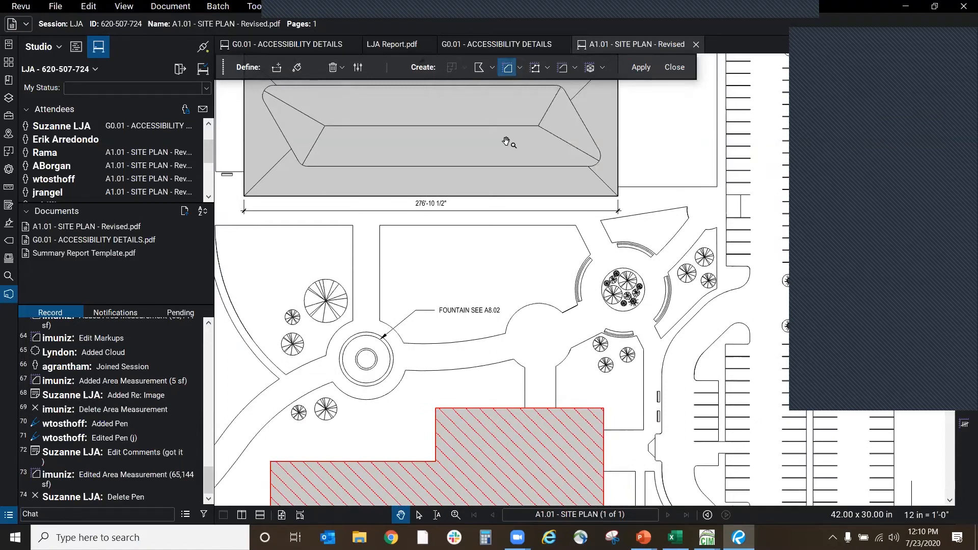
click(297, 67)
drag(439, 258, 439, 259)
click(641, 67)
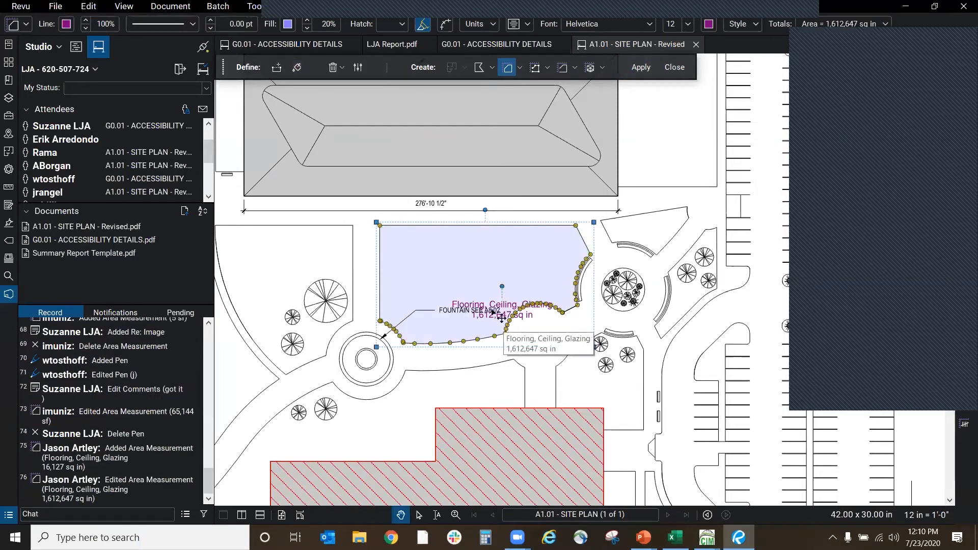
Step: Move the area label off the FOUNTAIN SEE A8.02 note, deselect it, and zoom out
drag(502, 318, 482, 282)
key(Escape)
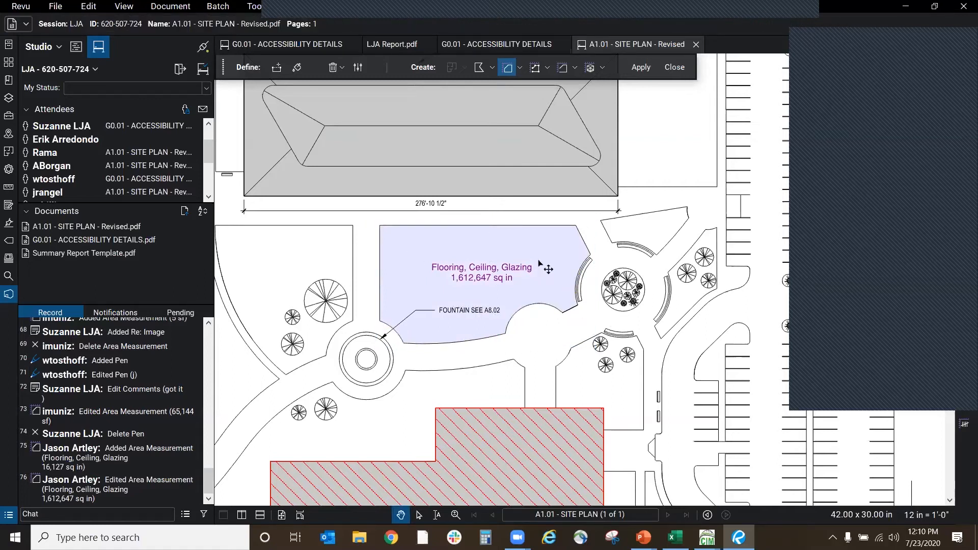
scroll(541, 266, down, 1)
scroll(537, 262, down, 1)
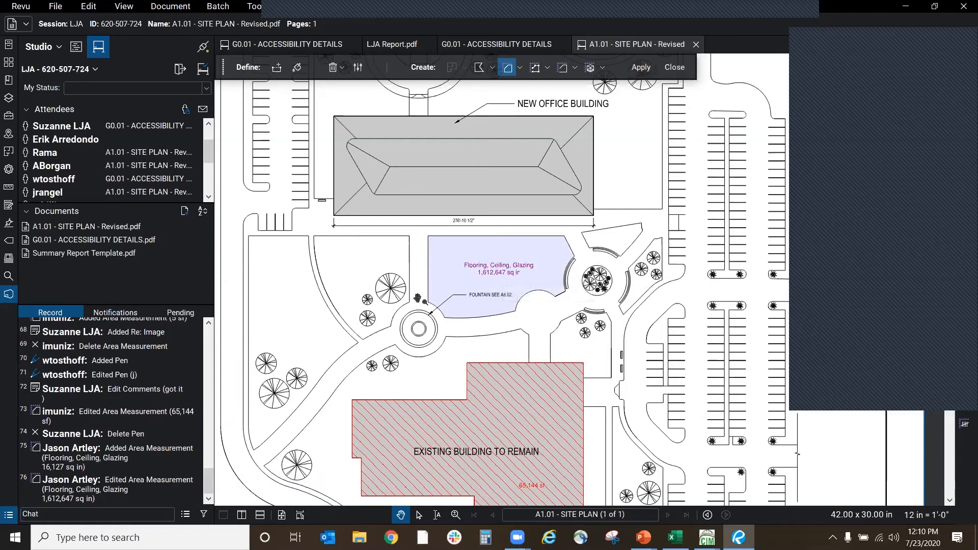
scroll(613, 305, down, 5)
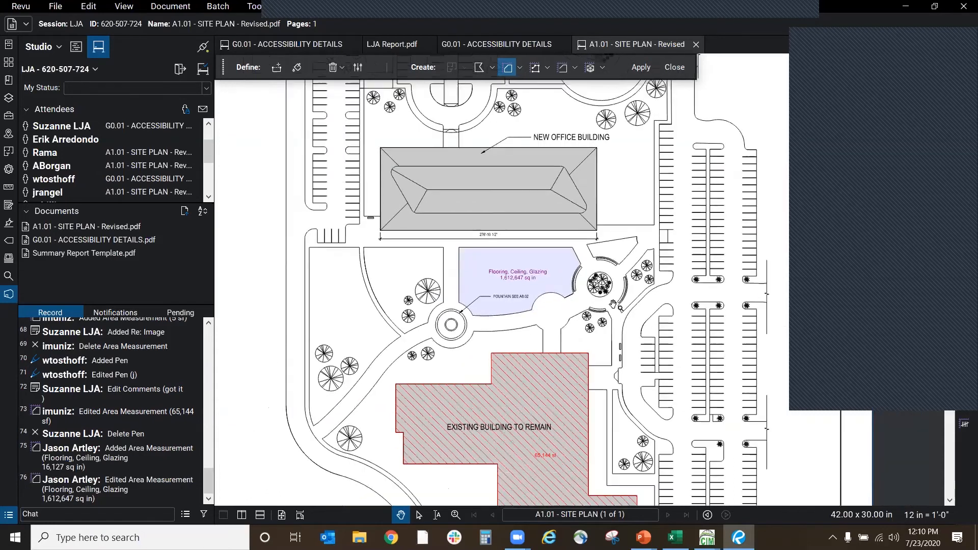
scroll(681, 286, down, 3)
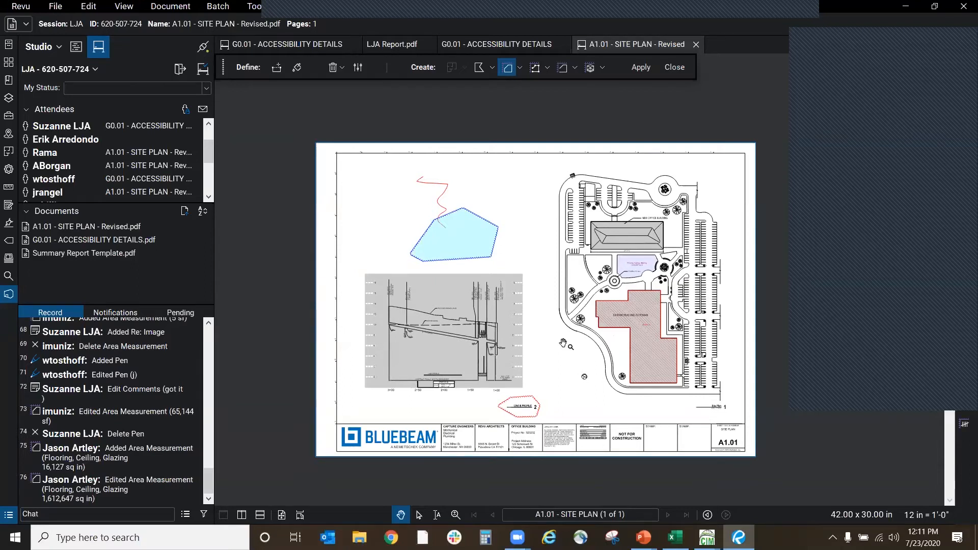
scroll(105, 166, down, 3)
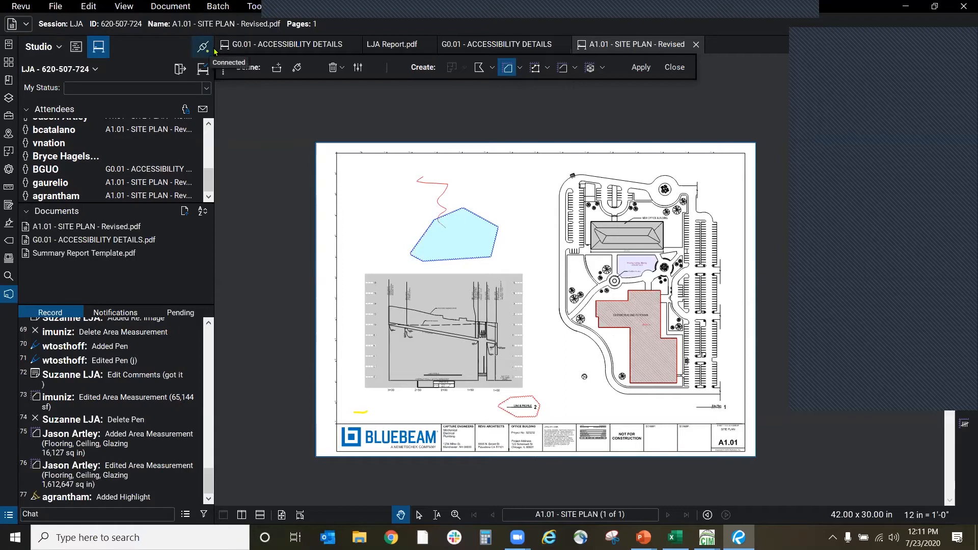
click(43, 46)
mouse_move(127, 68)
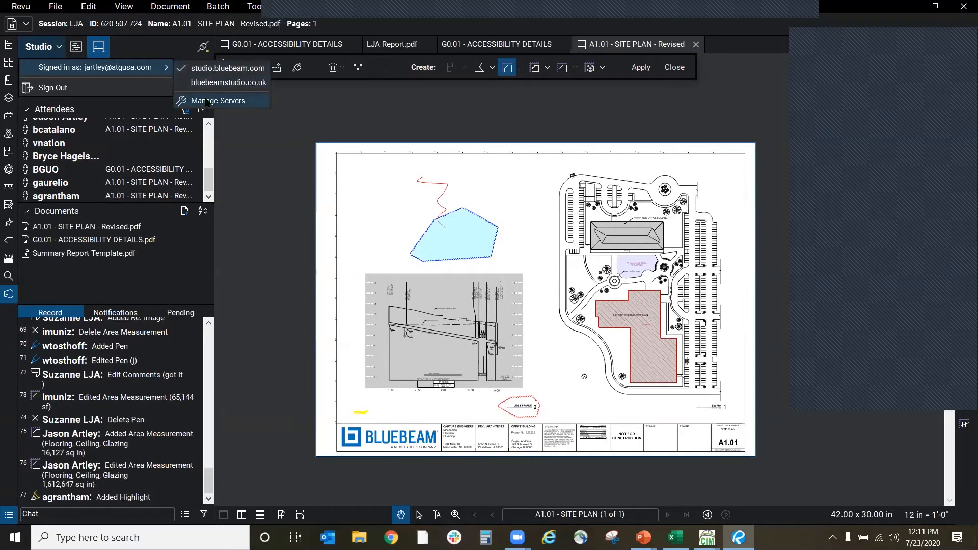
click(236, 102)
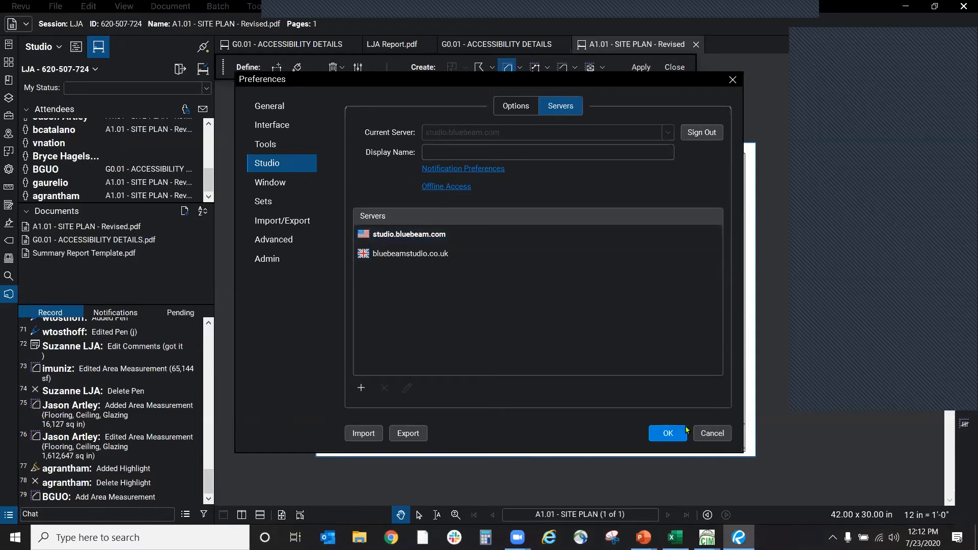
click(702, 433)
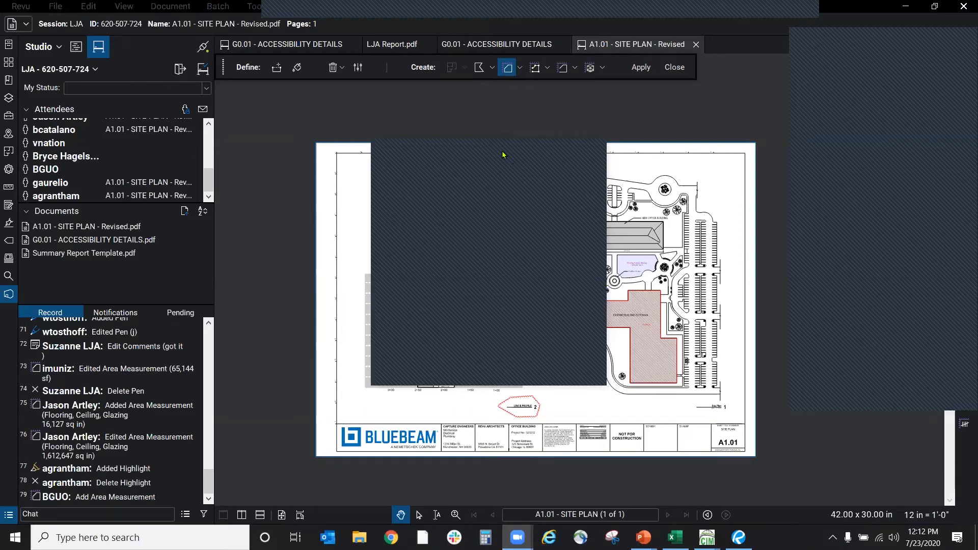
click(537, 154)
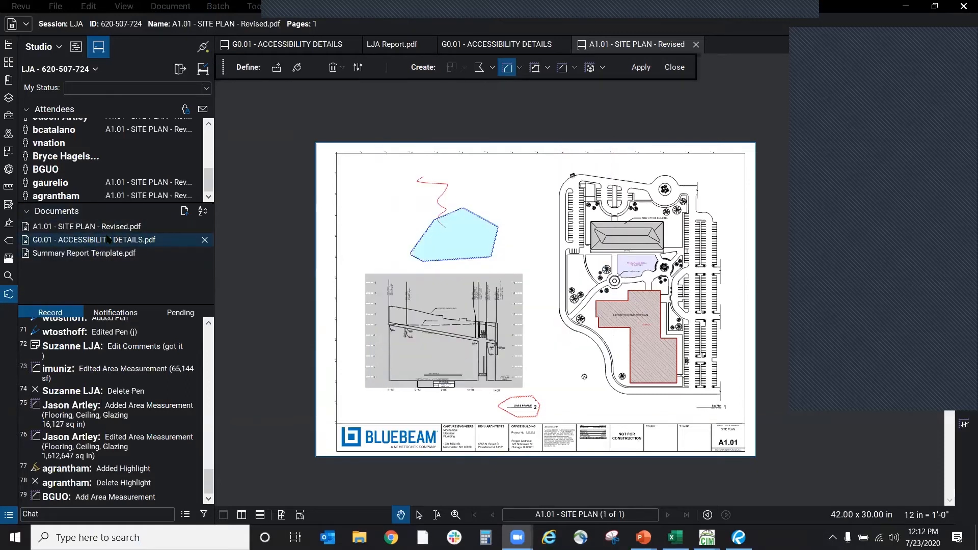
Step: Open Summary Report Template.pdf at Fit Page and browse the Tools > Markup list
double_click(76, 254)
scroll(438, 328, down, 5)
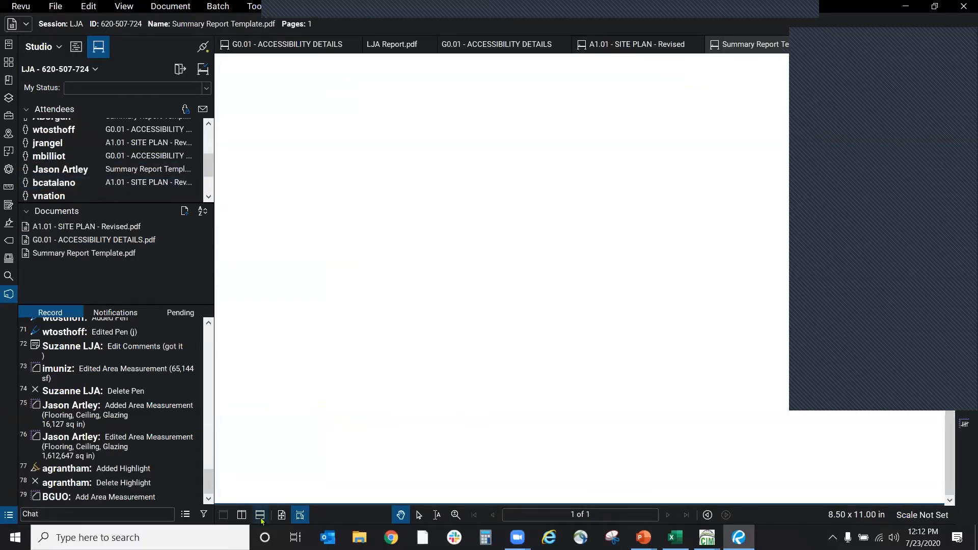
click(282, 515)
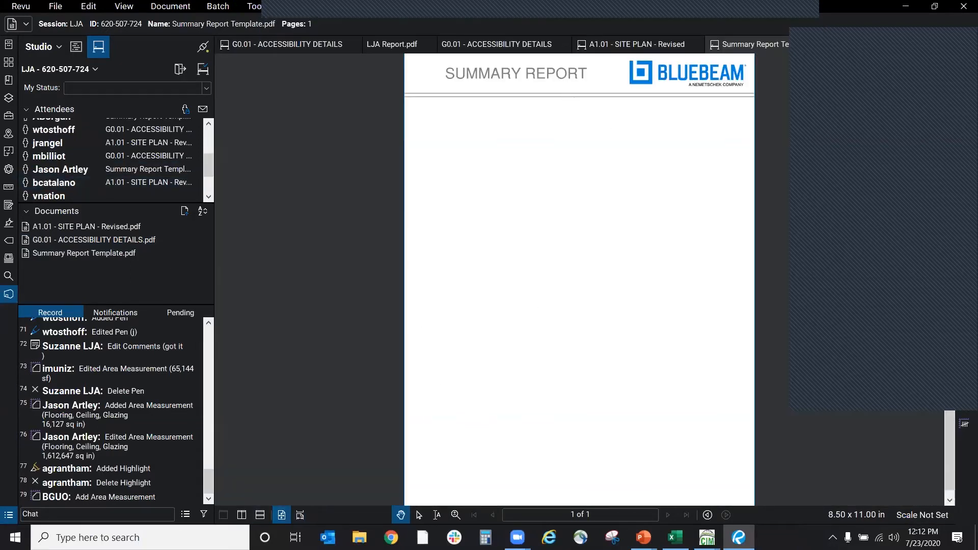
click(254, 6)
mouse_move(285, 19)
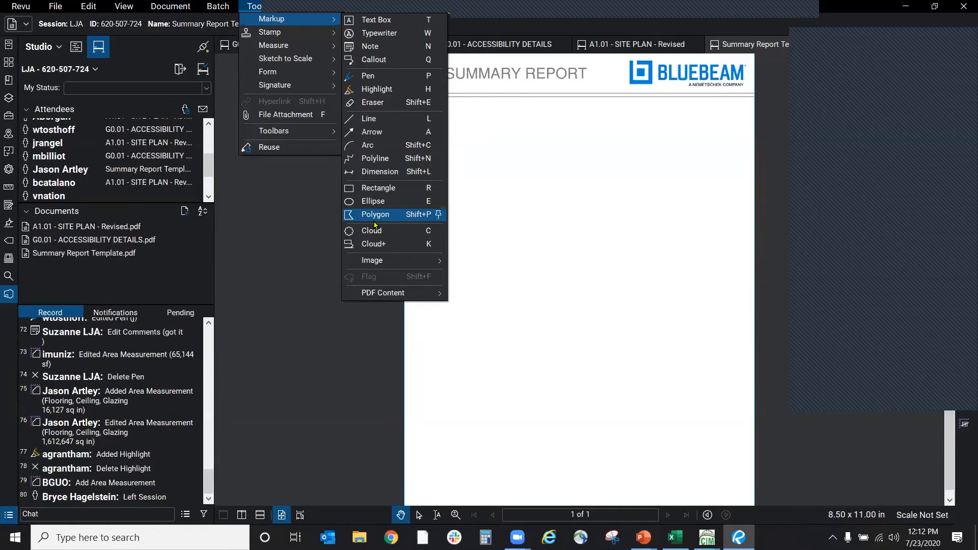
click(149, 315)
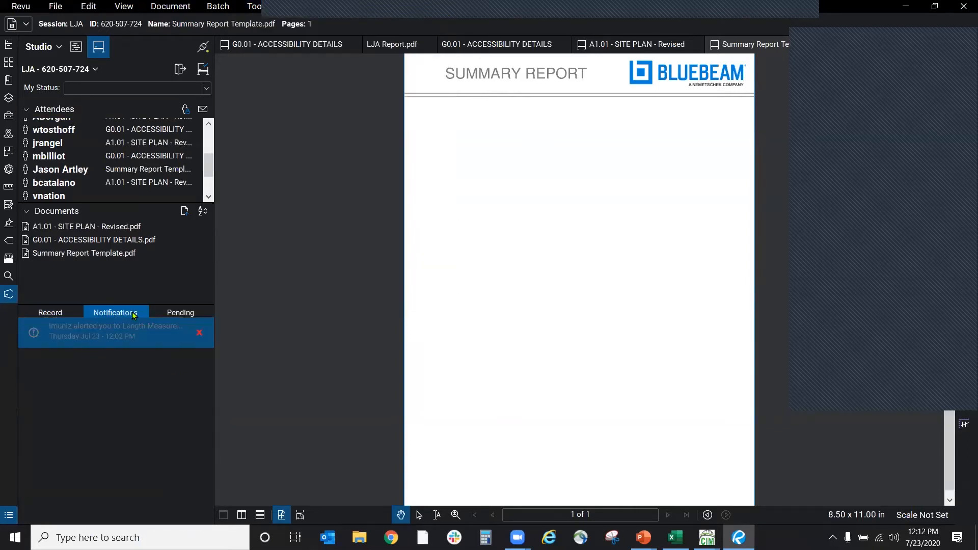
Step: Check the Notifications and Pending lists, then return to the A1.01 - SITE PLAN tab
click(181, 312)
click(53, 314)
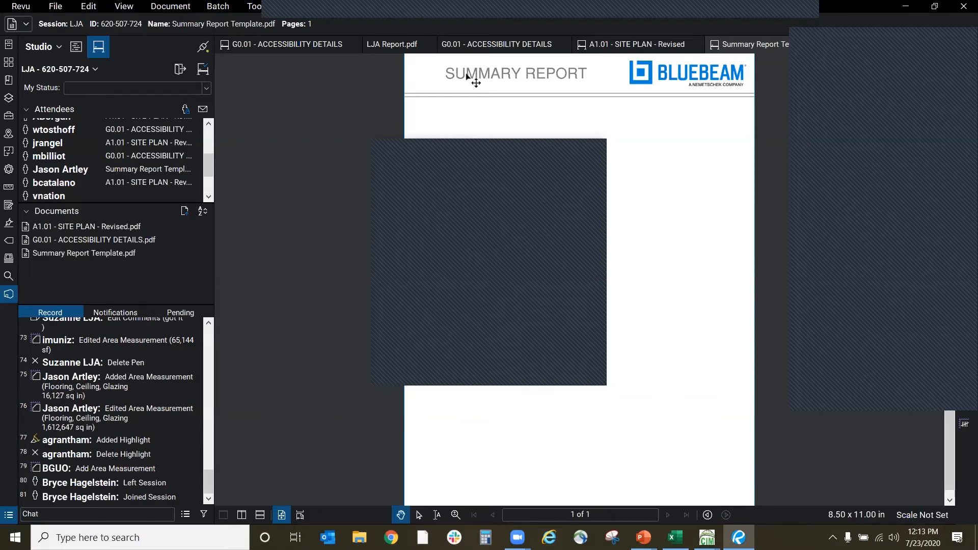
click(657, 48)
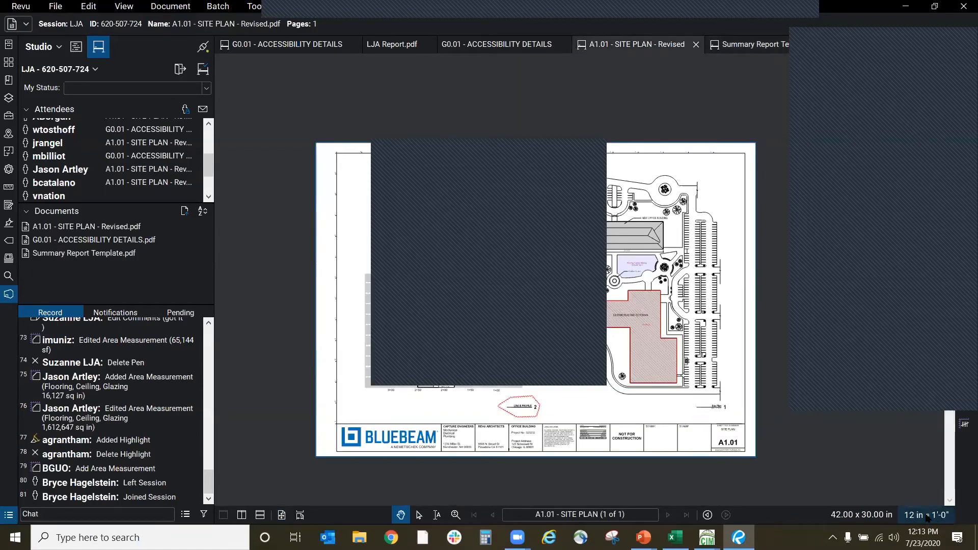
Step: Start a scale calibration with two points along a parking stall line, then cancel it
click(926, 517)
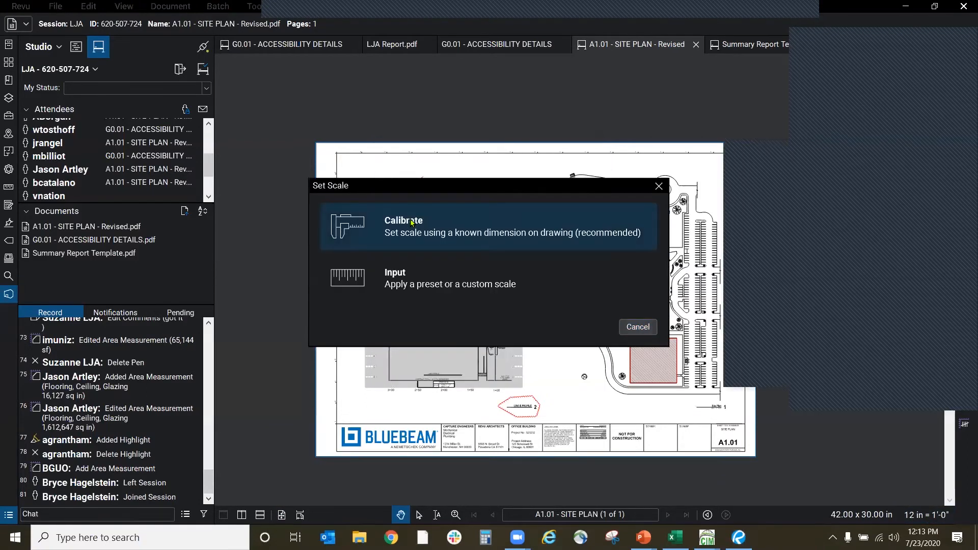
click(422, 222)
click(585, 307)
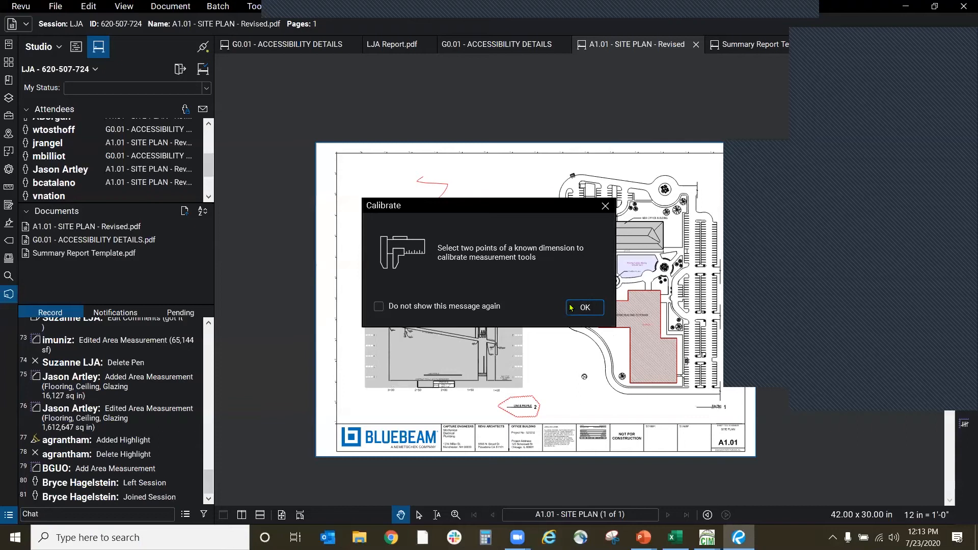
scroll(595, 285, up, 3)
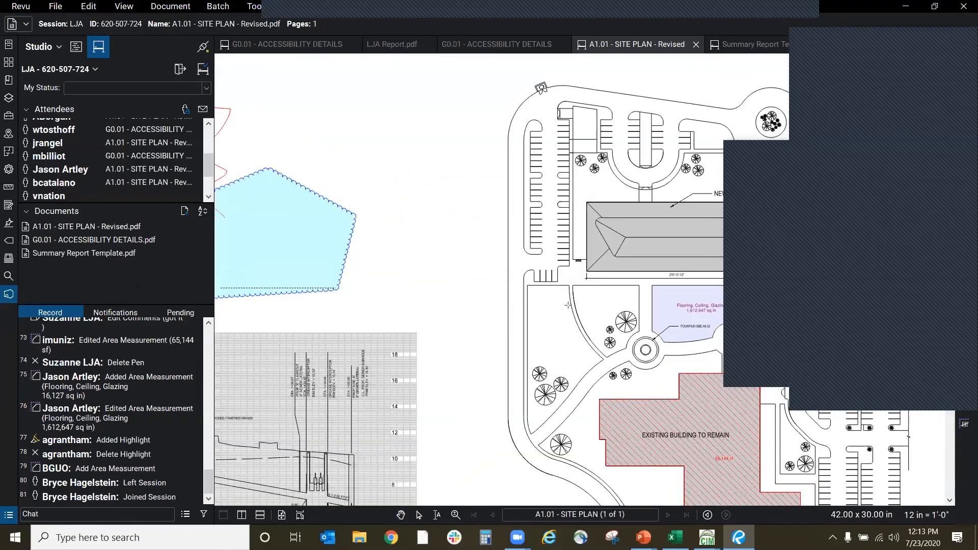
scroll(283, 209, down, 3)
scroll(601, 250, up, 2)
scroll(602, 250, up, 5)
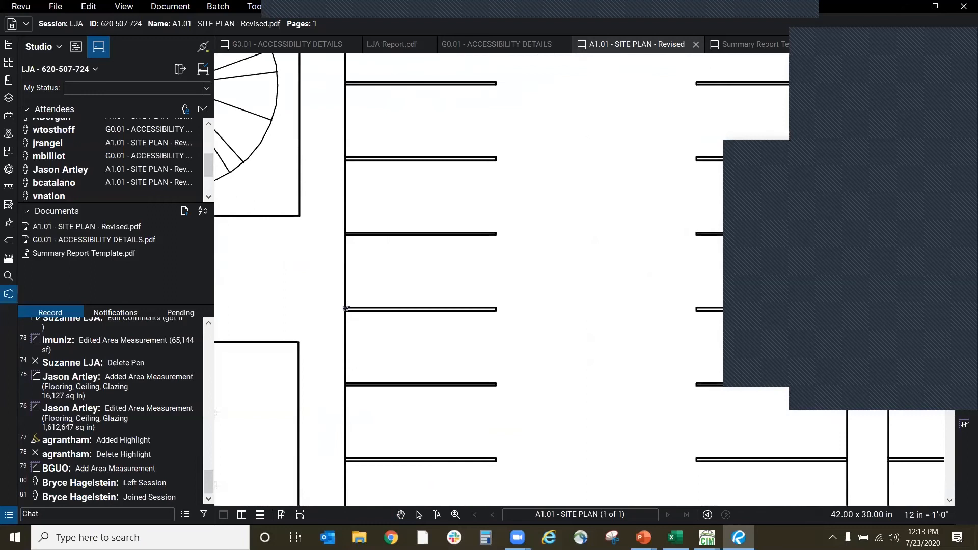
click(346, 311)
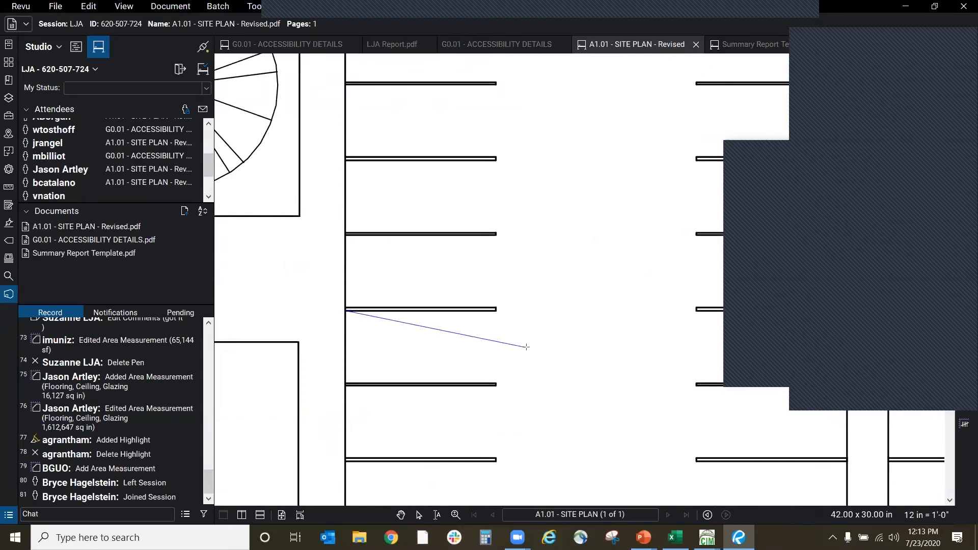
click(495, 311)
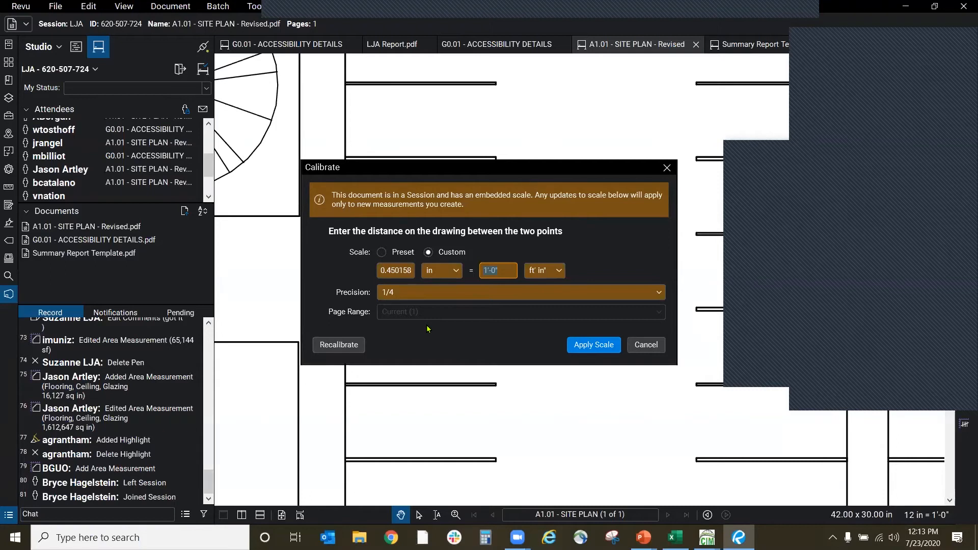
click(951, 252)
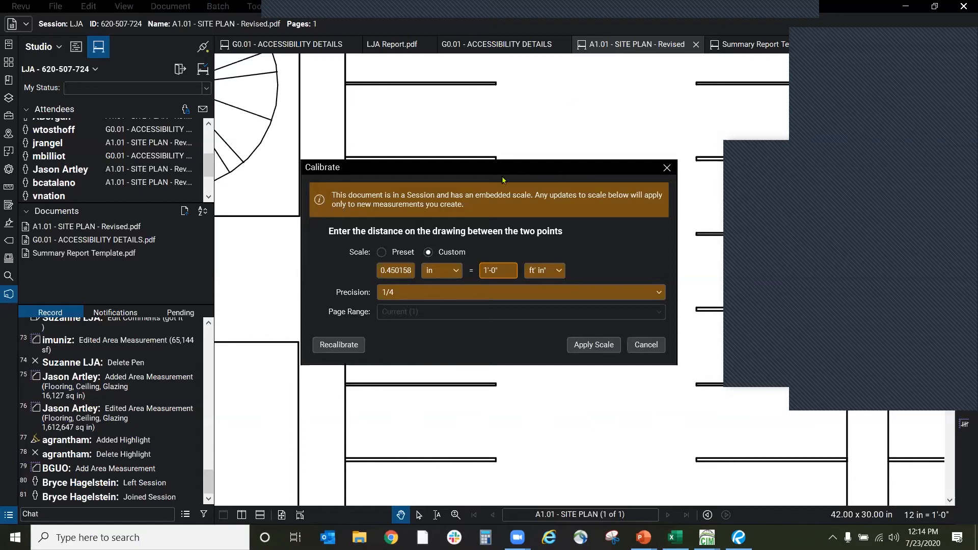
click(646, 345)
Step: Restart Calibrate, acknowledge its instructions, and review the Studio session notifications
click(922, 516)
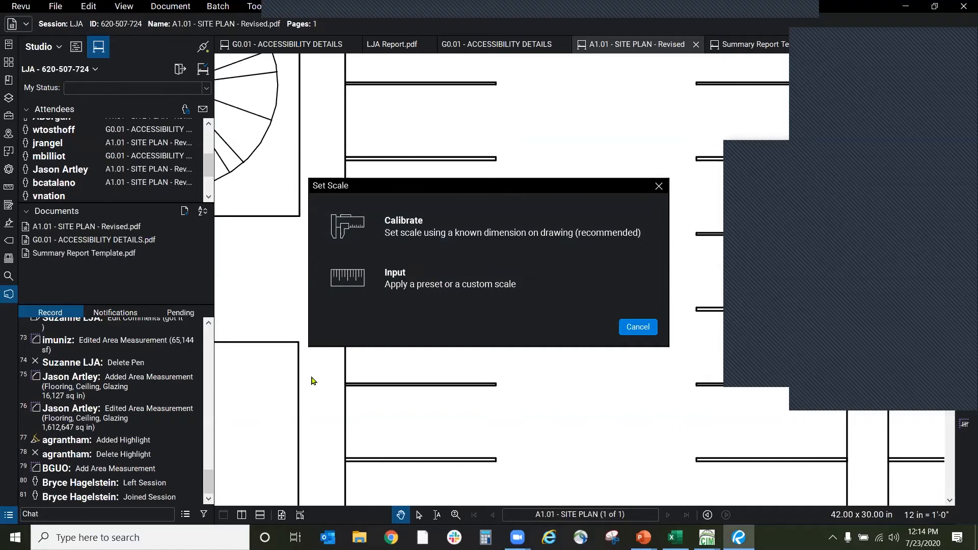
click(443, 221)
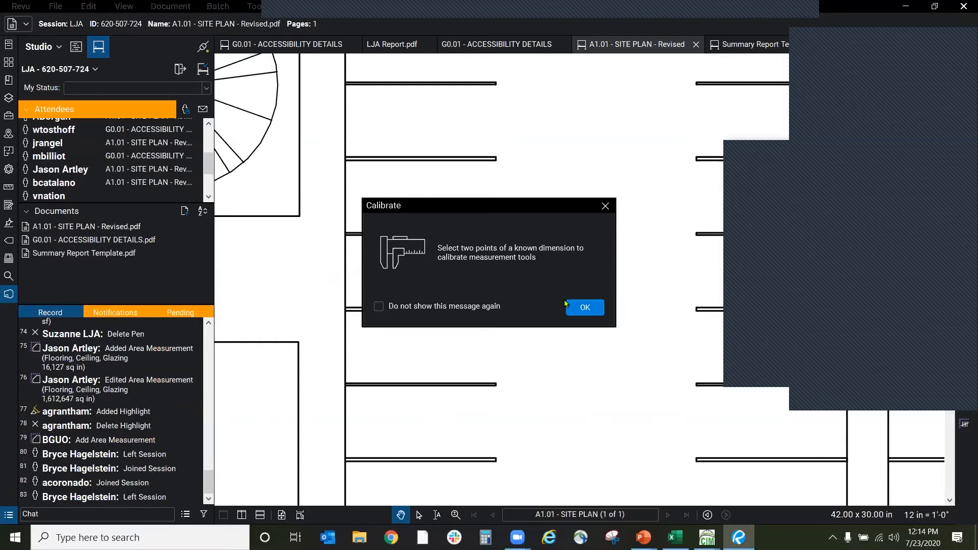
click(585, 307)
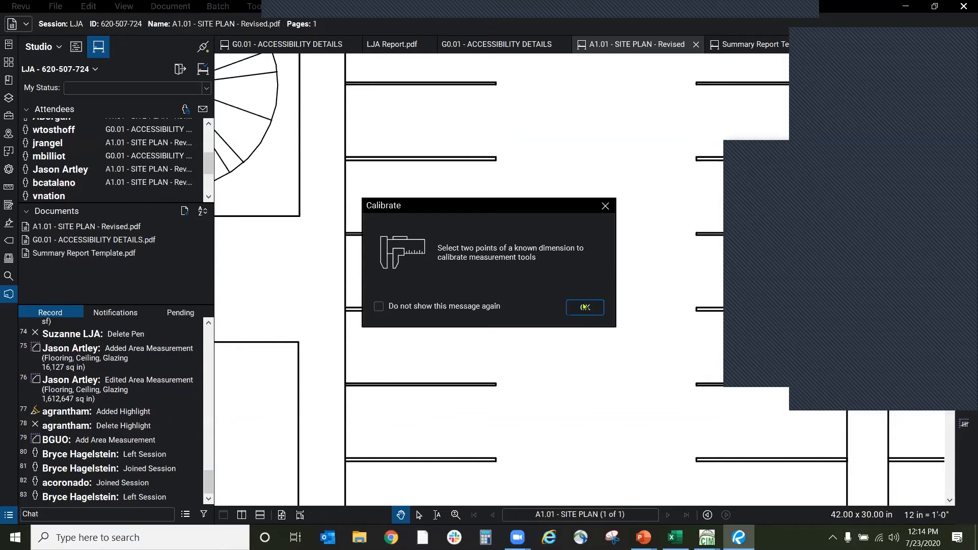
click(112, 314)
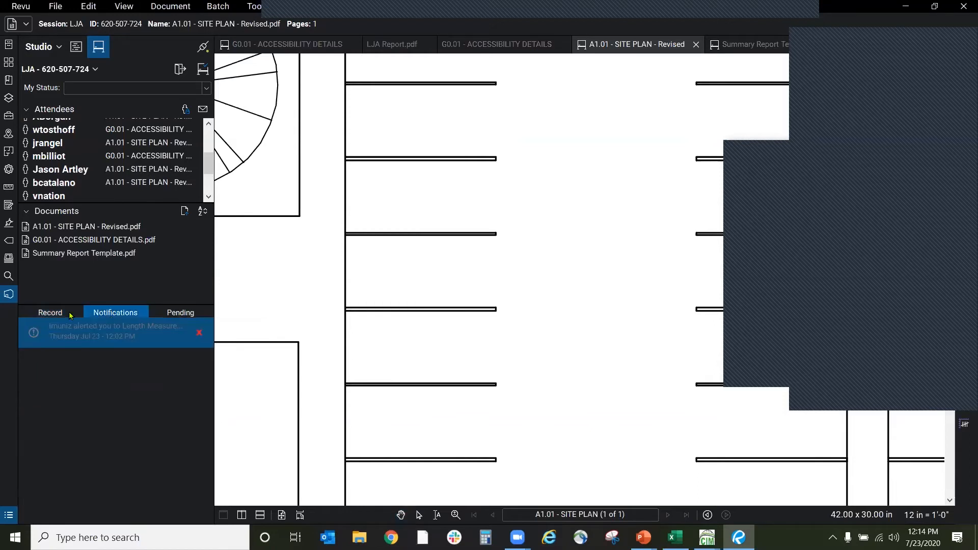
click(60, 316)
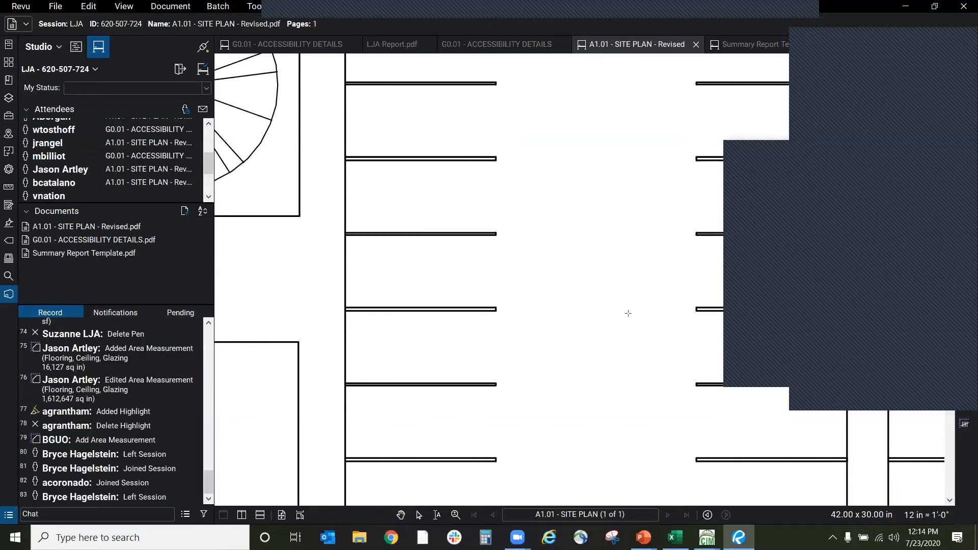
Step: Confirm version 2019.1.20 in Revu's About box, then bring the Excel layer quantities workbook forward
right_click(300, 9)
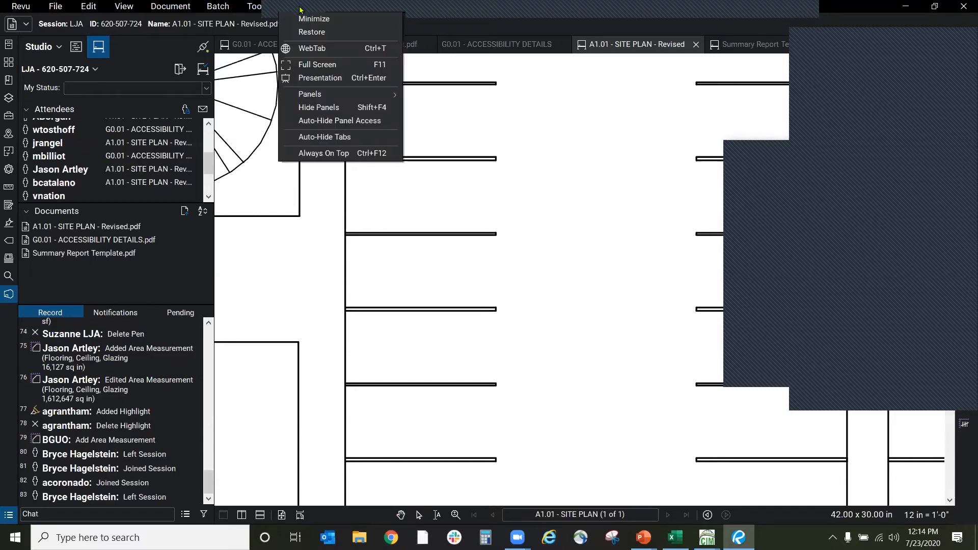
key(Escape)
click(19, 6)
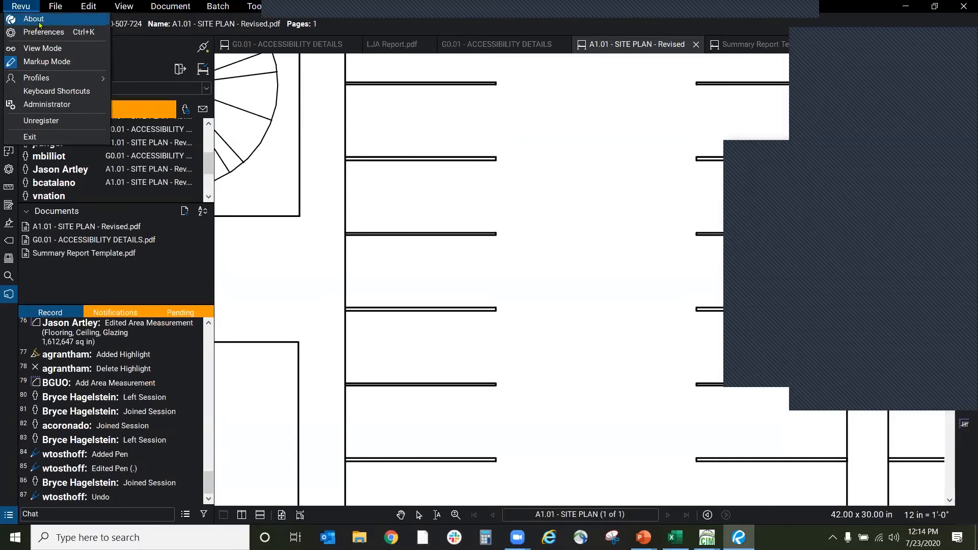
click(42, 21)
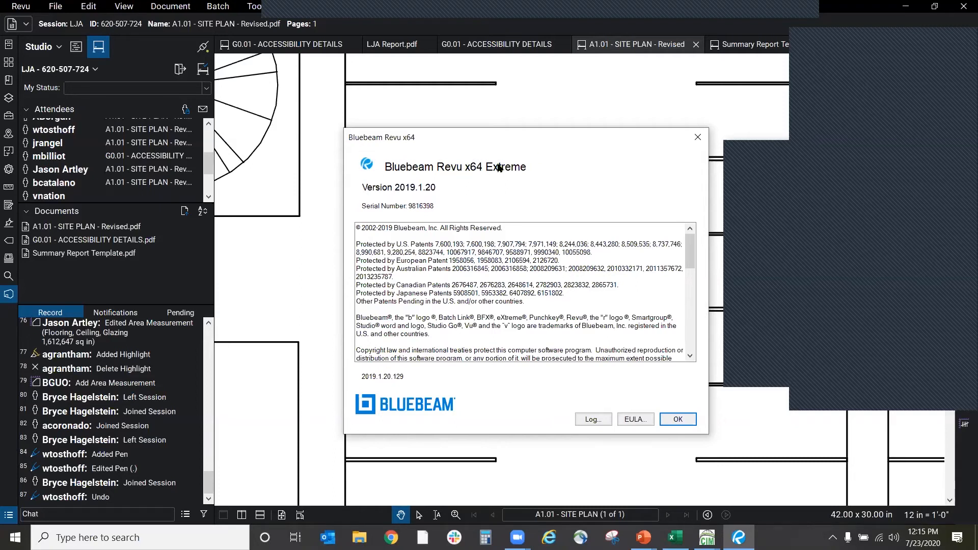
click(679, 419)
click(675, 538)
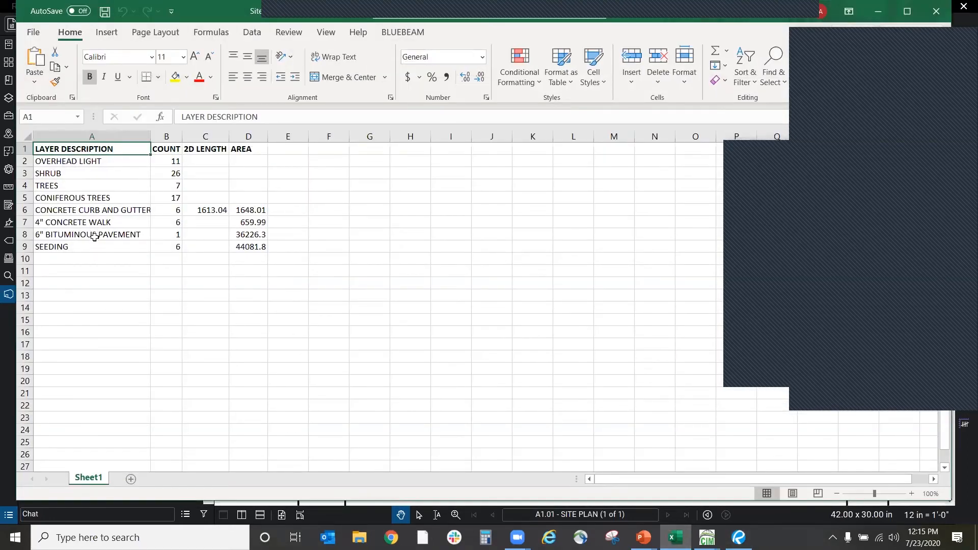
Step: Start a Quantity Link from cell D2, cancel without adding files, and return to Bluebeam
click(249, 162)
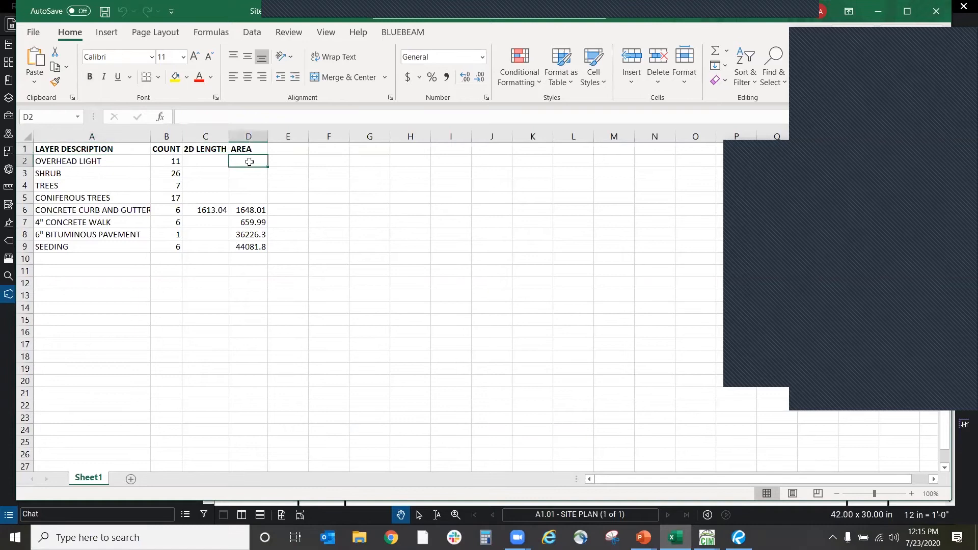
right_click(249, 161)
mouse_move(312, 148)
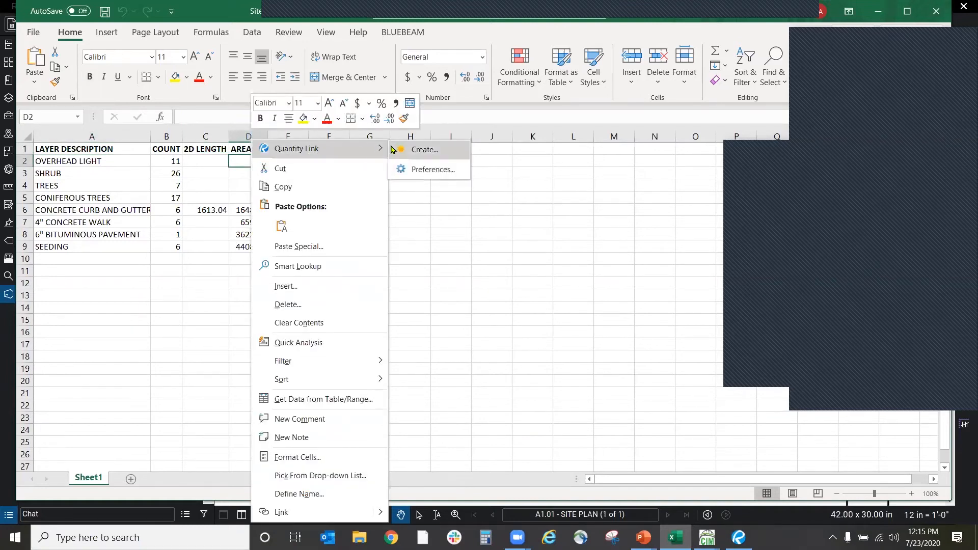
click(440, 151)
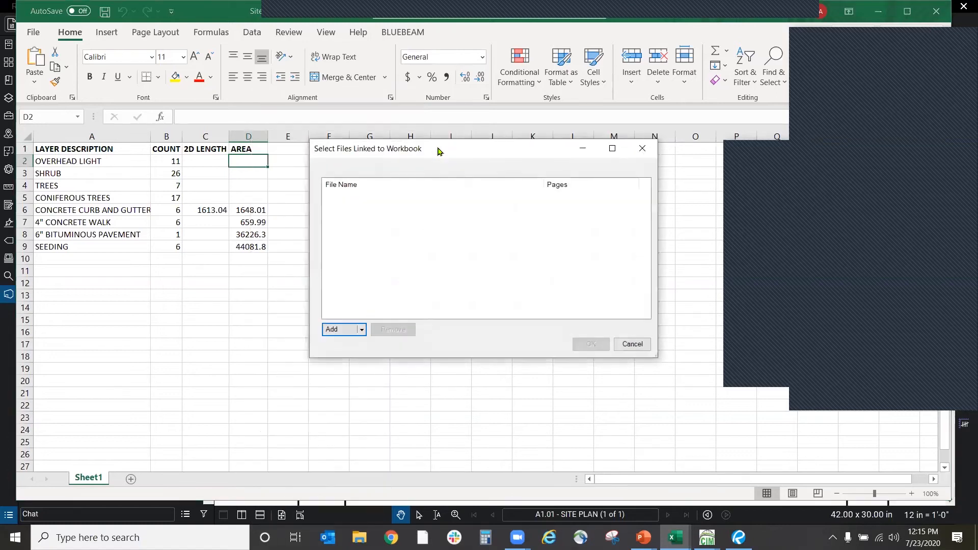
click(361, 330)
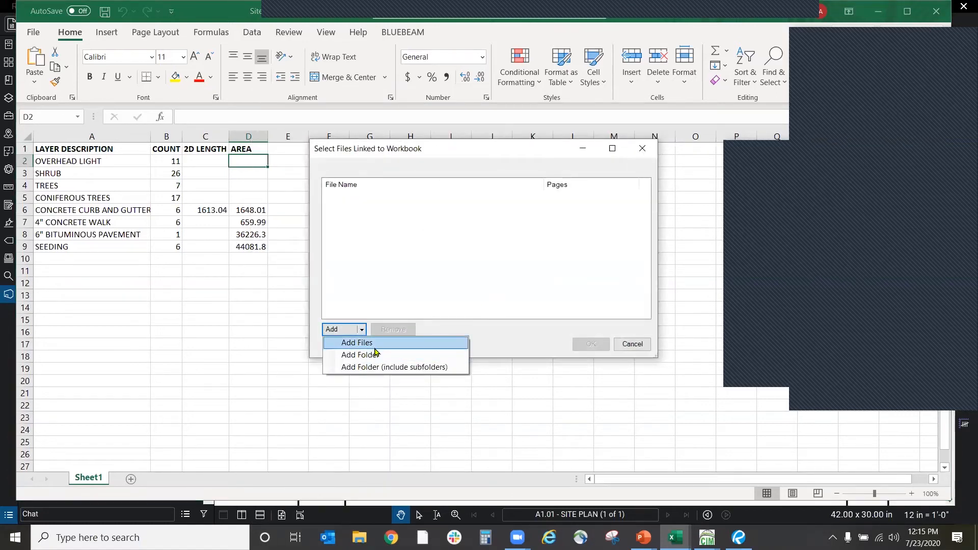
click(626, 345)
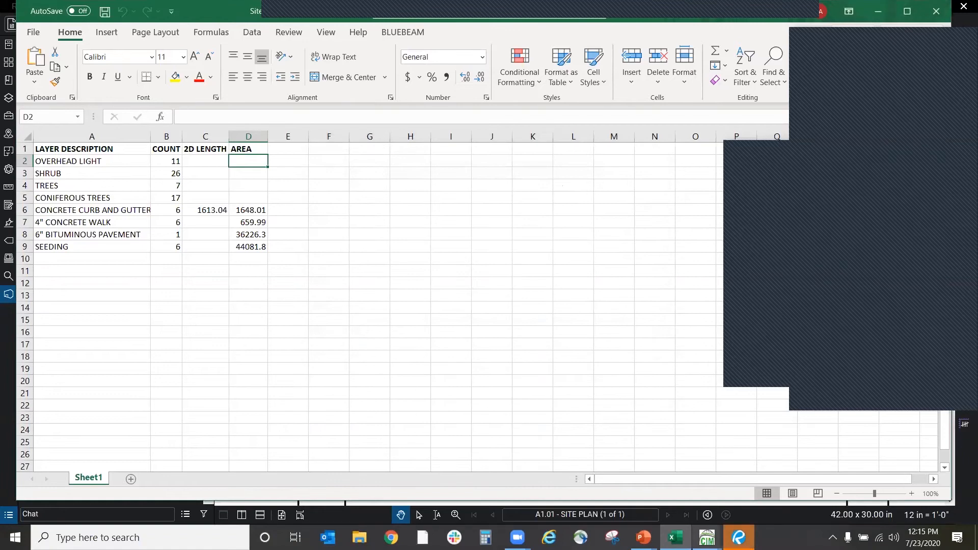
click(739, 537)
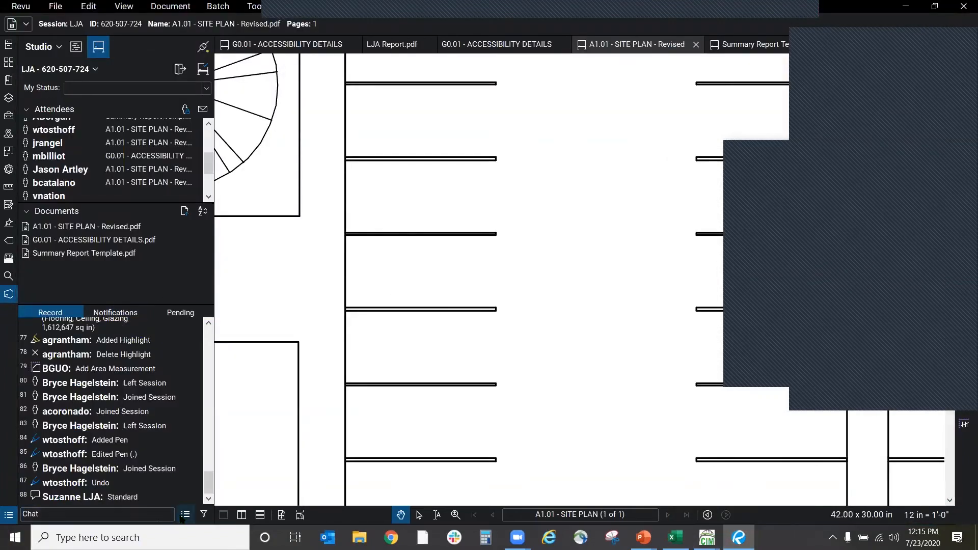
Step: Show the Markups List and zoom to the 65,144 sf building area measurement
click(9, 515)
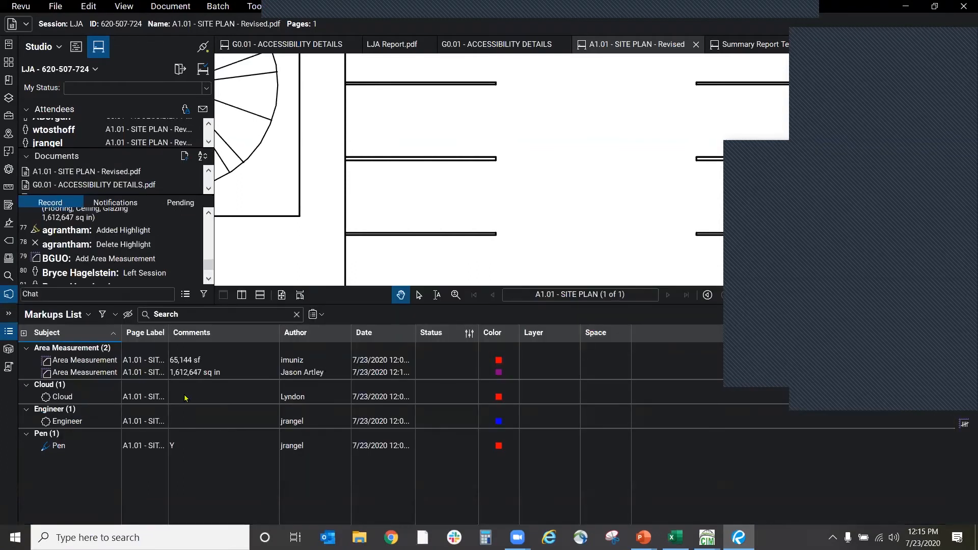
click(190, 372)
click(191, 361)
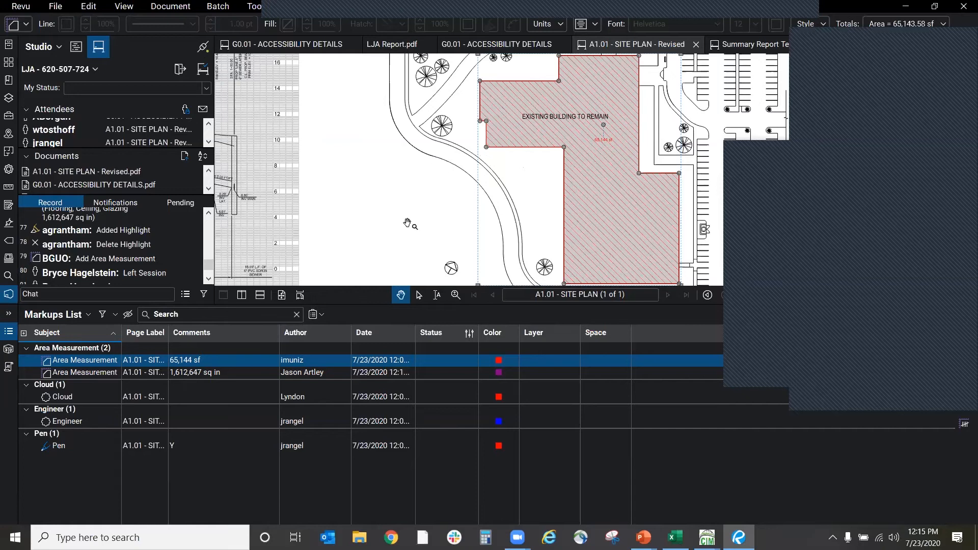
click(402, 247)
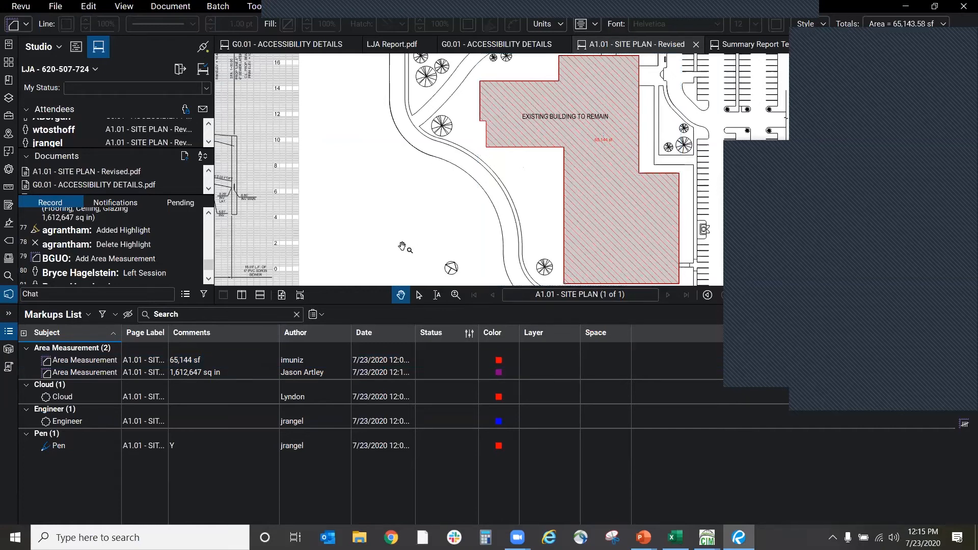
double_click(200, 359)
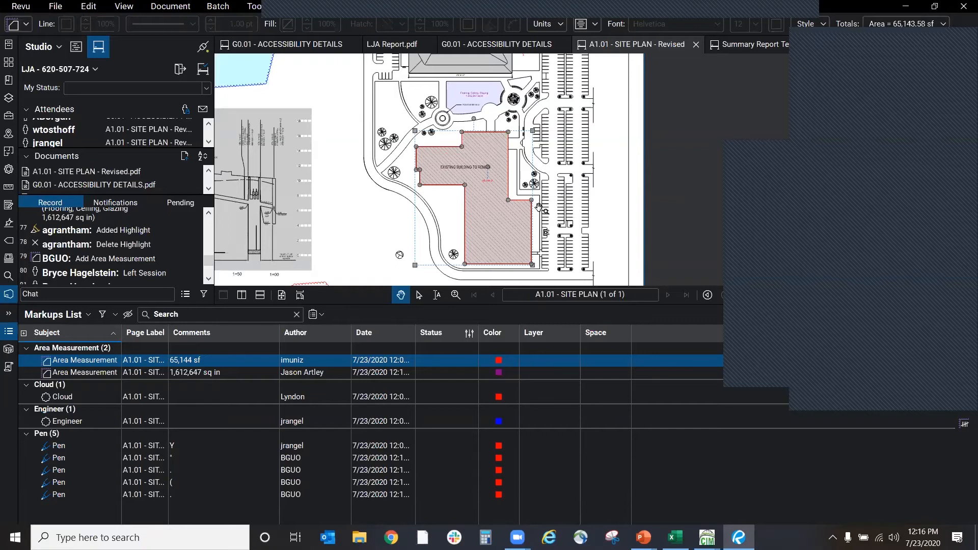
Step: Dismiss the Session Report without creating it and bring up the Summary export choices
click(188, 297)
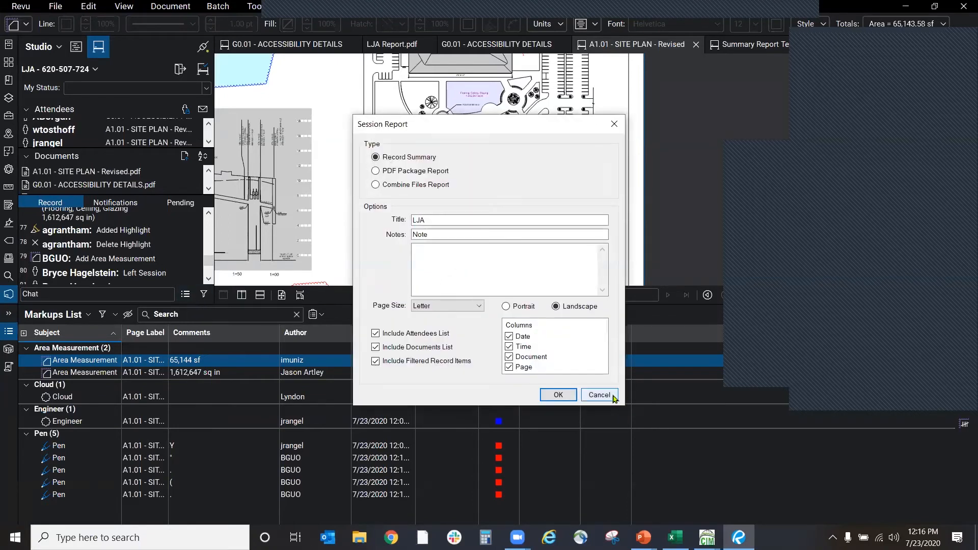
click(599, 396)
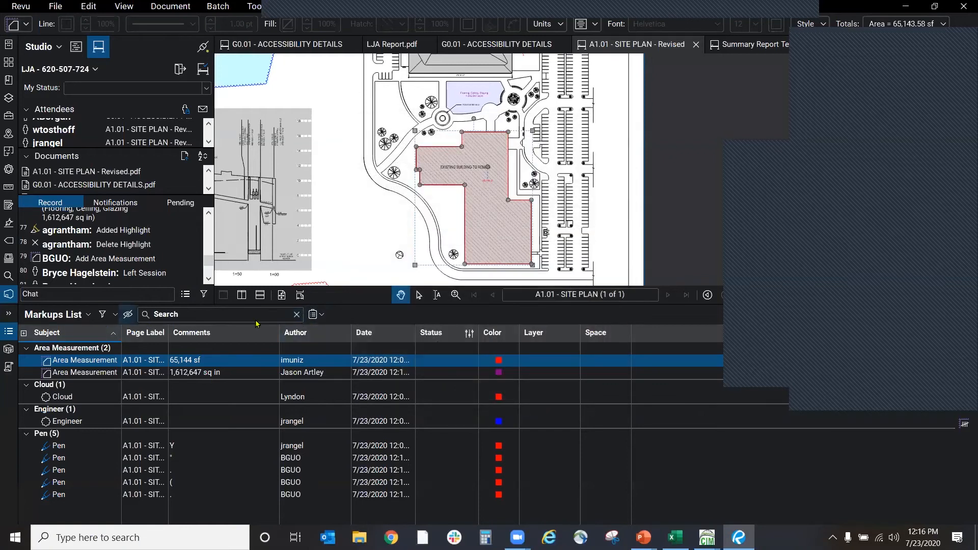
click(317, 314)
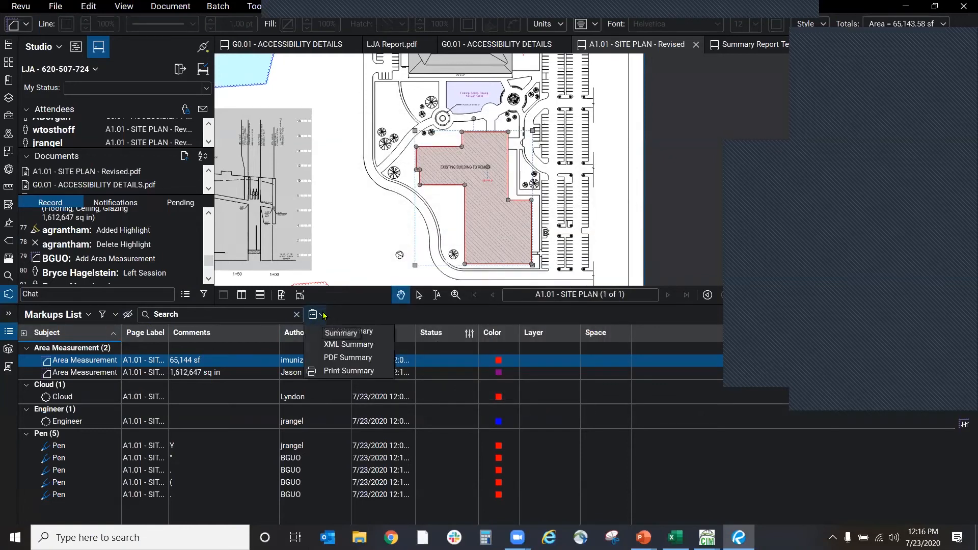
Step: Try generating a CSV Summary twice, each time hitting the no-matching-annotations error
click(358, 335)
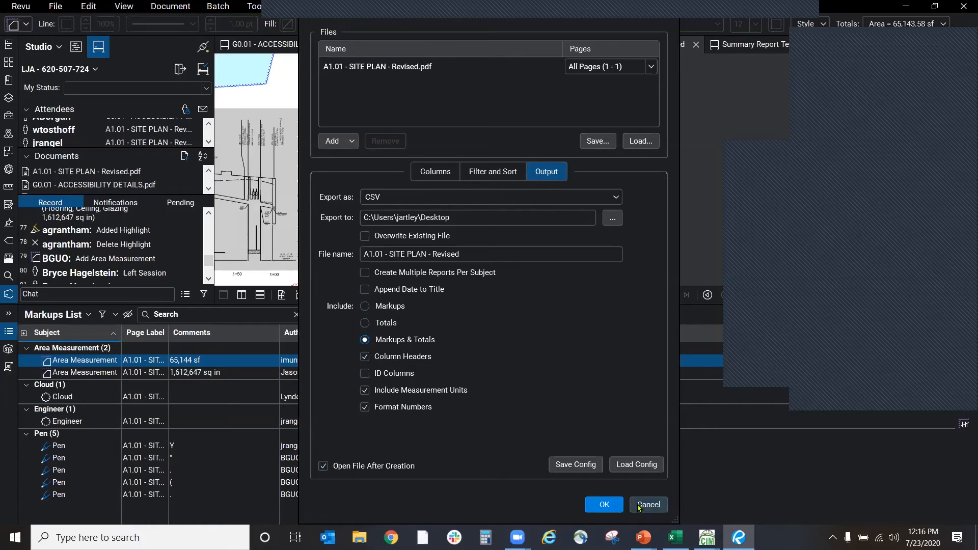
click(598, 505)
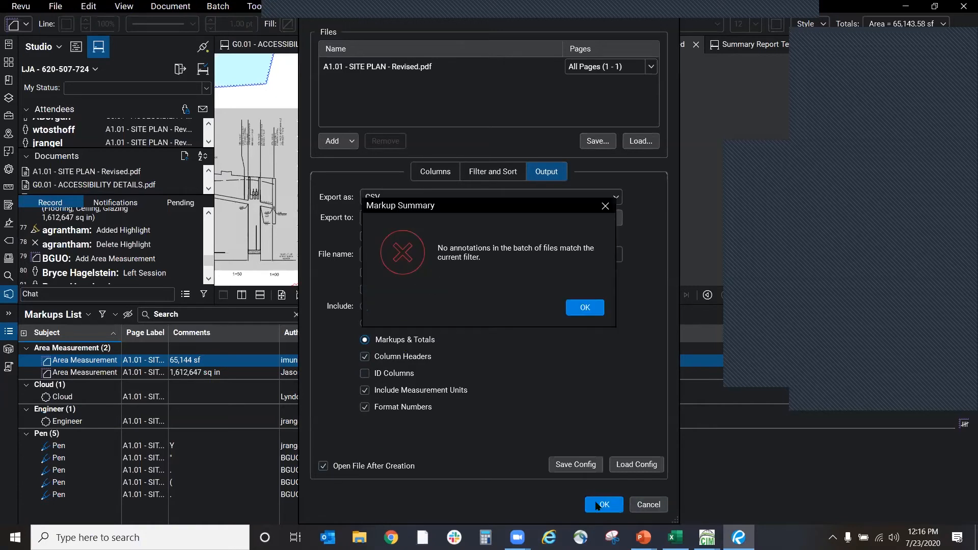
click(585, 308)
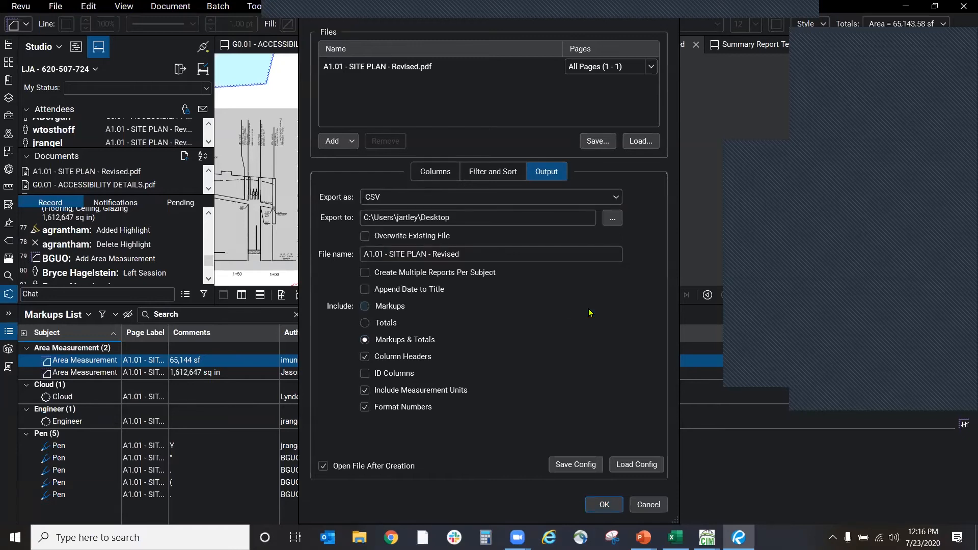
click(474, 177)
click(451, 174)
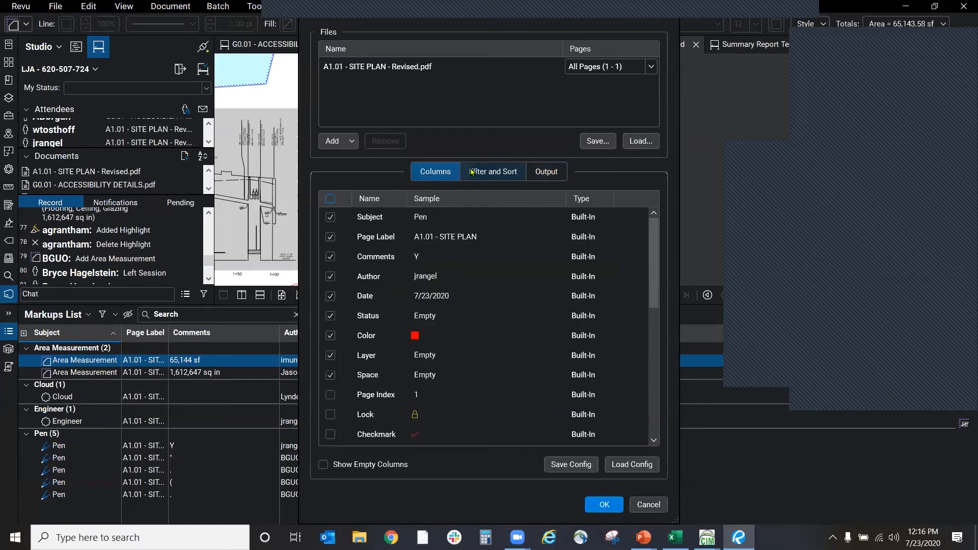
click(489, 173)
click(547, 172)
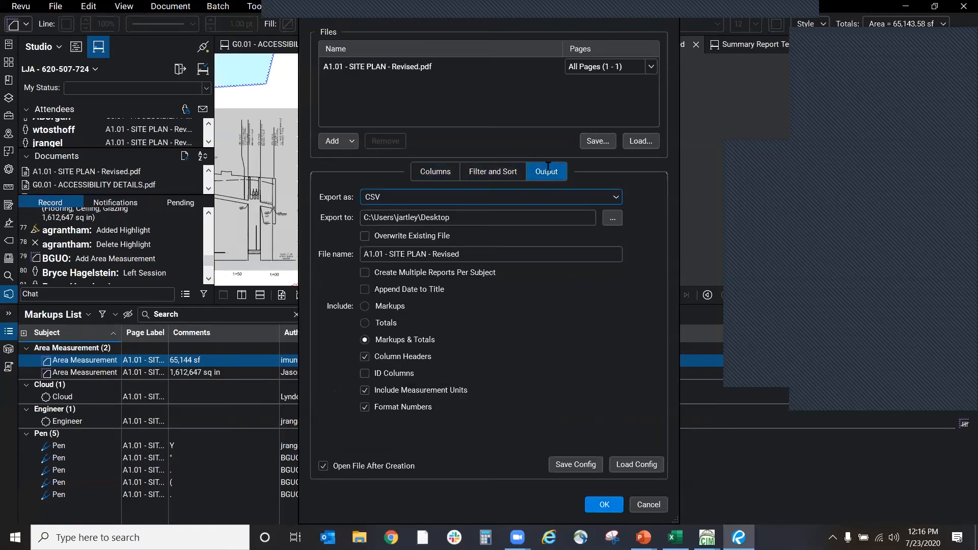
click(604, 504)
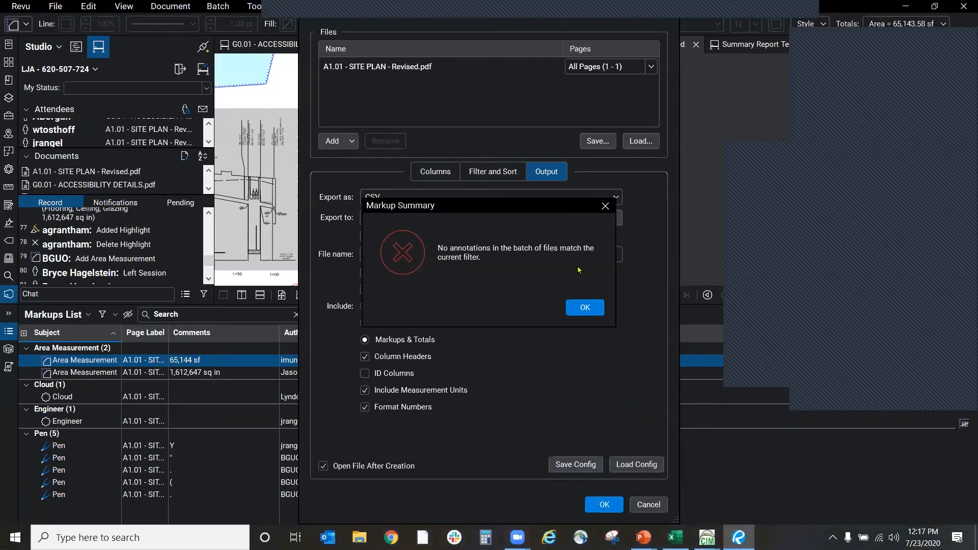
click(585, 308)
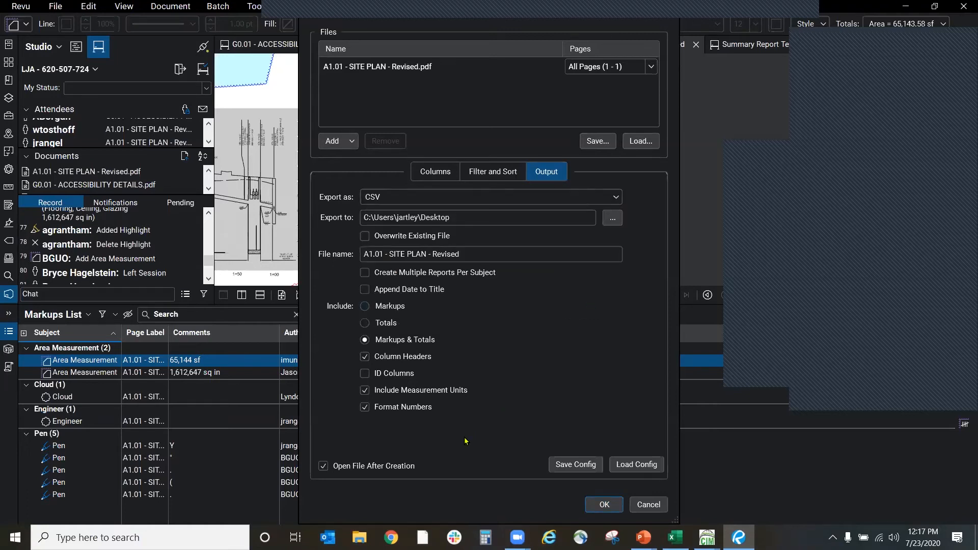
Step: Select the Subject filter, enable Show All Columns, and export the CSV summary
click(484, 176)
click(404, 217)
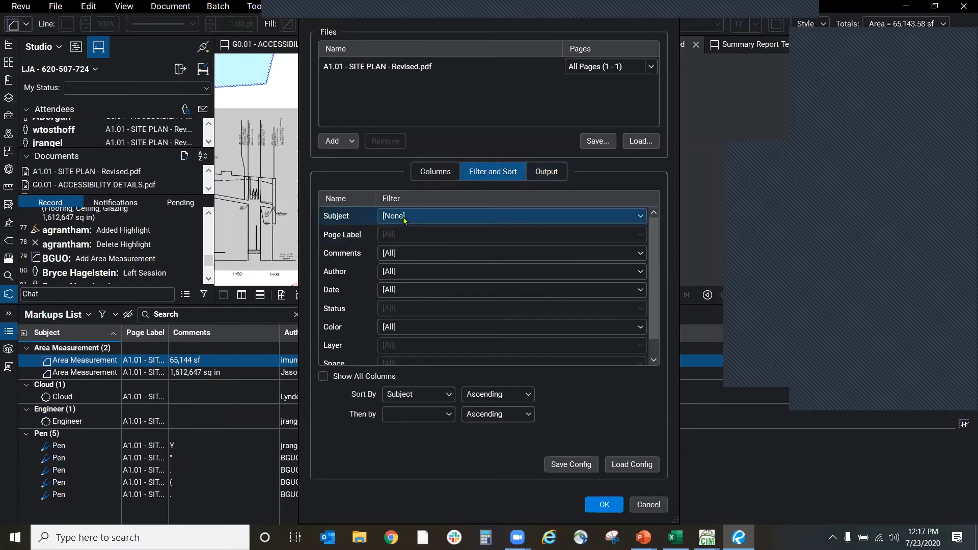
scroll(424, 293, down, 1)
click(378, 377)
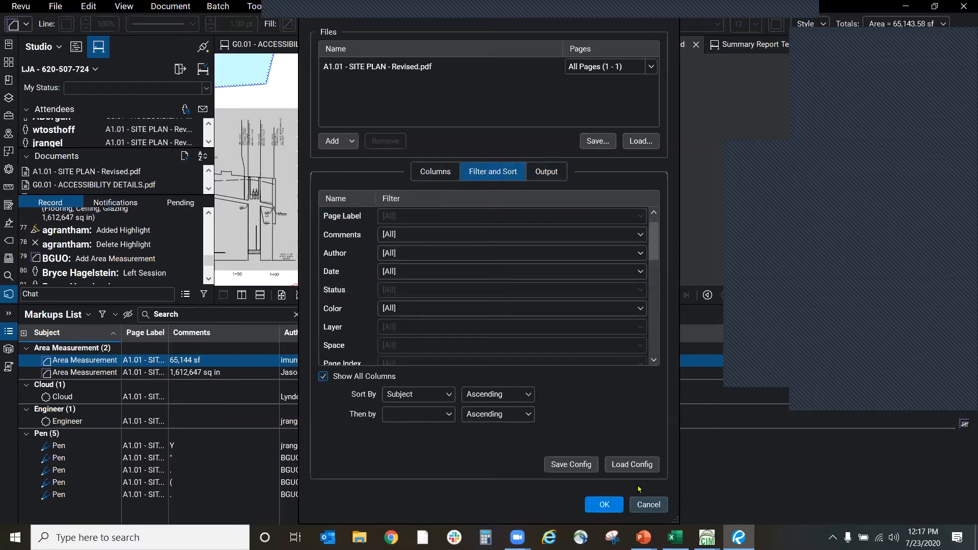
click(599, 505)
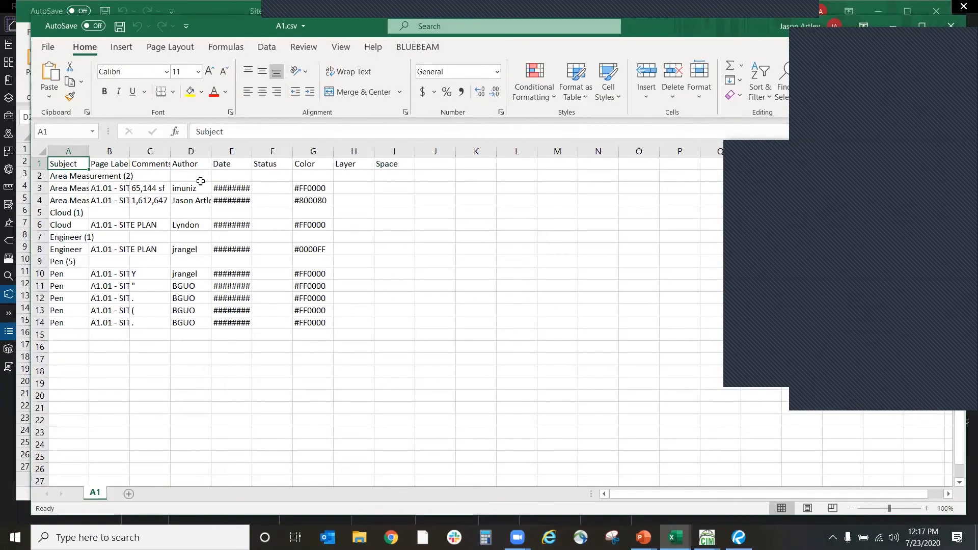
Step: Widen columns A and C and compare the 65,144 sf and 1,612,647 sq in comments
drag(88, 147, 142, 148)
drag(222, 154, 315, 151)
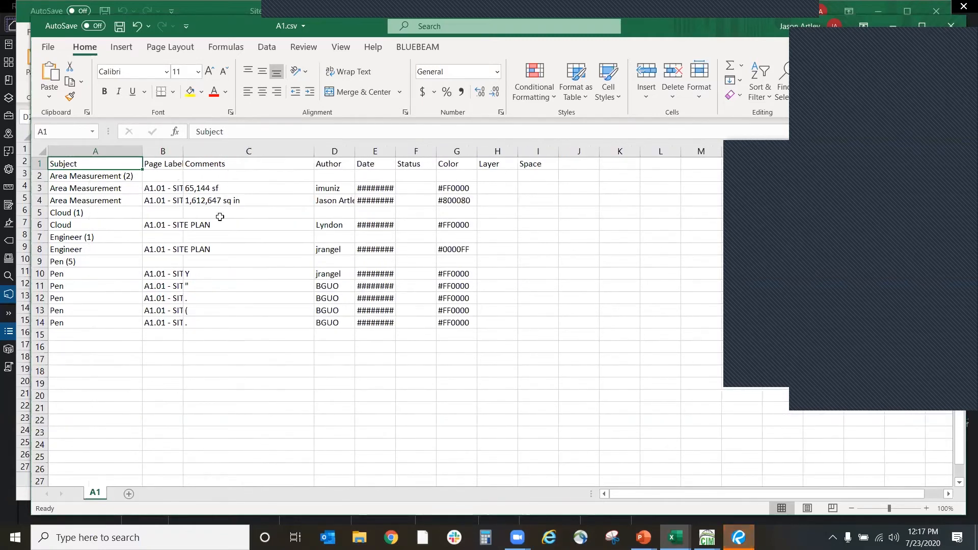
click(234, 199)
click(234, 198)
click(231, 188)
click(229, 203)
click(231, 190)
click(229, 201)
click(228, 190)
click(230, 201)
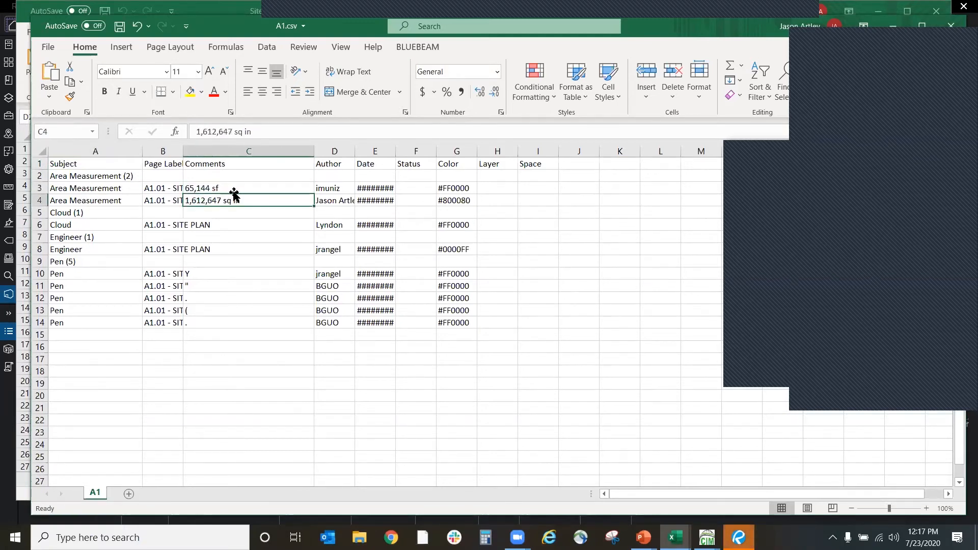
Step: Close A1.csv without saving changes
drag(730, 37, 684, 24)
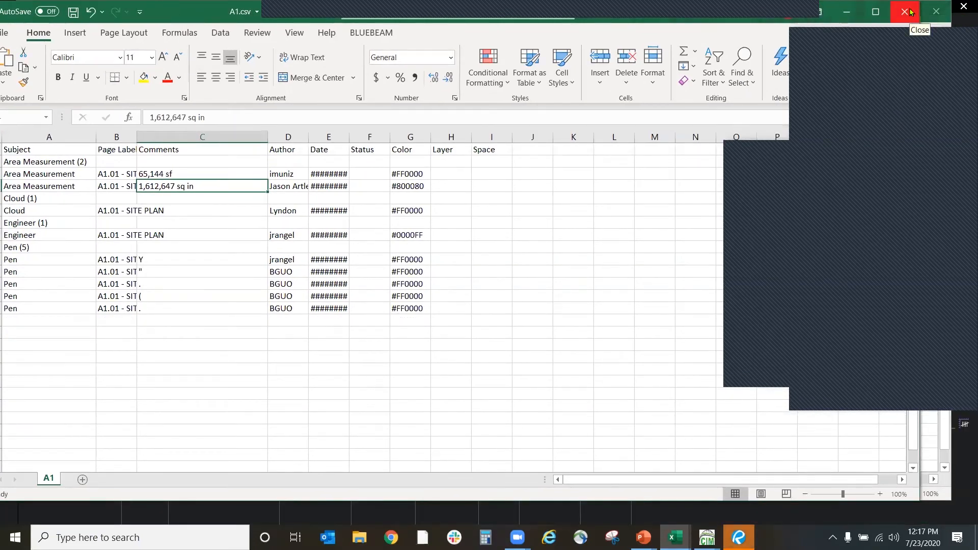
click(909, 12)
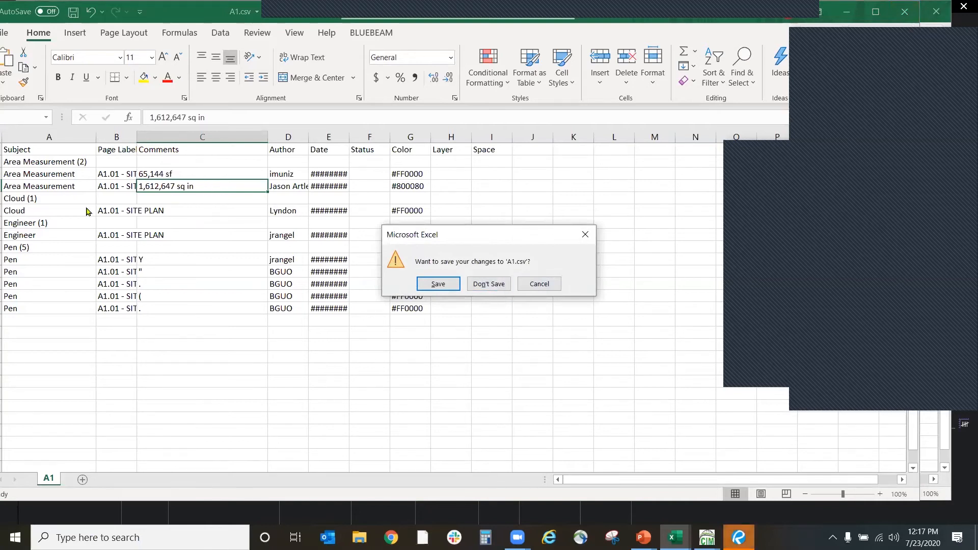
click(500, 284)
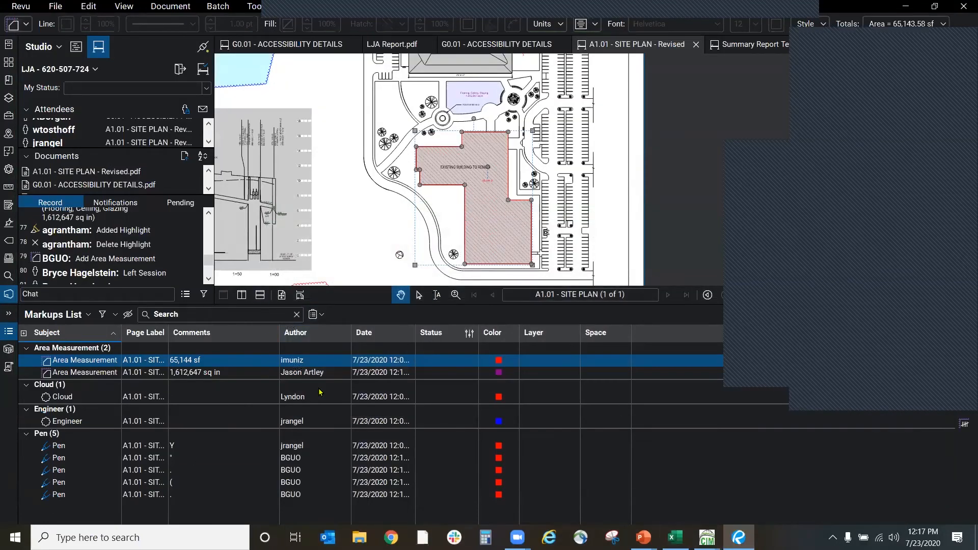
Step: Hide the Markups List and view the dynamic stamp question on sheet G0.01
click(8, 334)
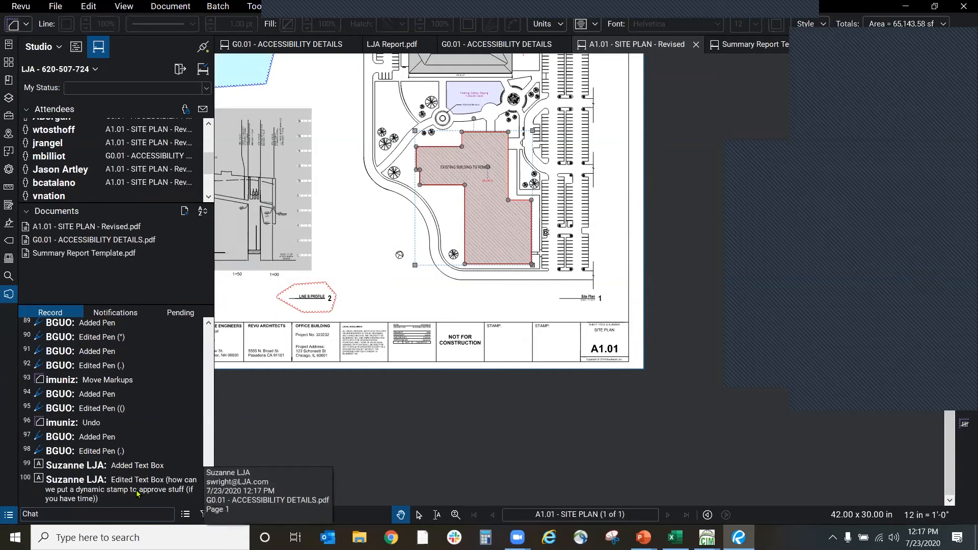
click(109, 496)
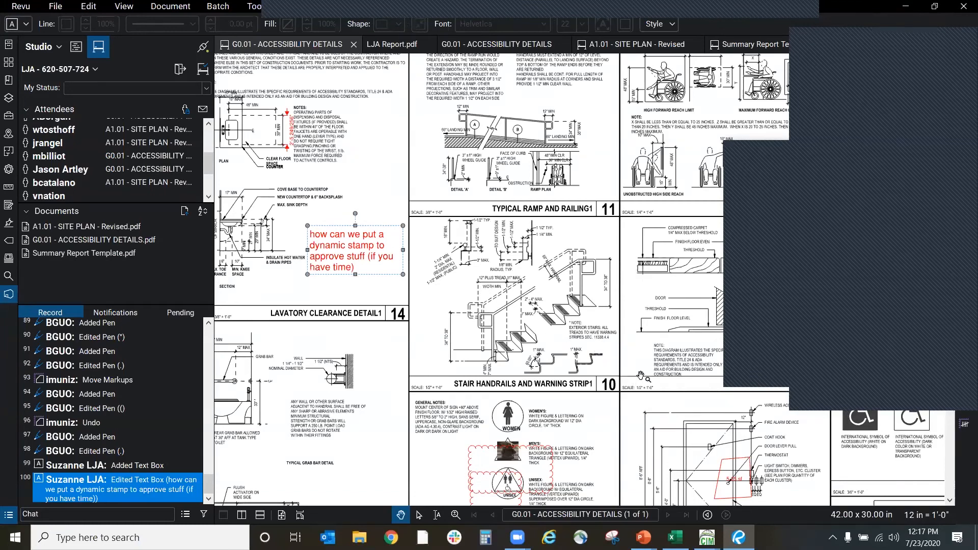
scroll(660, 376, down, 2)
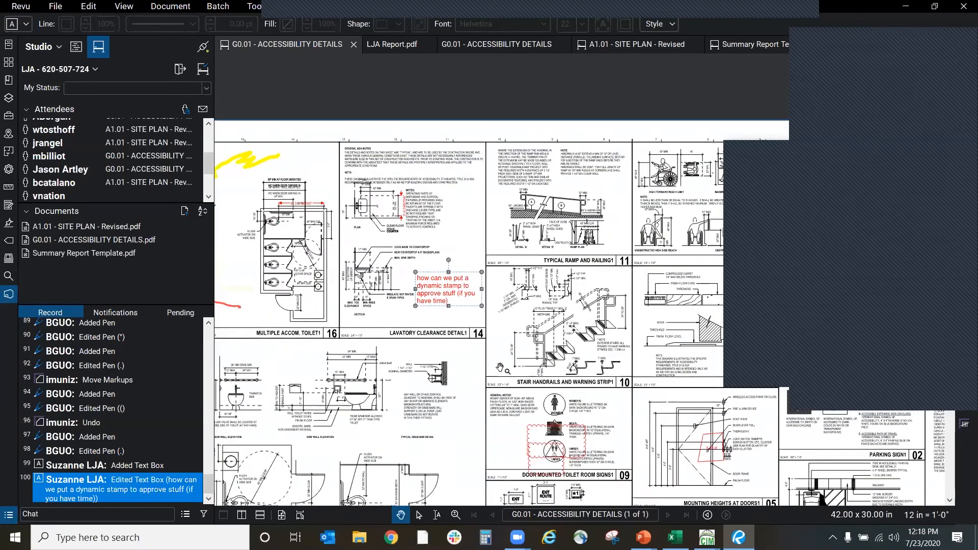
mouse_move(515, 349)
mouse_down()
mouse_move(649, 300)
mouse_move(603, 282)
mouse_up()
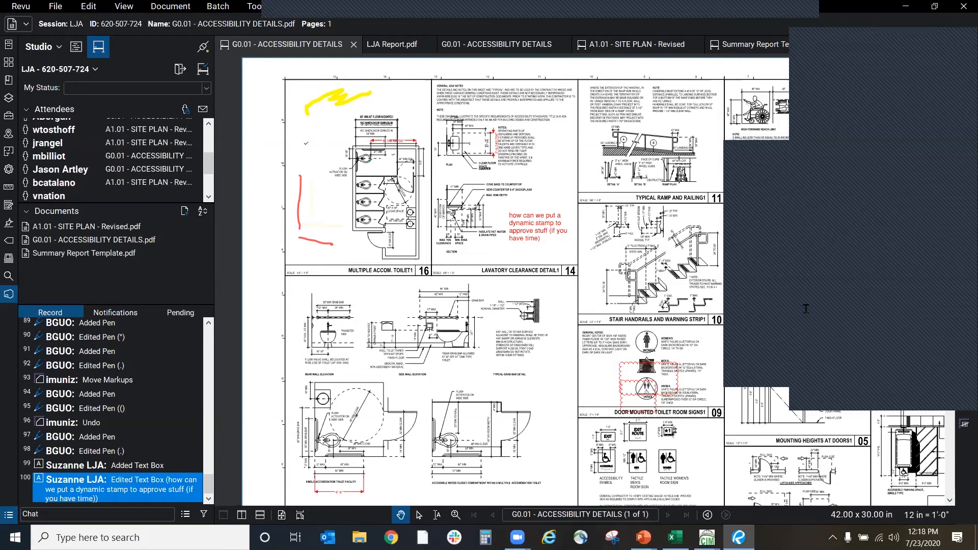
Step: Switch to the Summary Report Template.pdf document and open the Batch menu
click(805, 151)
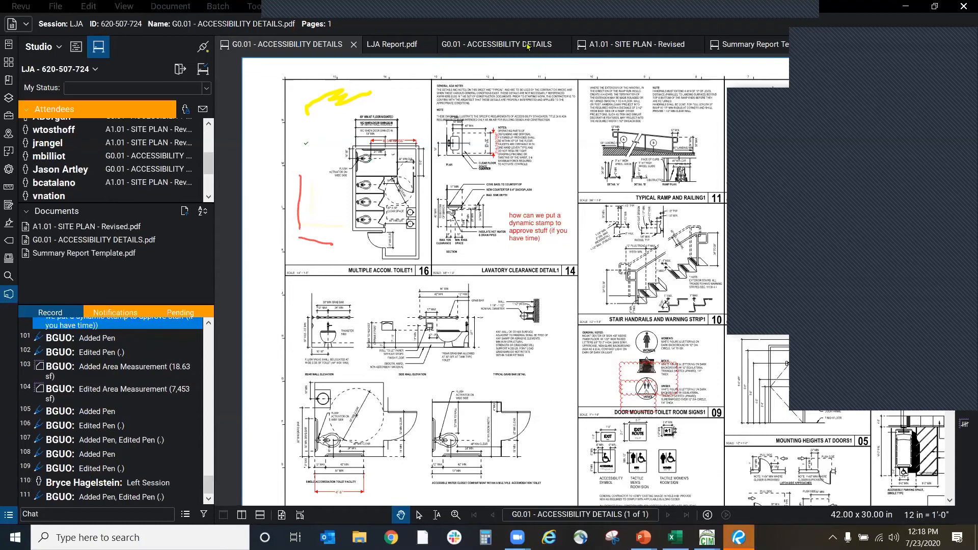
click(758, 47)
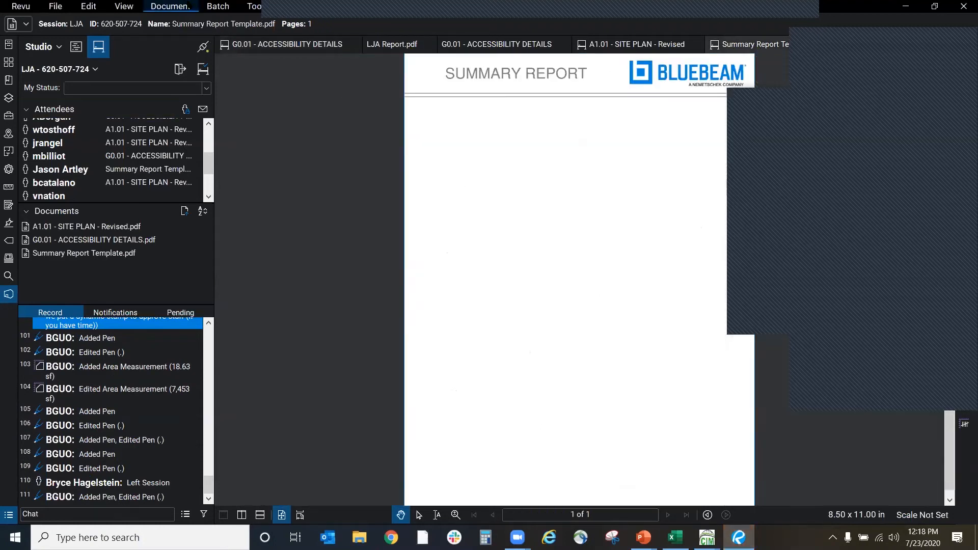
click(209, 8)
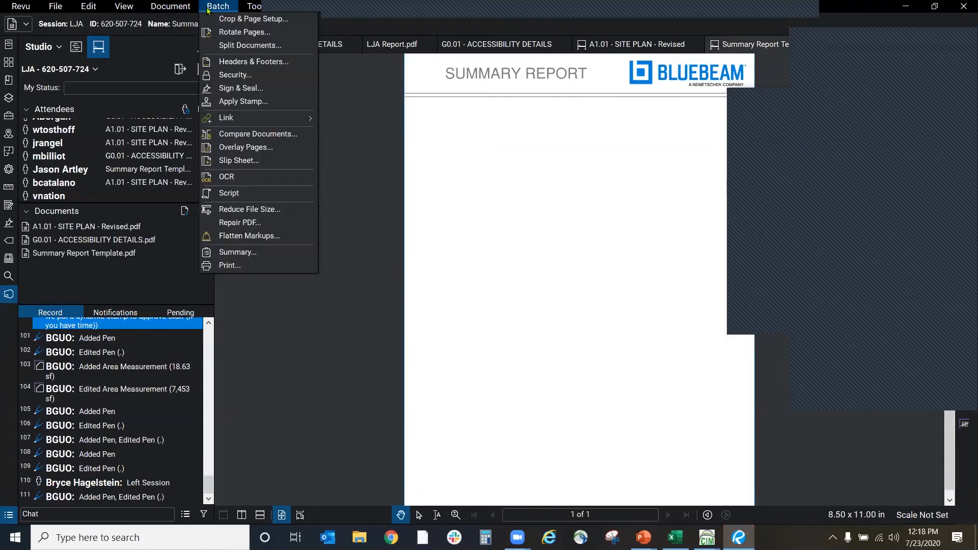
Step: Open testcompression.pdf from disk through File > Open
click(498, 367)
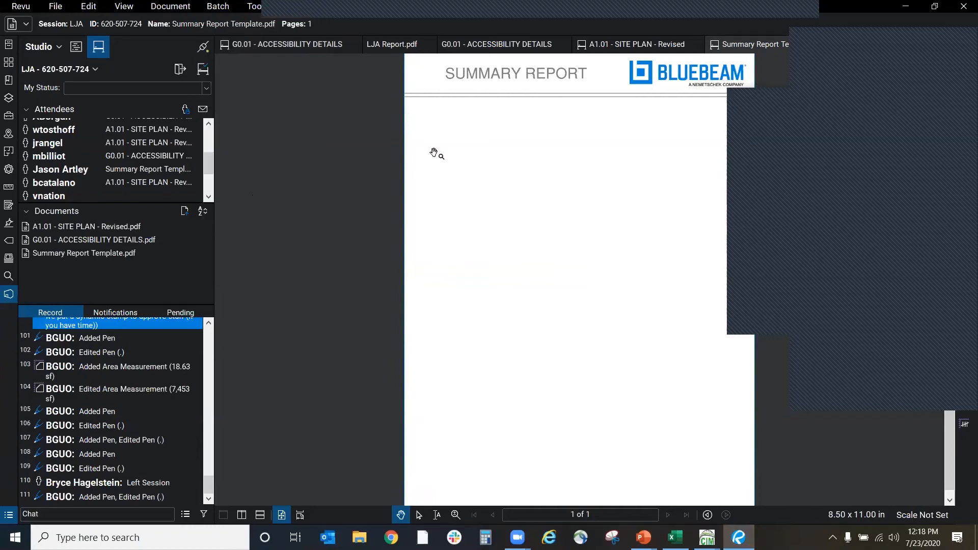
click(55, 6)
click(66, 45)
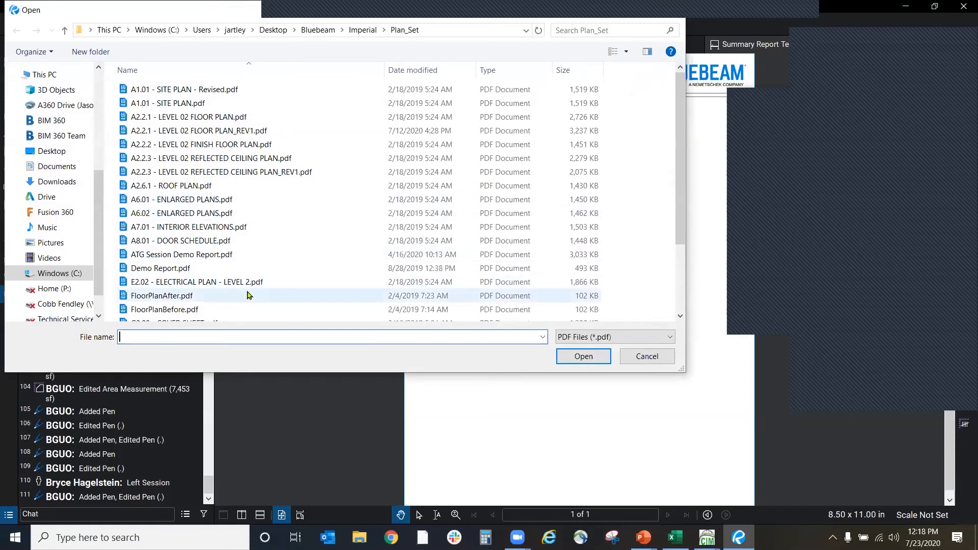
scroll(247, 295, down, 3)
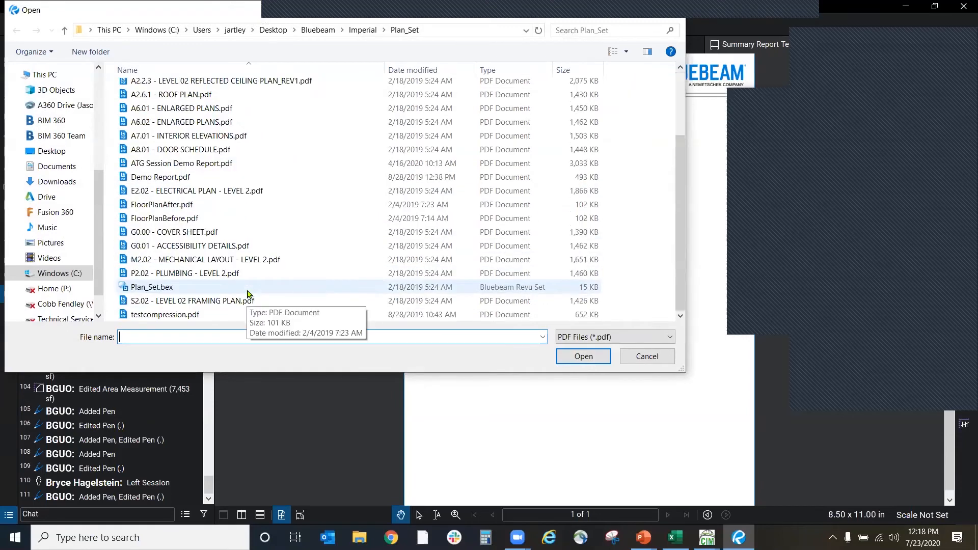
double_click(185, 316)
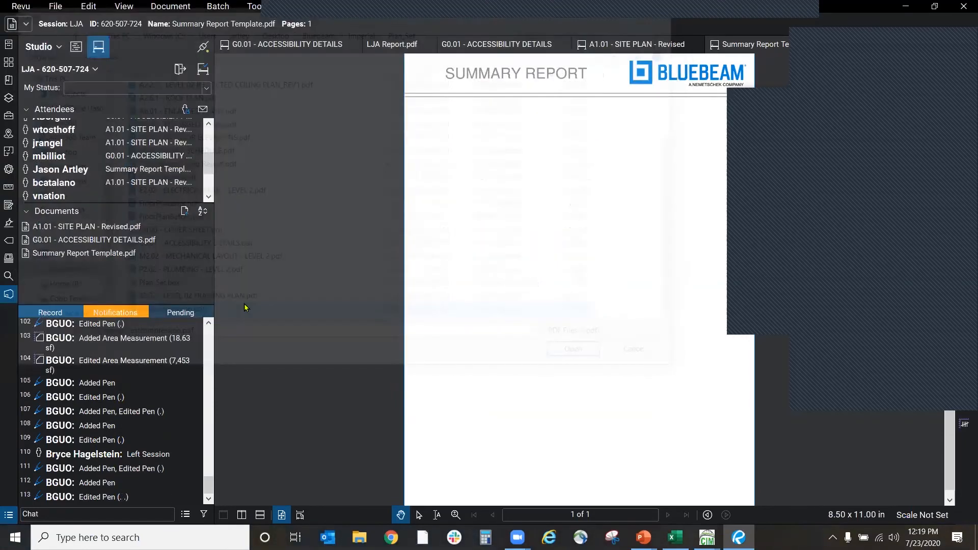
Step: Scroll to the A2.2.1 title block and bring up the Tools > Stamp list
scroll(270, 136, down, 3)
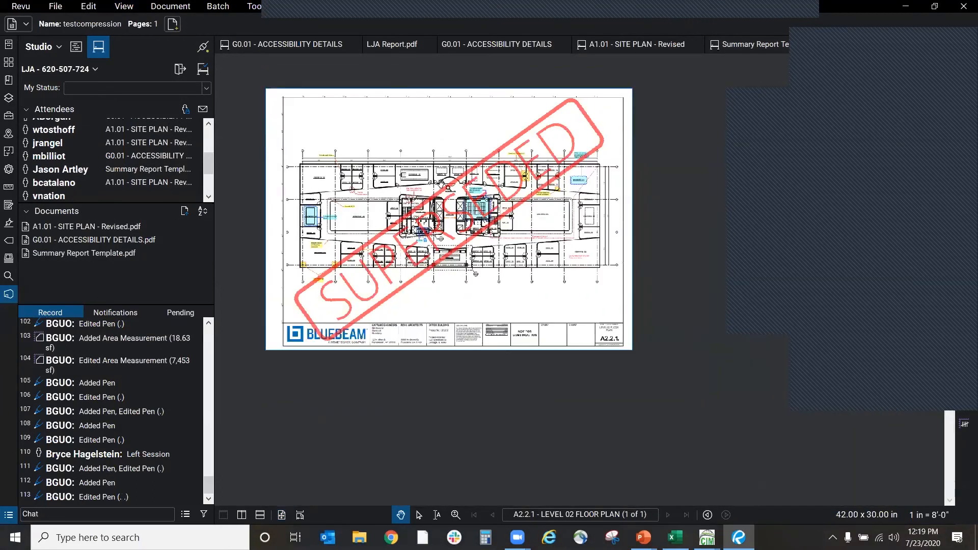
scroll(508, 273, up, 2)
scroll(520, 444, up, 4)
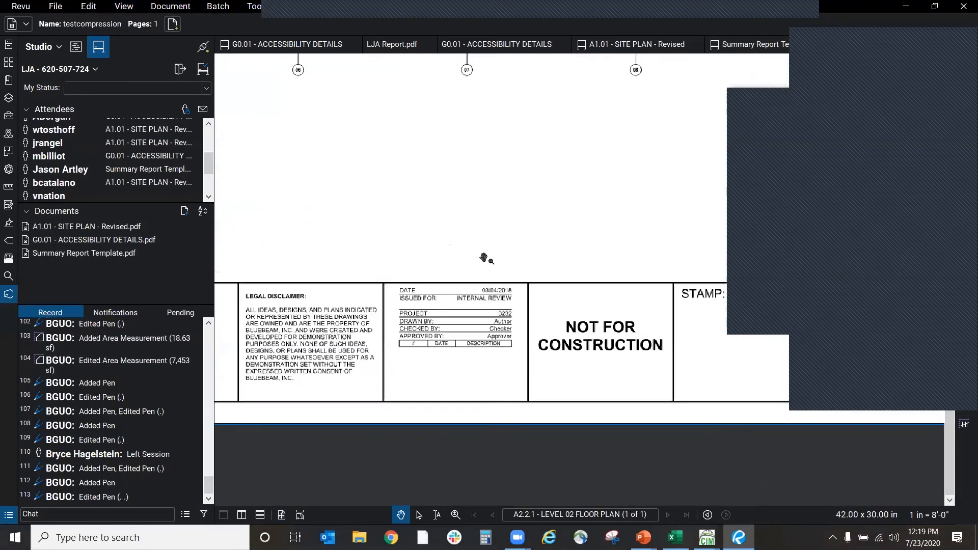
scroll(342, 391, down, 2)
scroll(695, 384, up, 4)
scroll(273, 357, down, 3)
scroll(530, 362, up, 1)
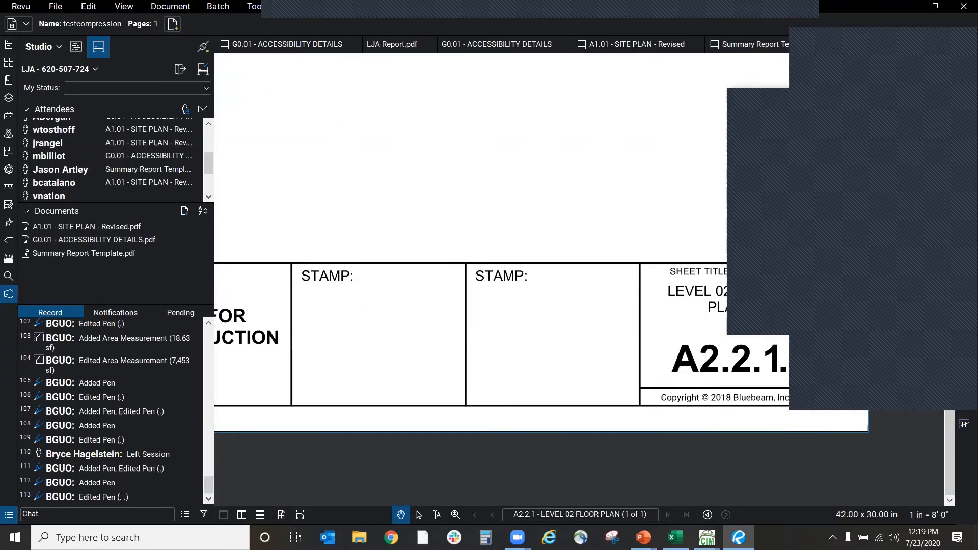
click(252, 7)
mouse_move(286, 32)
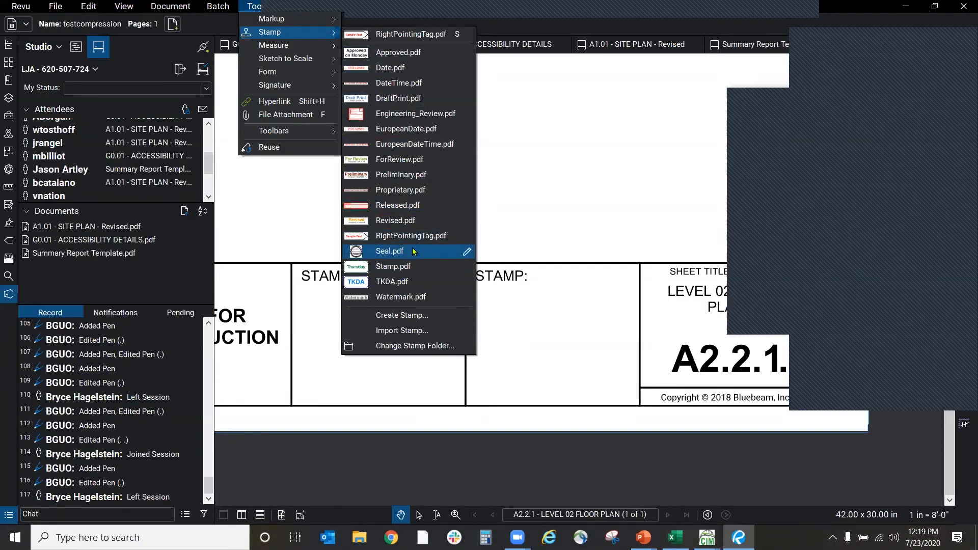
Step: Open the Seal.pdf stamp for editing
click(468, 254)
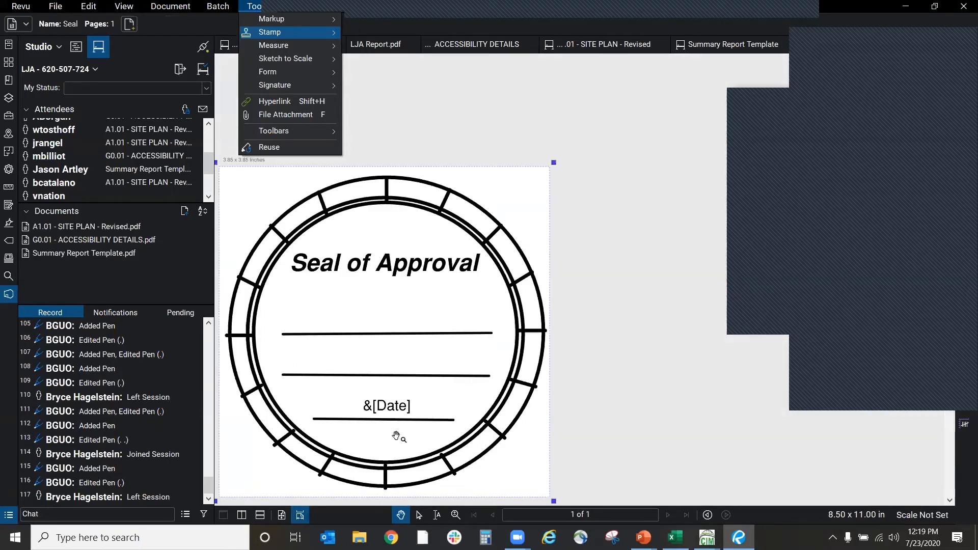
click(382, 406)
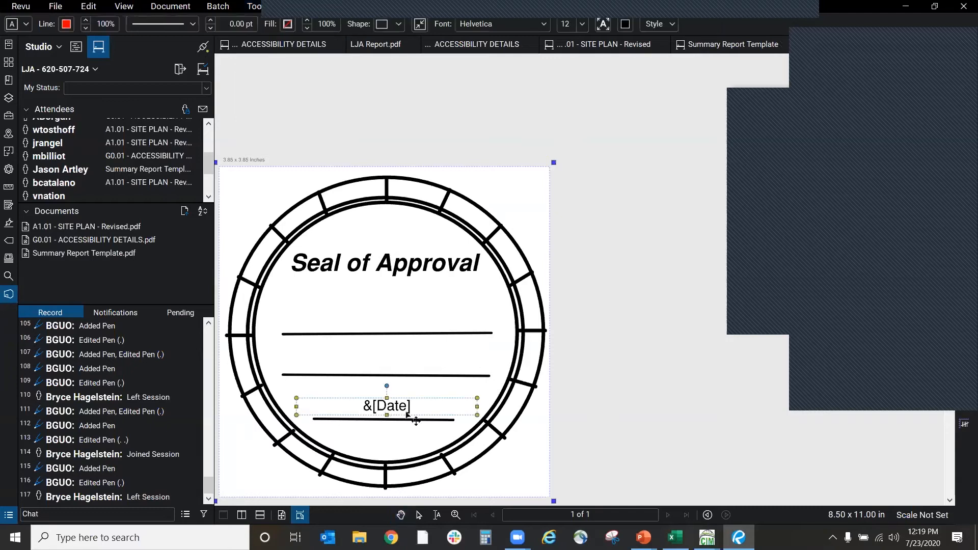
click(372, 314)
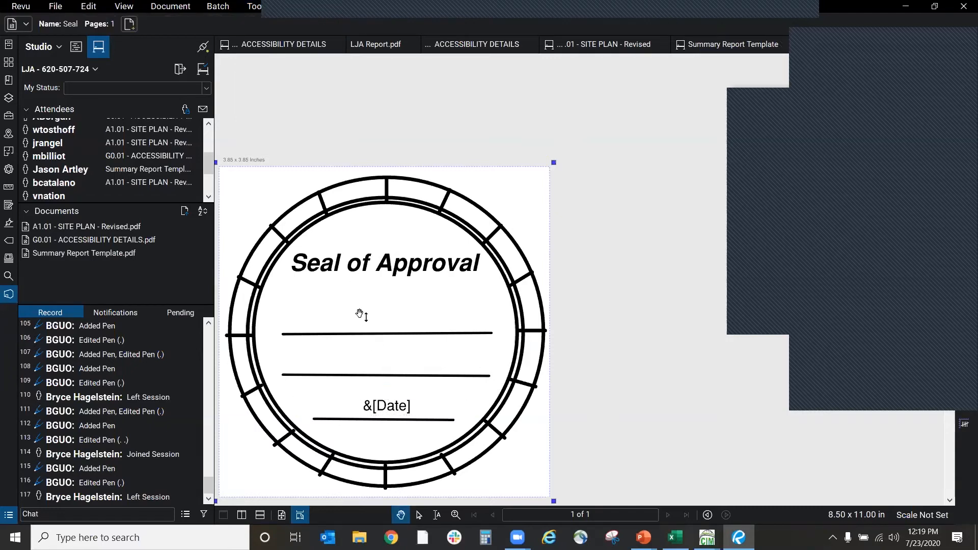
Step: Add a text box reading 'Jason' above the seal's first signature line
click(254, 6)
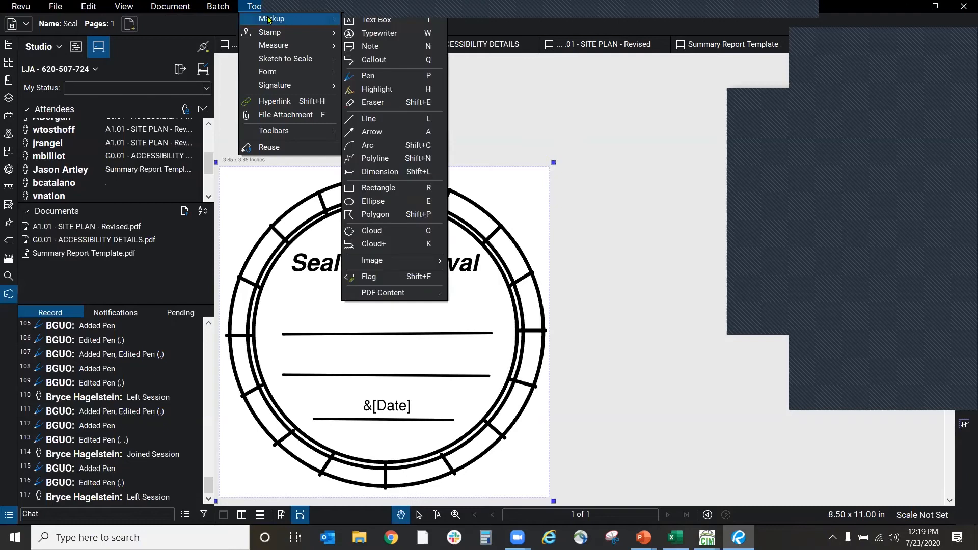
click(387, 23)
drag(277, 299, 492, 332)
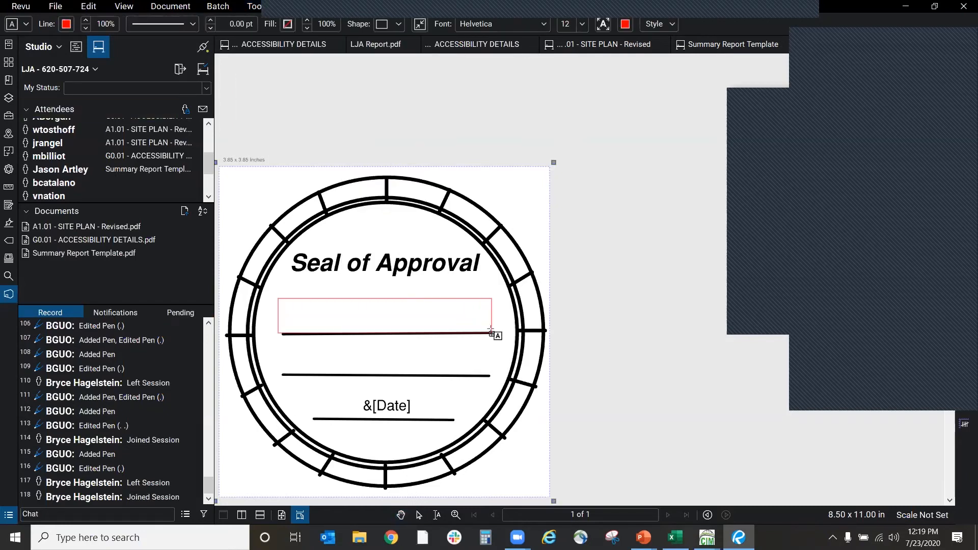
text(Jason)
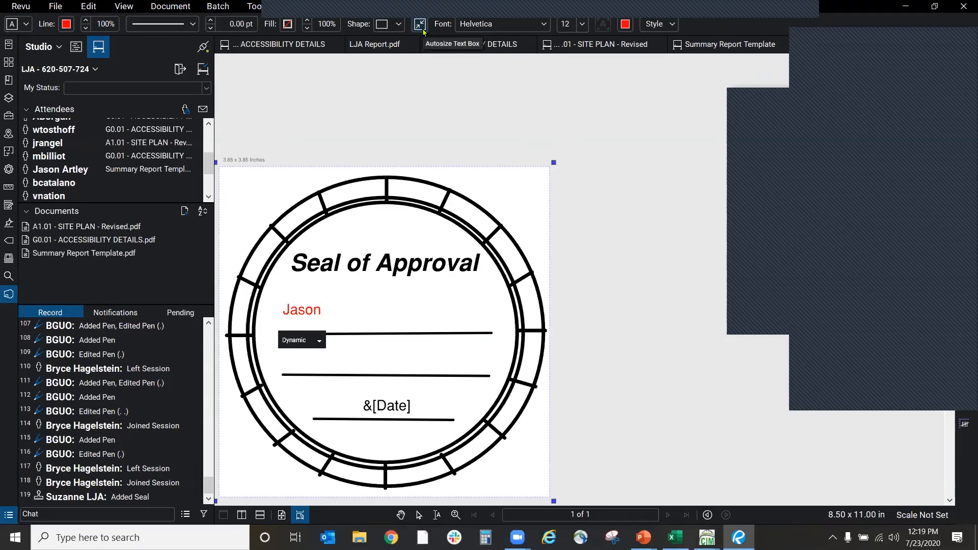
Step: Switch Revu to another workspace profile
click(25, 6)
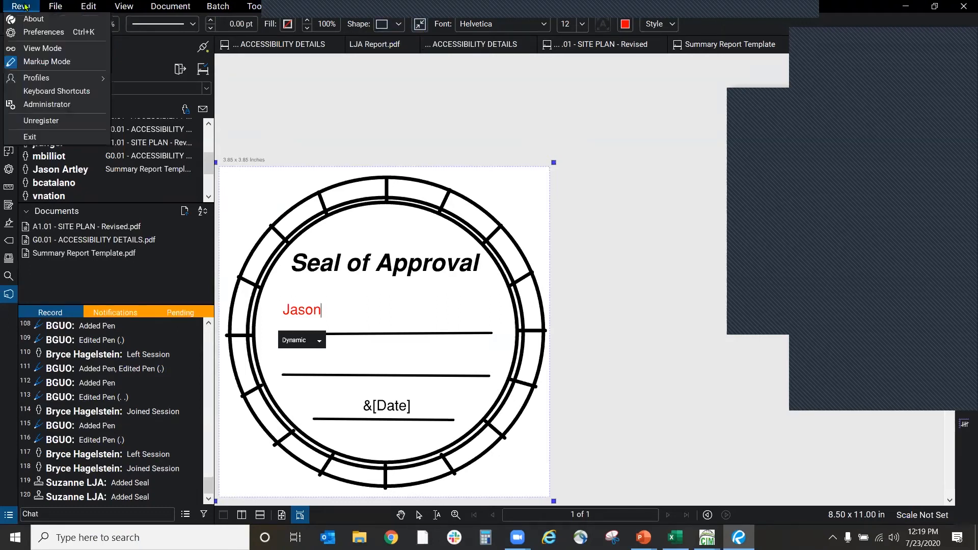
mouse_move(61, 78)
click(160, 94)
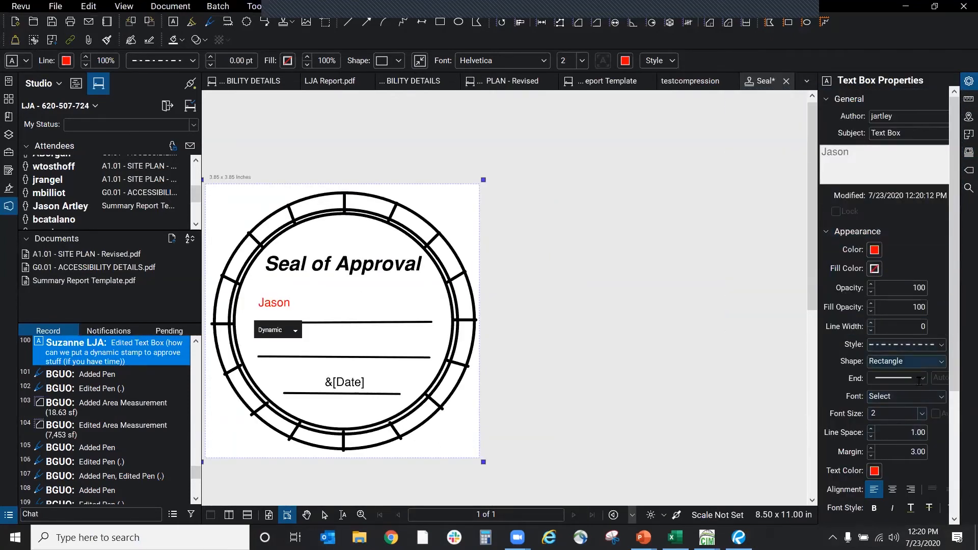
Step: Make the Jason text 16 pt, centre-aligned and blue
click(922, 414)
click(886, 283)
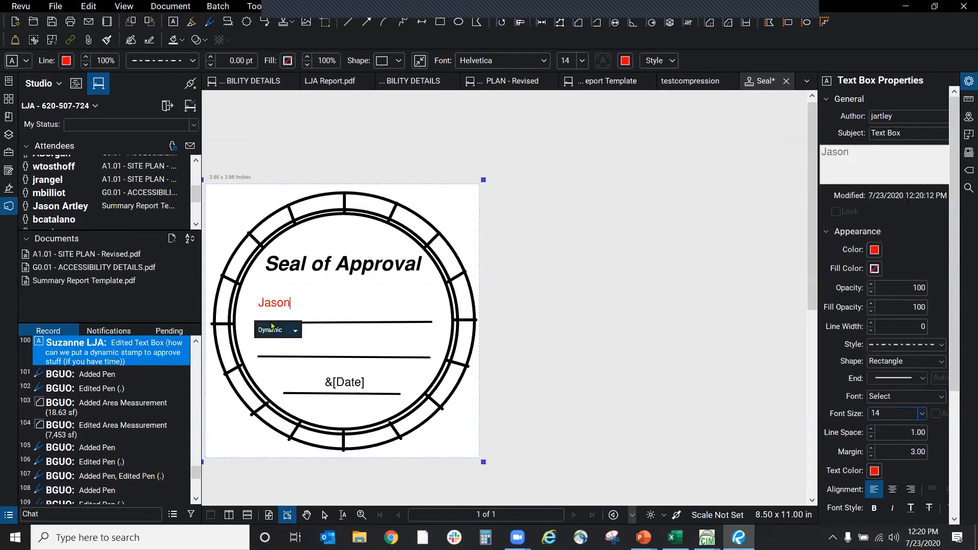
click(258, 304)
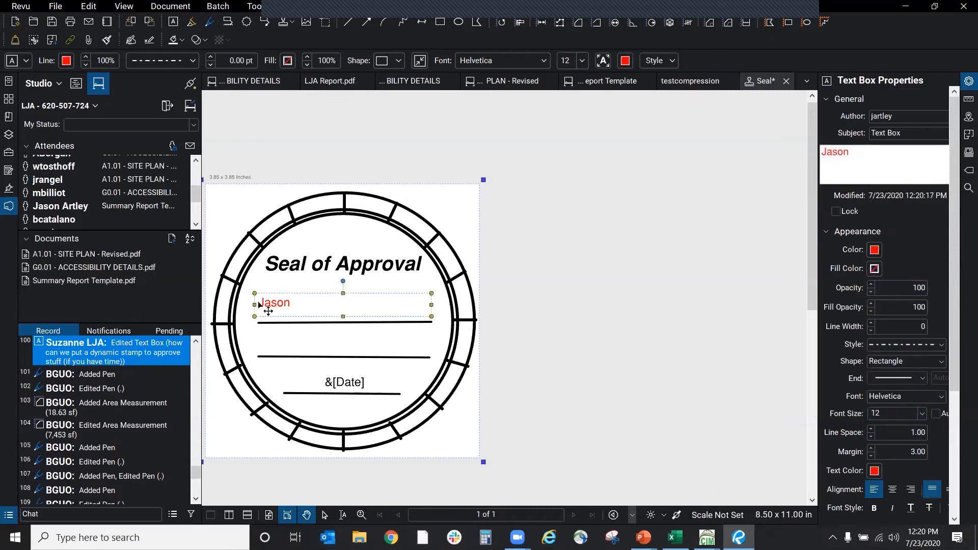
click(921, 414)
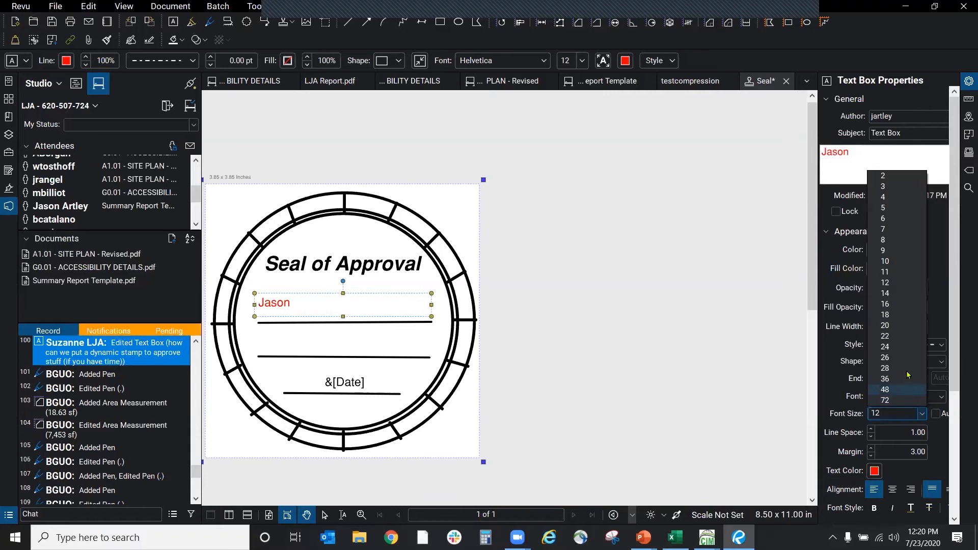
click(905, 304)
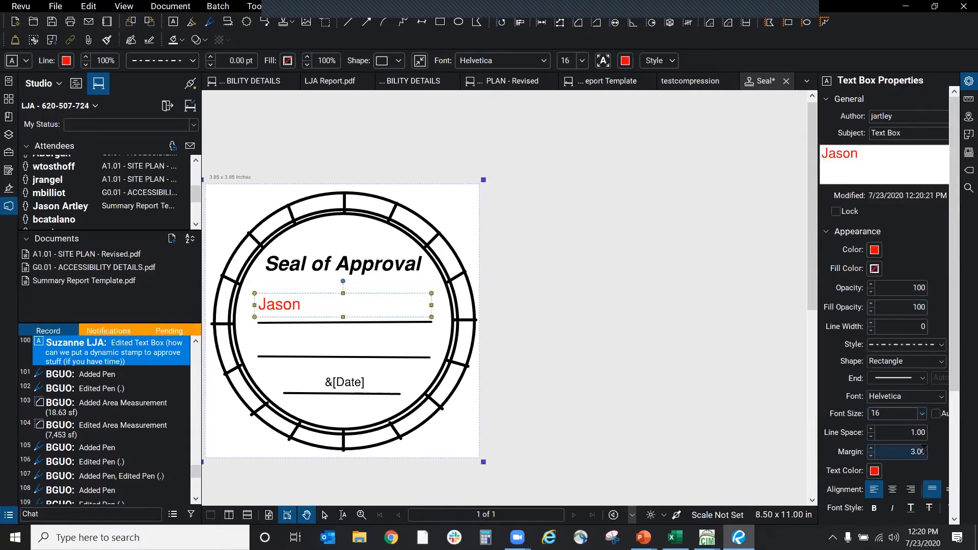
click(899, 493)
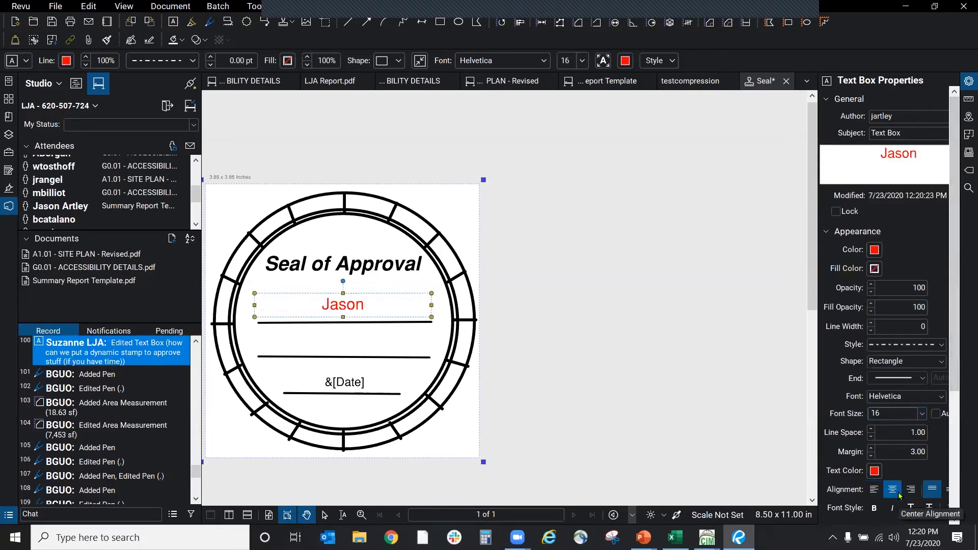
scroll(962, 376, down, 3)
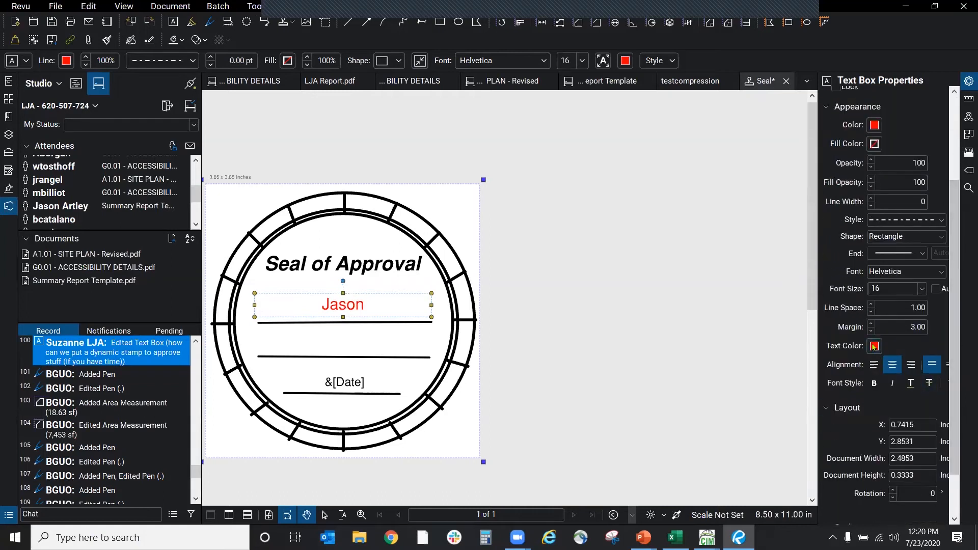
click(875, 346)
click(927, 401)
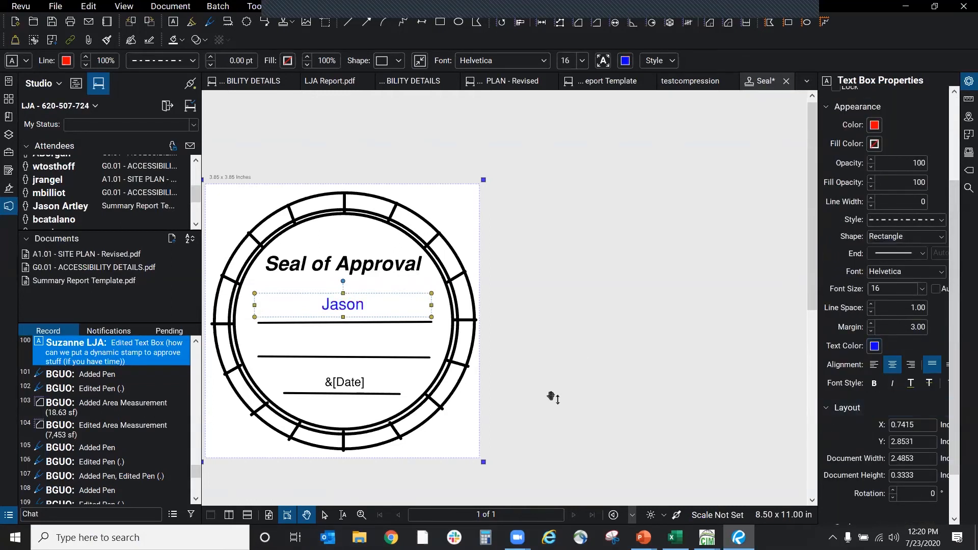
click(641, 404)
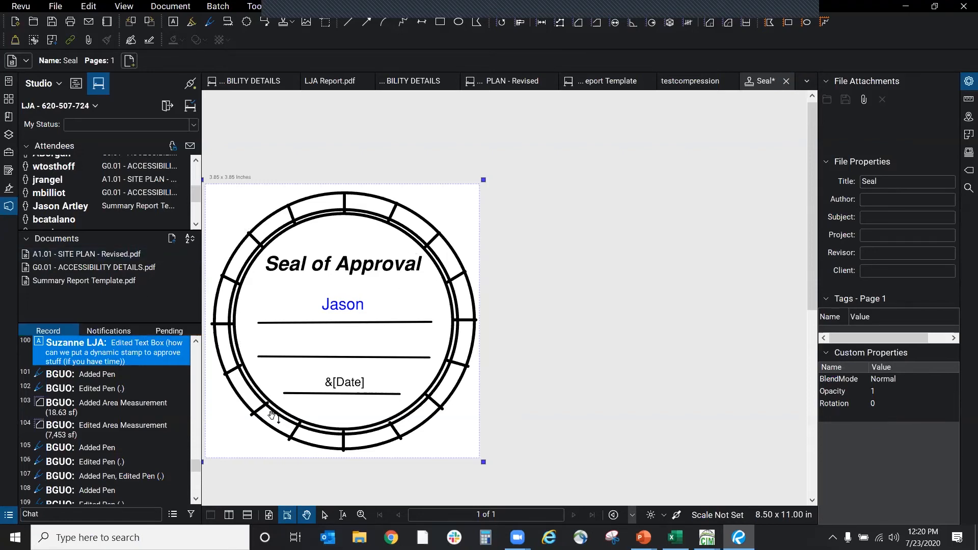
Step: Save the edited Seal stamp and place the Seal of Approval in the A2.2.1 STAMP box
click(787, 81)
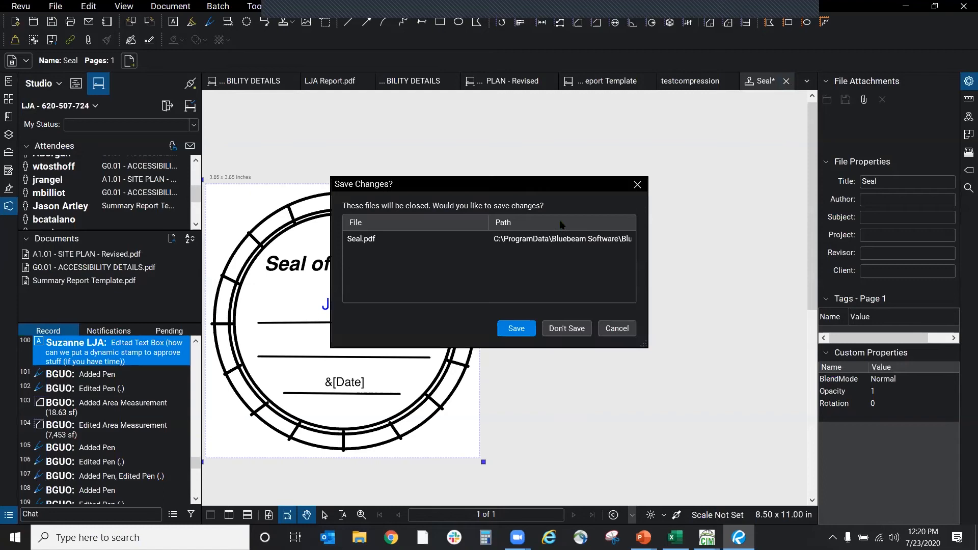
click(515, 329)
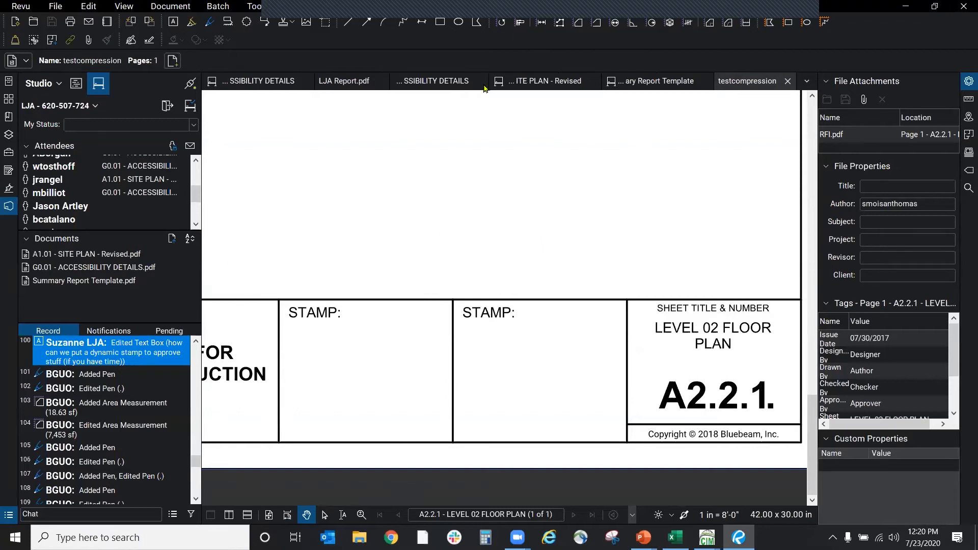
click(265, 8)
mouse_move(326, 32)
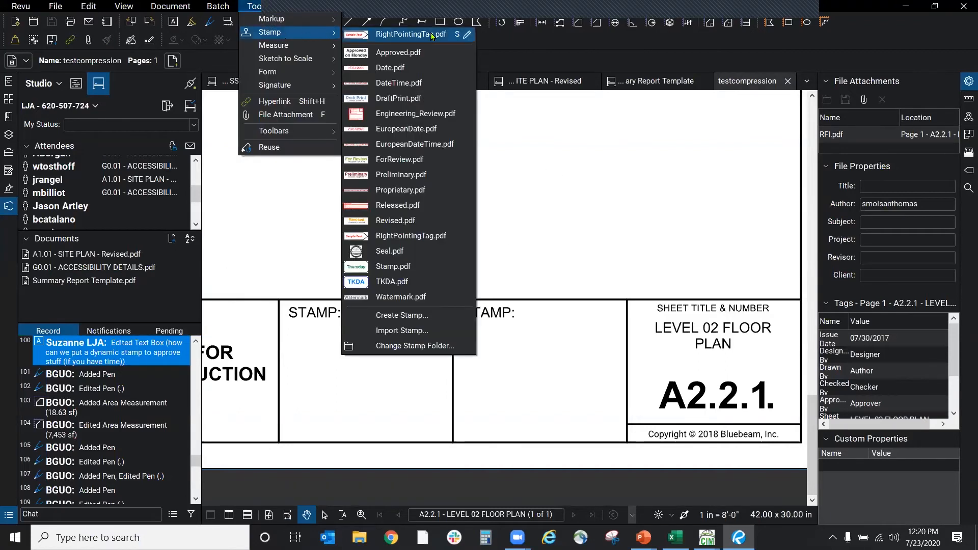
click(387, 252)
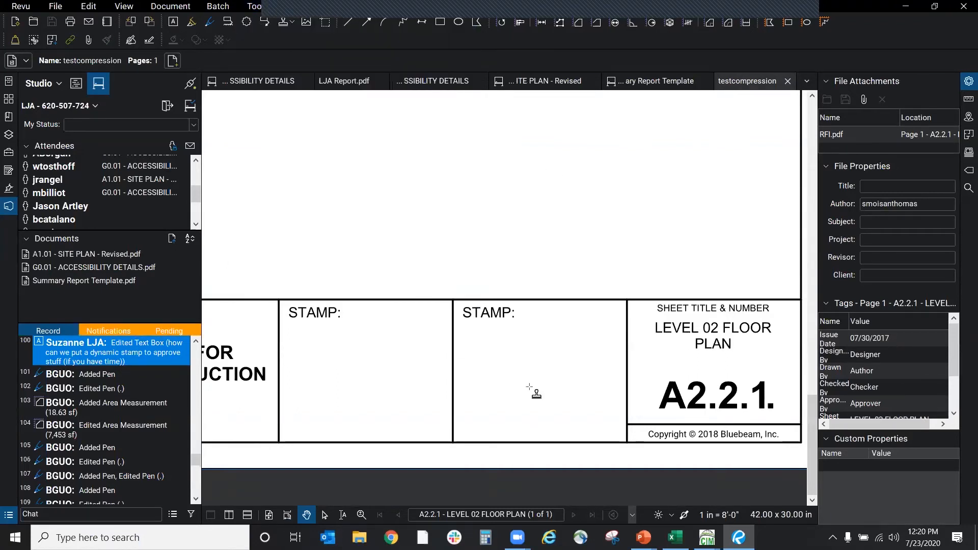
drag(487, 331, 596, 440)
drag(561, 401, 562, 392)
click(602, 195)
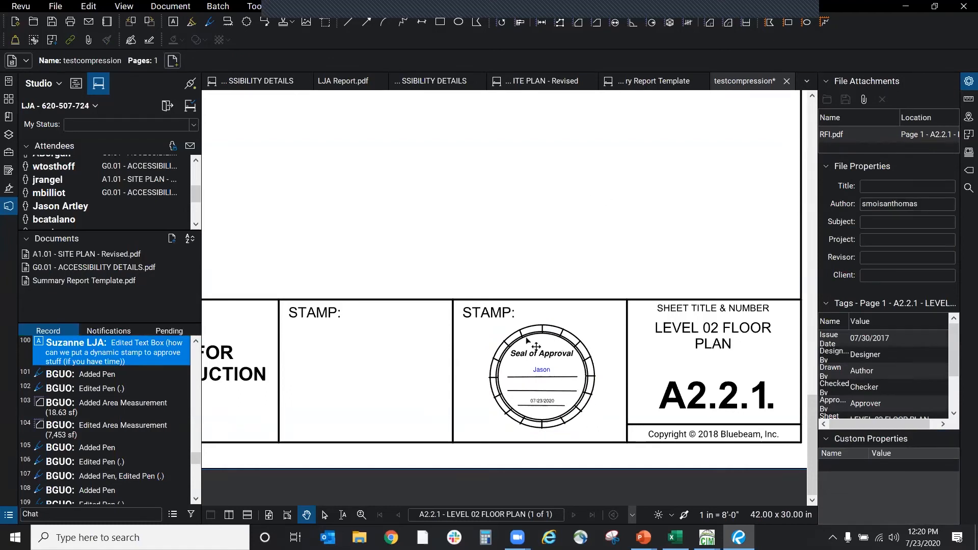
Step: Check the session notifications, then scroll through the session activity record
click(102, 335)
click(51, 331)
scroll(101, 423, down, 10)
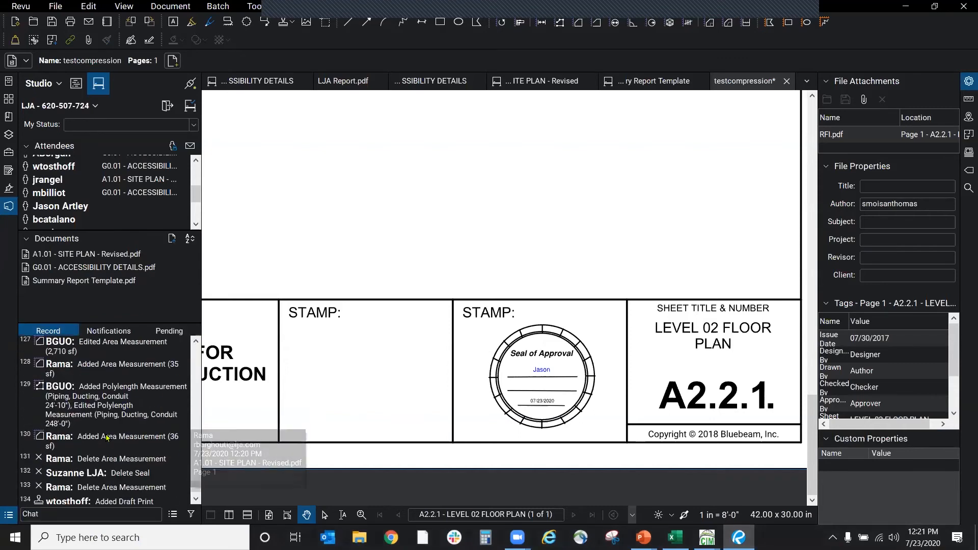
scroll(107, 437, down, 1)
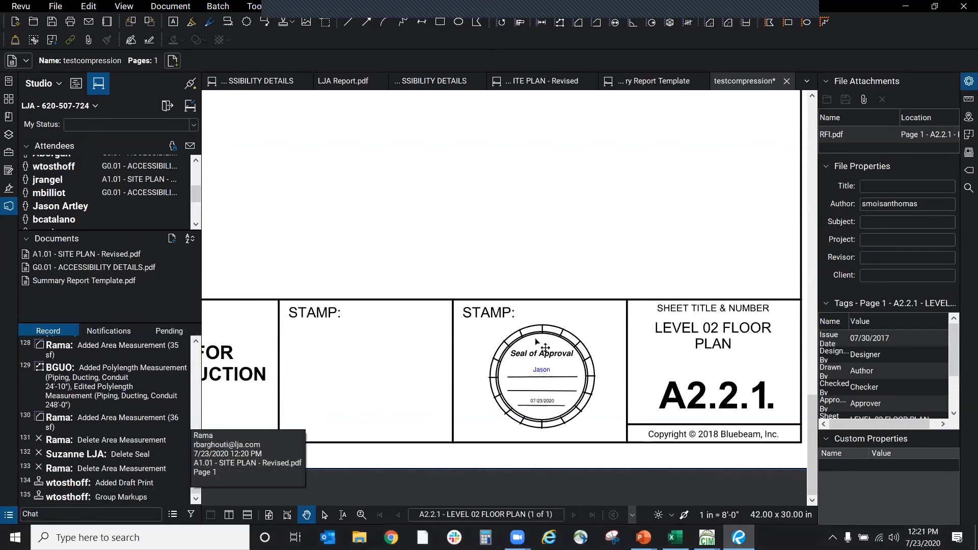
Step: Try Change Stamp Folder, cancel the folder dialog, and bring up the Signature options
click(267, 7)
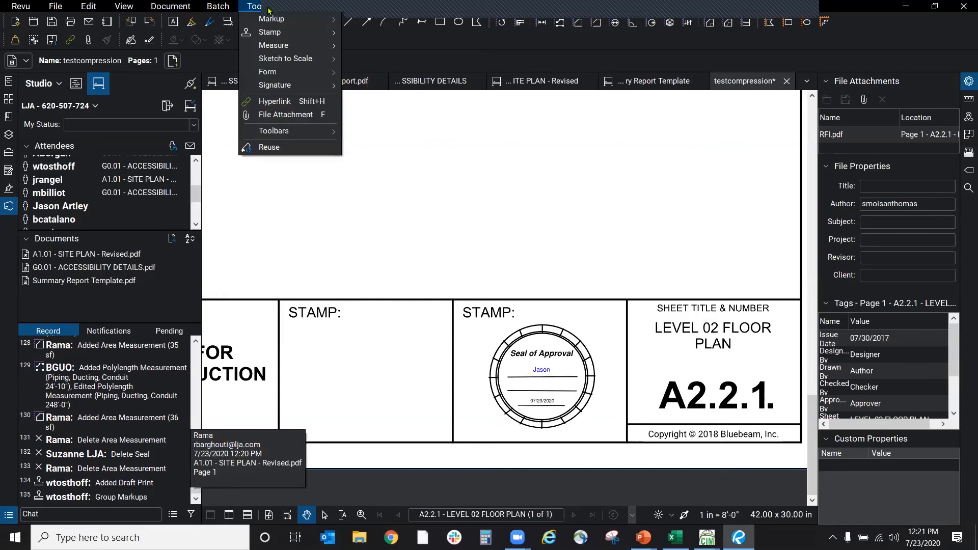
mouse_move(306, 32)
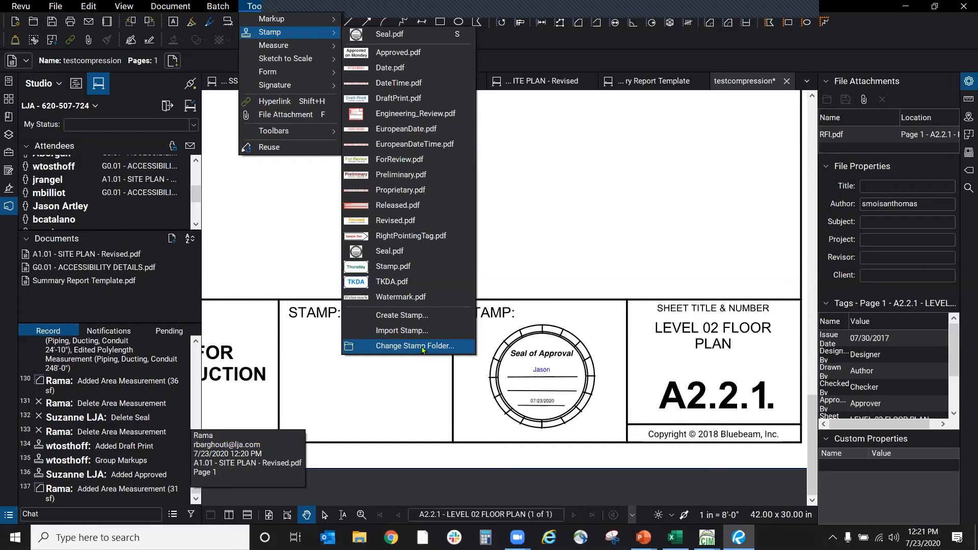
click(422, 347)
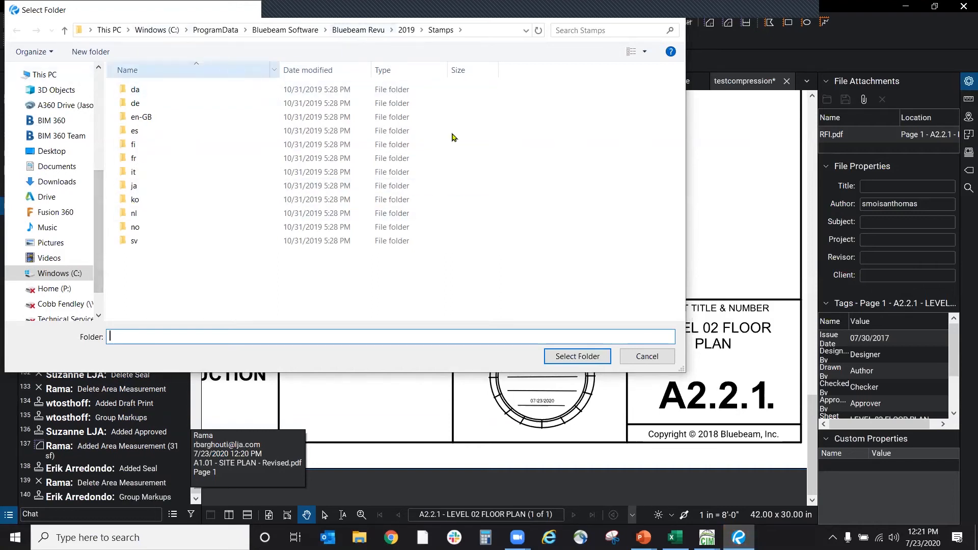
click(646, 354)
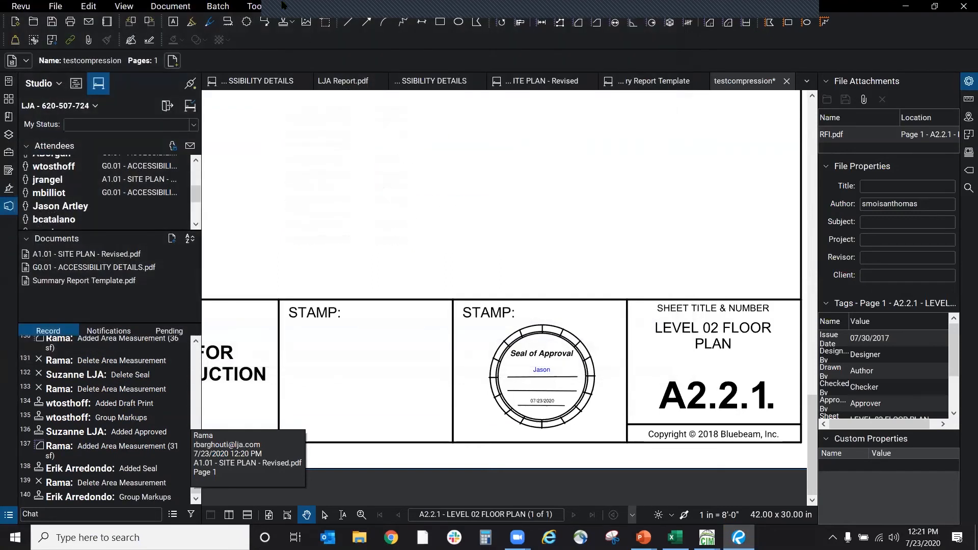
click(244, 6)
mouse_move(226, 9)
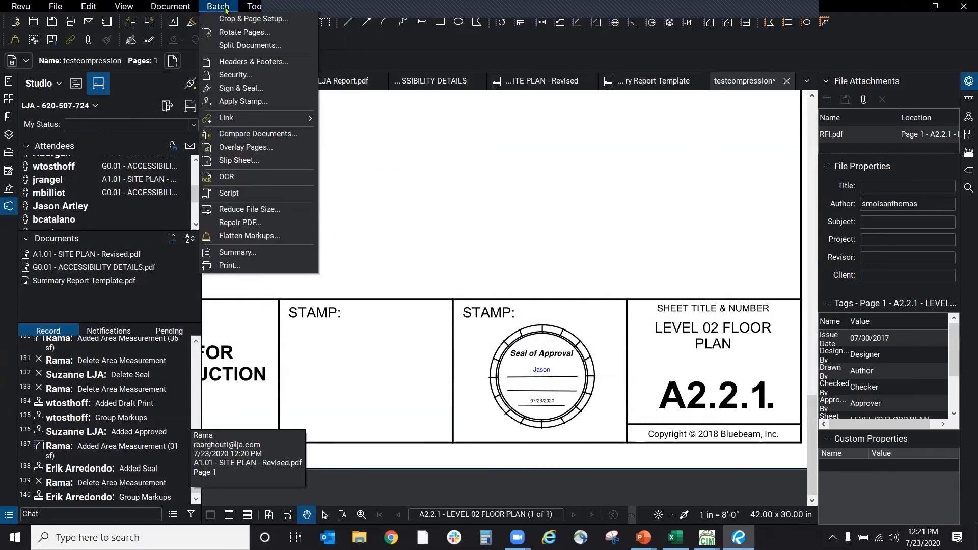
mouse_move(295, 87)
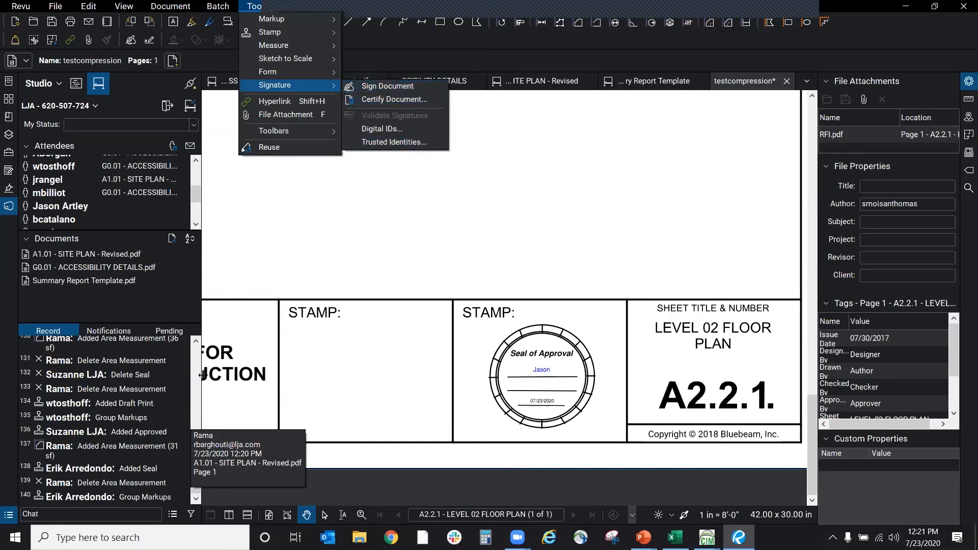
Step: Draw a signature field over the seal's signature line using Sign Document
click(194, 408)
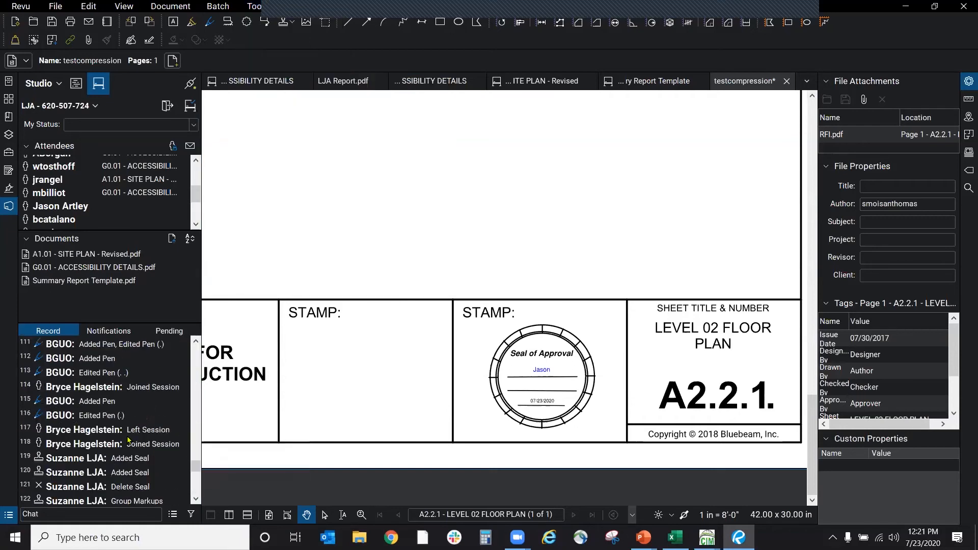
scroll(130, 440, down, 5)
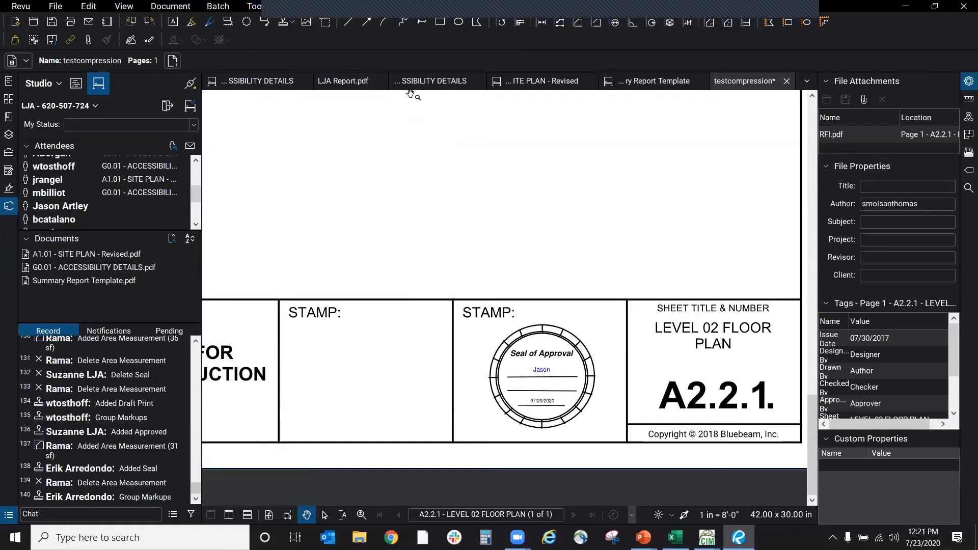
right_click(276, 8)
click(254, 6)
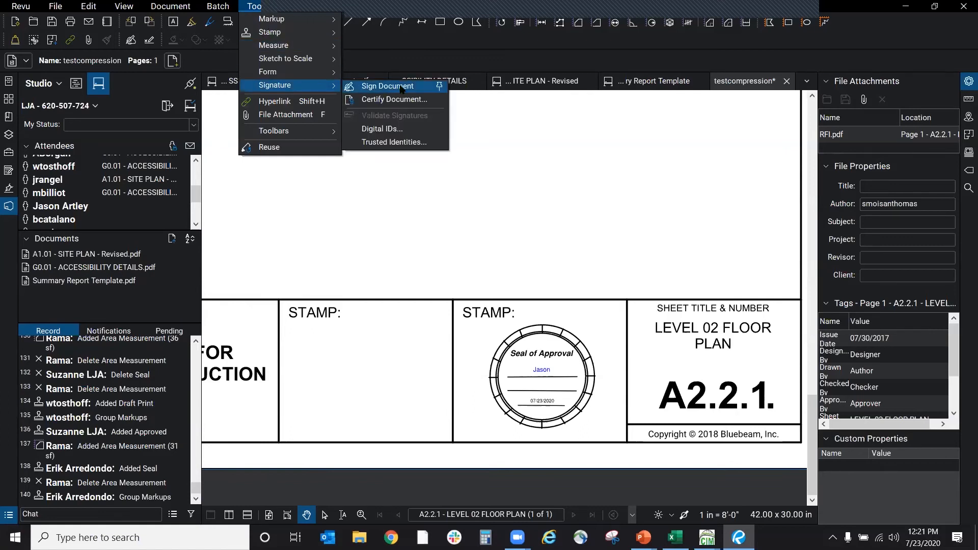
click(387, 86)
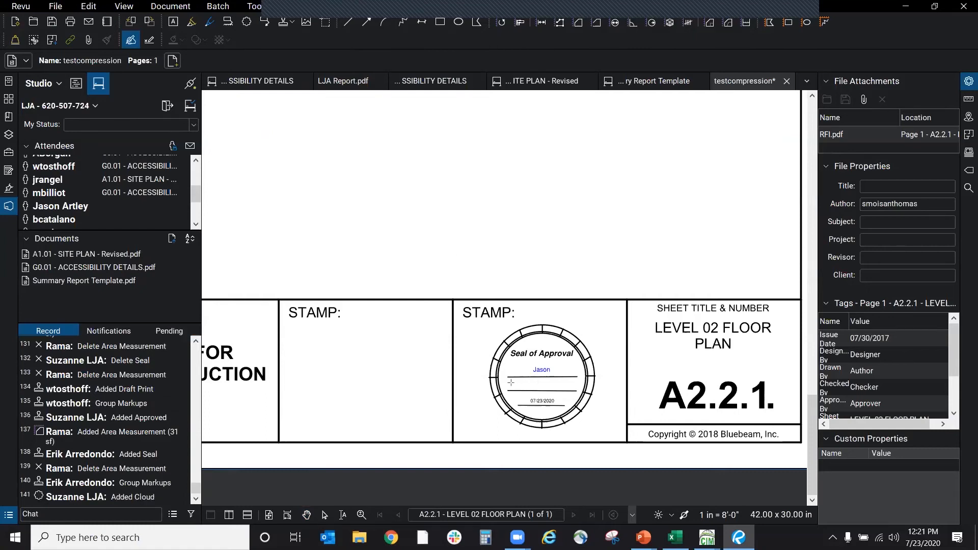
drag(509, 377, 575, 391)
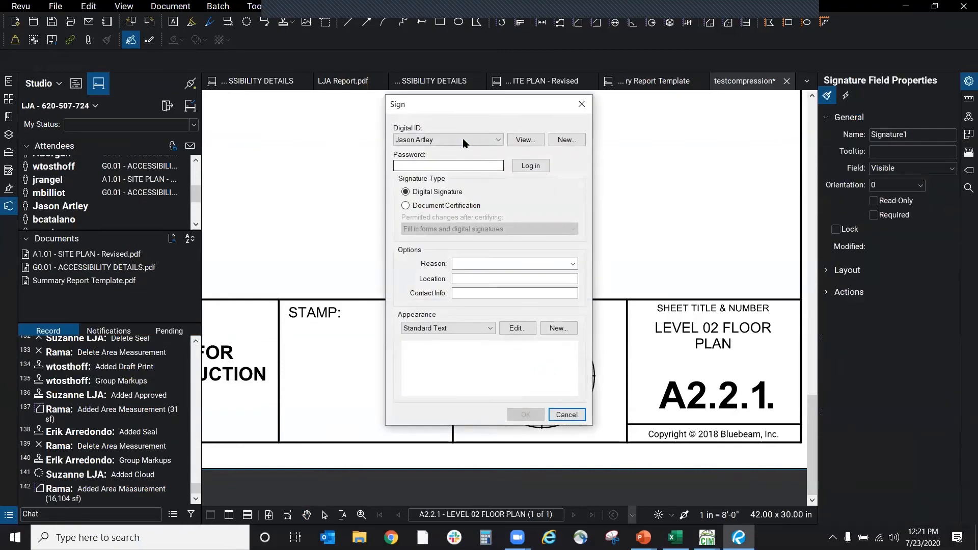
Step: Enter the Digital ID password, retrying after incorrect-password errors, and view the signature appearance choices
click(457, 167)
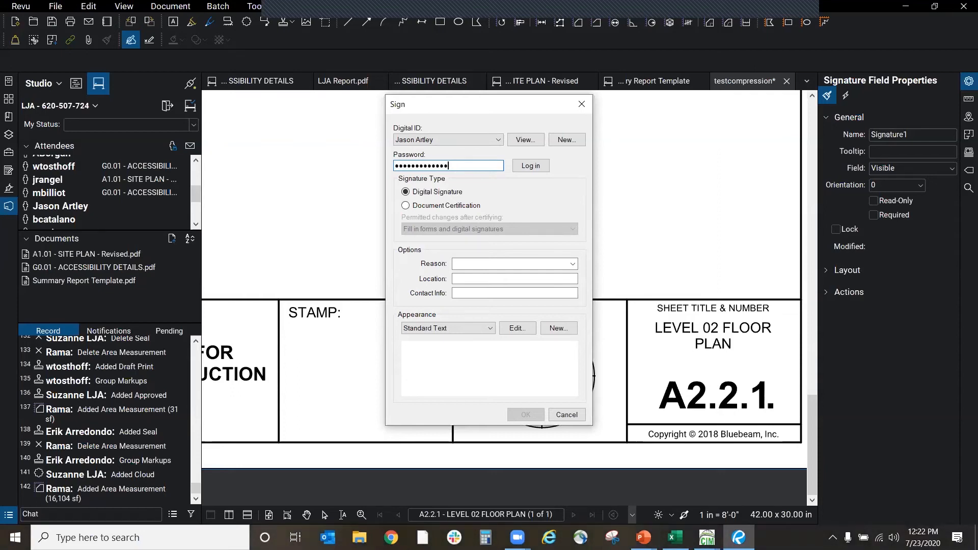
click(530, 166)
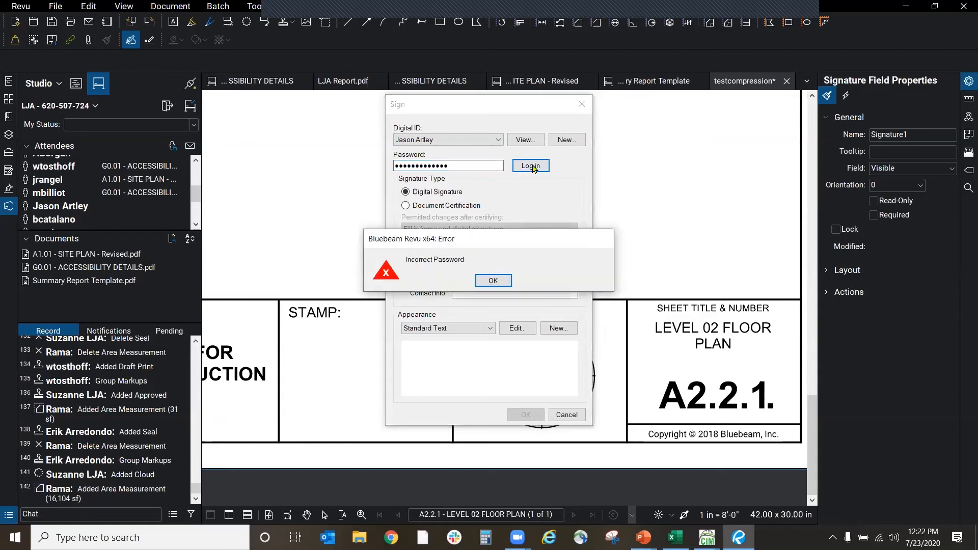
click(493, 280)
text(***)
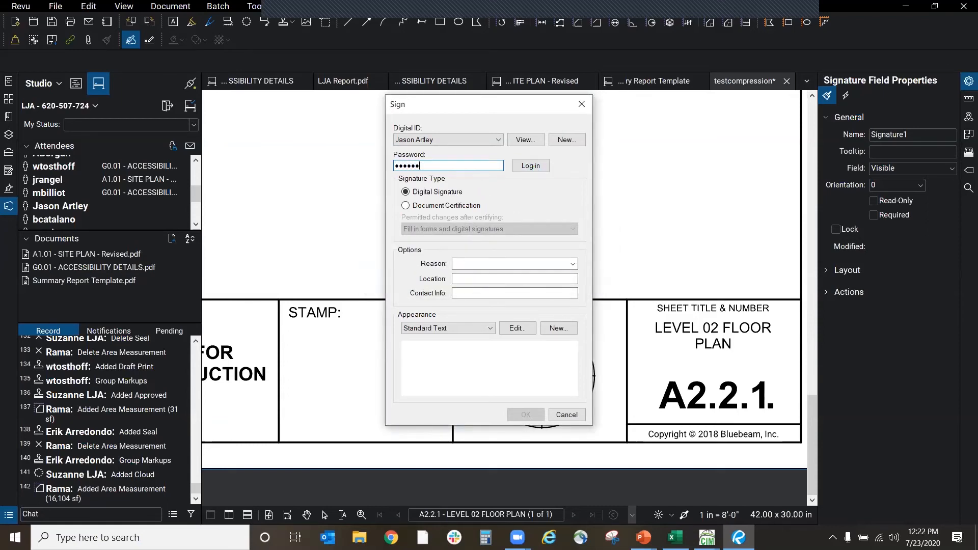
text(******)
key(Return)
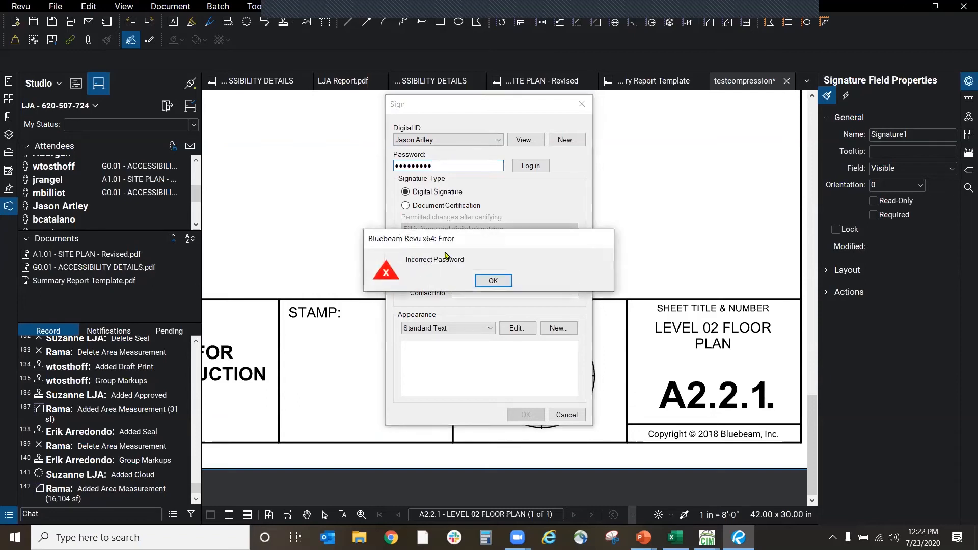
click(492, 280)
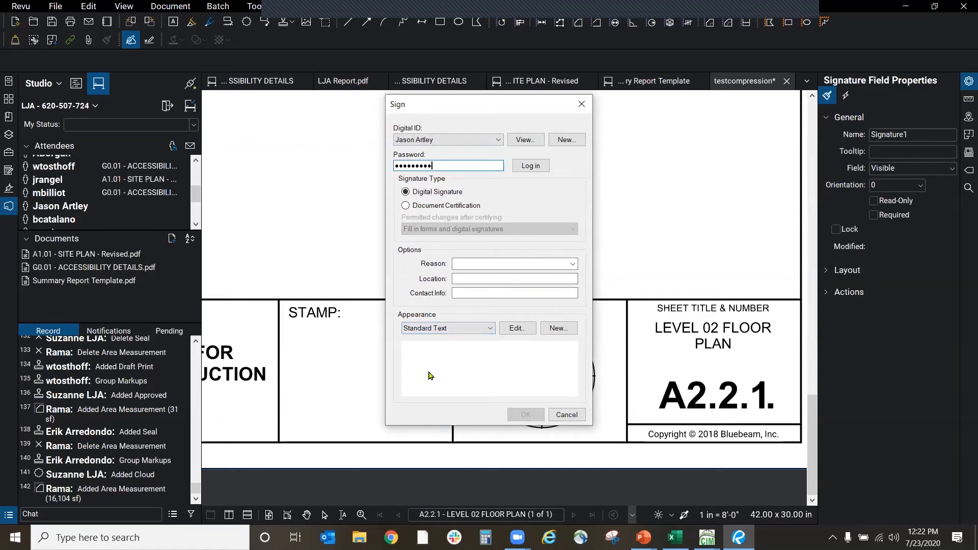
click(490, 328)
click(489, 339)
click(516, 329)
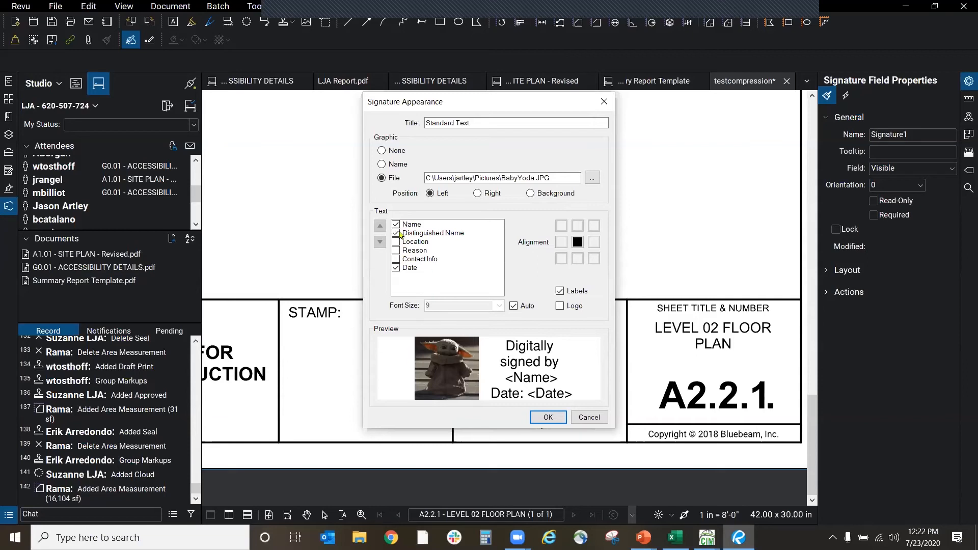
click(396, 251)
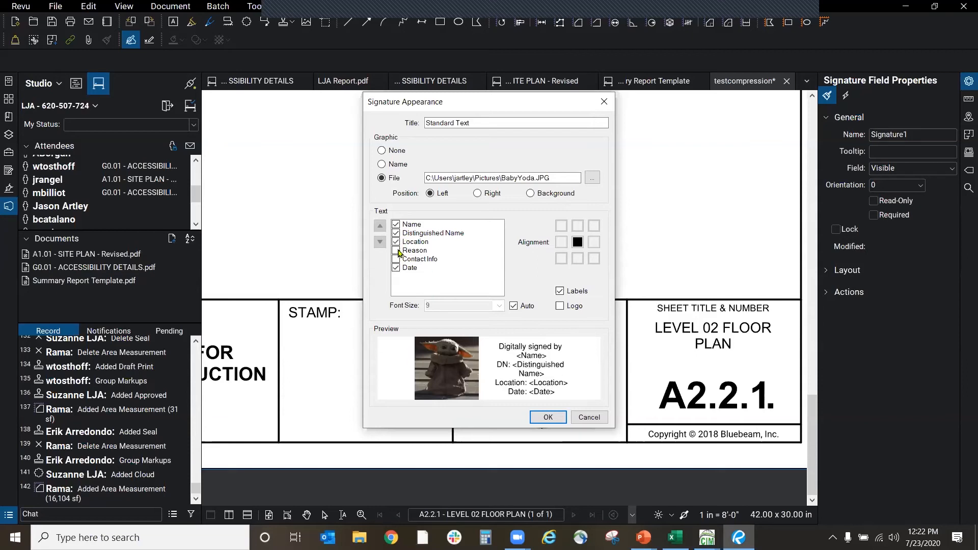
click(396, 259)
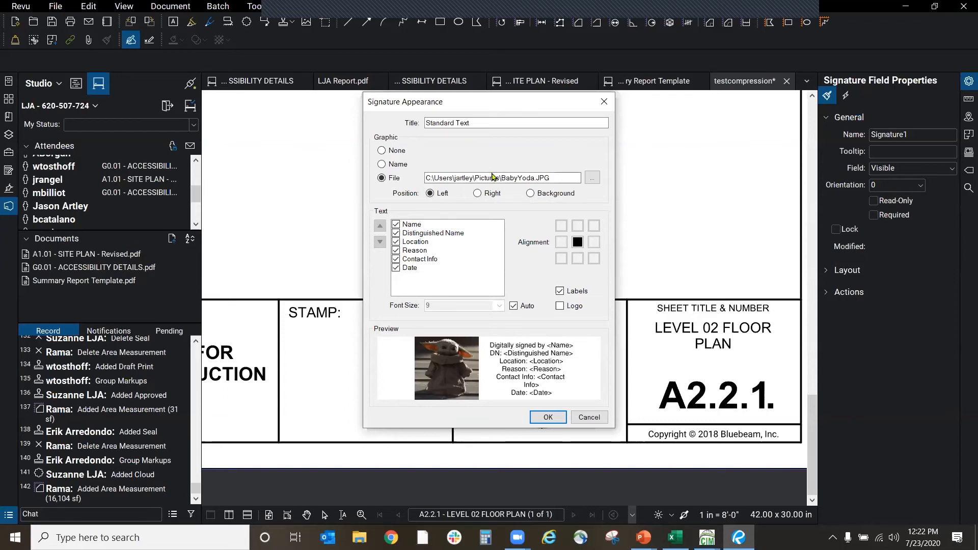
click(390, 165)
click(387, 151)
click(391, 164)
click(390, 178)
drag(491, 100, 340, 106)
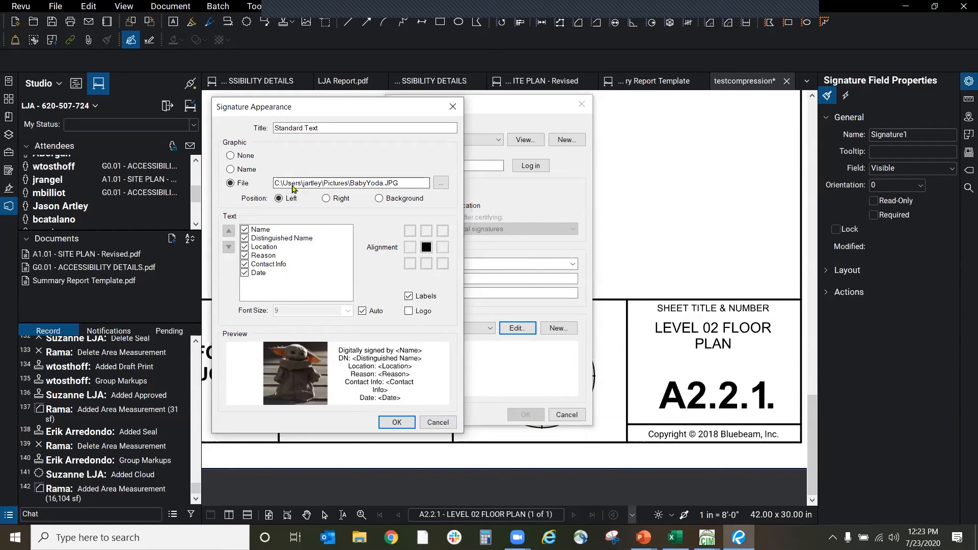
click(438, 422)
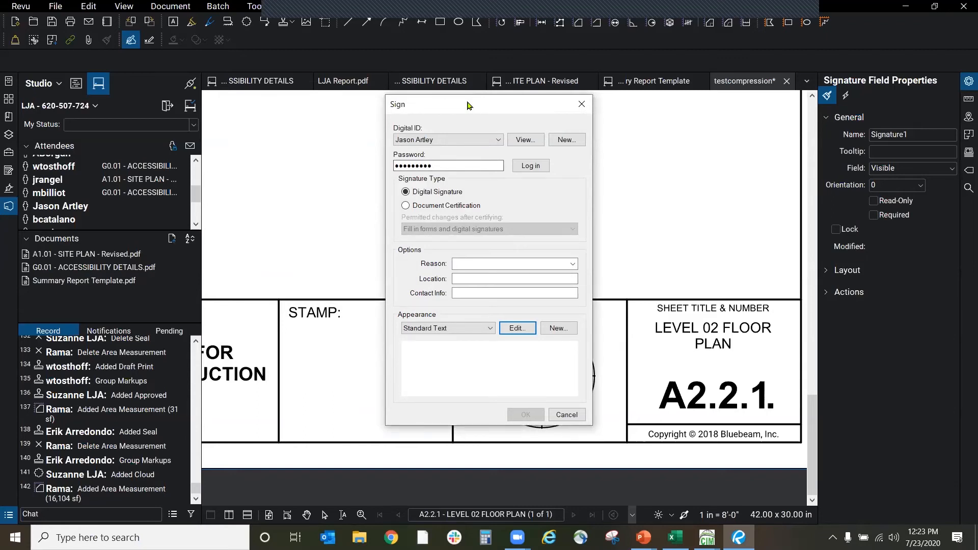
Step: Set Document Certification with No changes allowed, then cancel signing and deselect the field
drag(470, 106, 484, 119)
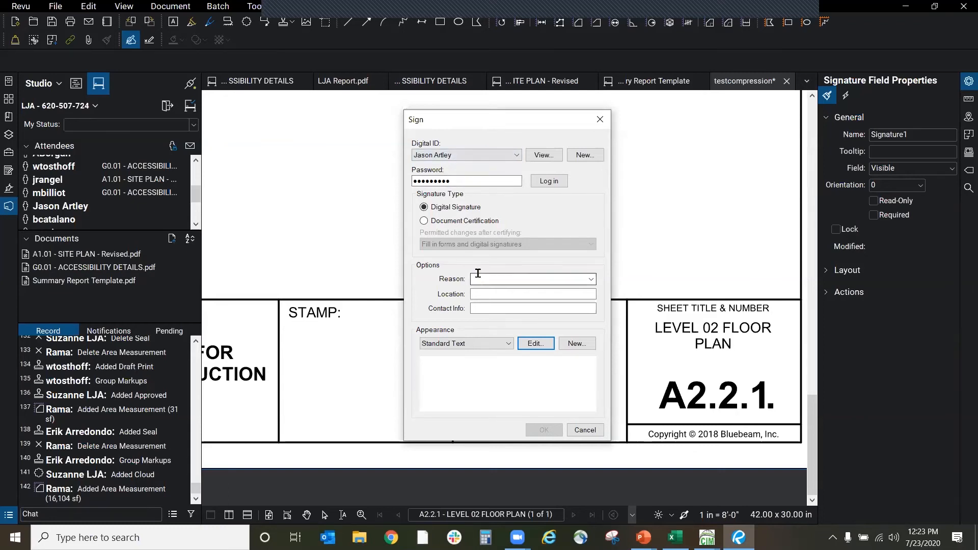
click(461, 221)
click(464, 244)
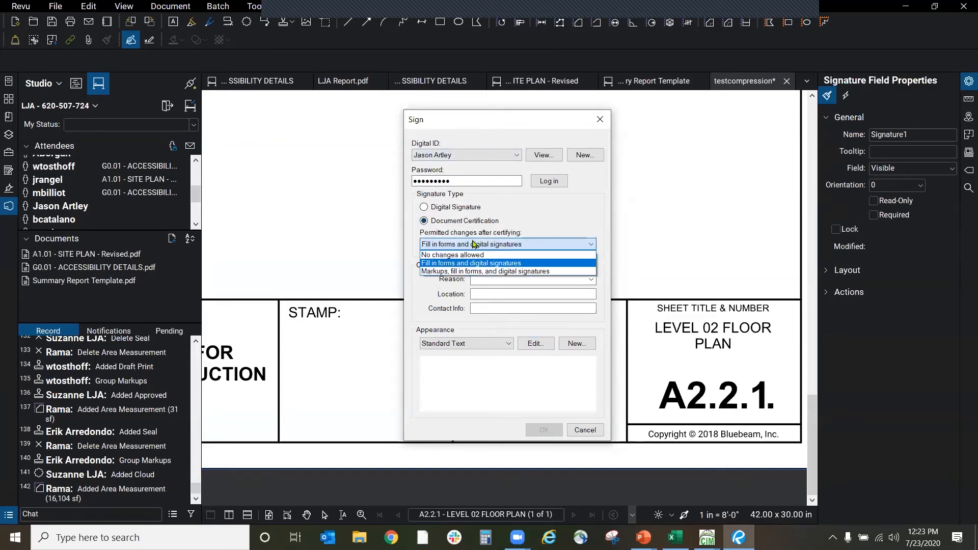
click(488, 255)
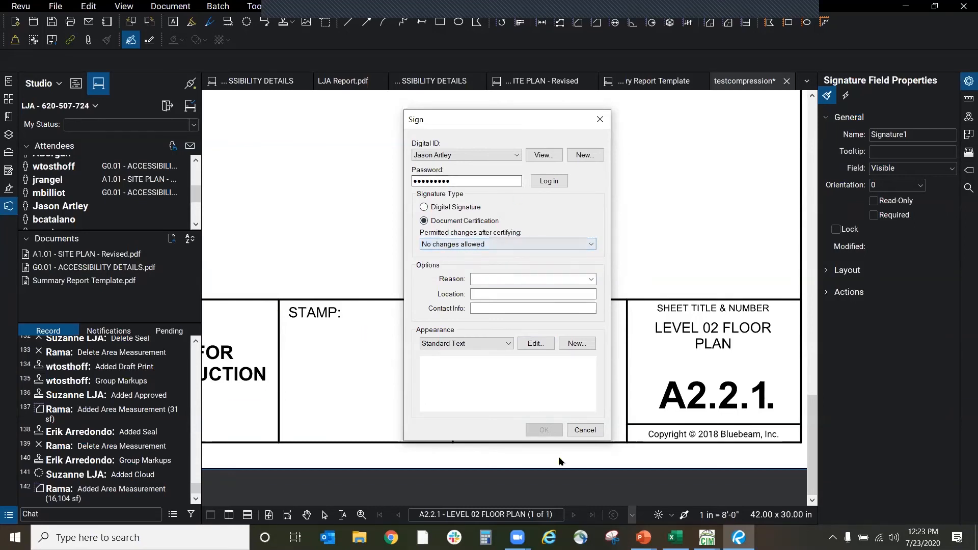
click(584, 430)
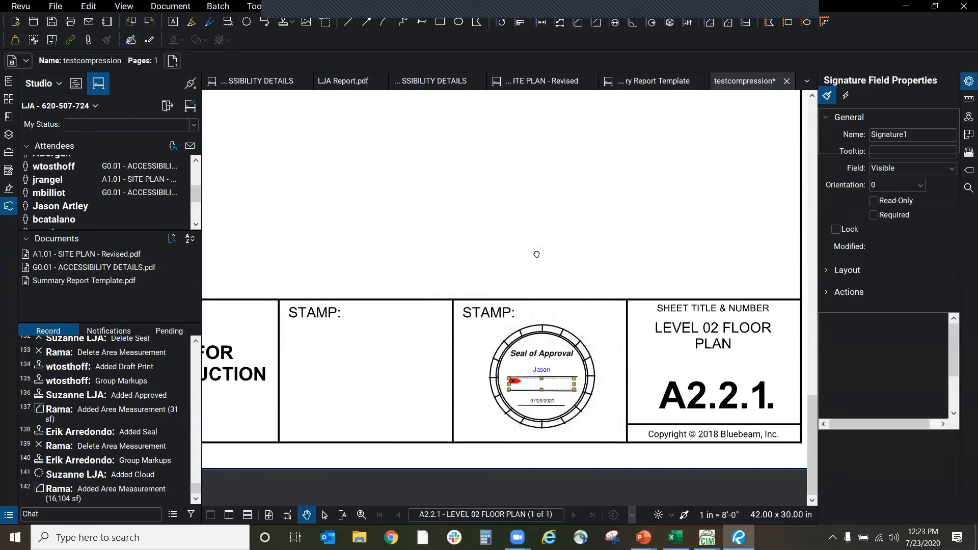
click(537, 254)
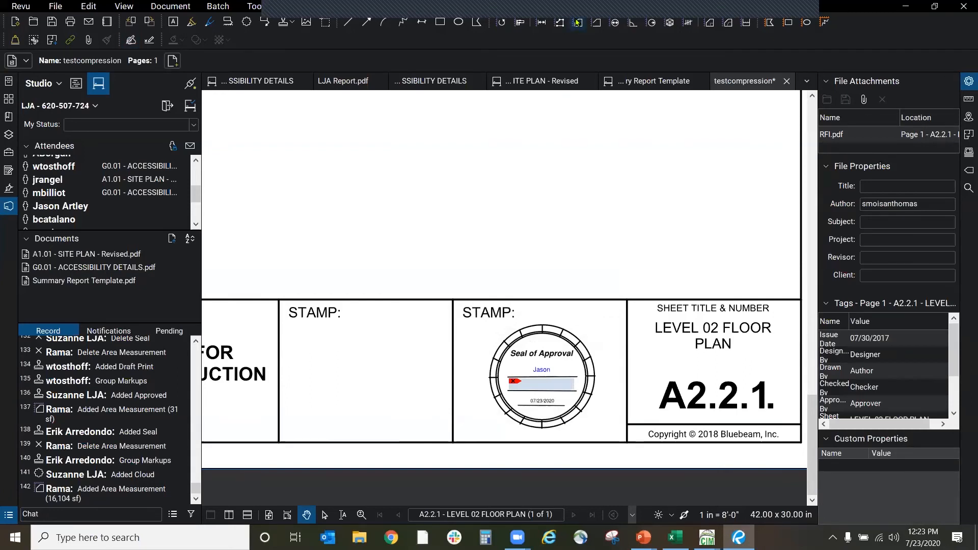
Step: Check the session notifications, then jump to the 16,104 sf area measurement from the record
click(97, 332)
click(52, 331)
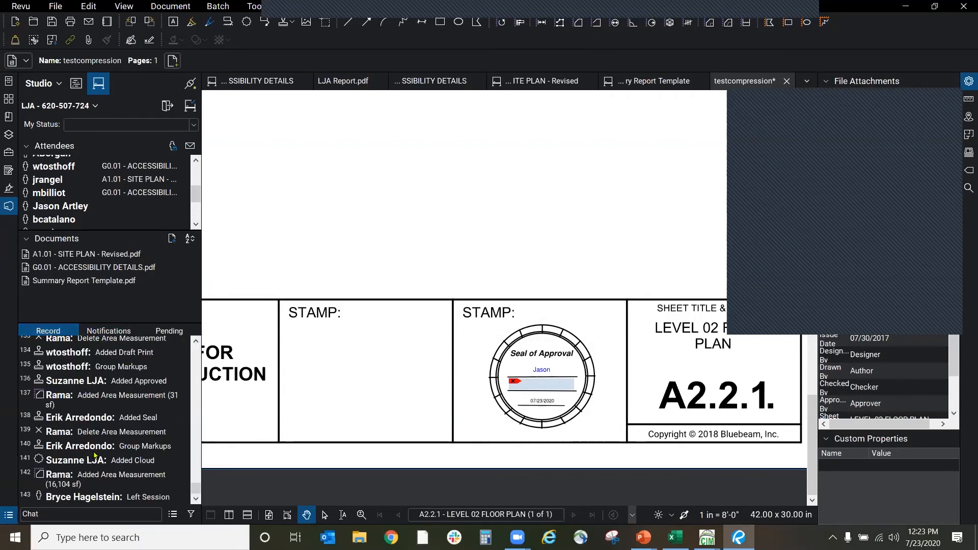
click(103, 479)
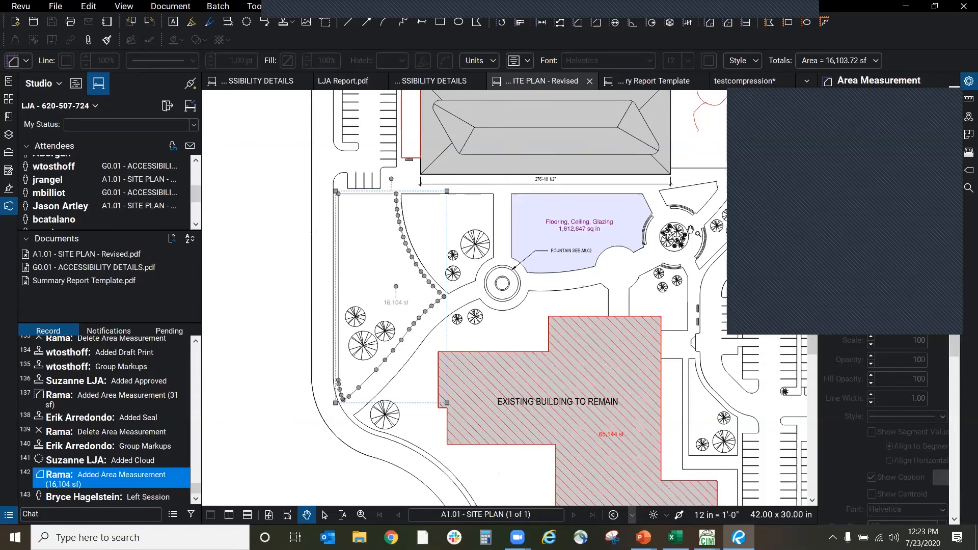
drag(295, 228, 229, 148)
drag(428, 410, 383, 362)
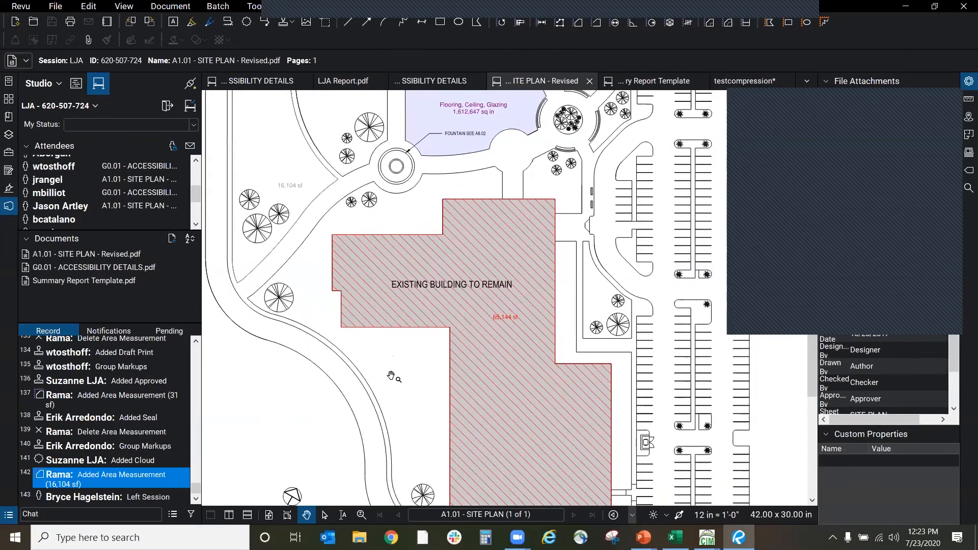
drag(605, 281, 584, 191)
drag(397, 427, 427, 415)
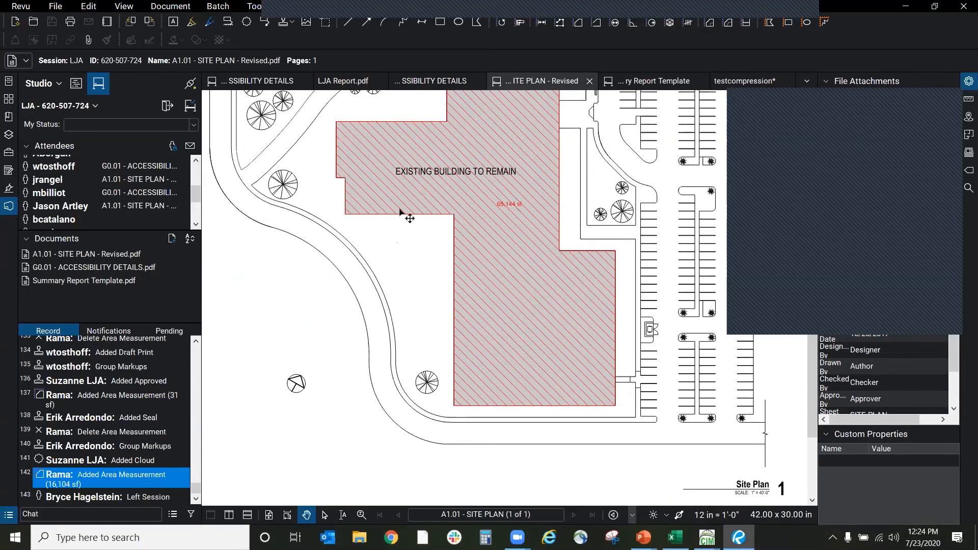
scroll(397, 337, down, 5)
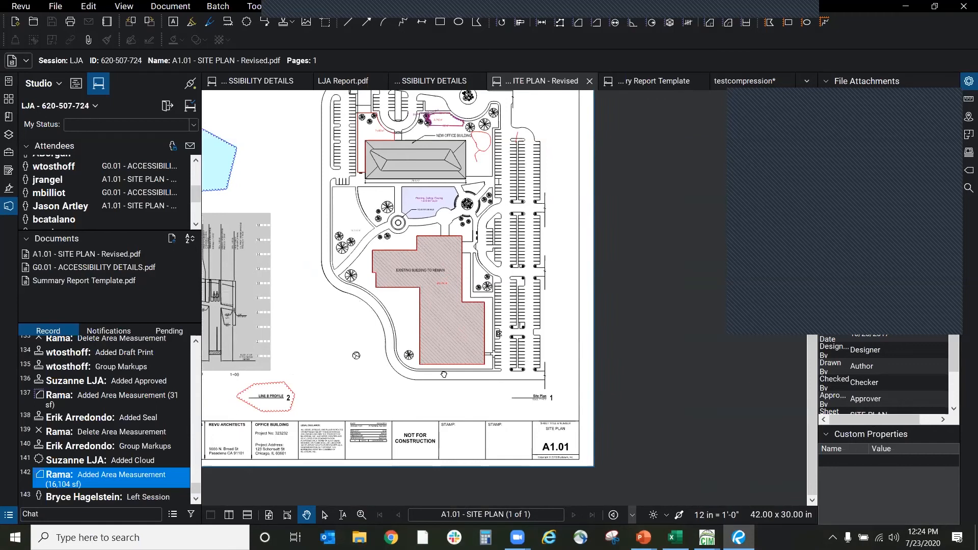
scroll(499, 378, down, 1)
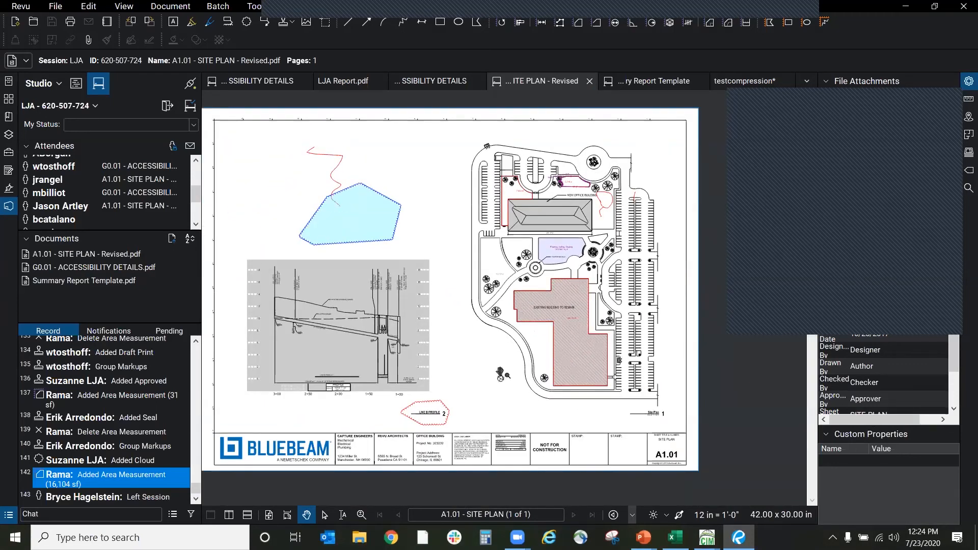
scroll(288, 367, up, 3)
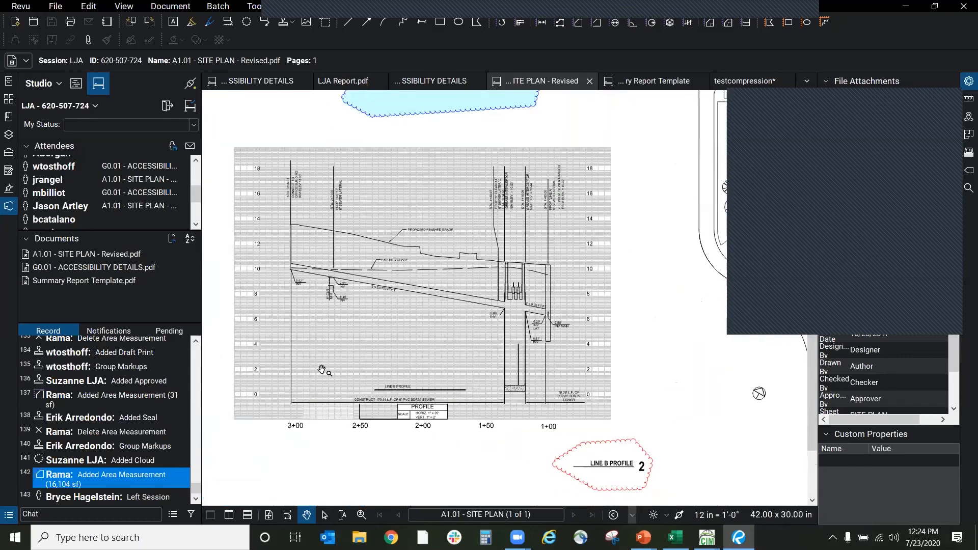
scroll(262, 347, down, 3)
scroll(550, 255, up, 2)
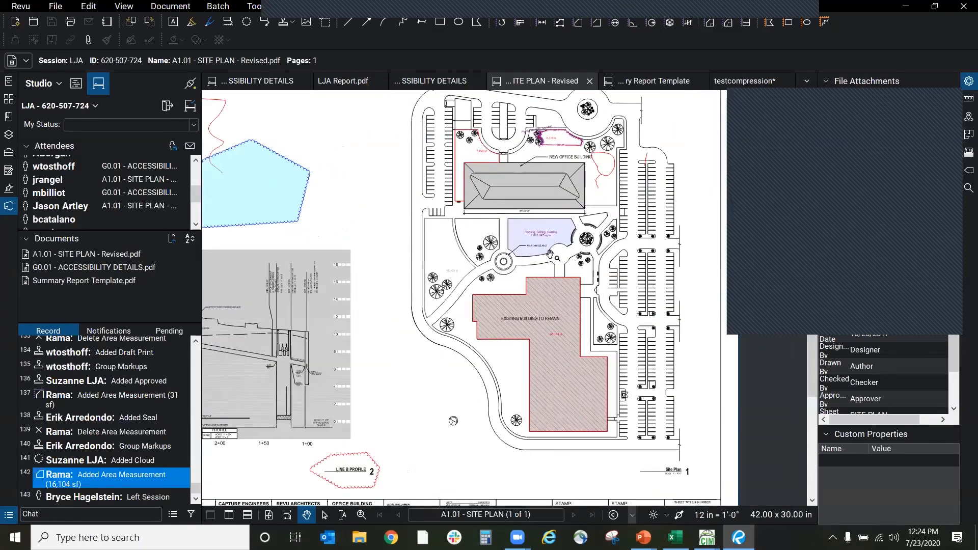
scroll(576, 263, up, 1)
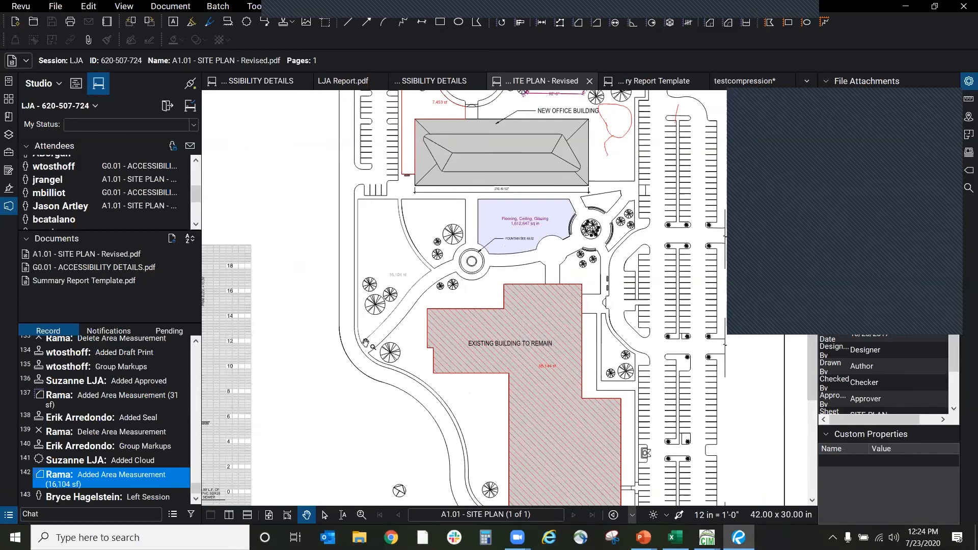
scroll(329, 308, down, 4)
drag(353, 393, 508, 362)
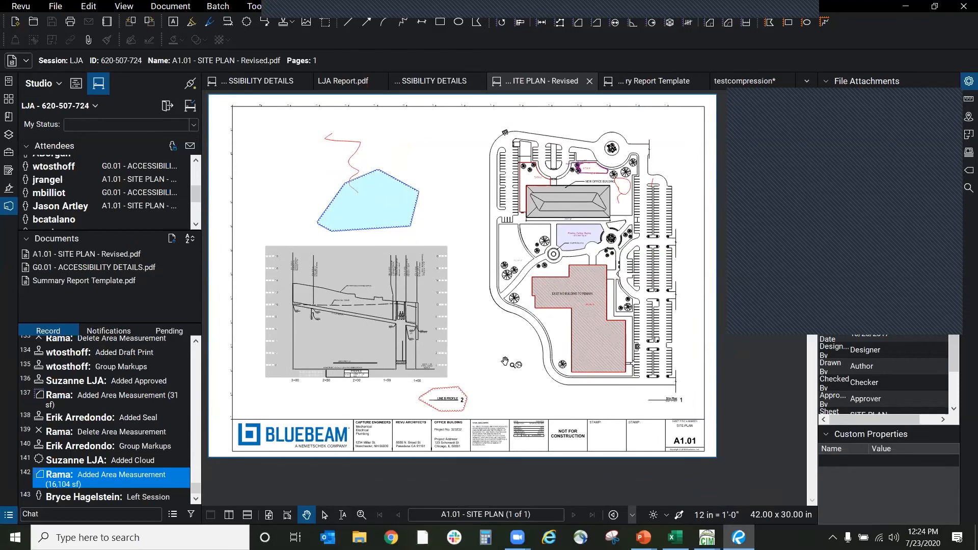
drag(505, 361, 546, 394)
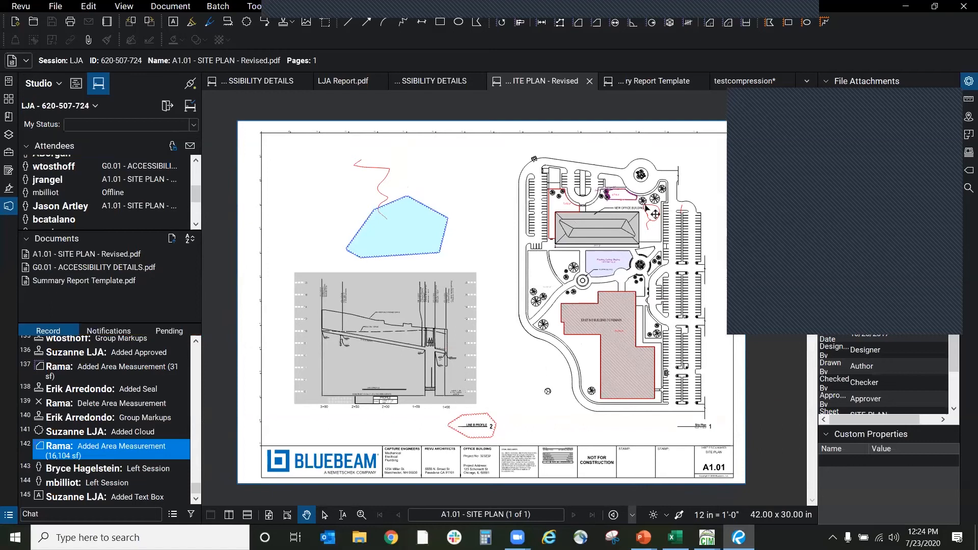
click(109, 331)
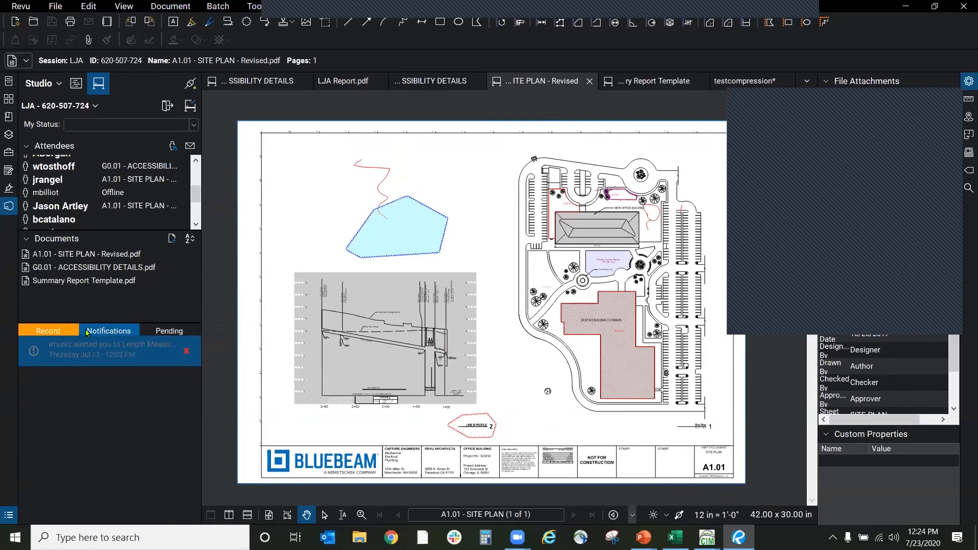
click(48, 331)
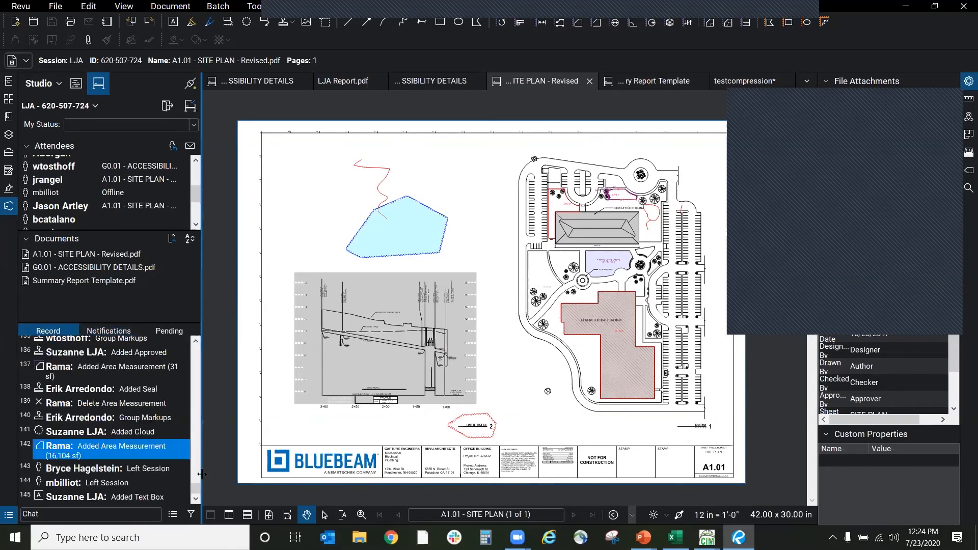
click(89, 498)
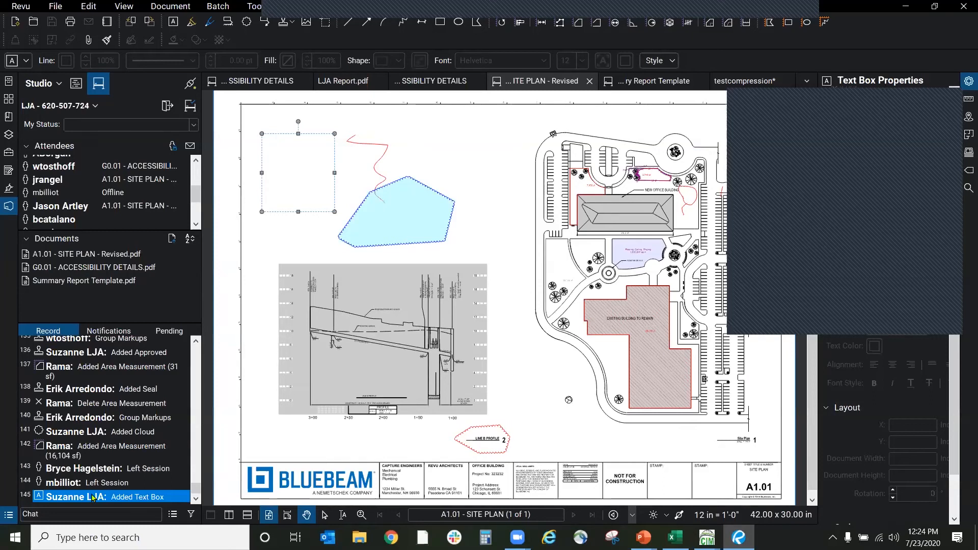
scroll(647, 187, up, 3)
scroll(713, 137, up, 2)
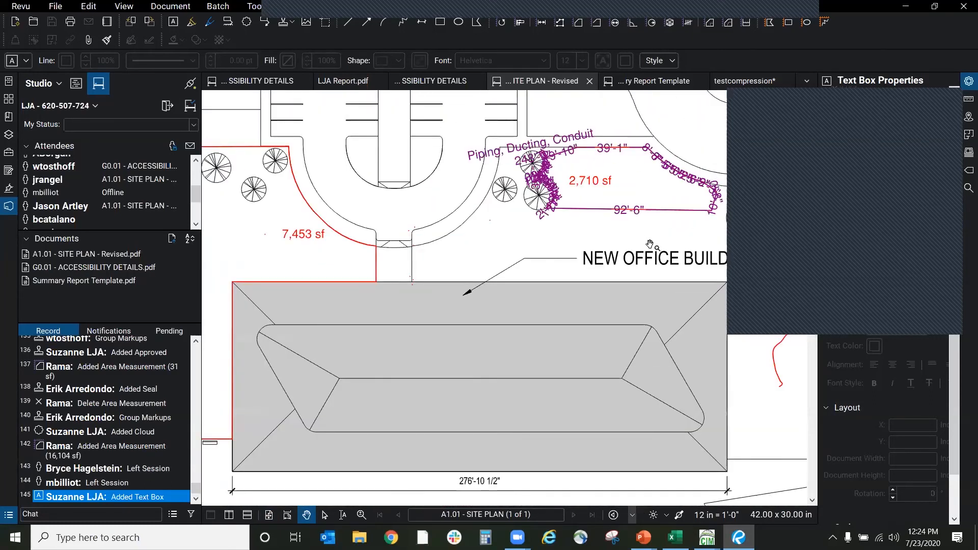
drag(649, 246, 621, 287)
drag(391, 248, 538, 301)
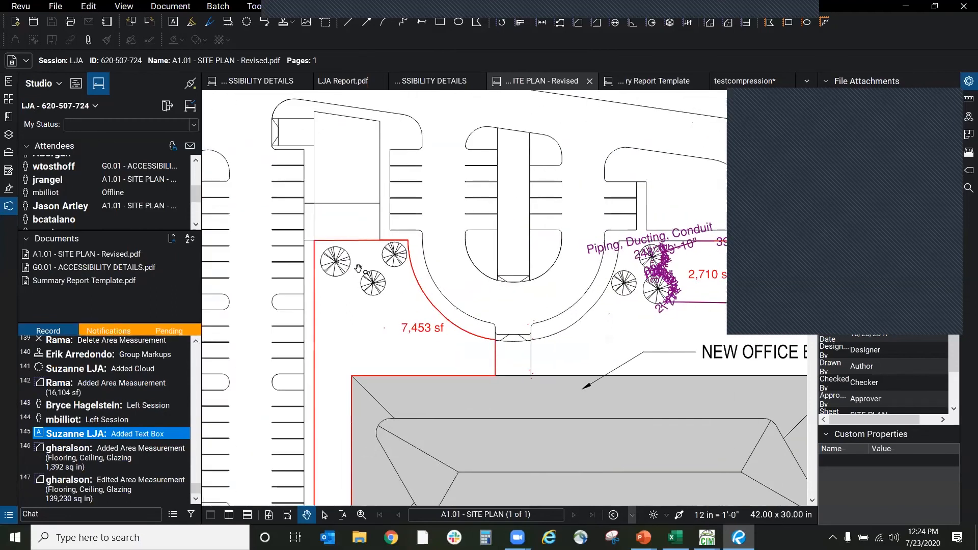
drag(536, 365, 305, 334)
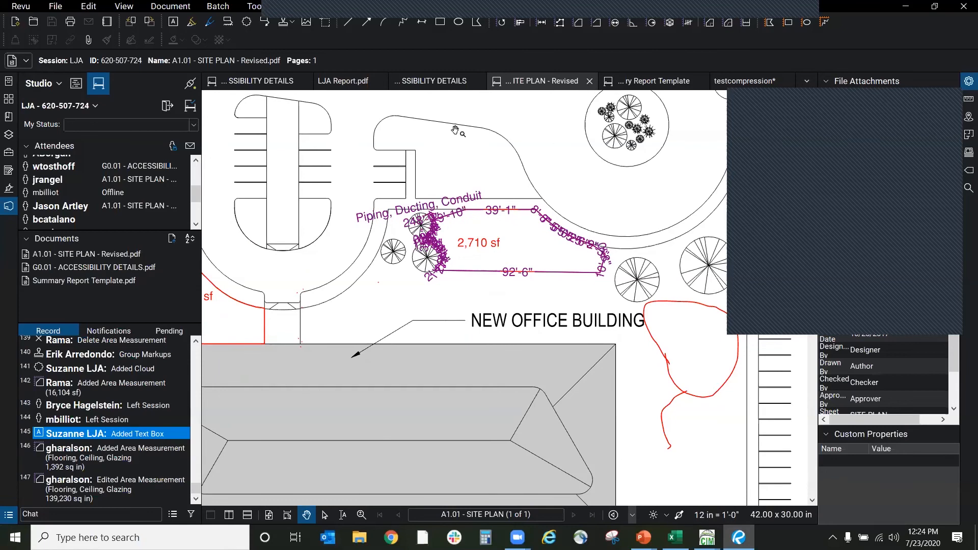
click(253, 6)
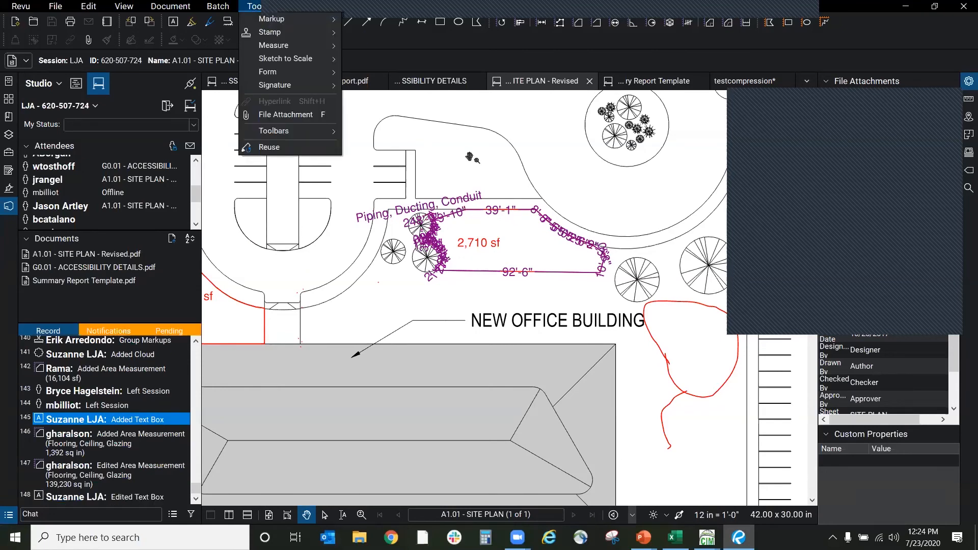
drag(501, 164, 344, 182)
drag(641, 311, 398, 272)
drag(509, 397, 557, 165)
drag(509, 432, 512, 312)
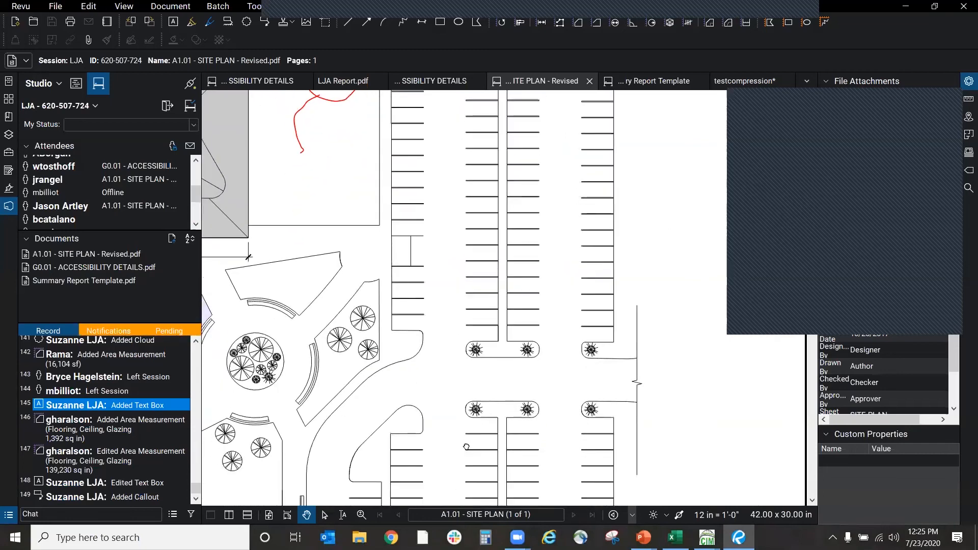
drag(465, 448, 501, 284)
drag(432, 422, 530, 314)
scroll(382, 402, down, 4)
drag(511, 347, 622, 258)
drag(389, 433, 435, 360)
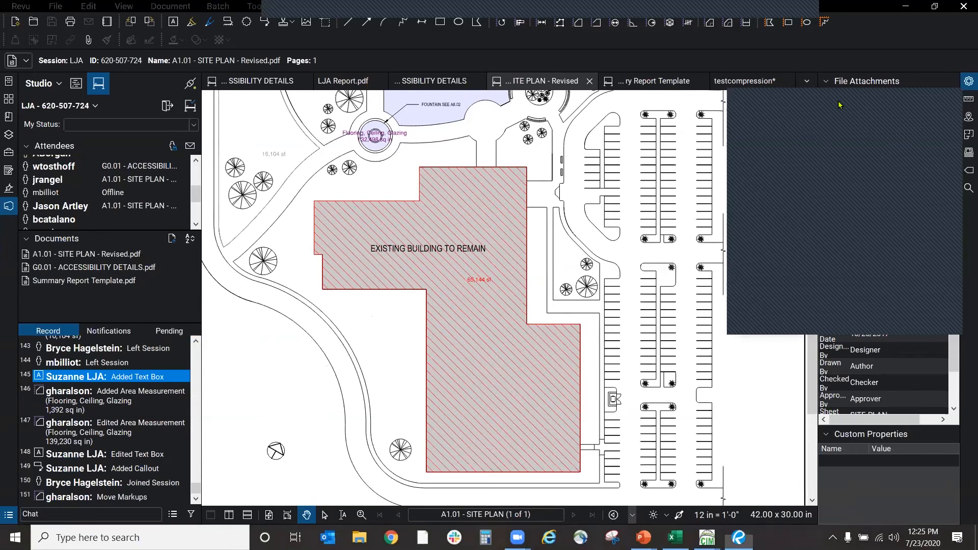
Step: Close testcompression.pdf choosing Don't Save, then close the Summary Report Template tab
click(786, 80)
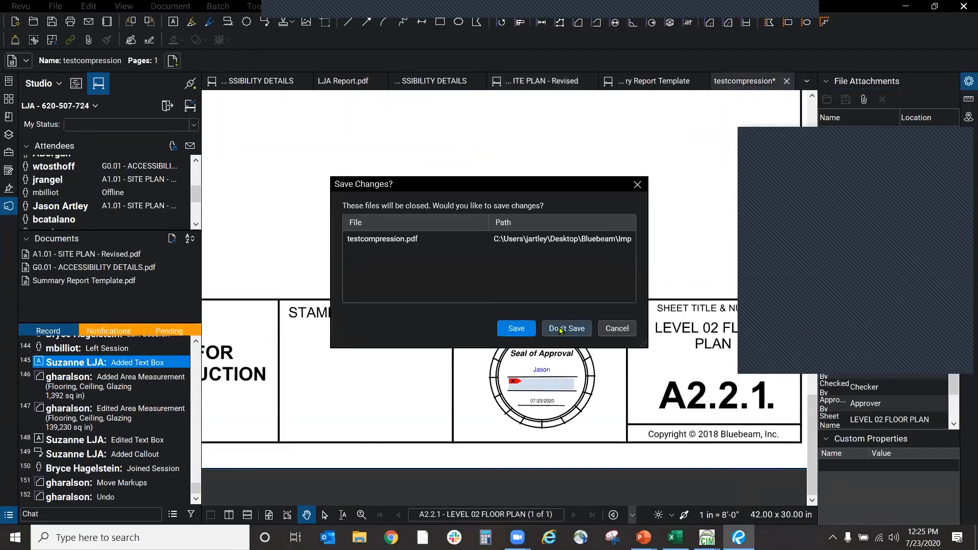
click(561, 329)
click(713, 80)
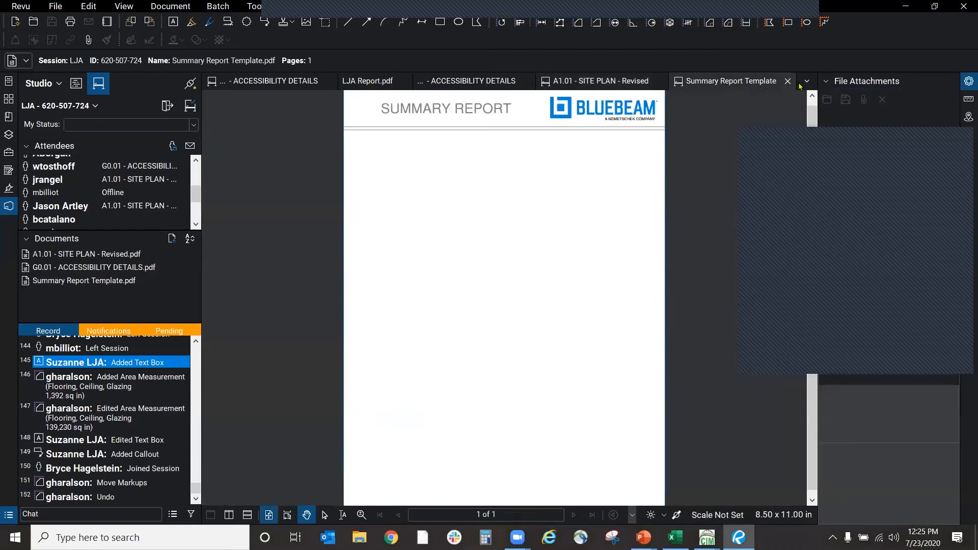
click(788, 81)
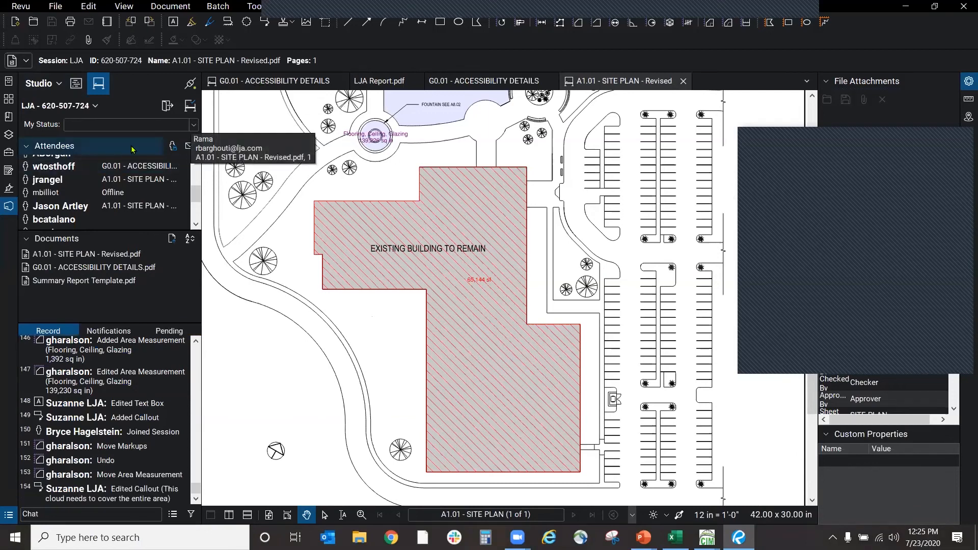
Step: Copy the LJA session invitation from the Attendee Access settings
click(175, 147)
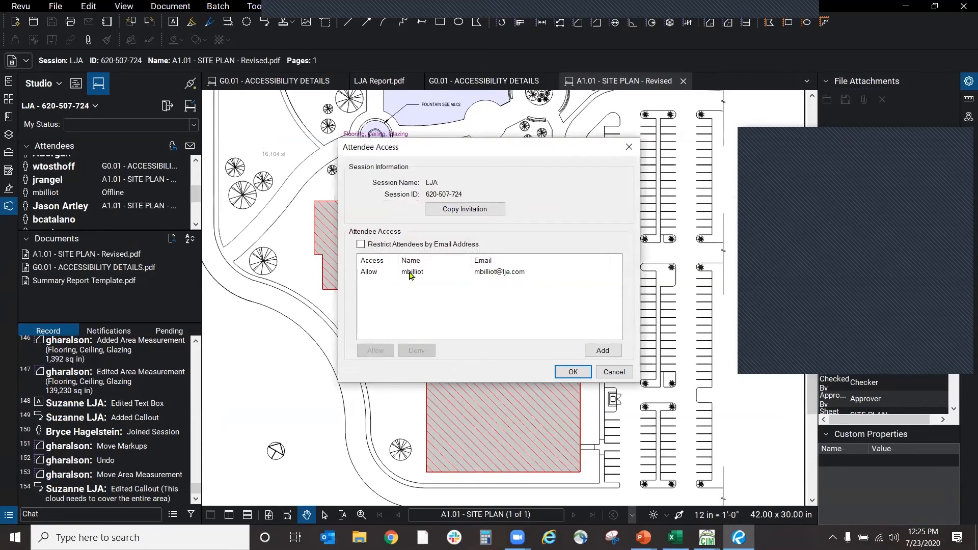
click(464, 210)
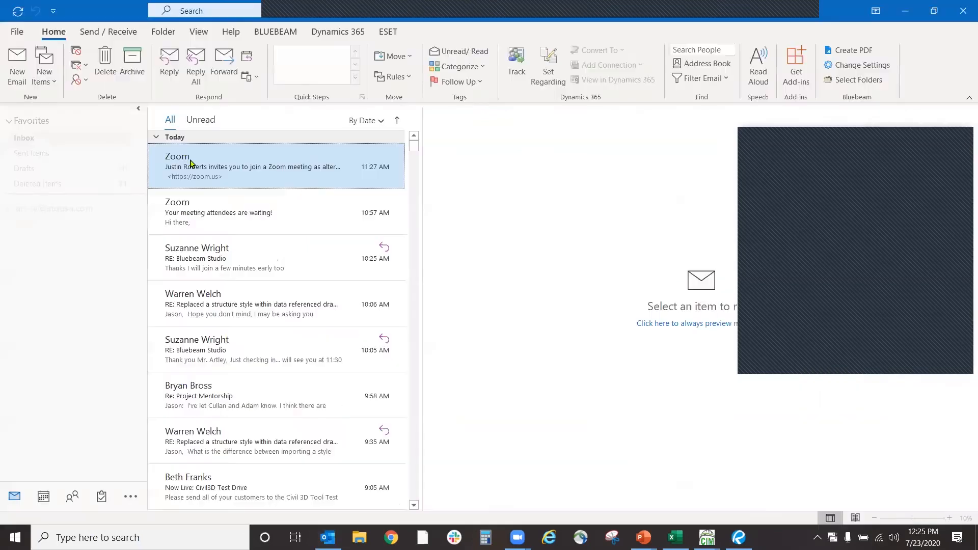
Step: Paste the copied Studio session invitation into the body of a new Outlook email
key(ctrl+n)
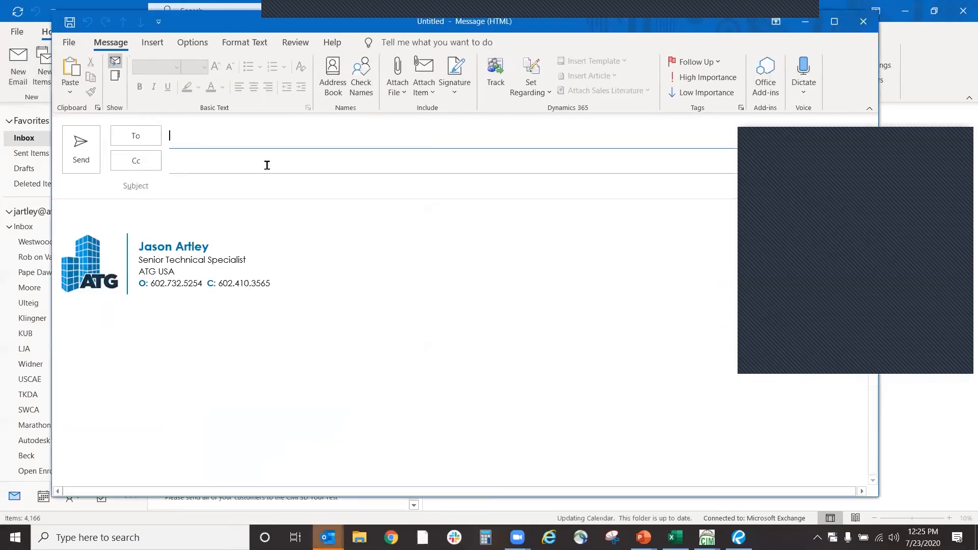
click(262, 224)
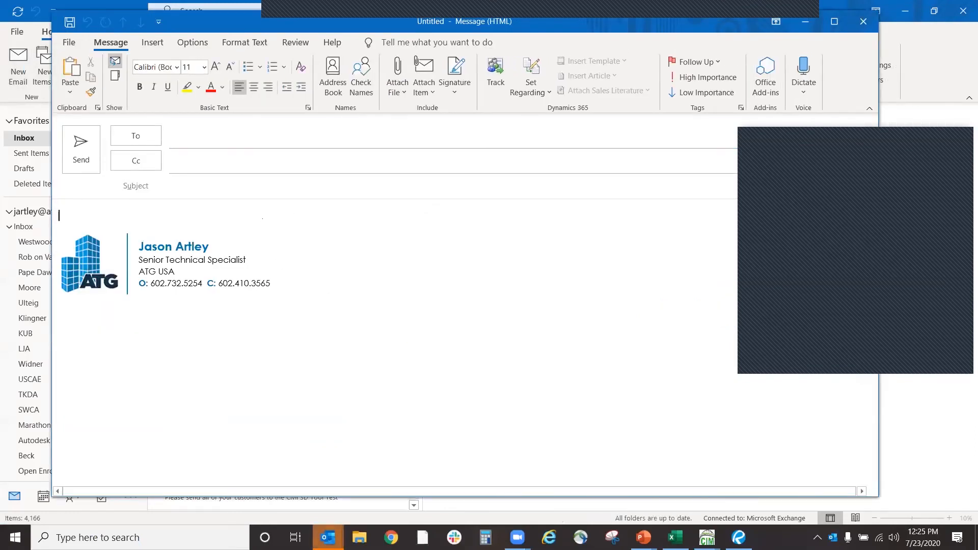
text(You have been invited by Jason Artley to join a Bluebeam Studio Session:  LJA Session ID: 620-507-724 Session URL: https://studio.bluebeam.com/join.html?ID=620-507-724)
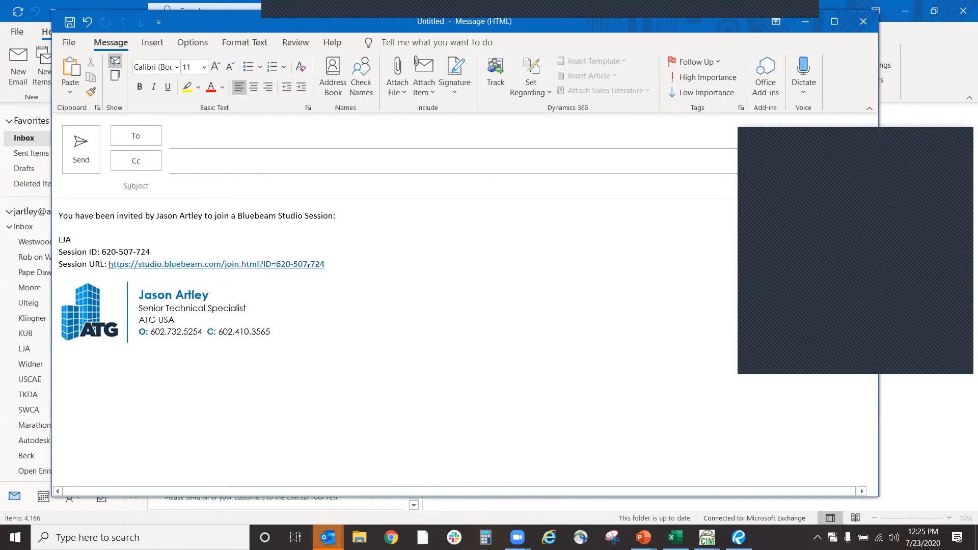
Step: Discard the Outlook draft without saving and close Attendee Access back in Revu
click(862, 21)
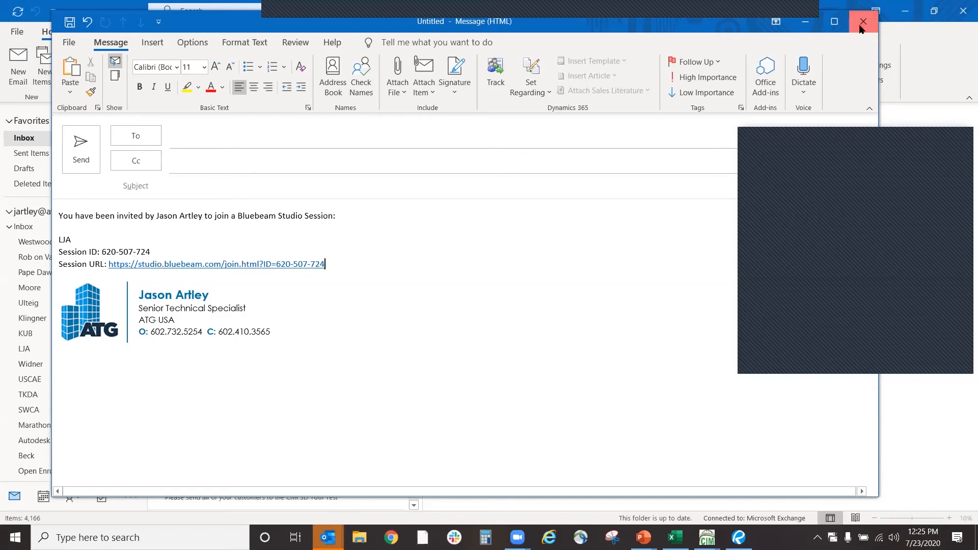
click(490, 302)
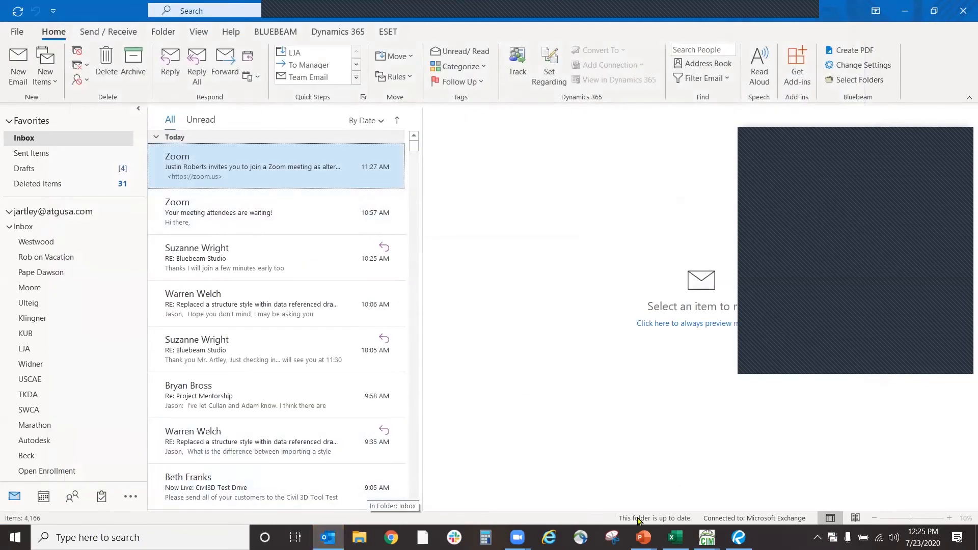
click(905, 10)
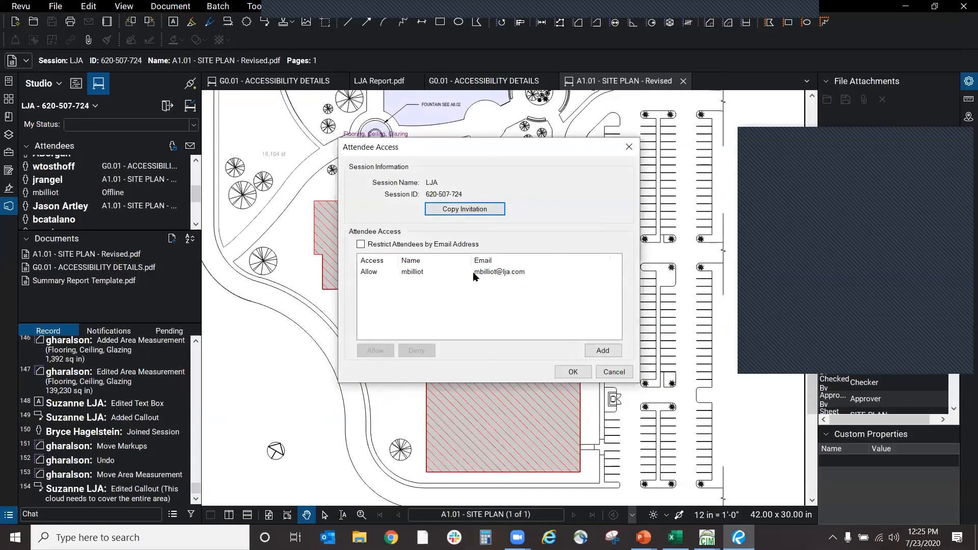
click(614, 372)
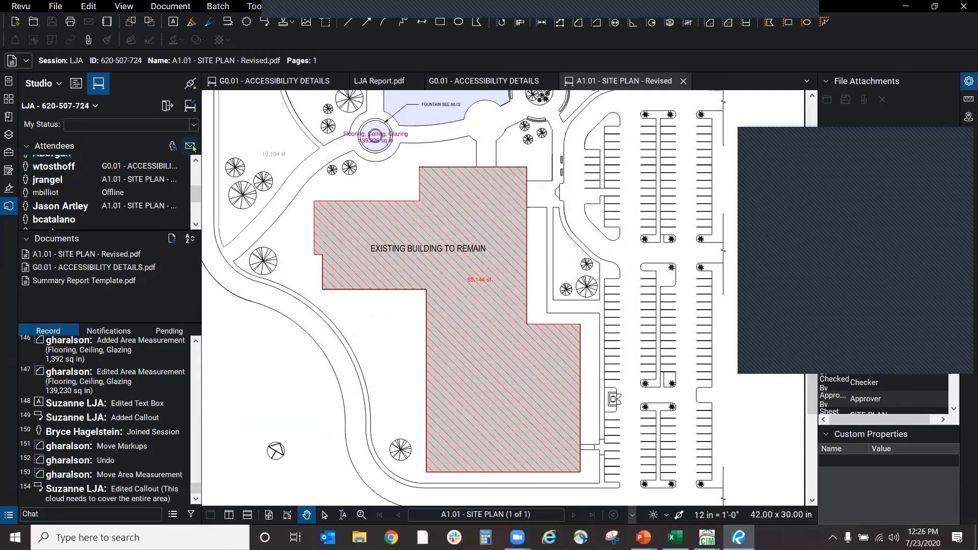
Step: Open Session Invitation, try picking invitees from a contact group twice, then cancel
click(191, 147)
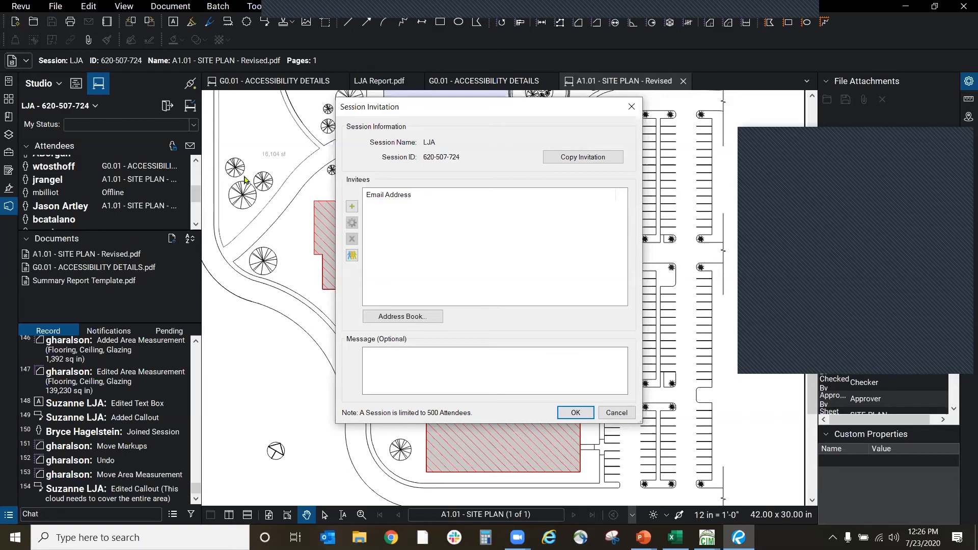
click(356, 259)
click(582, 308)
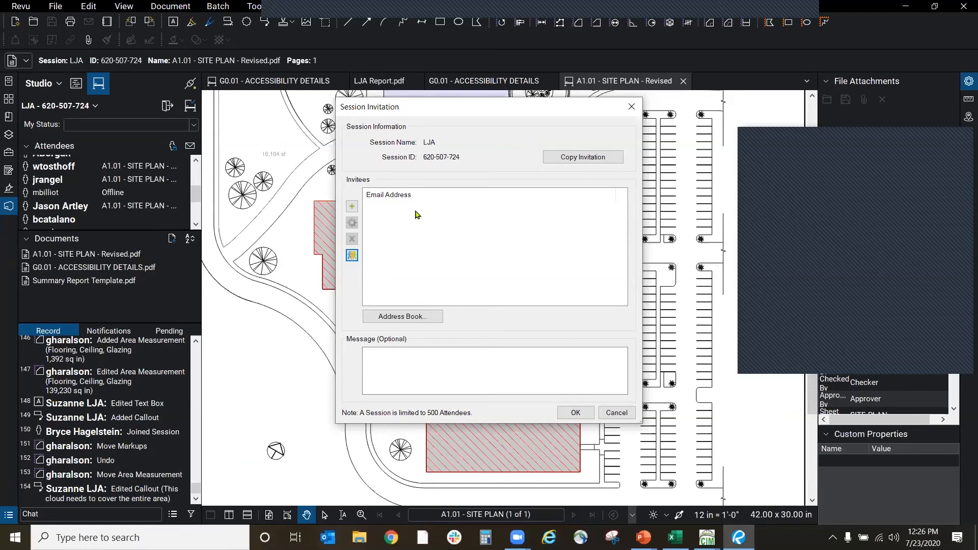
click(352, 257)
click(585, 307)
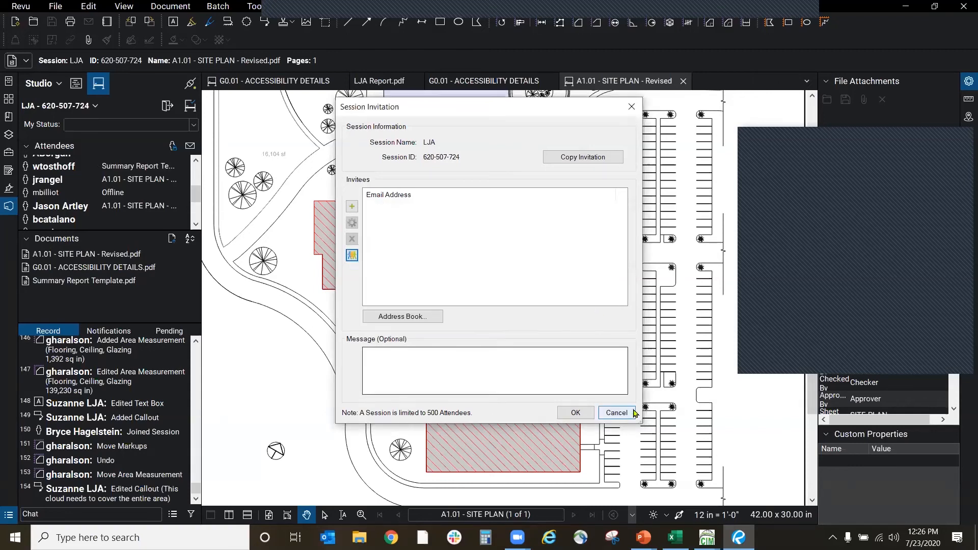
click(616, 414)
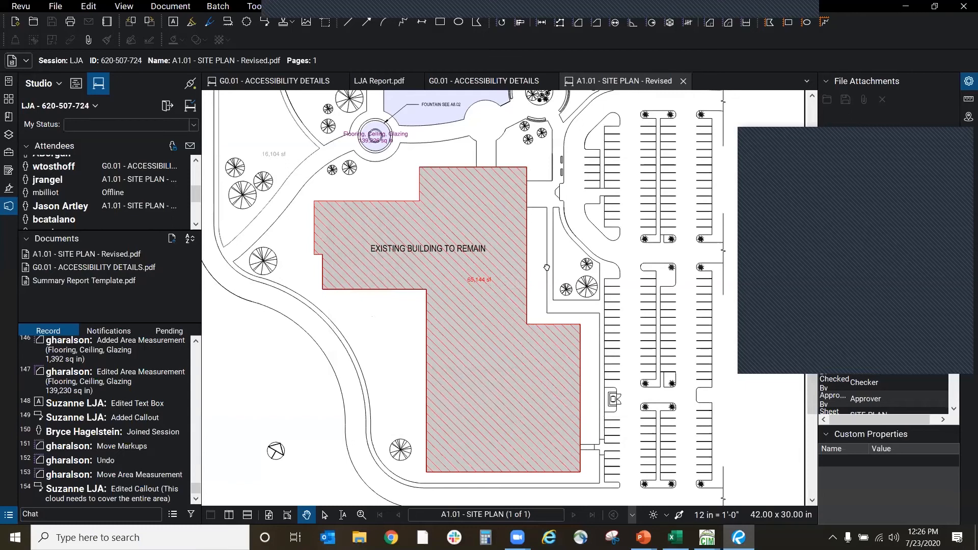
click(485, 282)
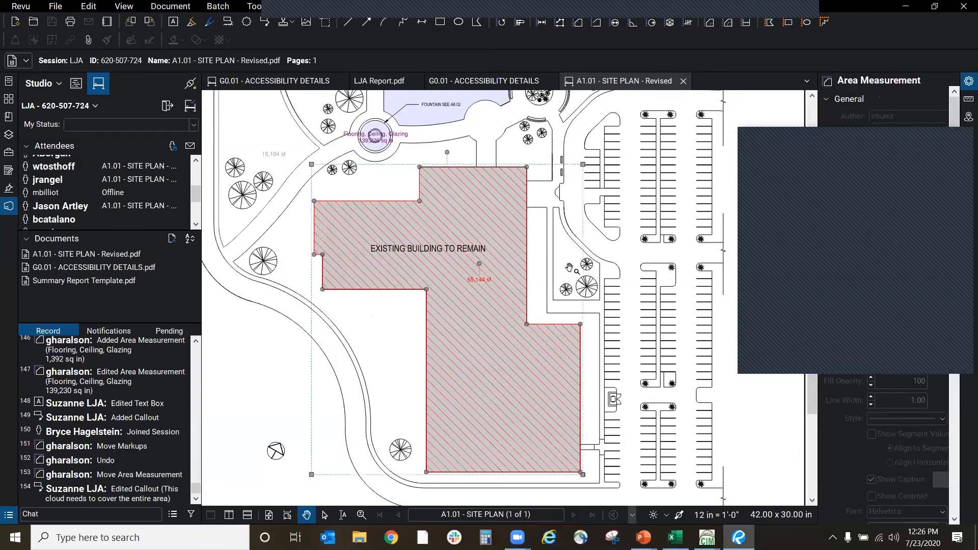
click(631, 263)
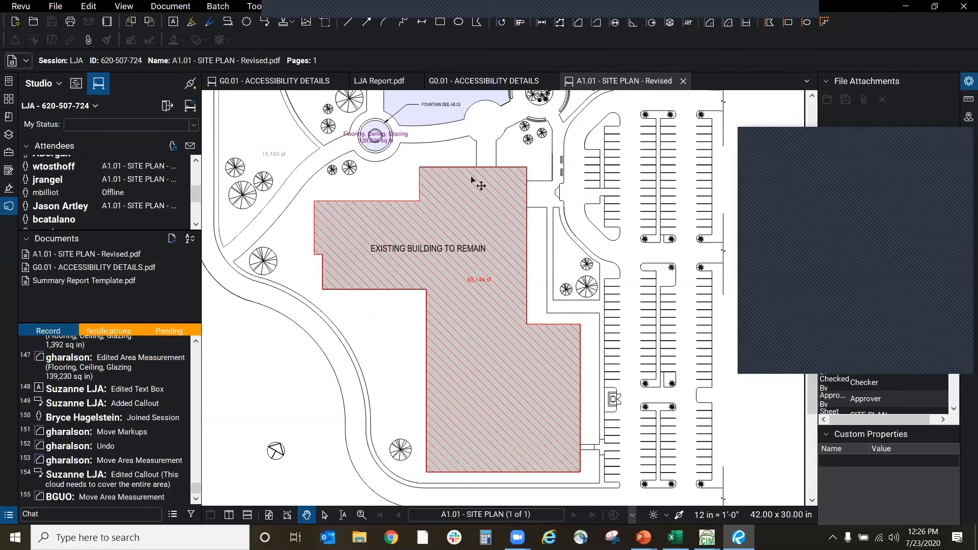
click(483, 289)
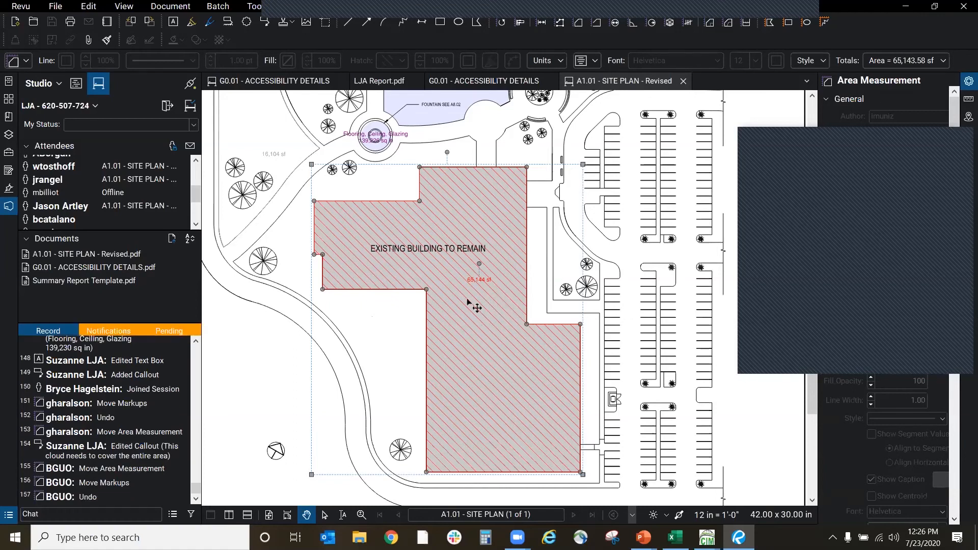
click(534, 274)
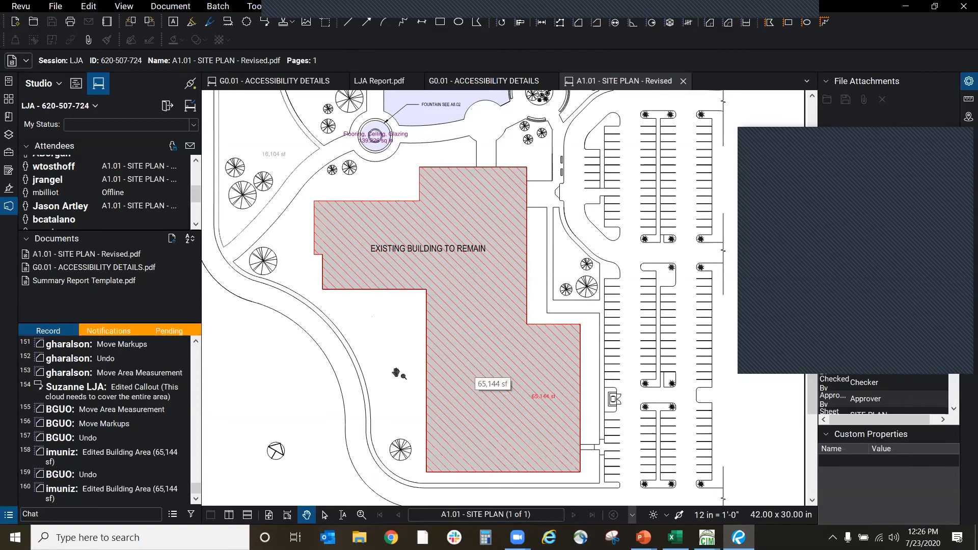
scroll(374, 368, down, 1)
scroll(436, 133, up, 3)
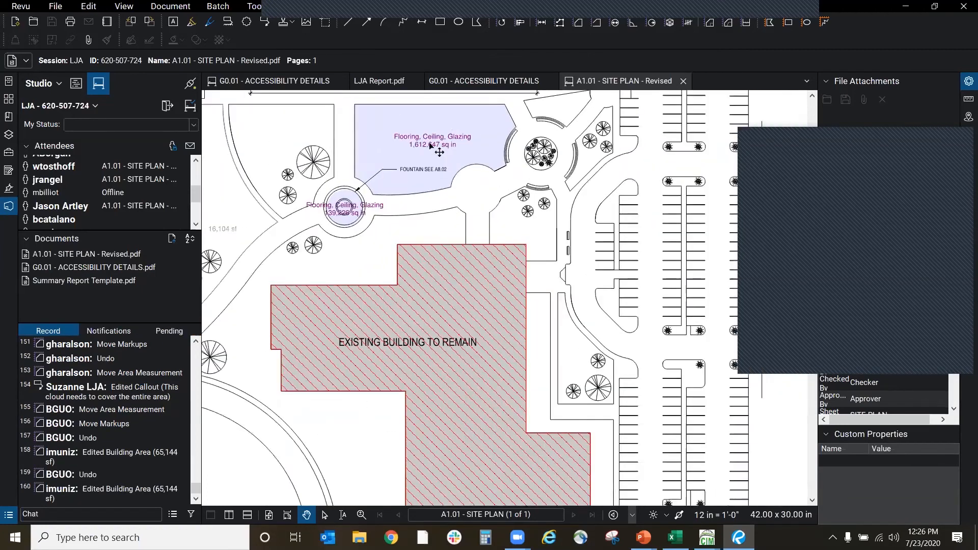
Step: Shift the fountain area's caption up-left, then browse its context menu without setting a status
click(428, 133)
drag(421, 135, 412, 127)
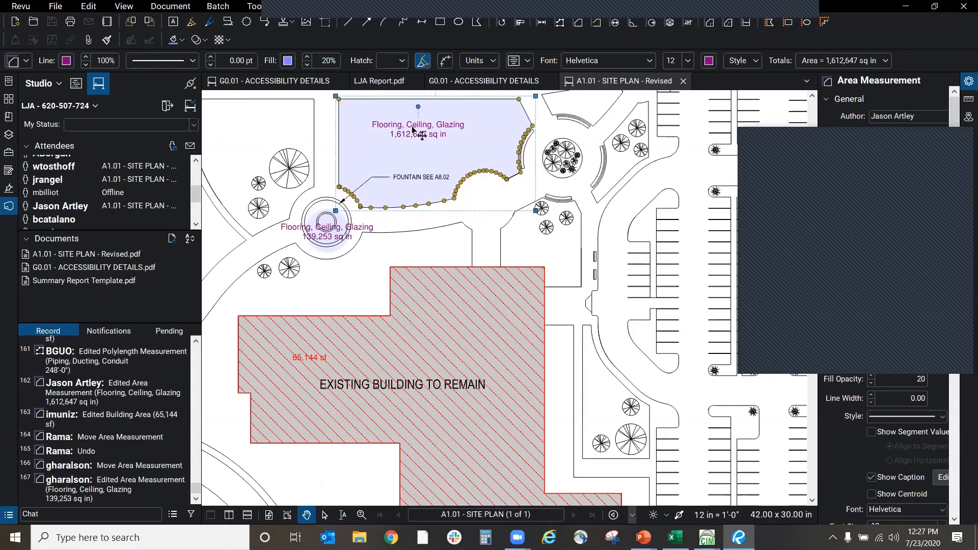
right_click(392, 210)
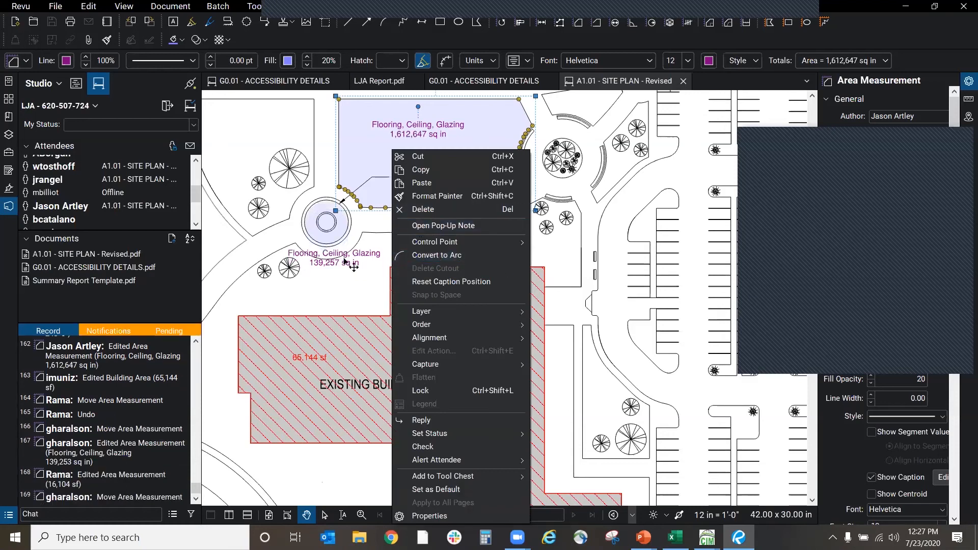
click(370, 139)
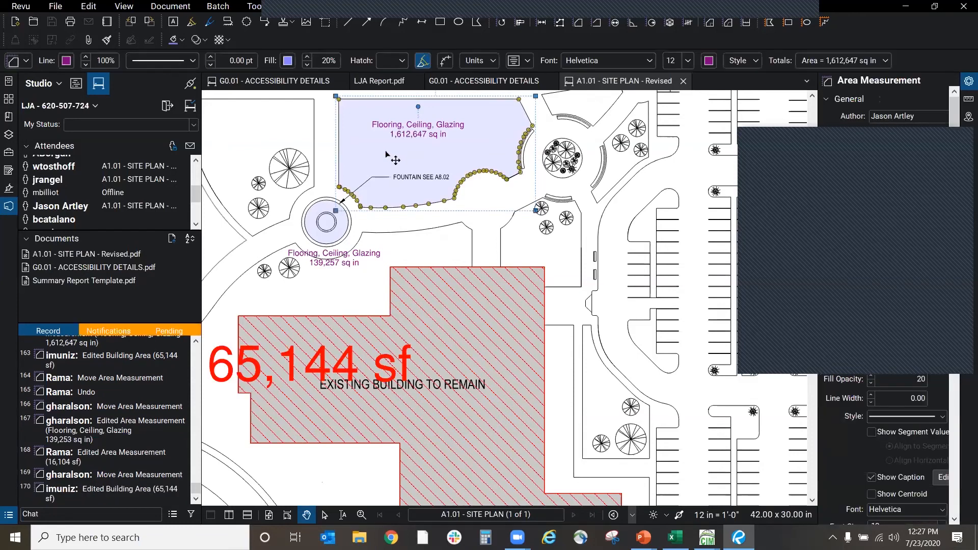
right_click(386, 154)
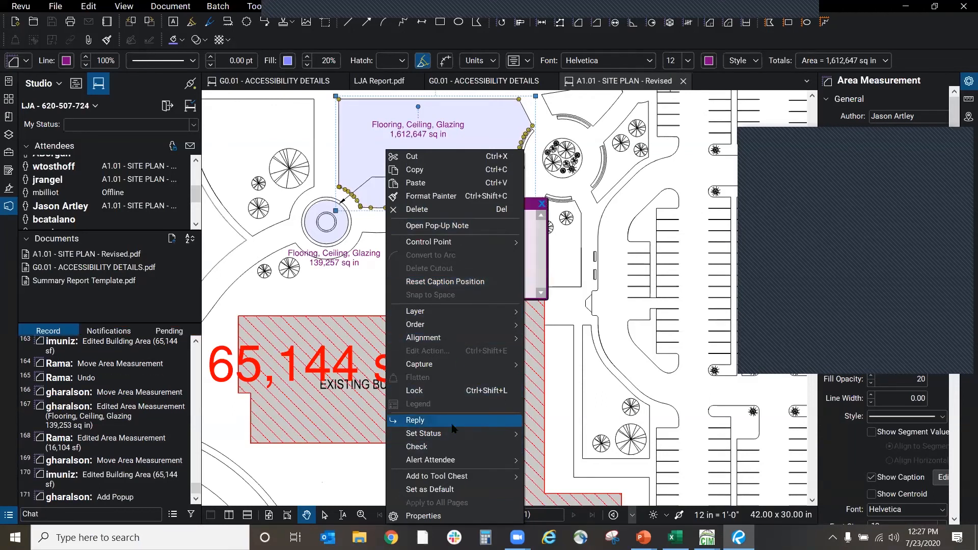
mouse_move(455, 437)
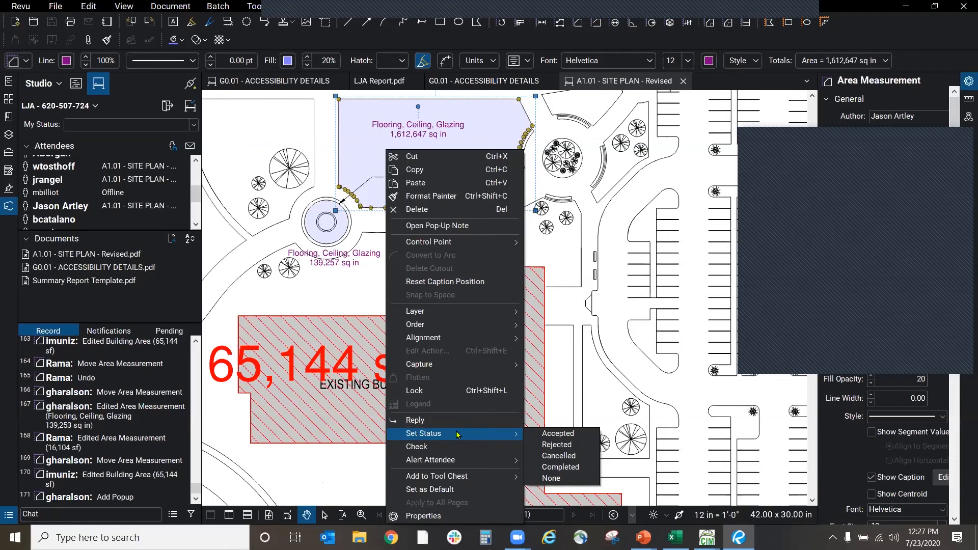
click(347, 284)
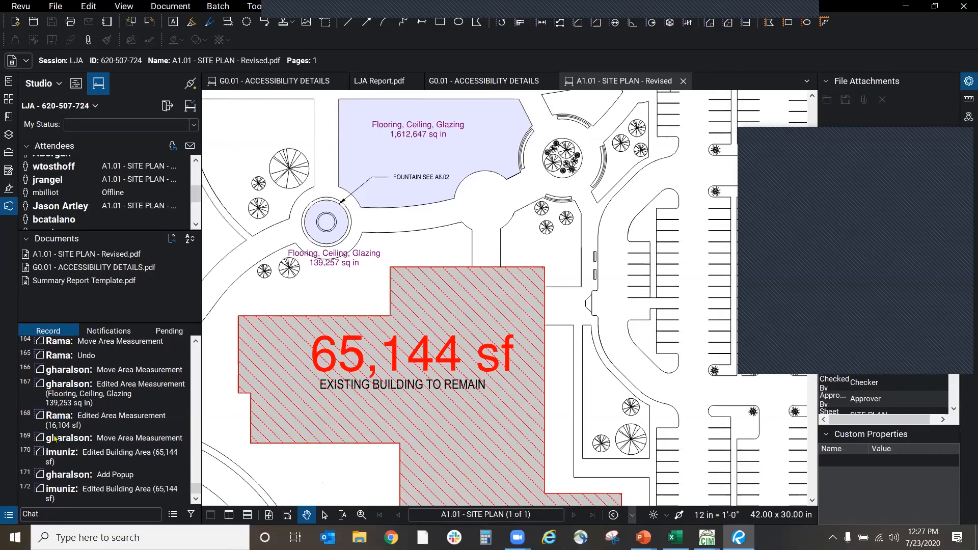
Step: Open and close the Markups List, then drag the panel edge to adjust the layout
click(10, 517)
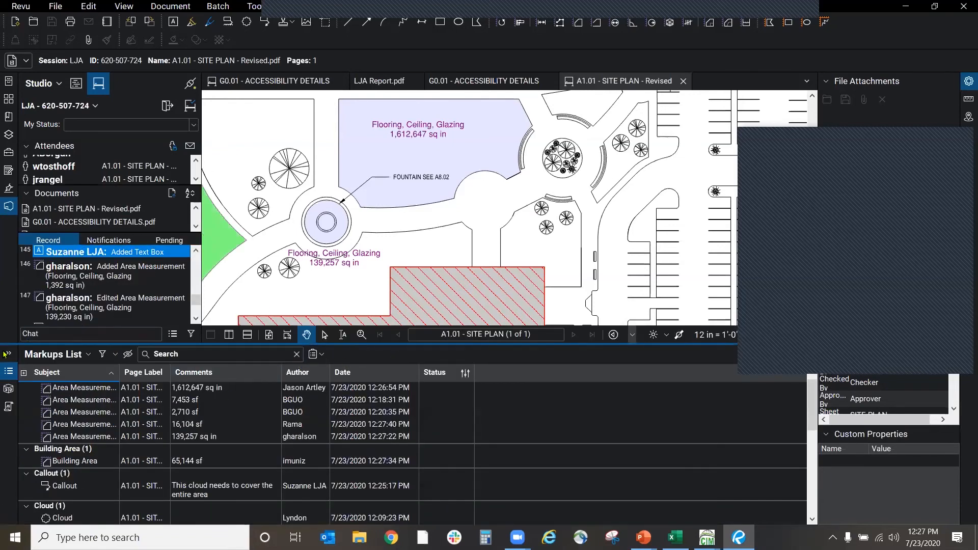
click(9, 371)
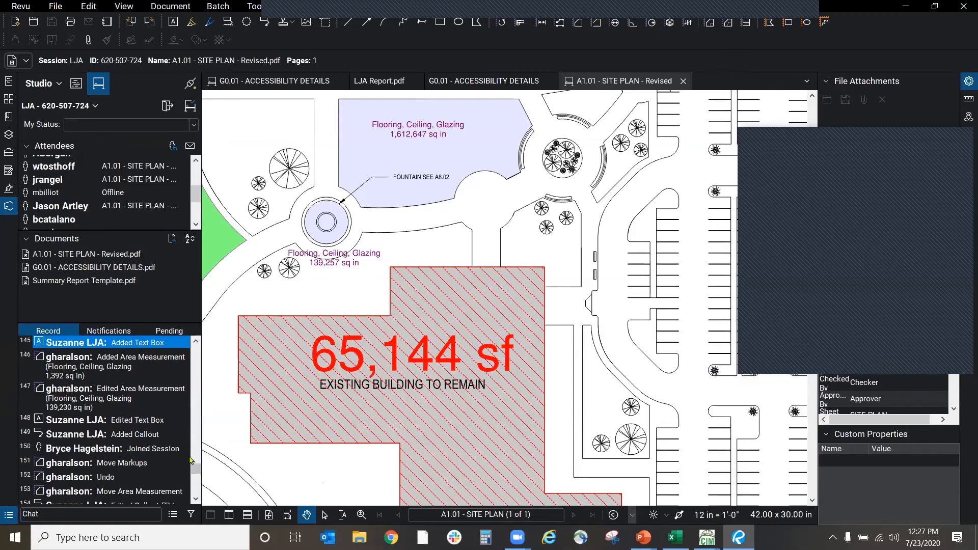
drag(193, 468, 192, 370)
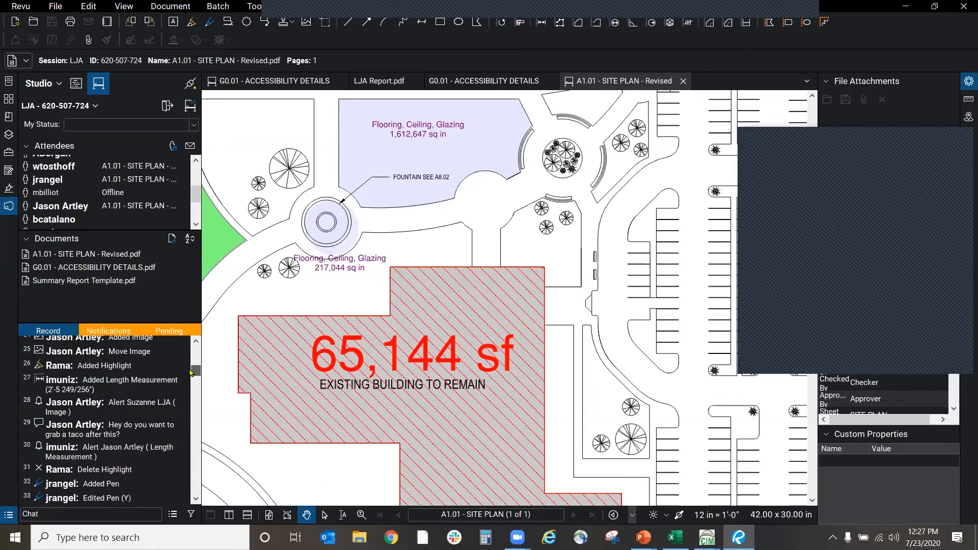
Step: Set the fountain area measurement's status to Accepted and open the Markups List
click(400, 138)
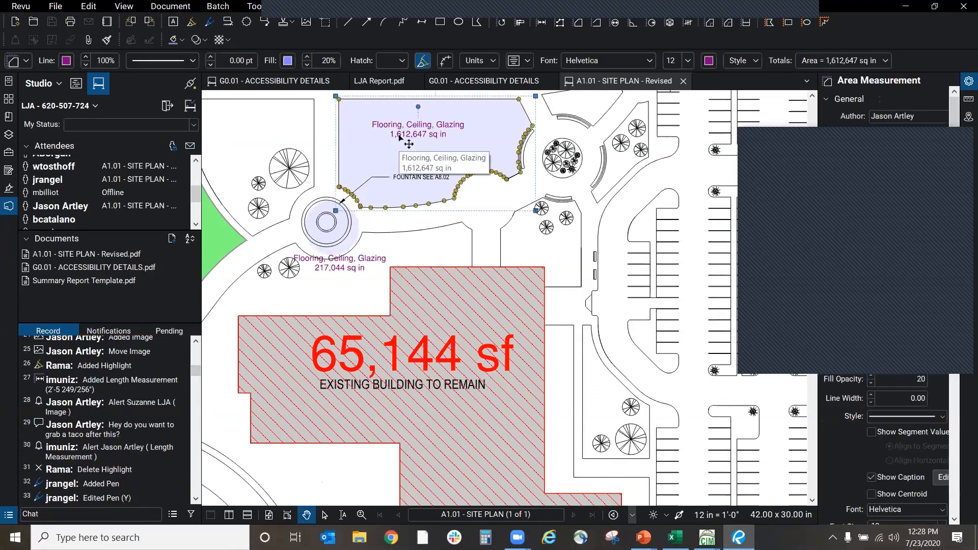
right_click(400, 136)
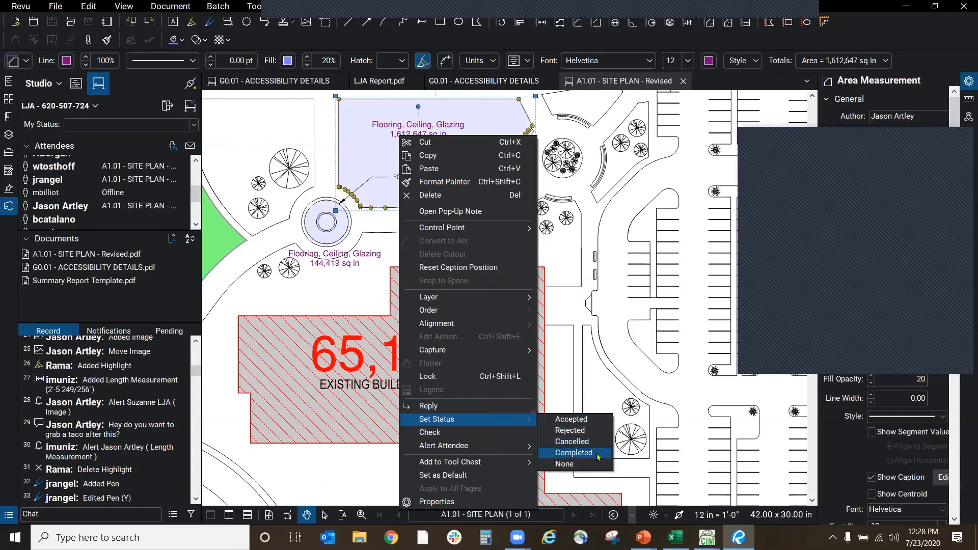
click(455, 504)
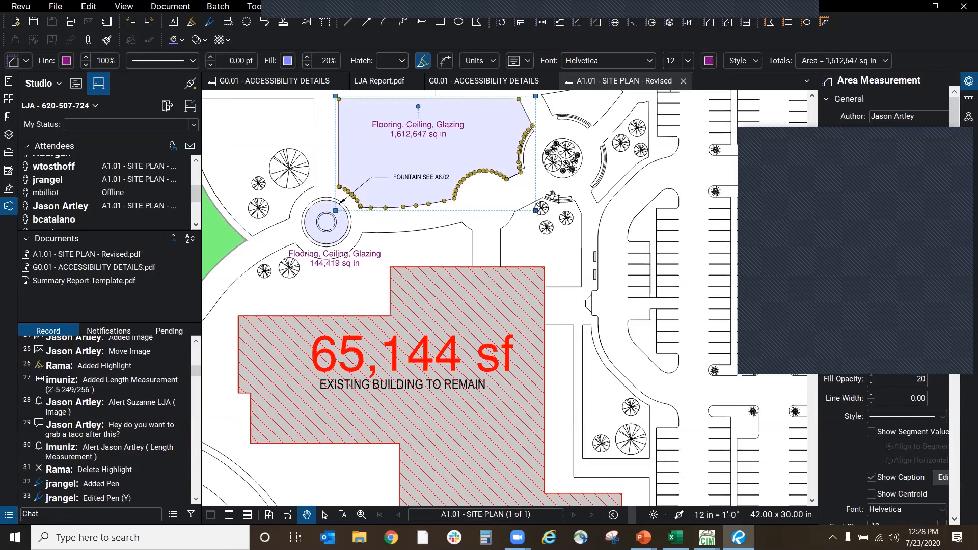
right_click(445, 148)
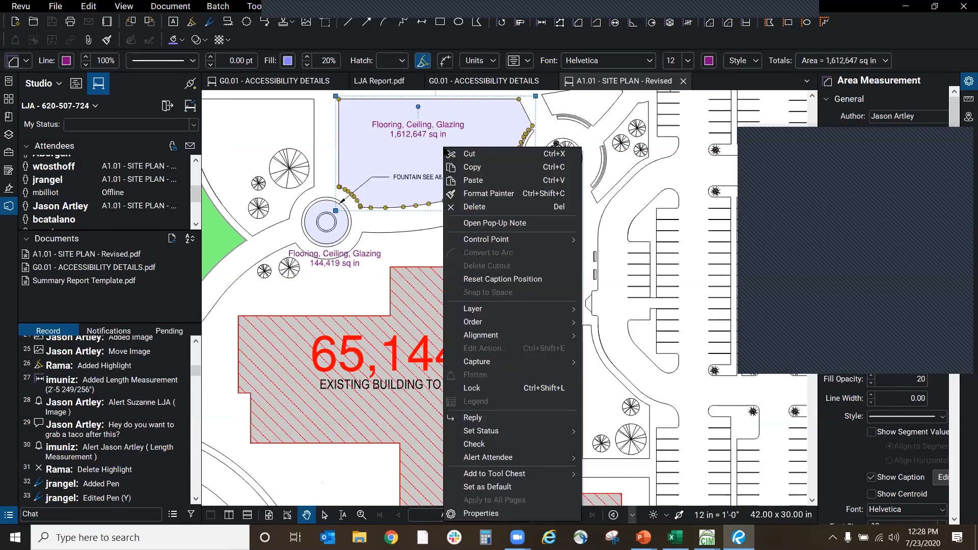
mouse_move(509, 436)
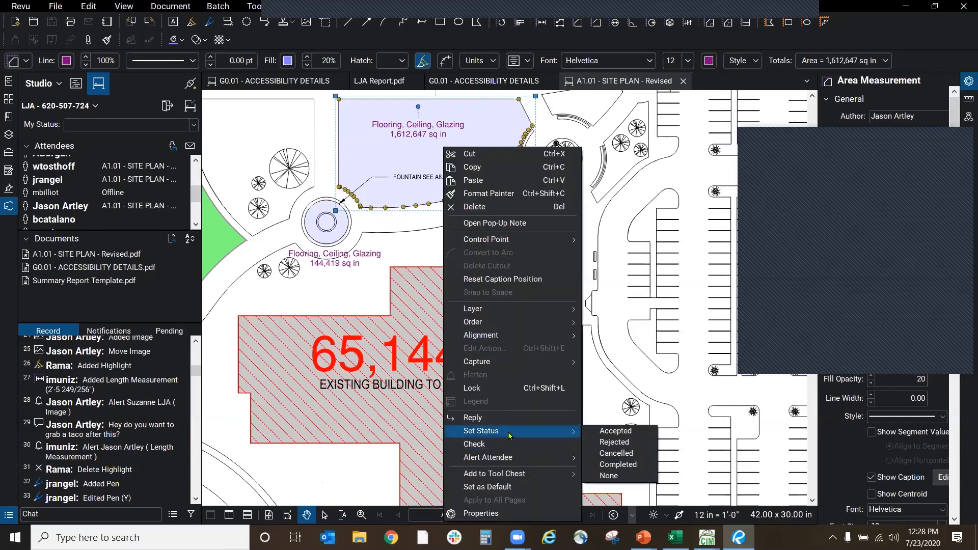
click(630, 434)
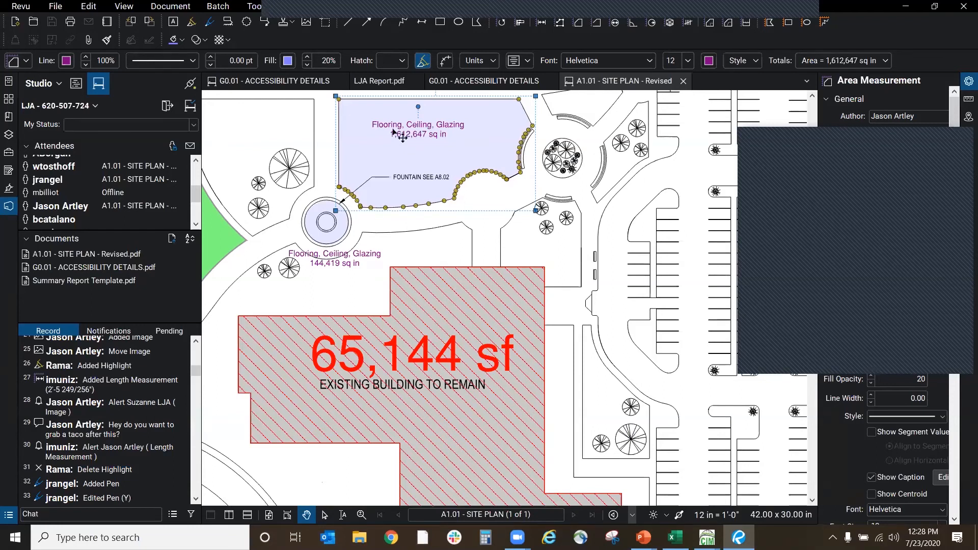
click(10, 515)
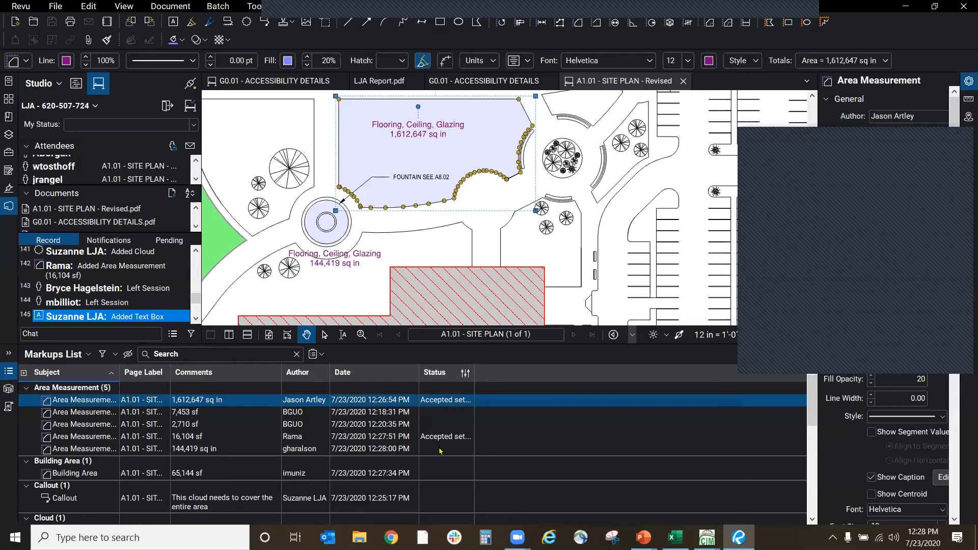
Step: Widen the Markups List Status column so the full status names are visible
click(453, 437)
click(449, 404)
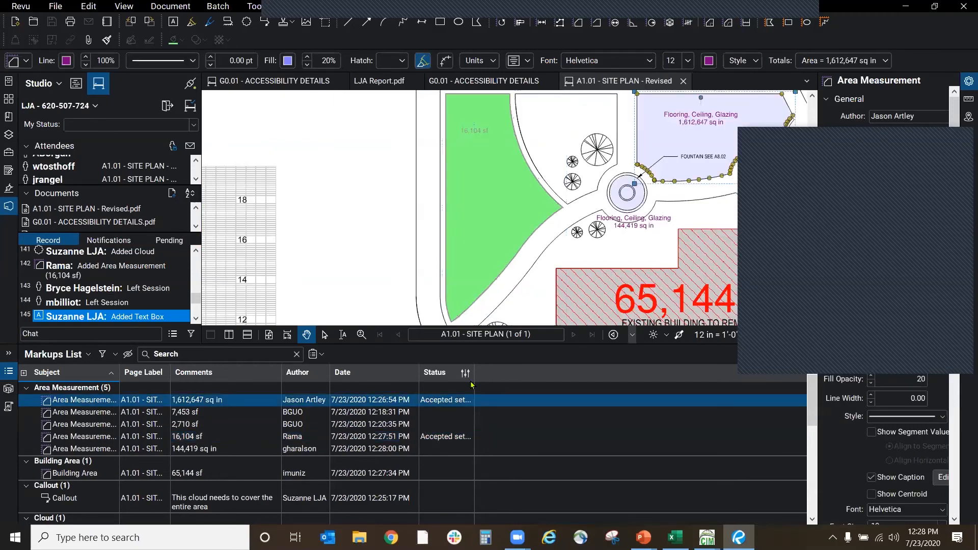
drag(474, 372, 632, 370)
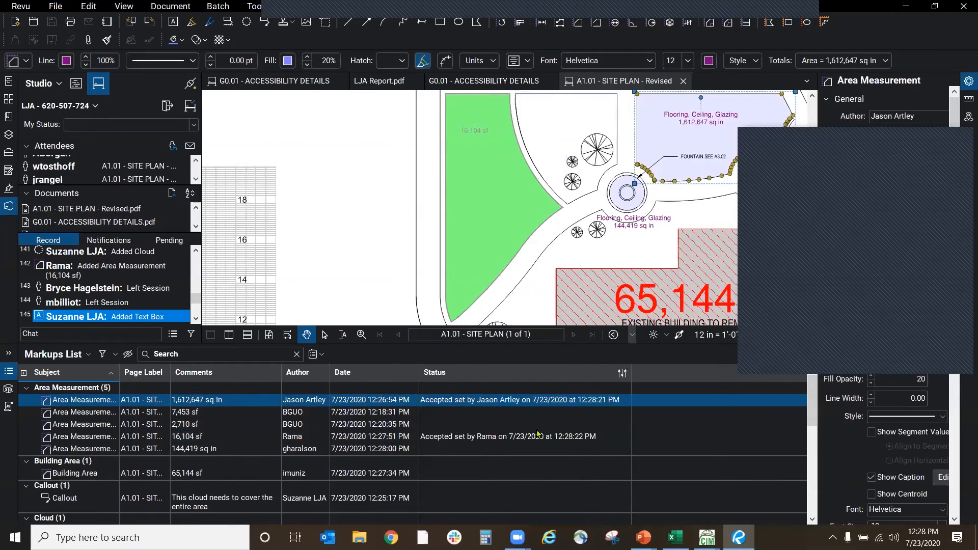
scroll(520, 444, down, 10)
scroll(520, 444, up, 10)
scroll(521, 444, down, 10)
scroll(520, 444, up, 5)
scroll(198, 419, up, 2)
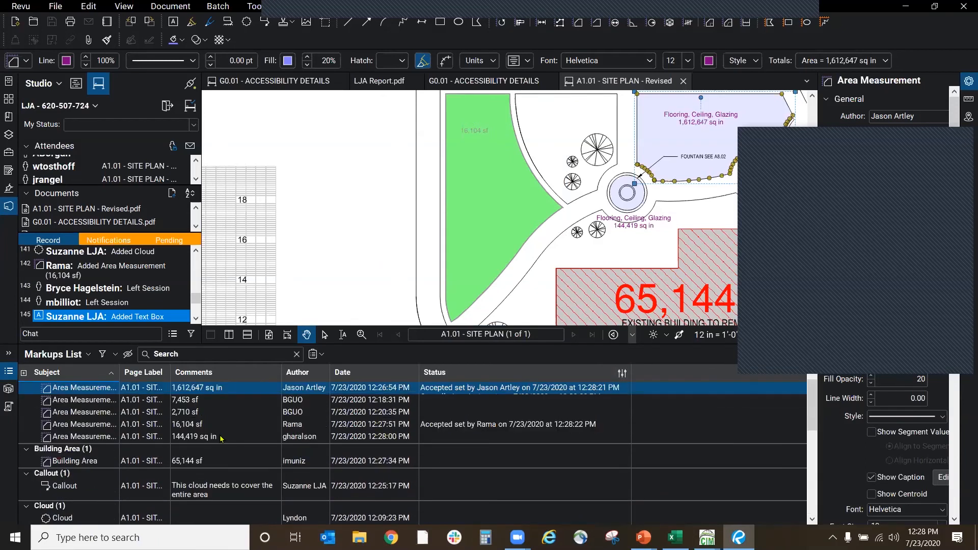
Step: Set the status of the callout about covering the entire area to Rejected
click(200, 488)
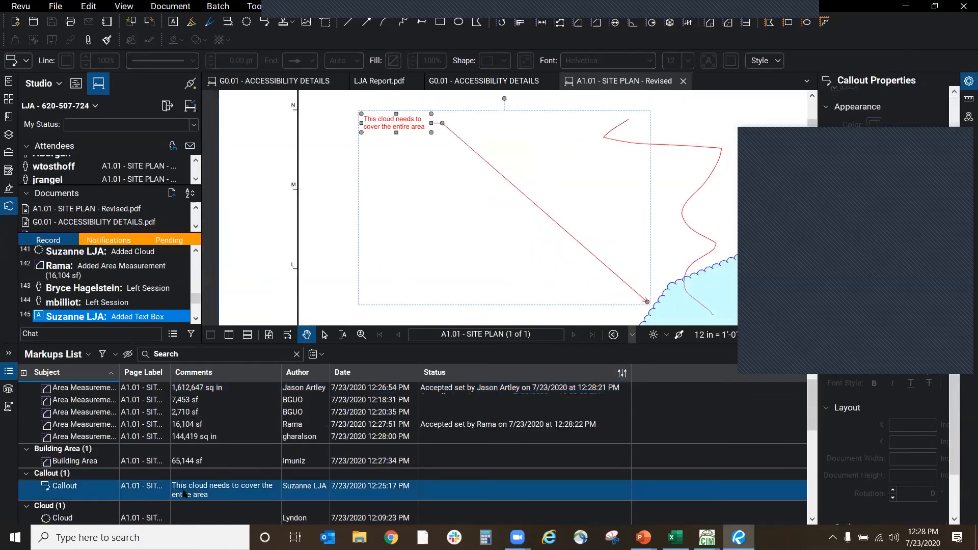
right_click(438, 491)
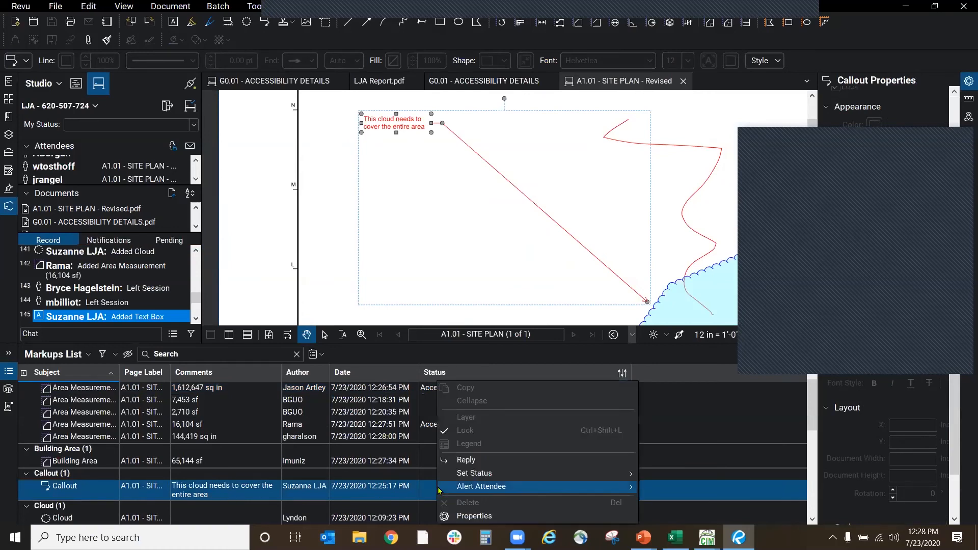
mouse_move(490, 474)
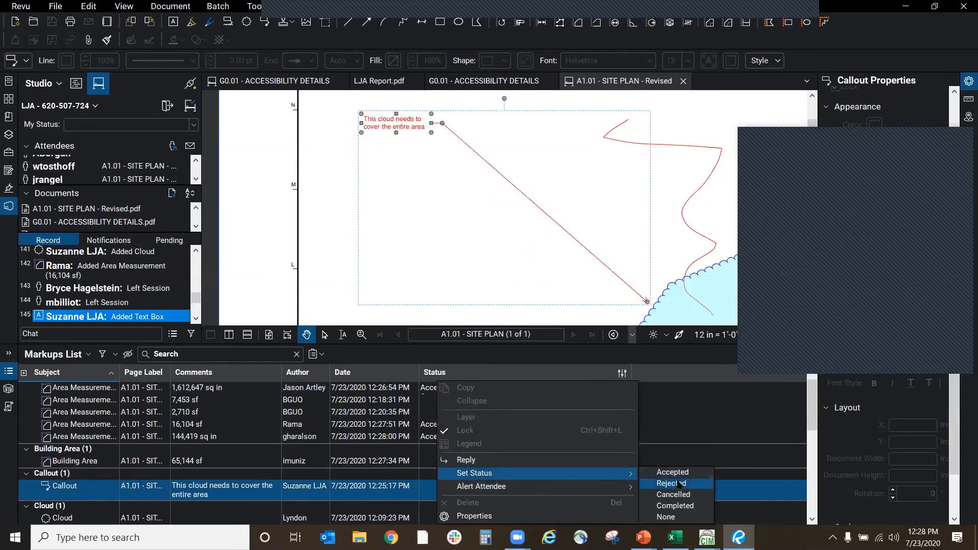
click(672, 483)
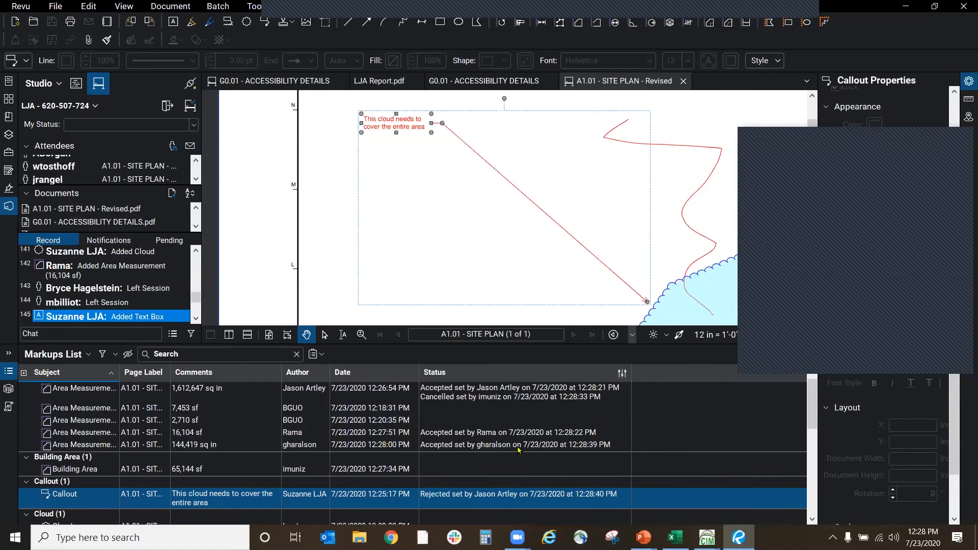
scroll(518, 455, down, 5)
scroll(514, 458, up, 3)
scroll(503, 464, down, 2)
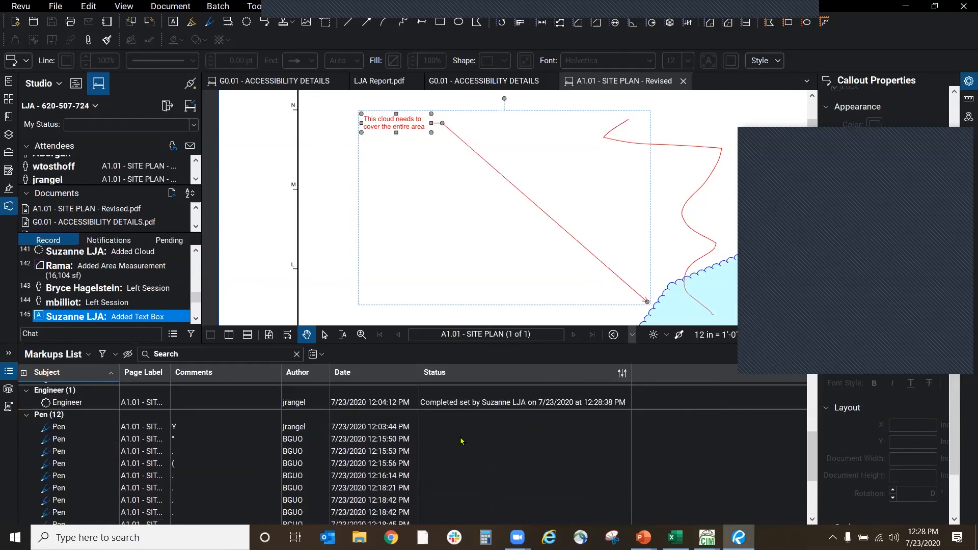
scroll(811, 448, up, 2)
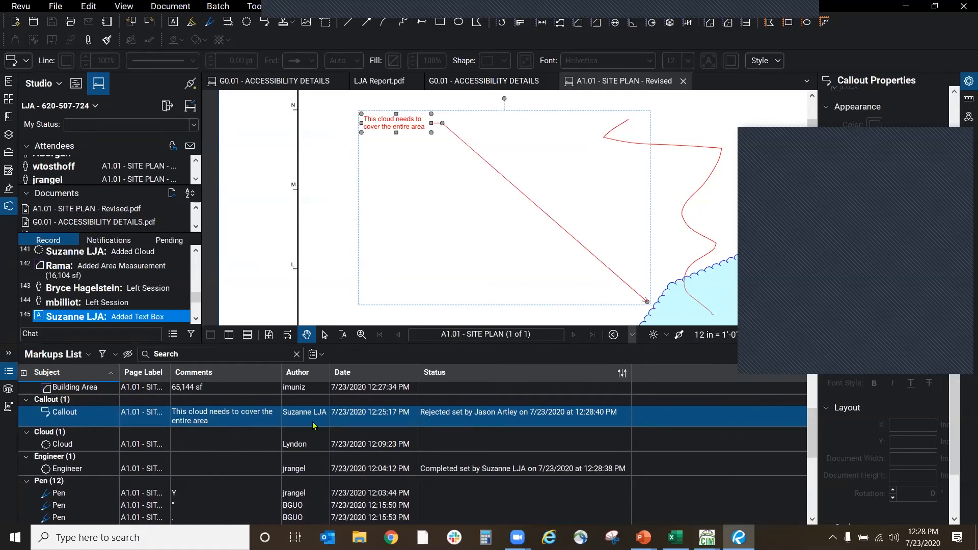
Step: Reply to the rejected callout with "We'll get that in the next Phase"
right_click(517, 422)
click(543, 460)
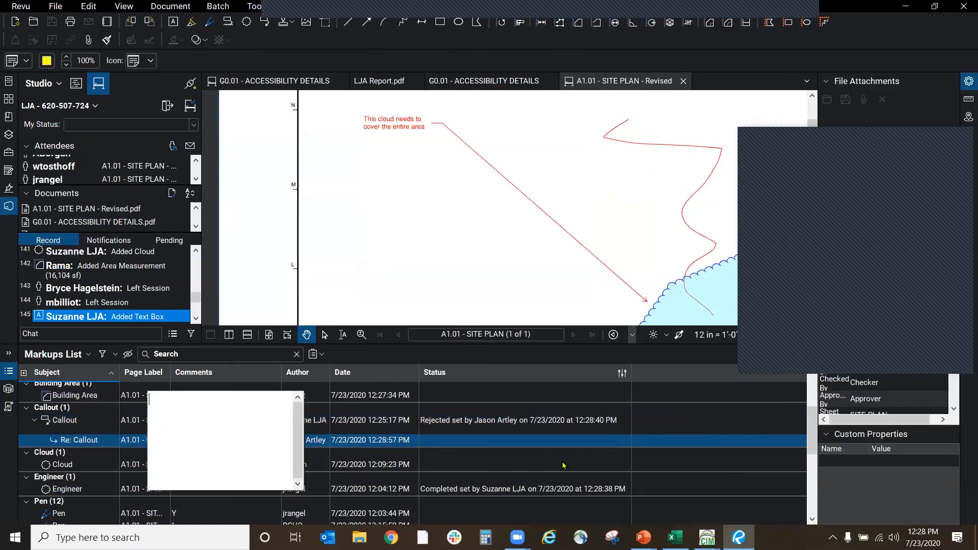
text(This )
text(We'll get that in the ne)
text(xt Phase)
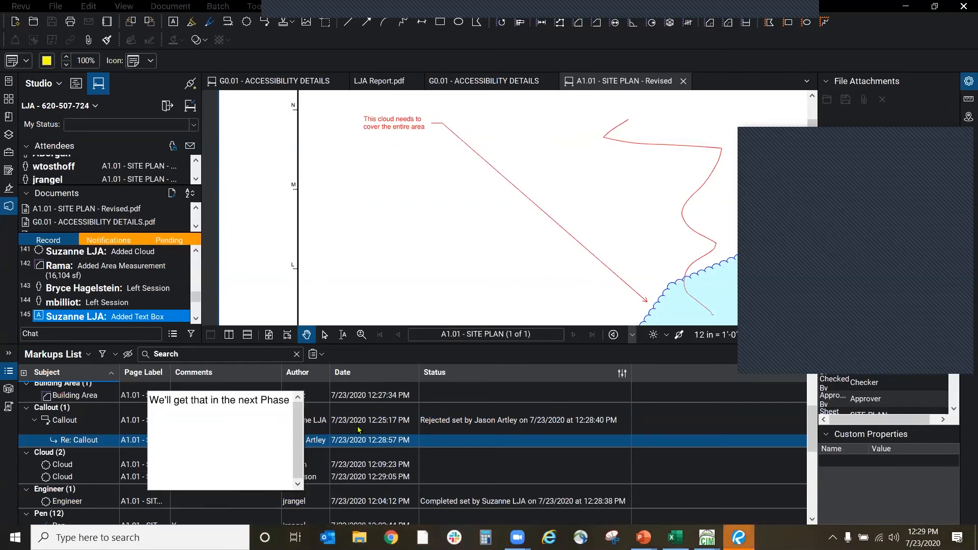
click(448, 465)
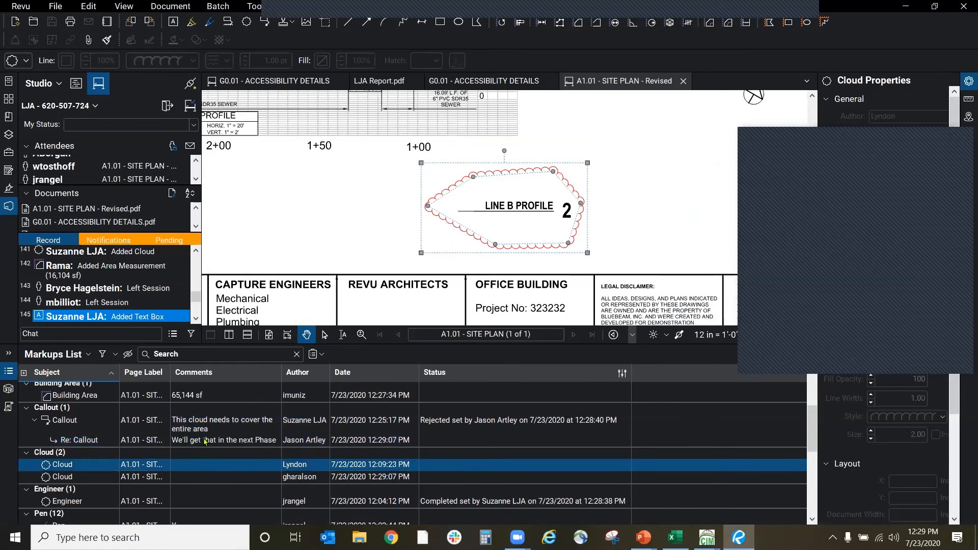
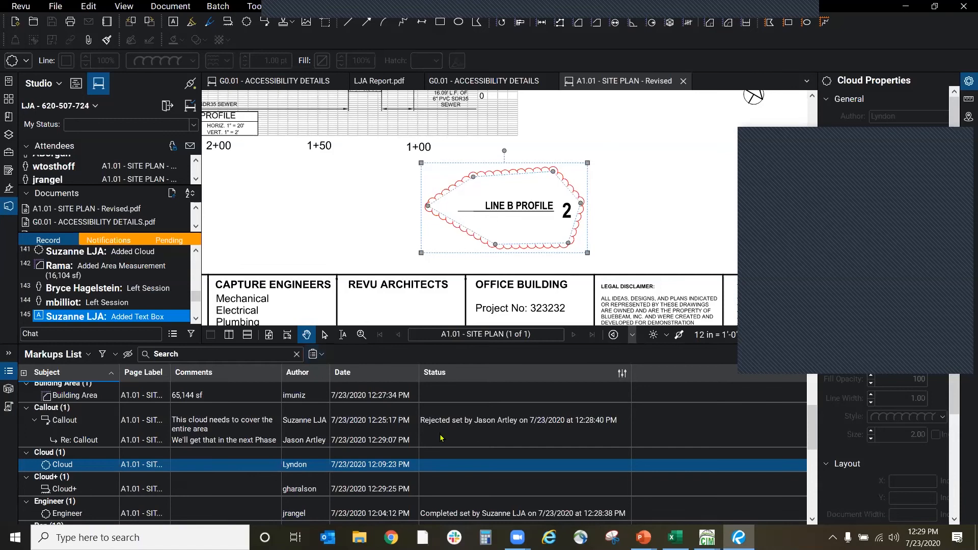
Step: Jump to the 16,104 sf and 144,419 sq in area measurements, then collapse the Markups List
scroll(442, 438, down, 5)
scroll(427, 477, up, 6)
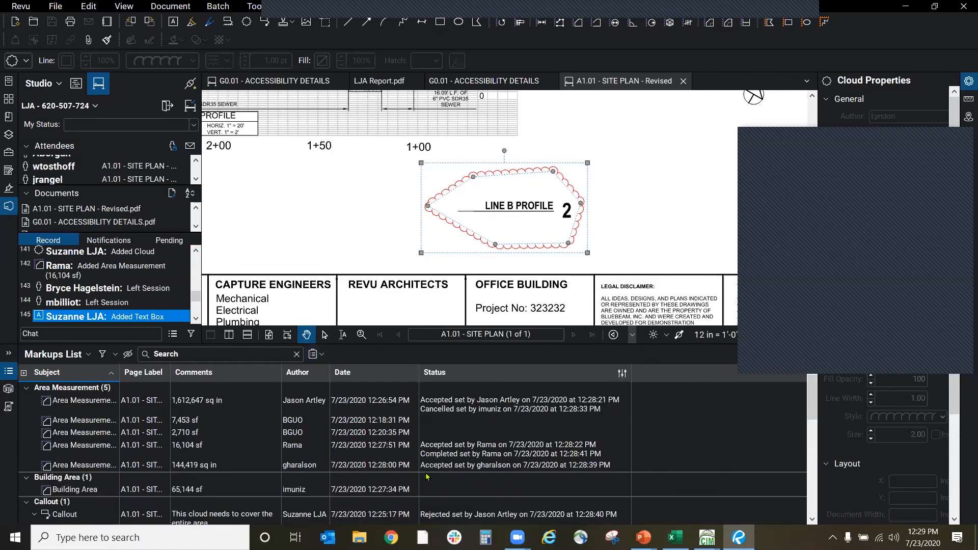
click(448, 456)
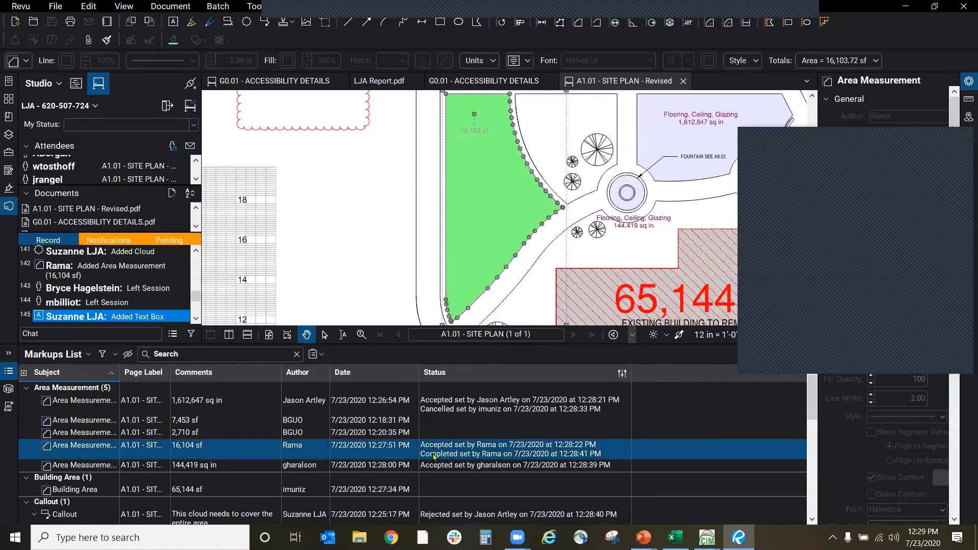
click(477, 467)
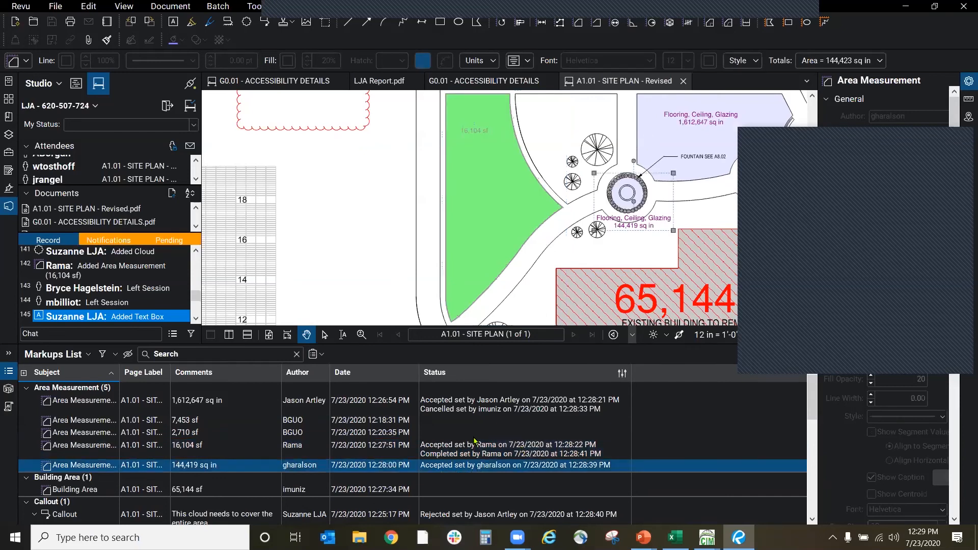
scroll(475, 443, down, 3)
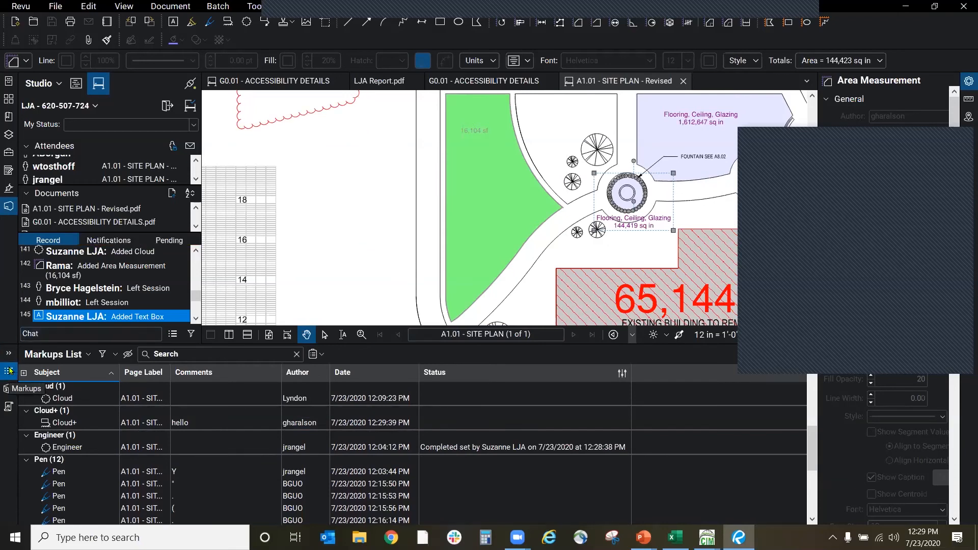
click(10, 371)
Step: Zoom out and pan to see the whole A1.01 sheet, zoom back in, and open the Markup tools
scroll(425, 407, down, 1)
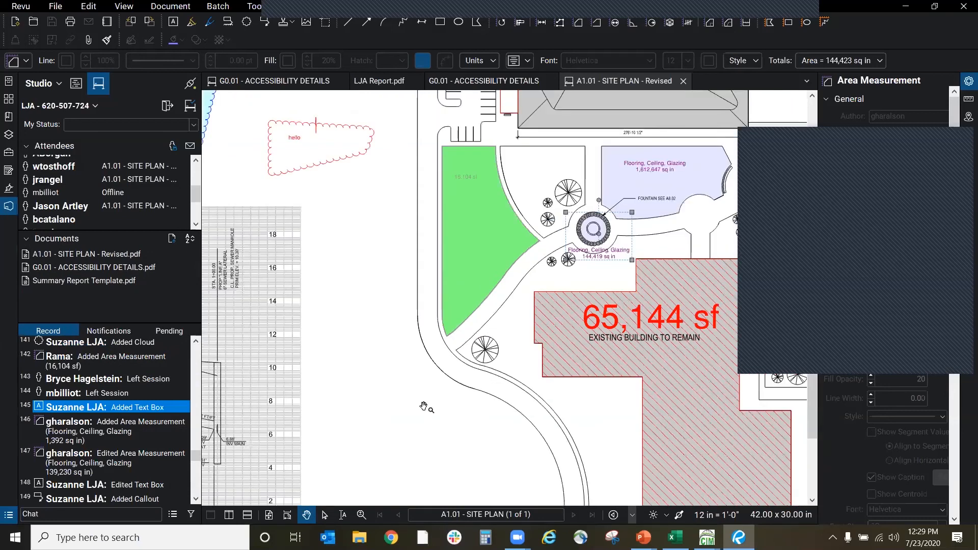
scroll(424, 407, down, 3)
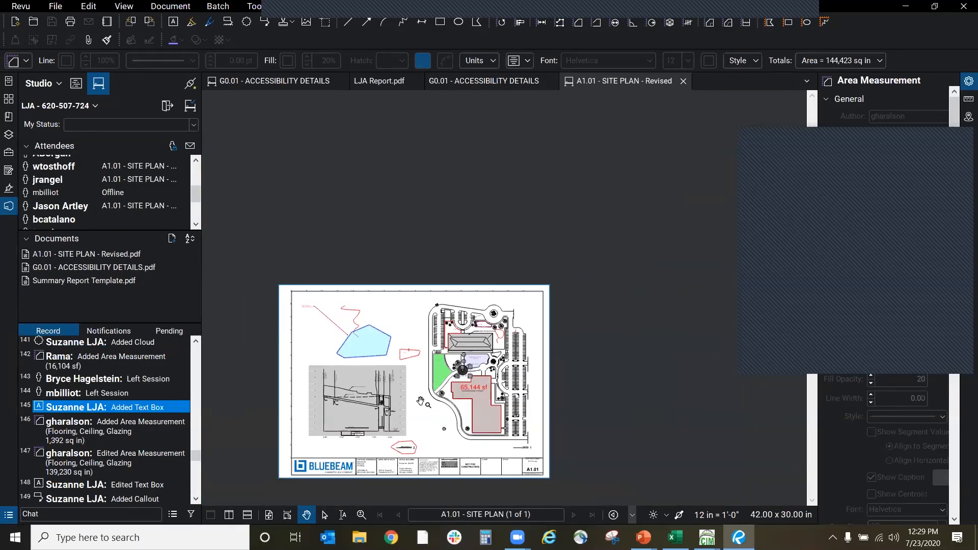
drag(421, 402, 468, 340)
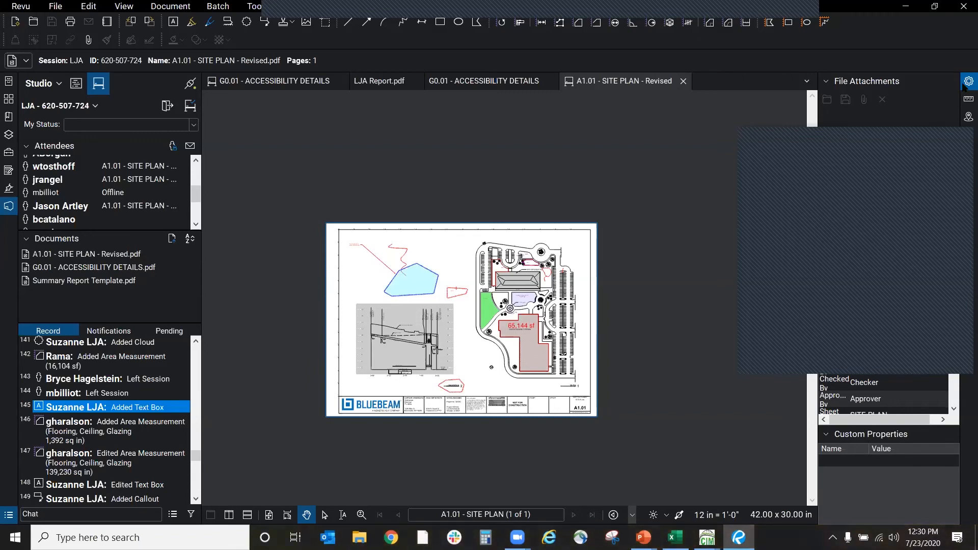
scroll(410, 347, up, 4)
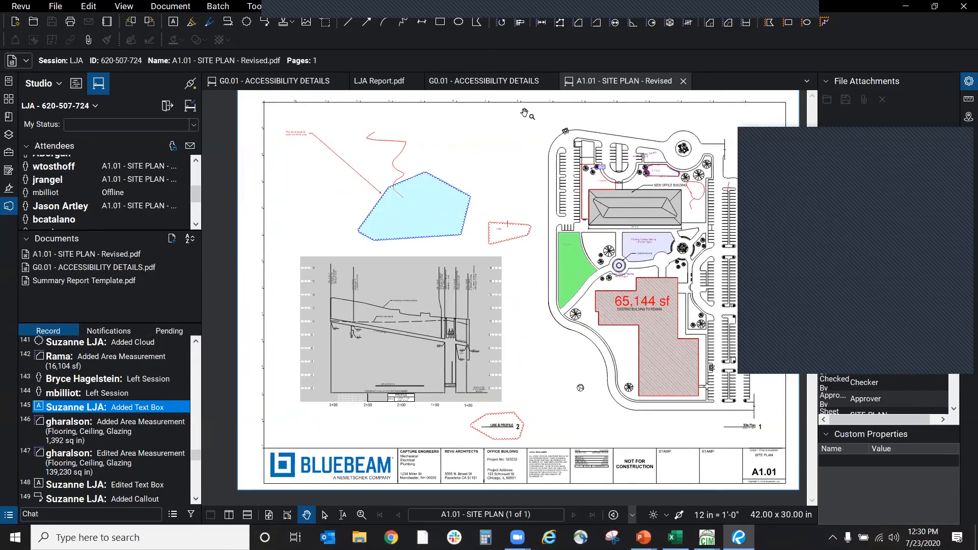
click(257, 7)
Step: Draw three yellow highlight strokes on the site plan, including along the new building's top
mouse_move(275, 19)
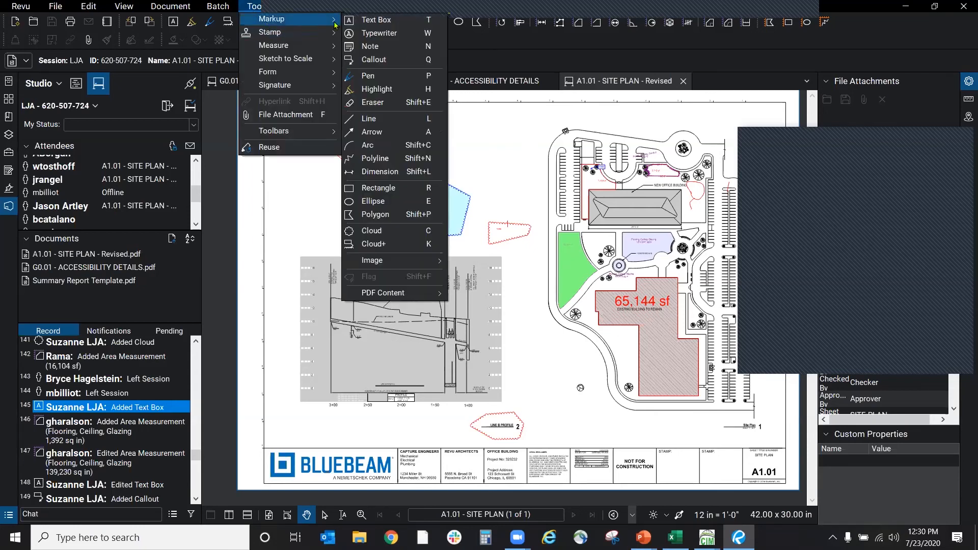
click(375, 89)
drag(278, 142, 311, 116)
drag(588, 189, 628, 168)
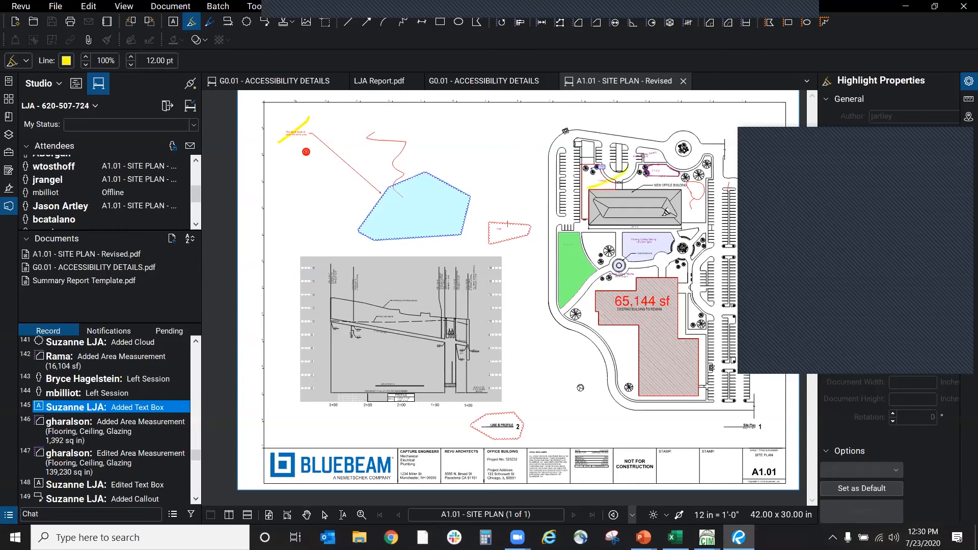
drag(712, 165, 675, 200)
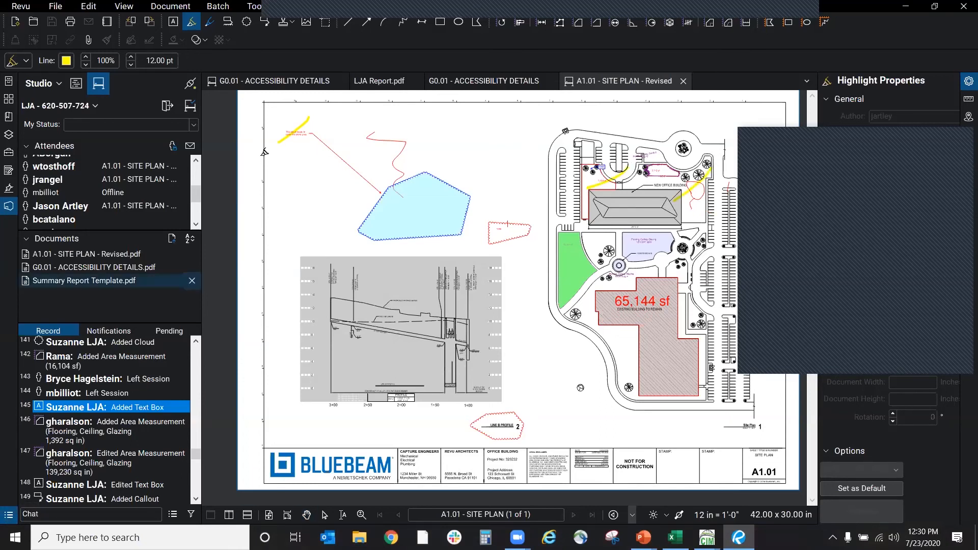
Step: Set the cloud-coverage note's status to Completed and bring back the Markups List
scroll(295, 129, up, 3)
scroll(295, 128, up, 3)
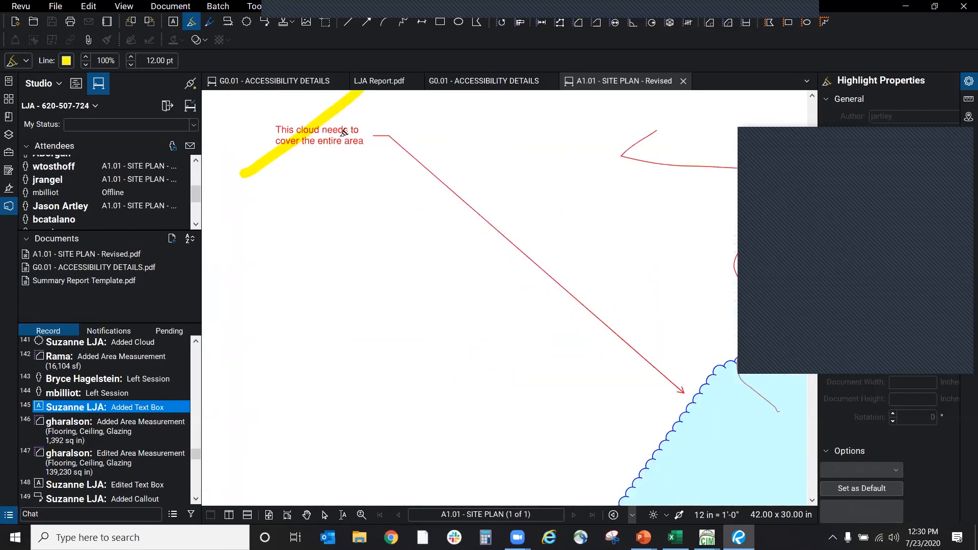
click(392, 143)
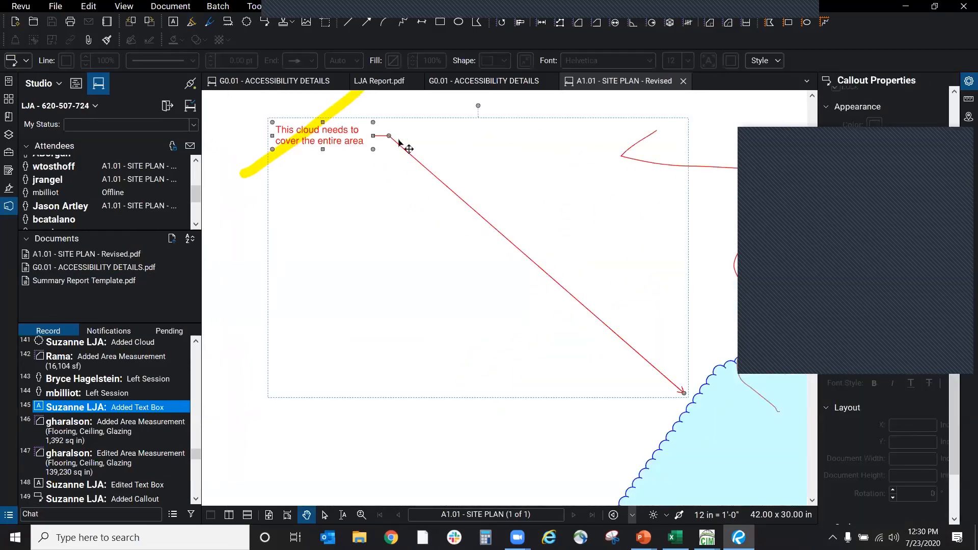
right_click(400, 144)
mouse_move(465, 354)
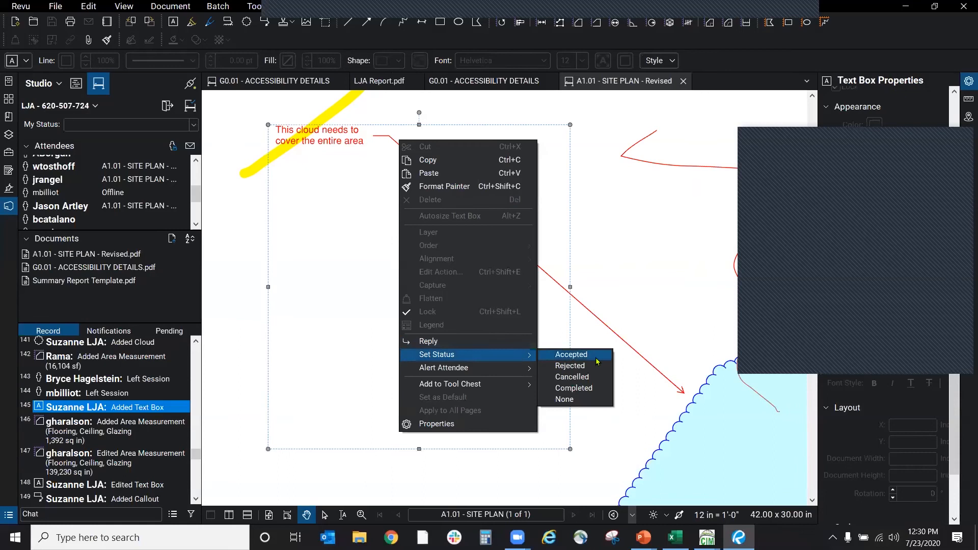
click(589, 389)
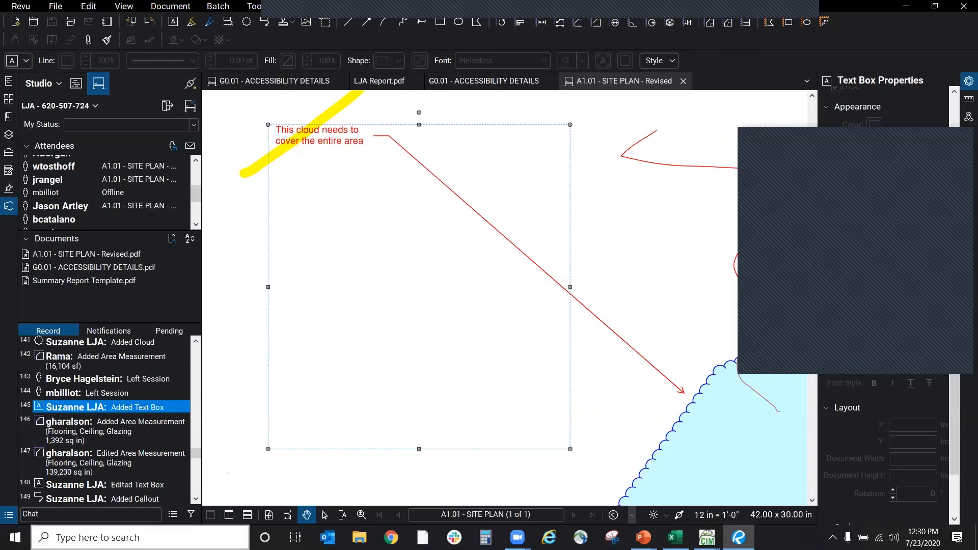
click(8, 514)
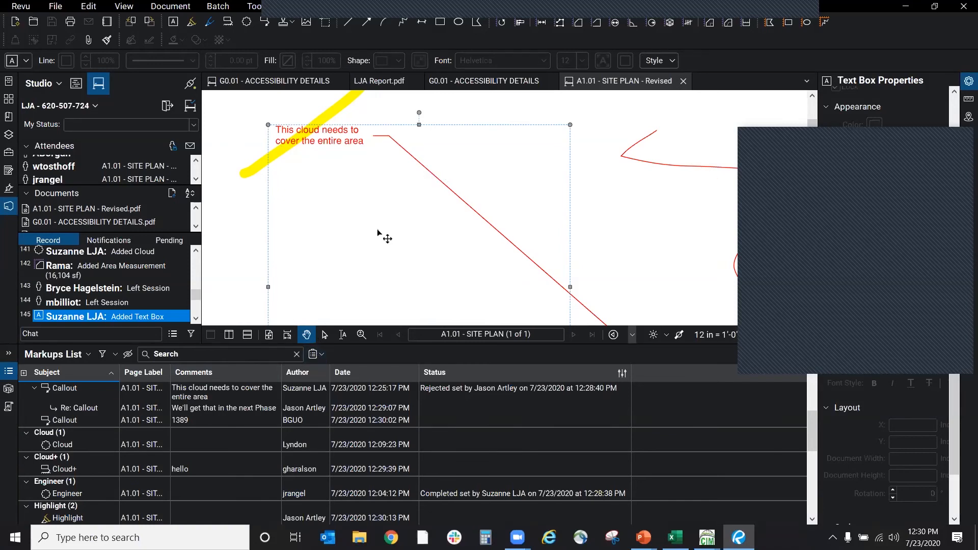
click(314, 353)
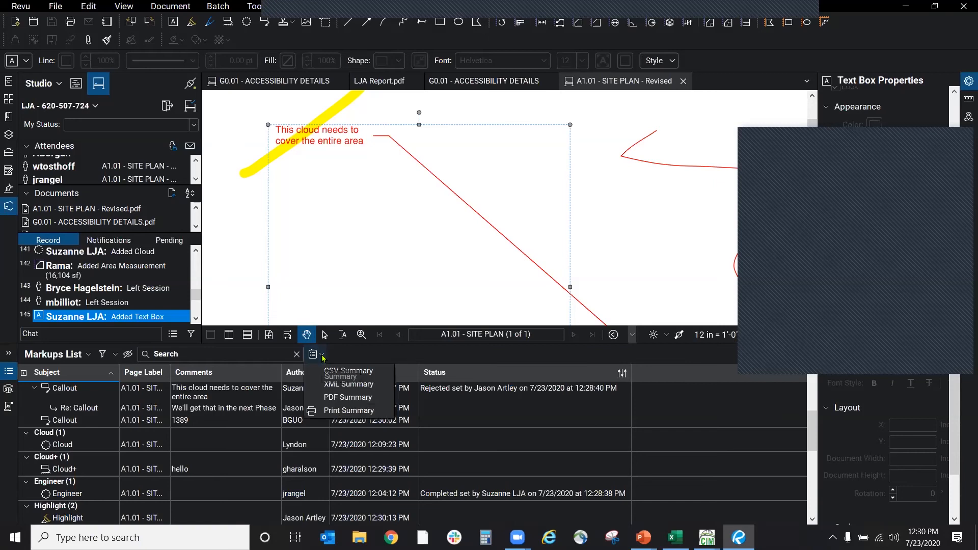
click(349, 398)
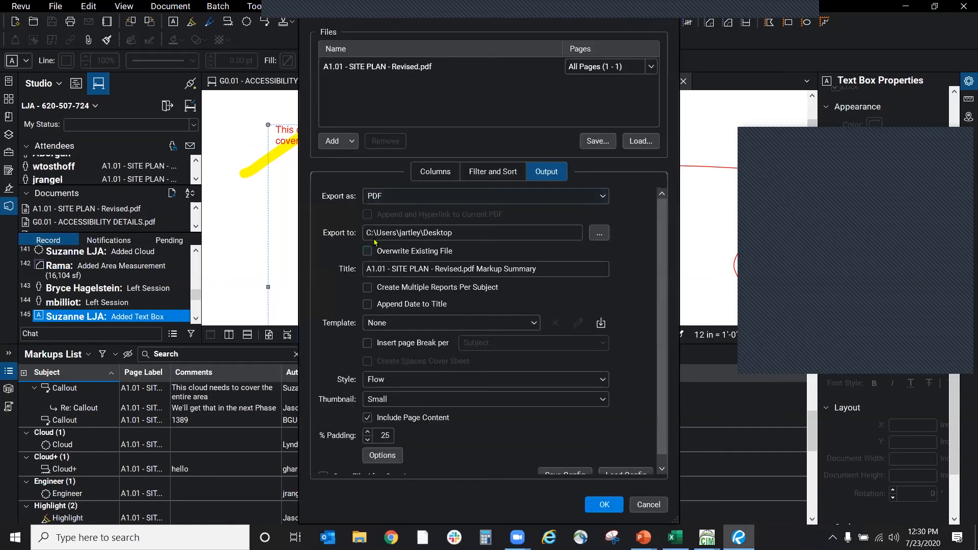
click(664, 505)
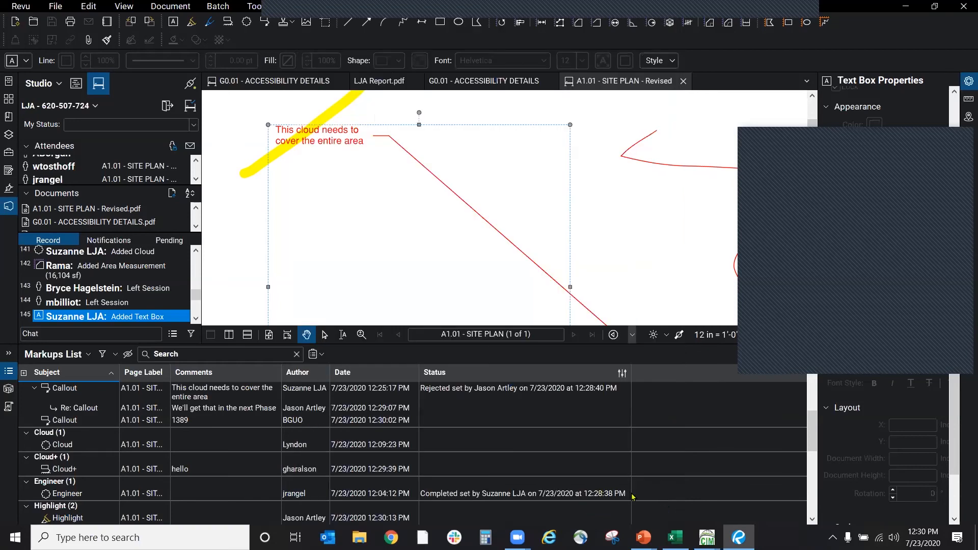
click(320, 356)
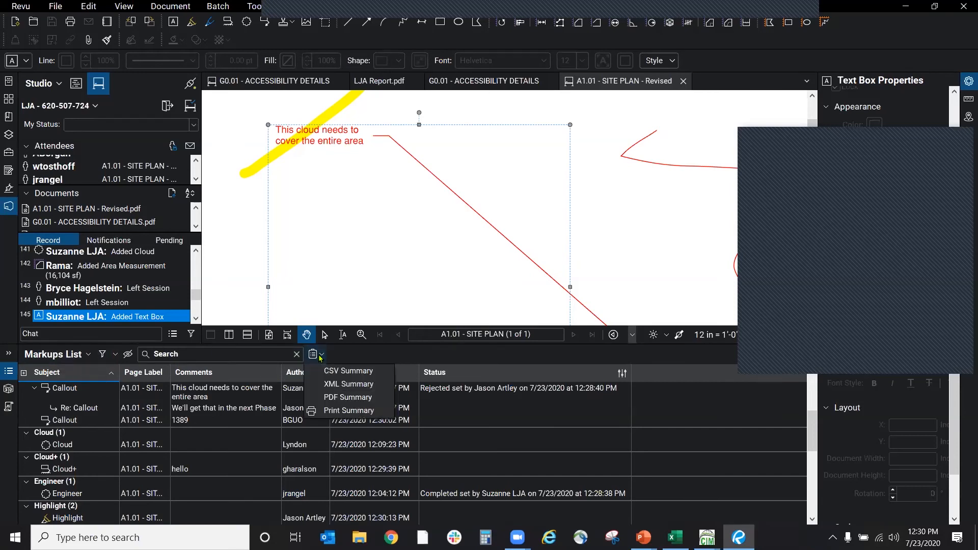
click(355, 398)
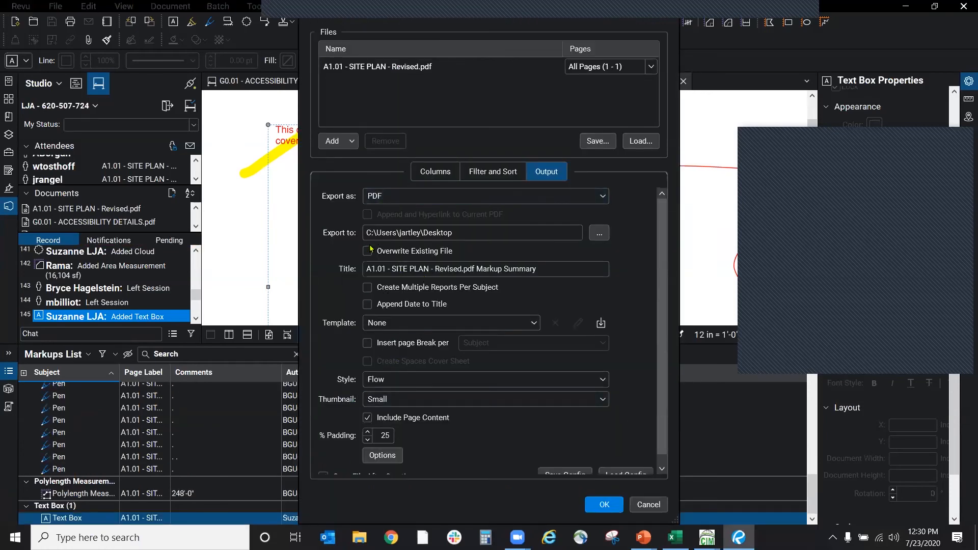
click(648, 505)
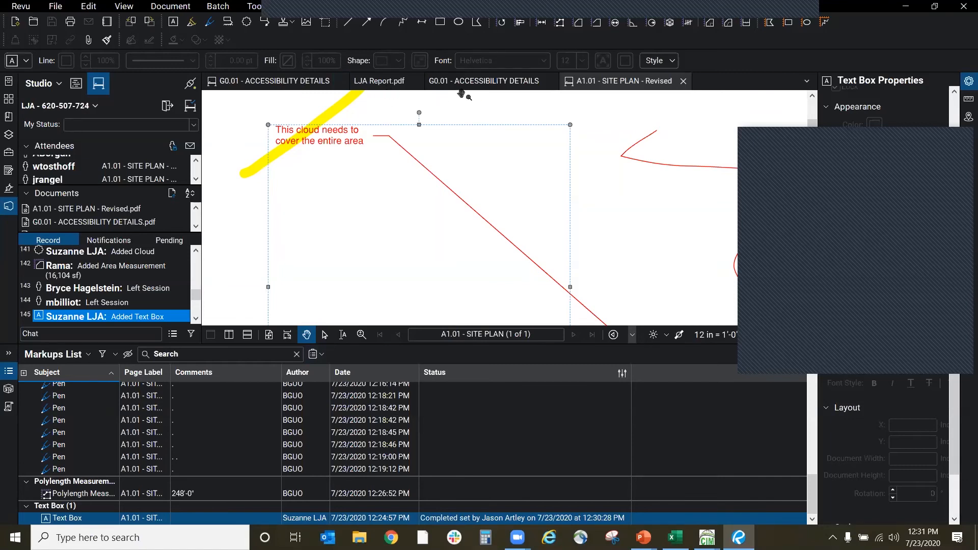
Step: Start a PDF Summary on G0.01 and cancel it, then close the A1.01 site plan tab
click(487, 83)
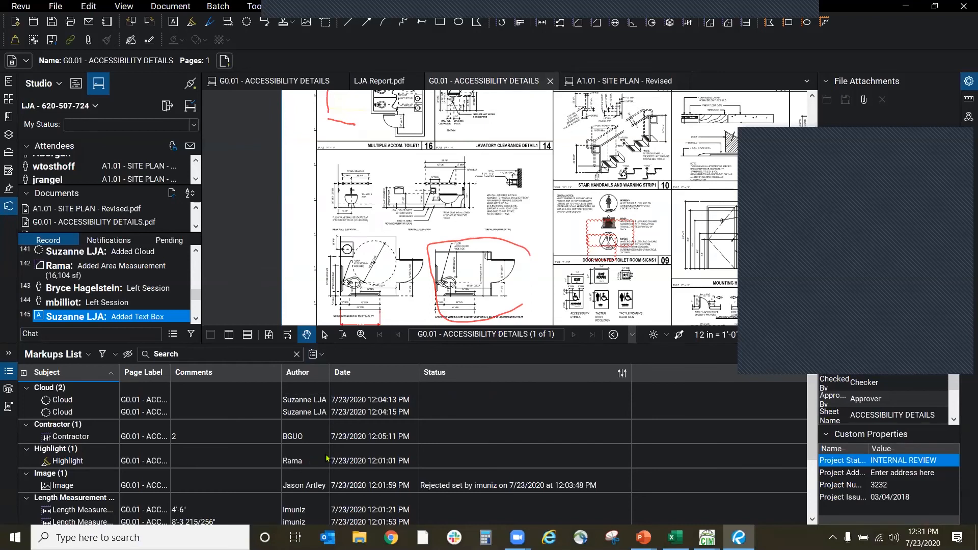
scroll(339, 458, down, 3)
scroll(325, 469, up, 3)
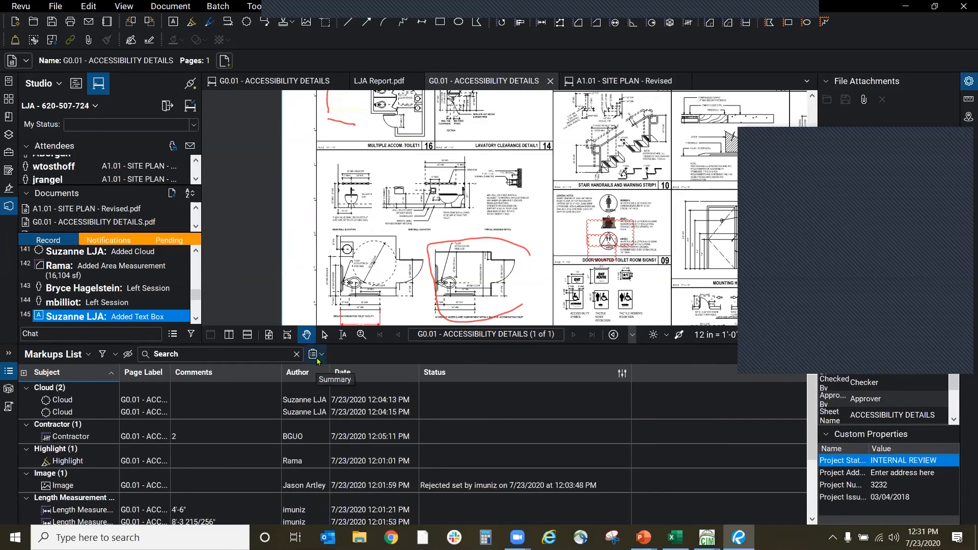
click(316, 354)
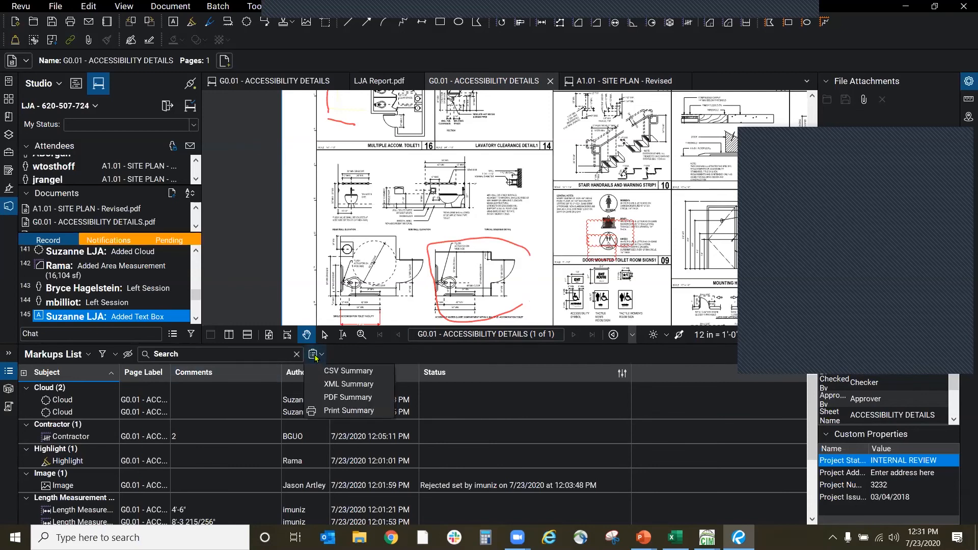
click(358, 398)
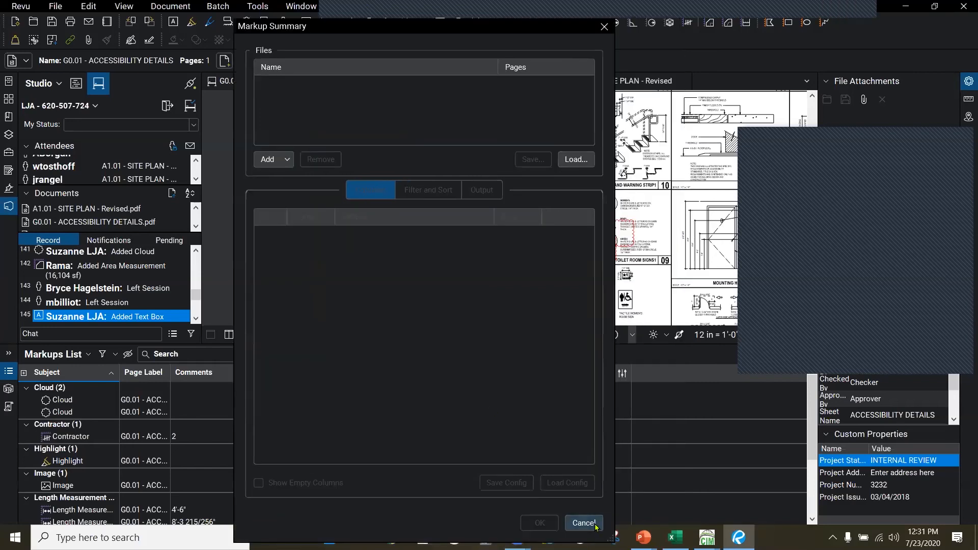
click(585, 524)
click(628, 80)
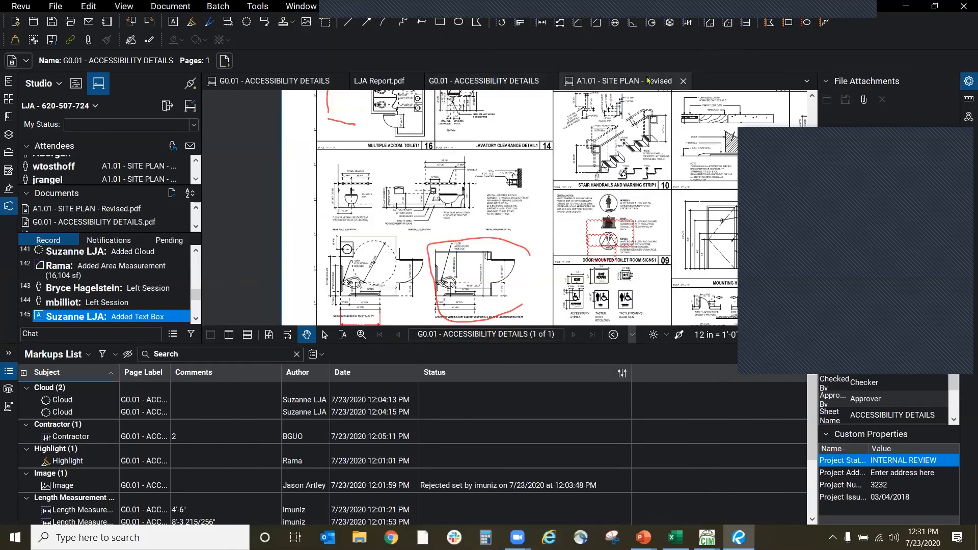
click(684, 81)
Step: Close the LJA Report package and open A2.2.1 - LEVEL 02 FLOOR PLAN_REV1.pdf
click(397, 81)
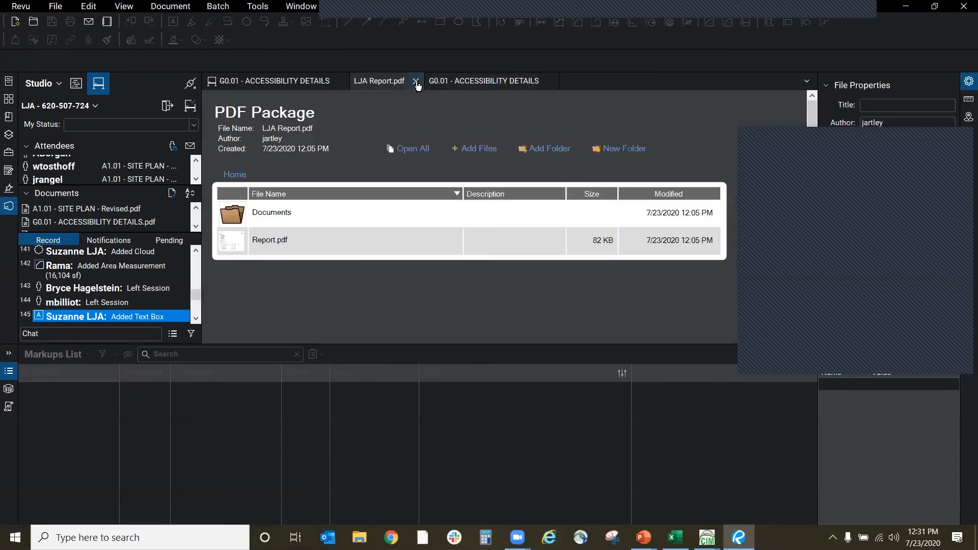
click(415, 80)
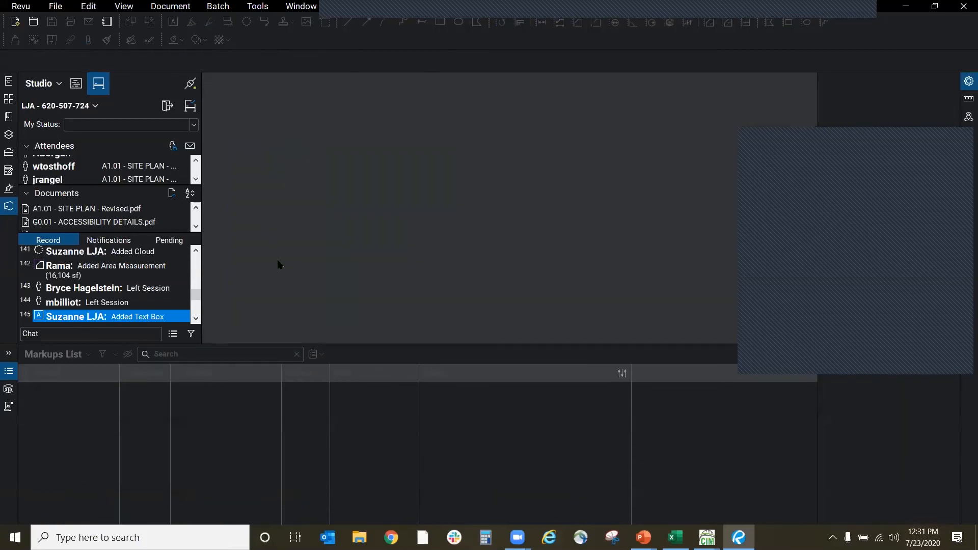
click(35, 26)
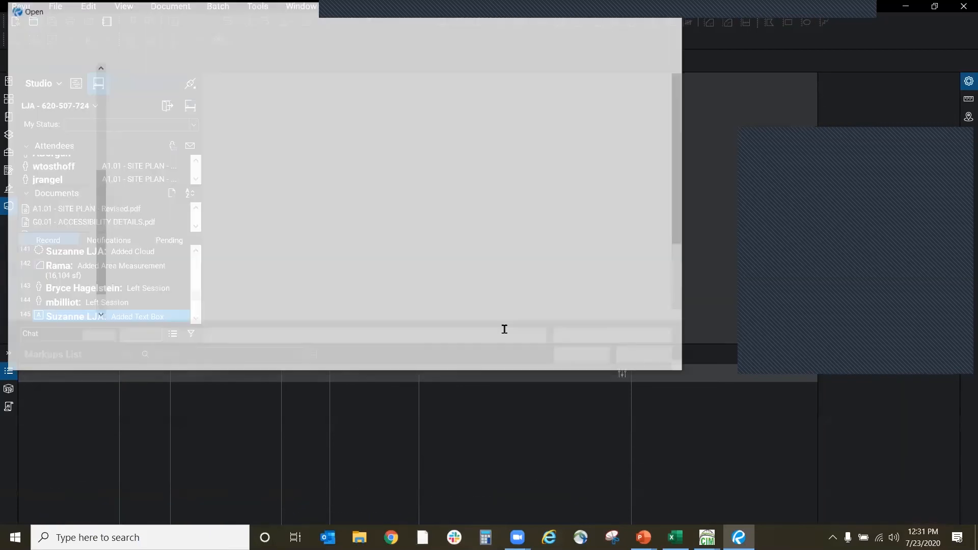
click(201, 130)
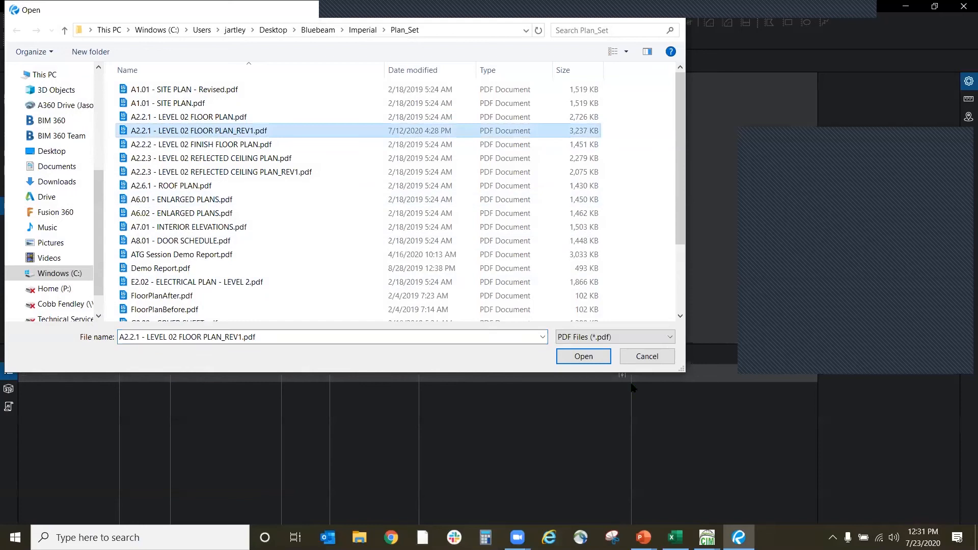
click(604, 361)
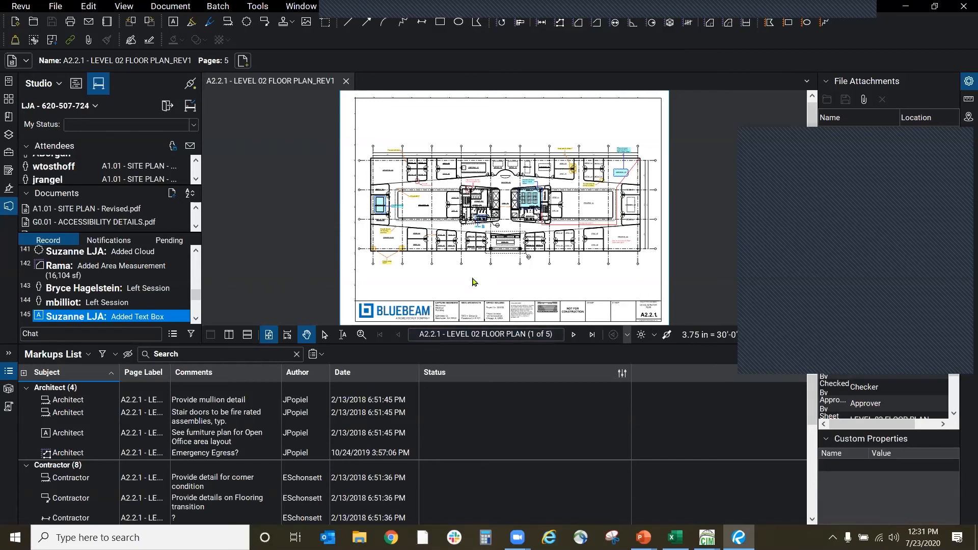
Step: Zoom and pan across the floor plan's offices and flooring transition note, then open the Summary choices
scroll(603, 183, up, 1)
scroll(603, 183, up, 3)
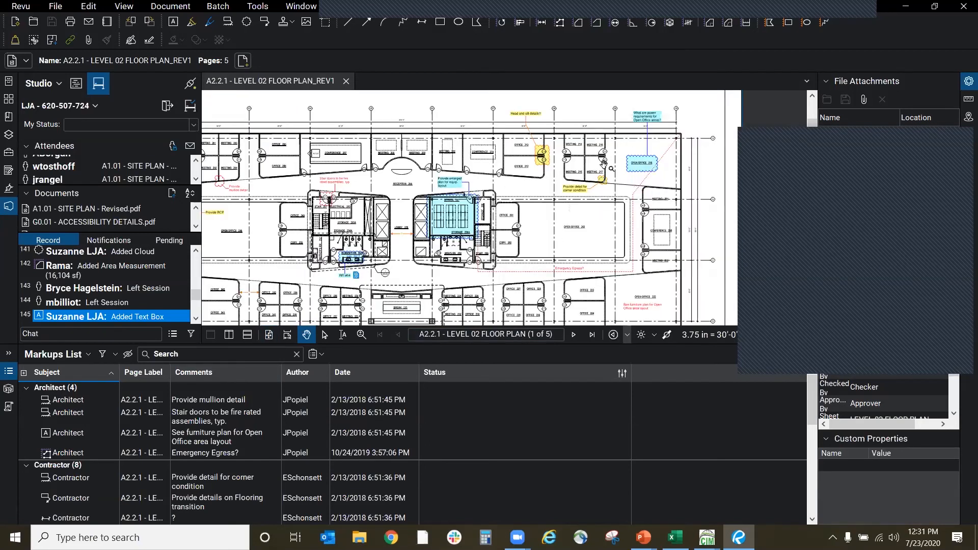
scroll(611, 156, up, 2)
scroll(612, 157, up, 1)
mouse_move(563, 179)
mouse_down()
mouse_move(440, 275)
mouse_move(507, 220)
mouse_up()
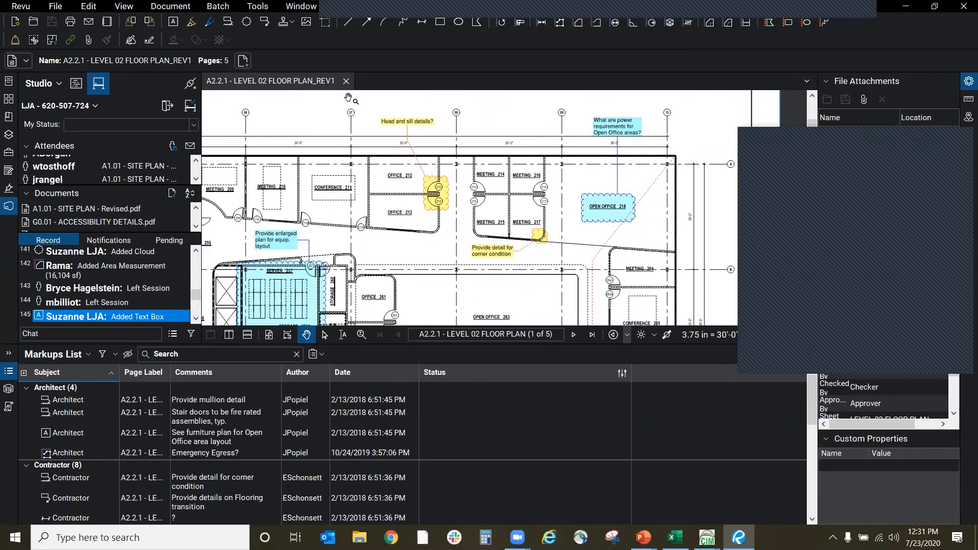
drag(418, 253, 546, 192)
drag(433, 196, 513, 159)
drag(300, 219, 599, 167)
drag(472, 211, 605, 159)
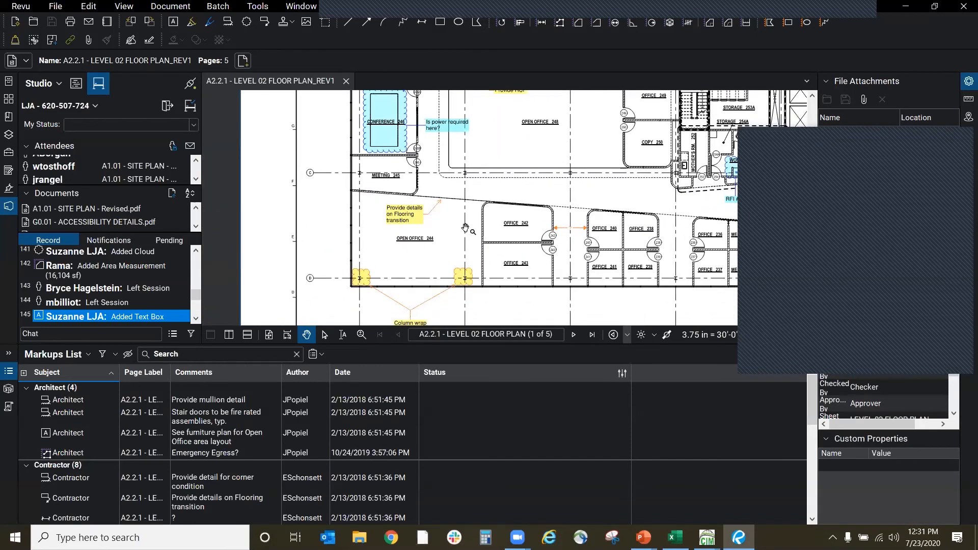
click(319, 356)
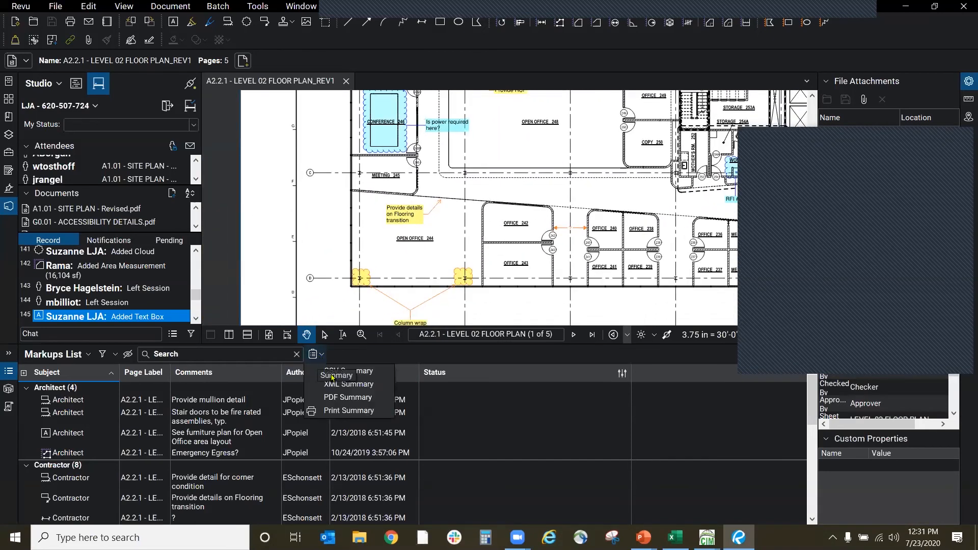
Step: Generate a PDF markup summary with Append and Hyperlink to Current PDF enabled
click(341, 399)
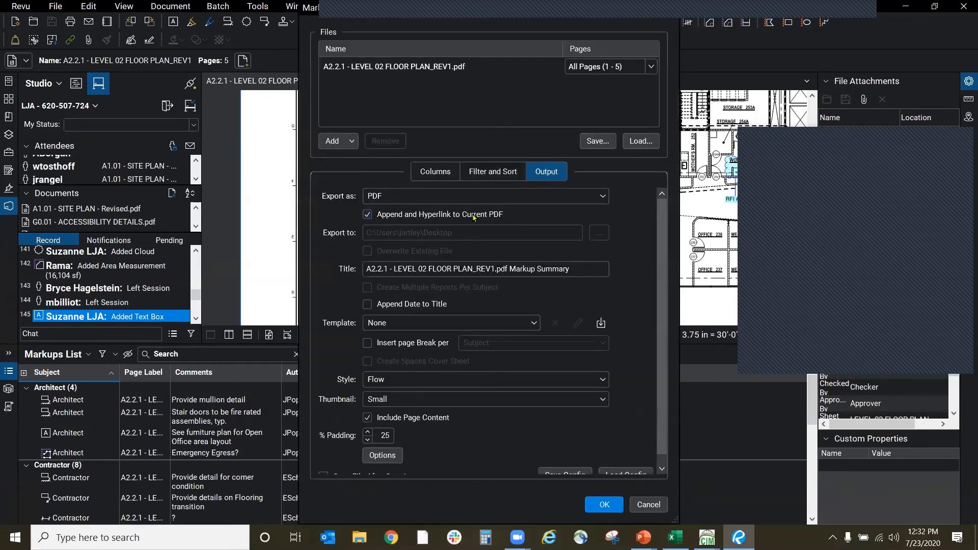
click(367, 218)
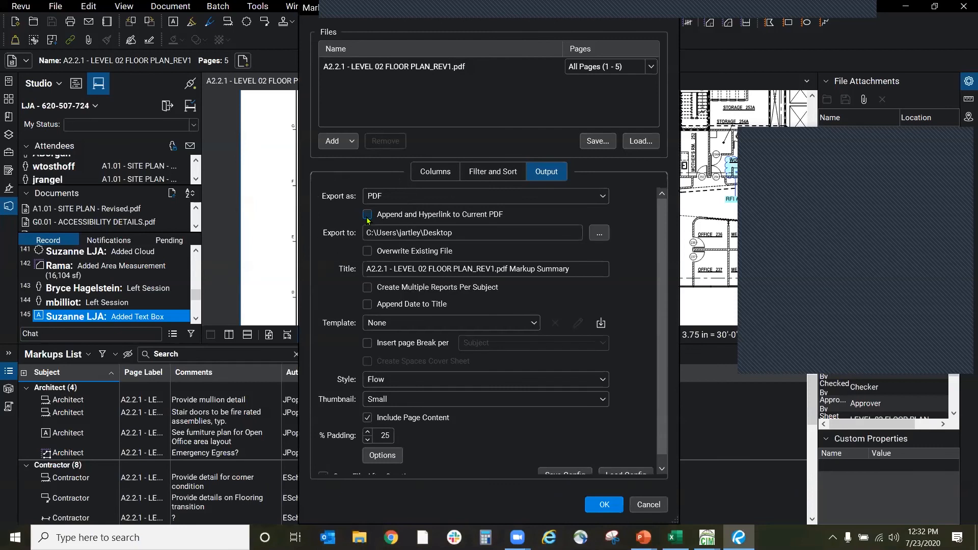
click(368, 218)
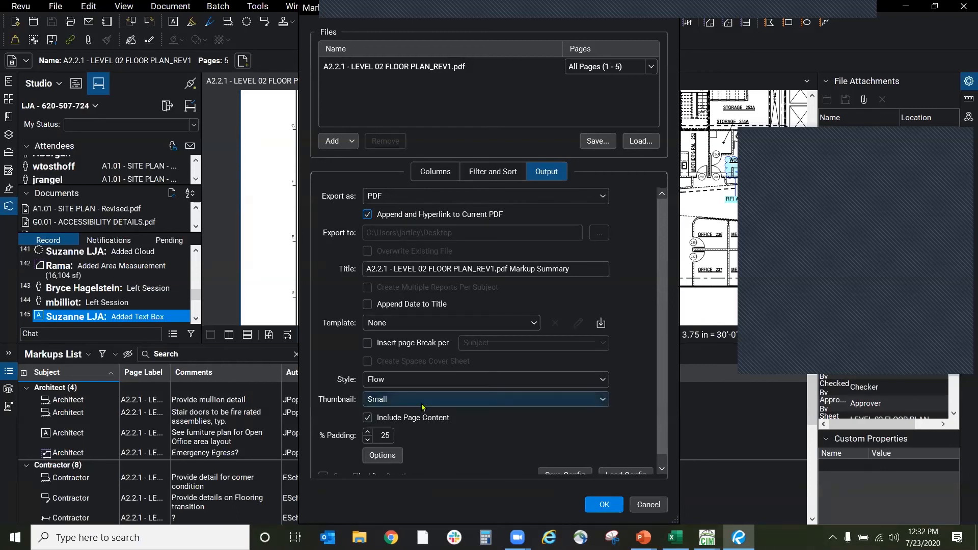
click(605, 505)
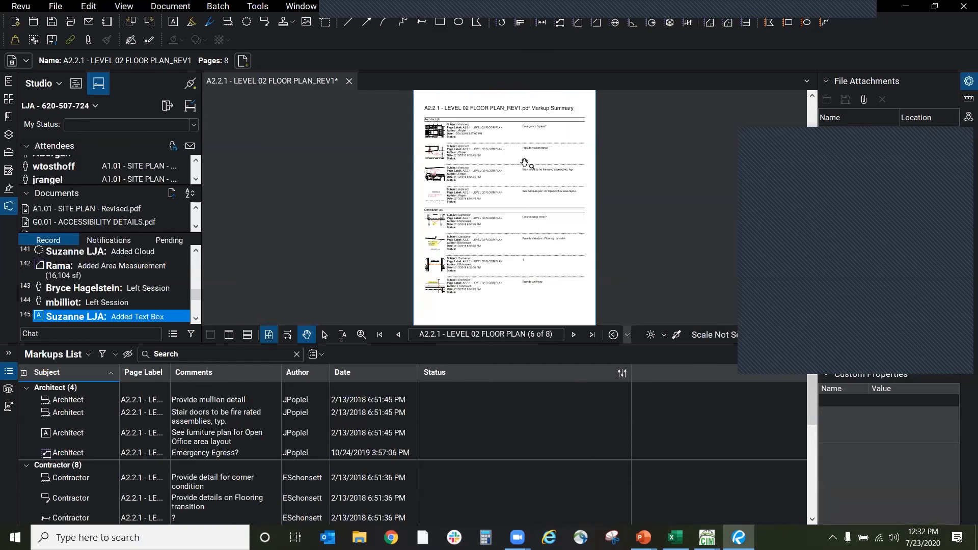
scroll(525, 161, up, 2)
scroll(455, 236, up, 2)
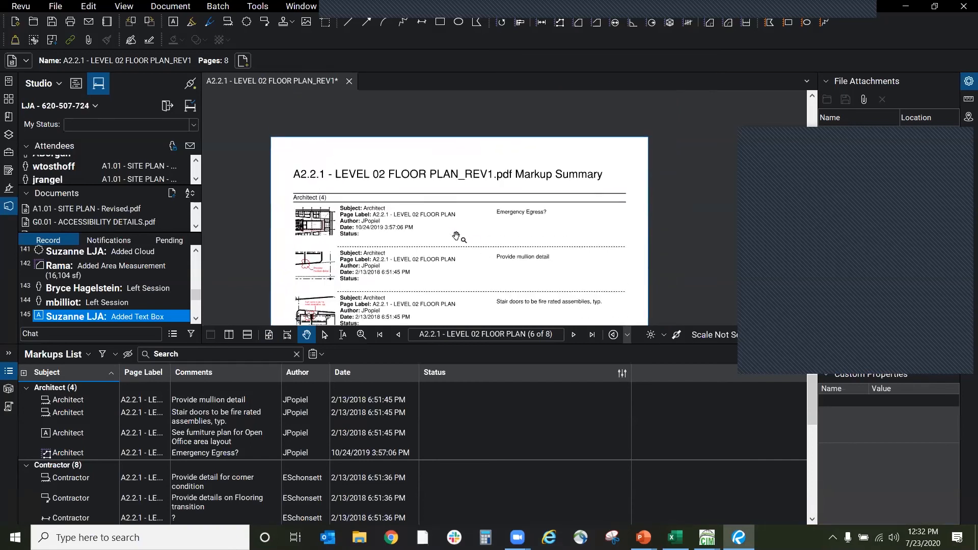
scroll(449, 274, down, 3)
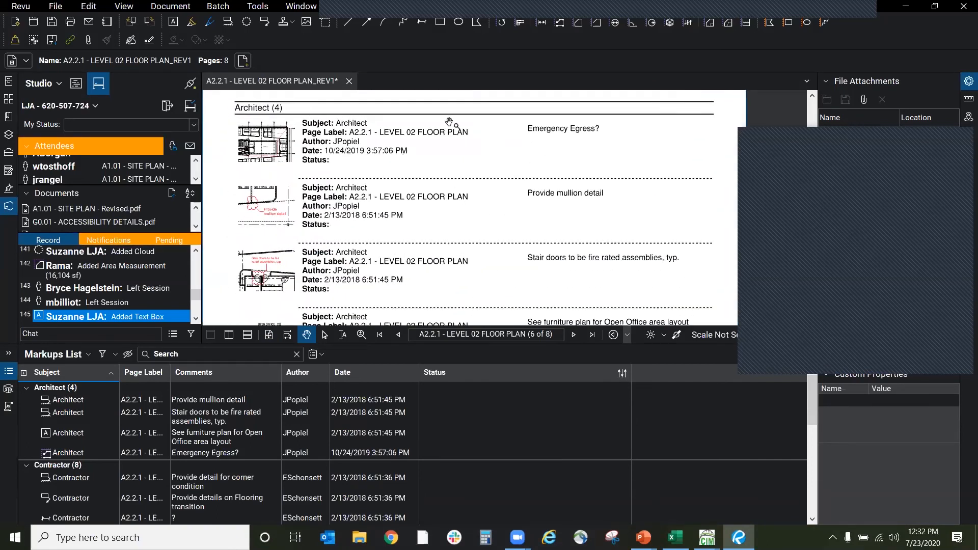
scroll(481, 204, down, 1)
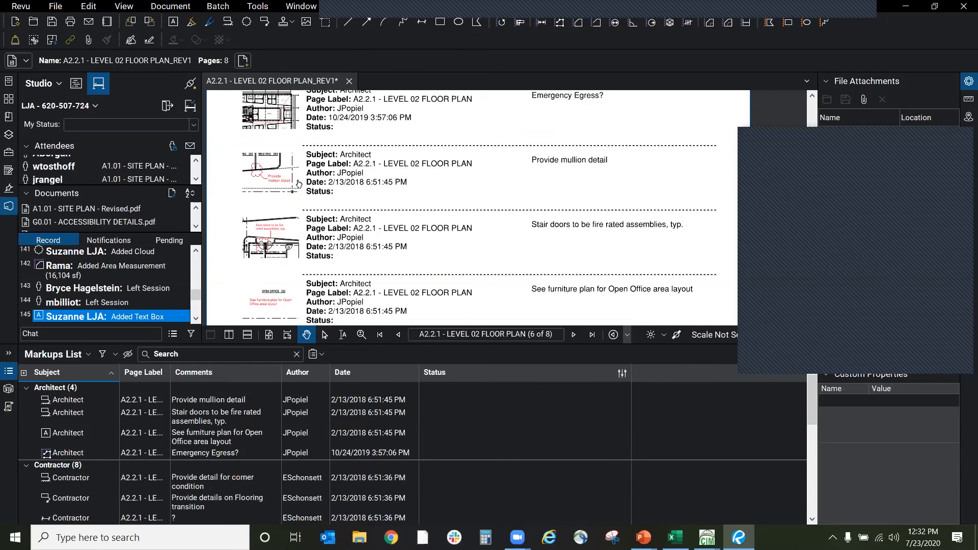
Step: Follow the report link to the 'Provide mullion detail' cloud and set its status to Completed
click(260, 181)
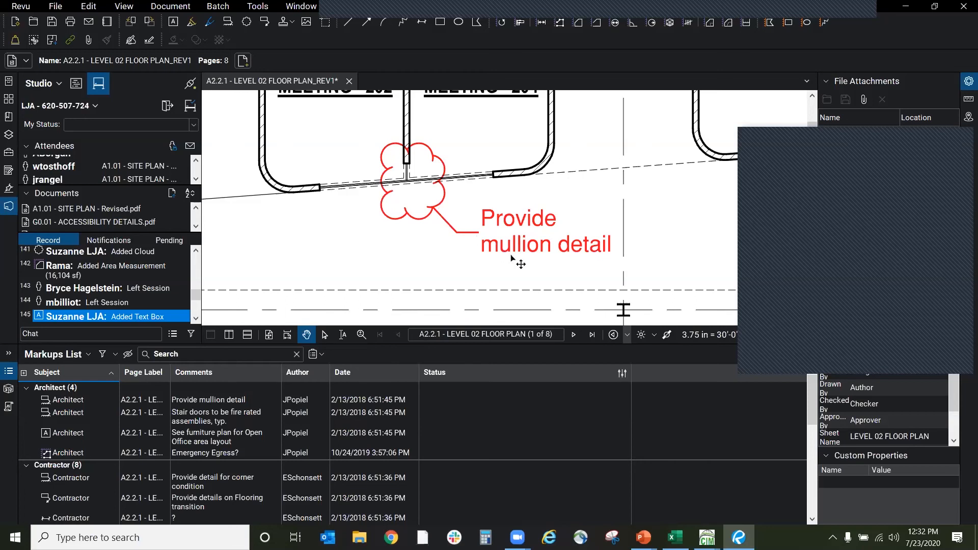
click(414, 184)
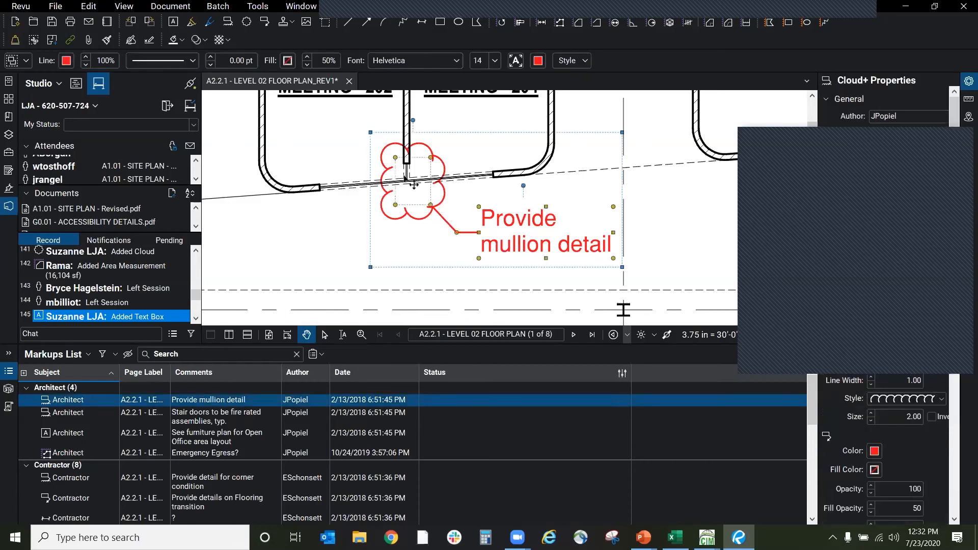
right_click(209, 403)
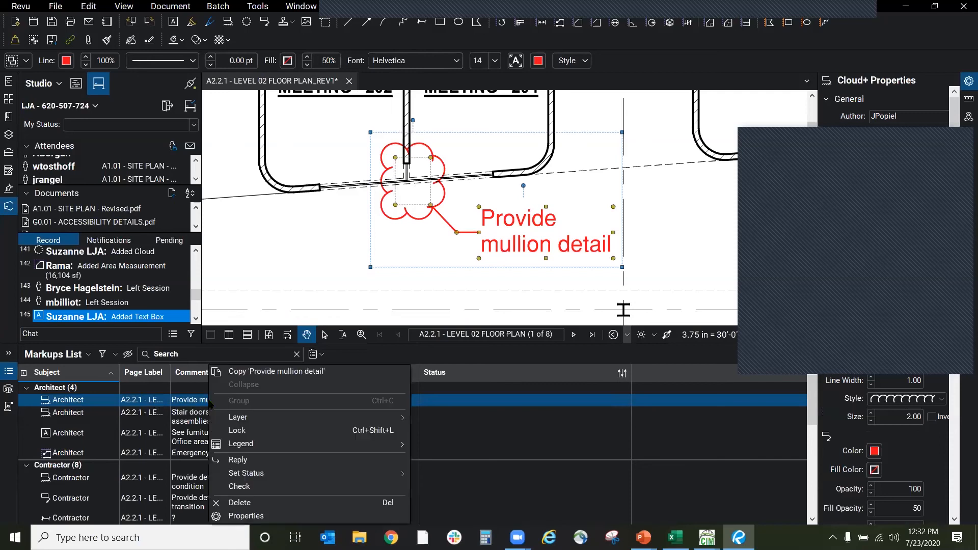
mouse_move(268, 480)
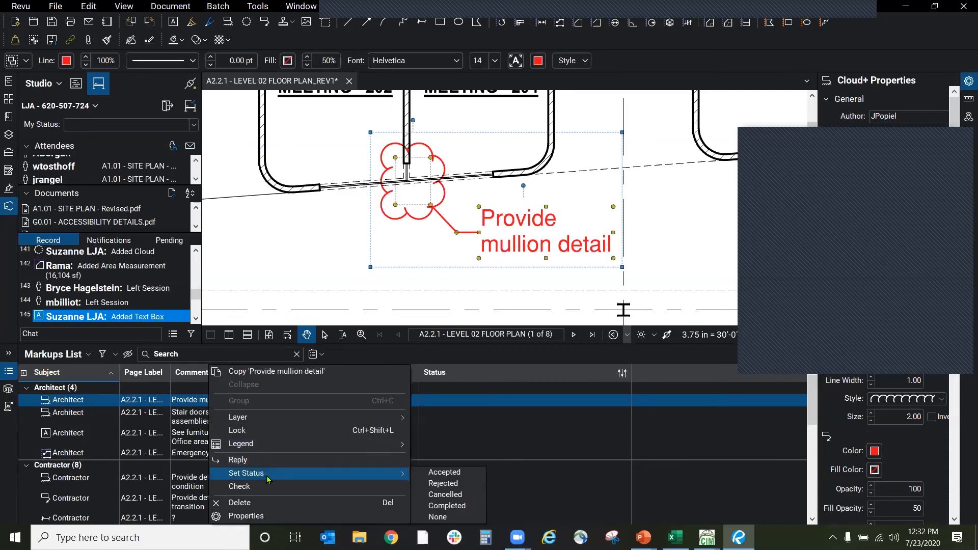
click(446, 506)
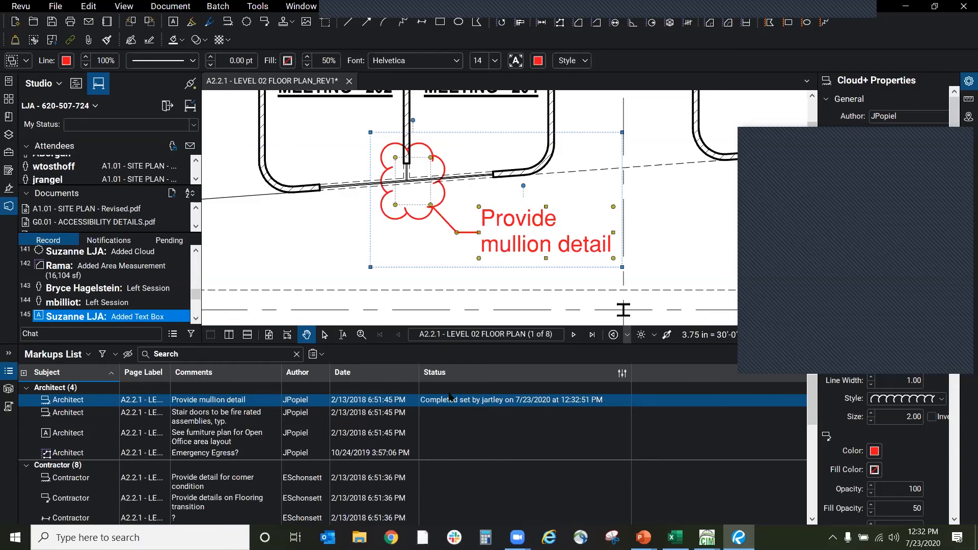
scroll(489, 489, down, 5)
scroll(484, 479, up, 5)
scroll(478, 473, down, 4)
scroll(478, 473, down, 3)
scroll(473, 466, up, 5)
scroll(448, 453, down, 3)
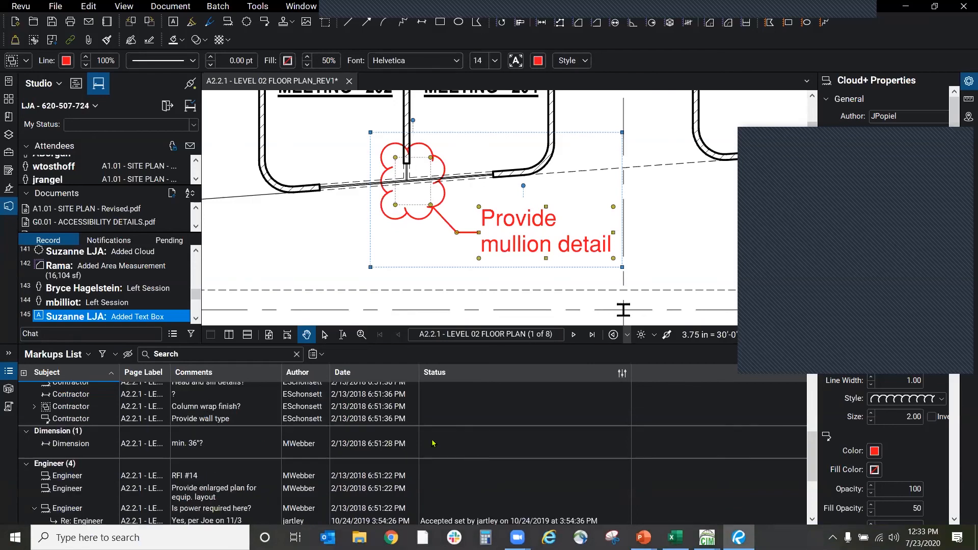
Step: Select the Column wrap finish group, then open G0.01 - ACCESSIBILITY DETAILS.pdf from Studio Documents
click(428, 413)
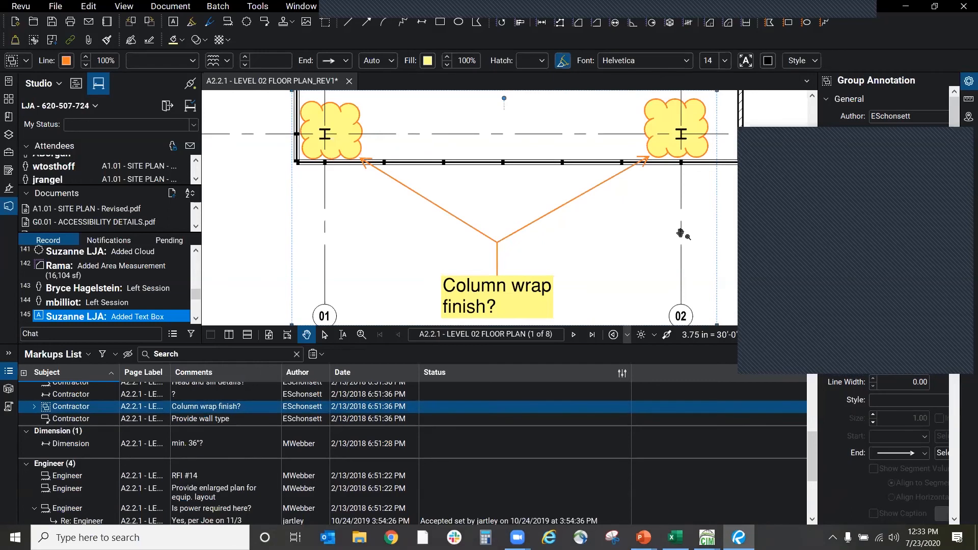
mouse_move(85, 323)
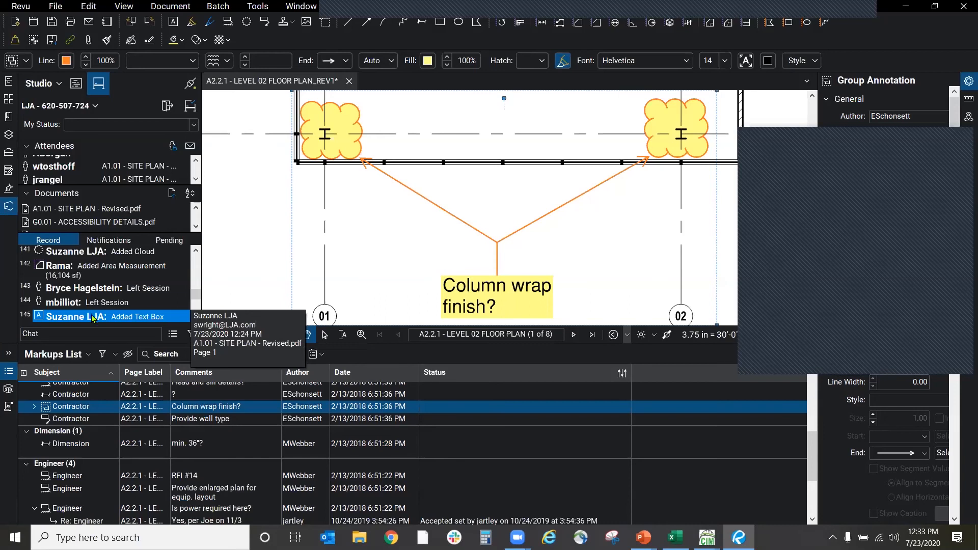
right_click(239, 406)
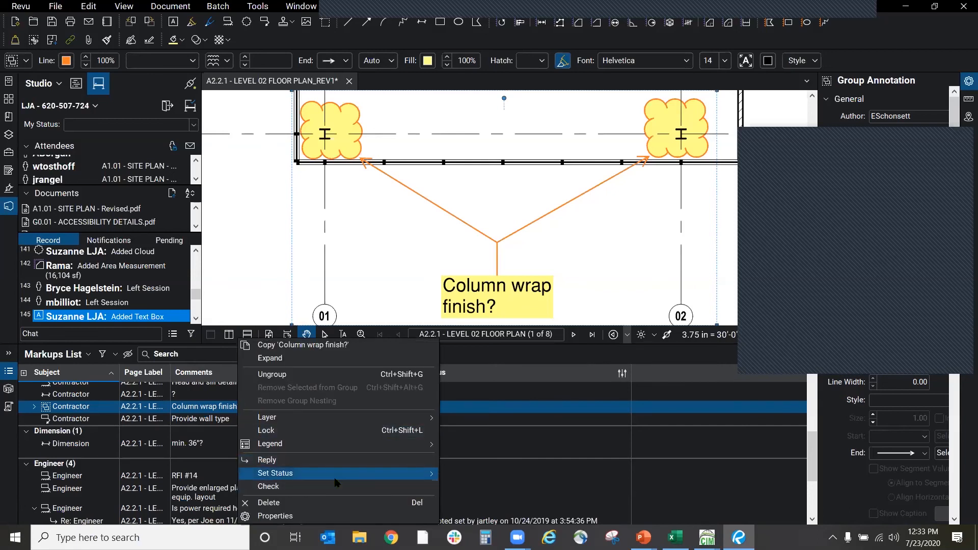
mouse_move(336, 483)
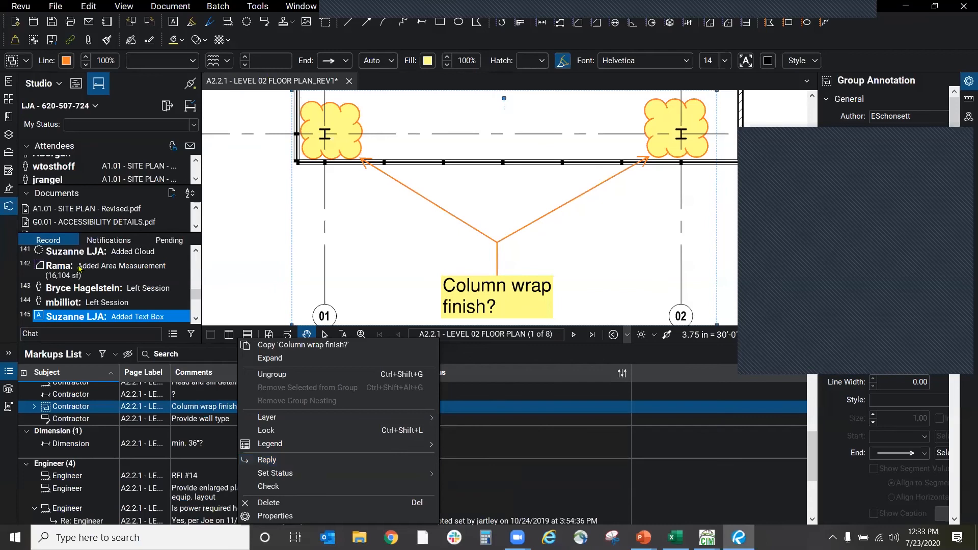
double_click(88, 222)
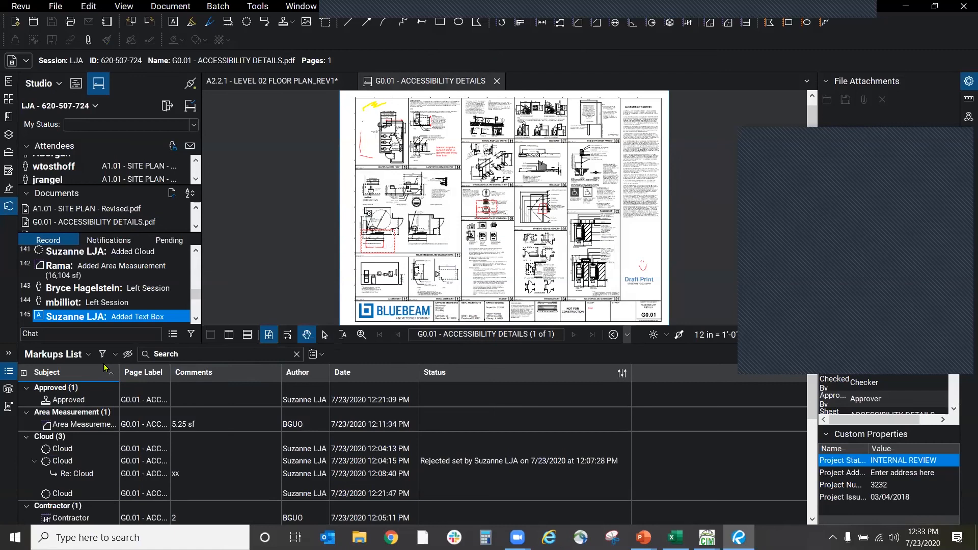
Step: Hide the Markups List with Alt+L and scroll through the session Record list
key(alt+l)
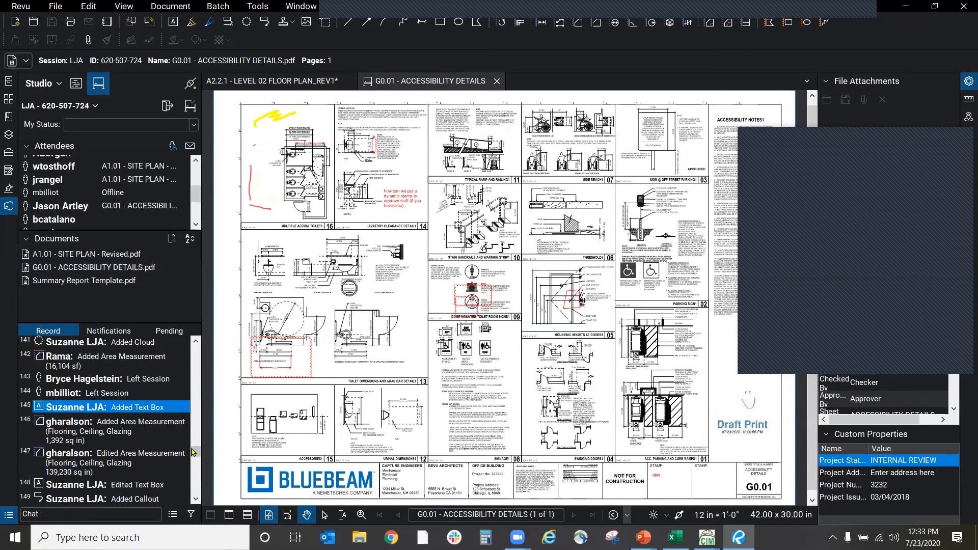
scroll(194, 460, down, 3)
scroll(195, 462, down, 10)
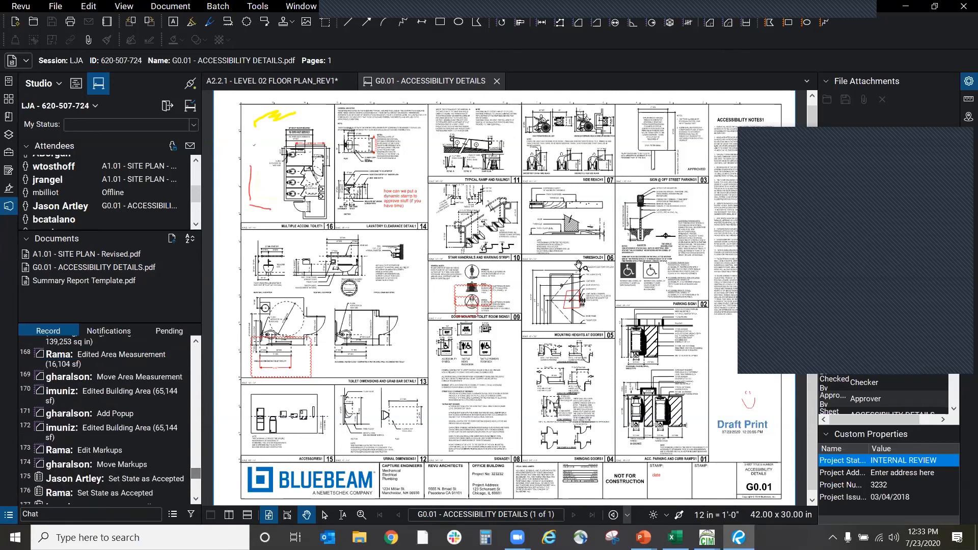
scroll(519, 294, down, 1)
scroll(504, 232, down, 2)
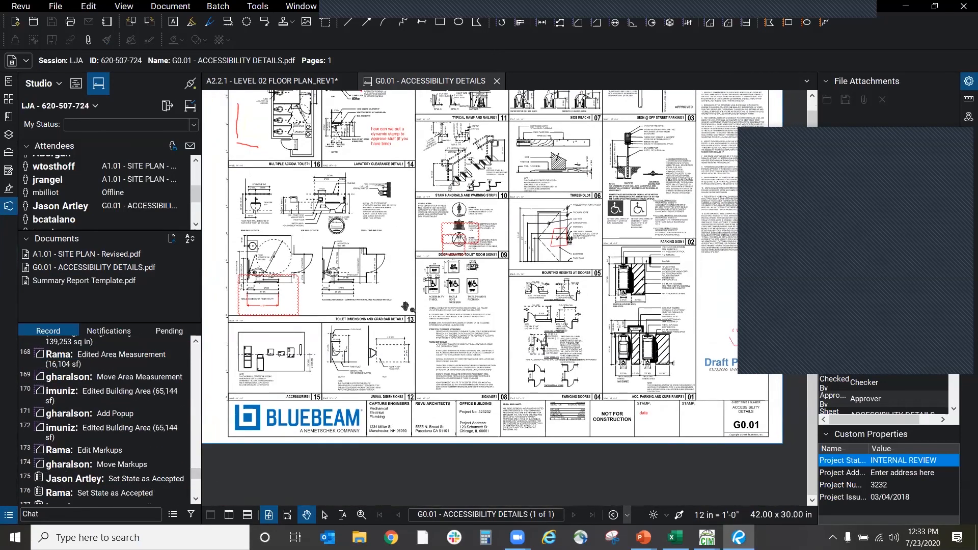
scroll(401, 280, up, 2)
scroll(401, 279, up, 4)
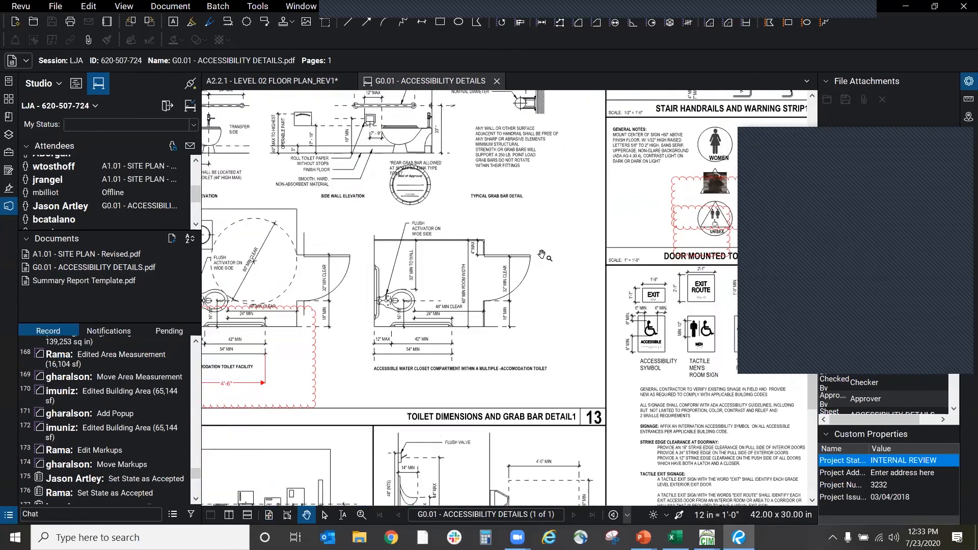
scroll(504, 209, up, 1)
scroll(505, 209, up, 3)
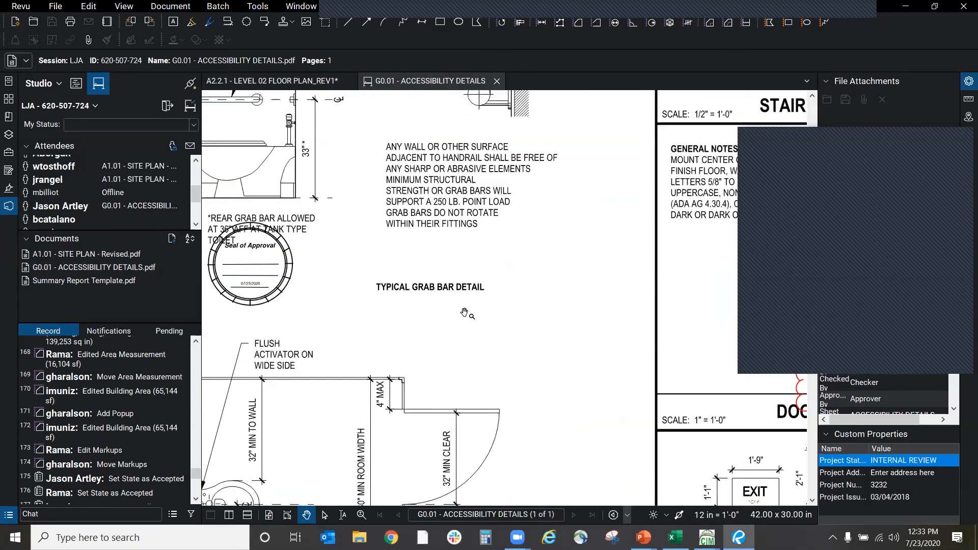
Step: Draw a cloud callout around TYPICAL GRAB BAR DETAIL reading 'Where is this?'
click(258, 7)
mouse_move(285, 19)
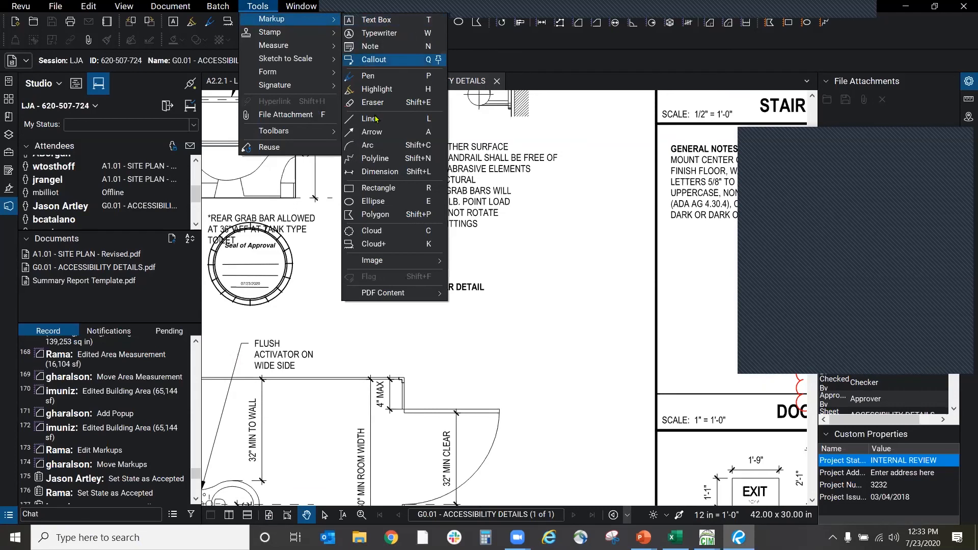
click(375, 245)
drag(358, 265, 542, 316)
click(504, 356)
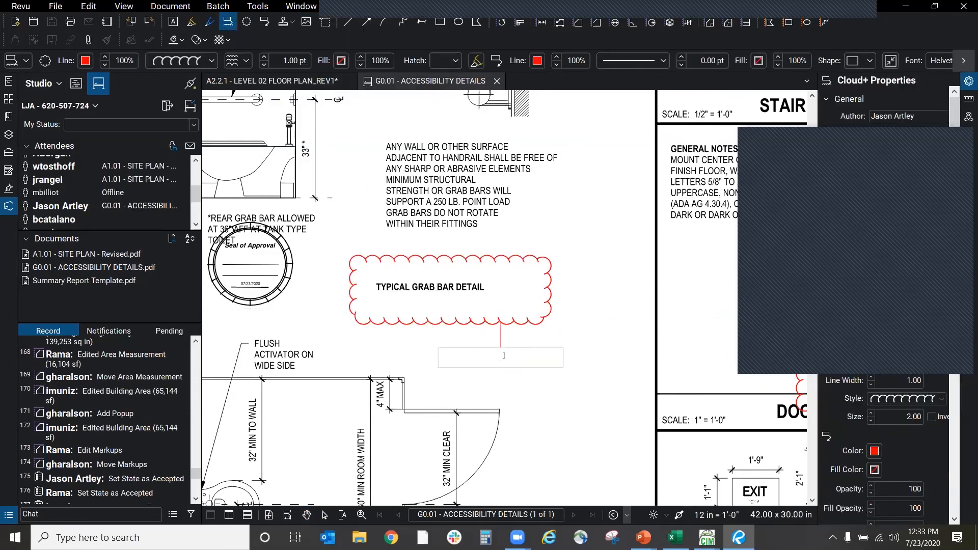
text(Where is this)
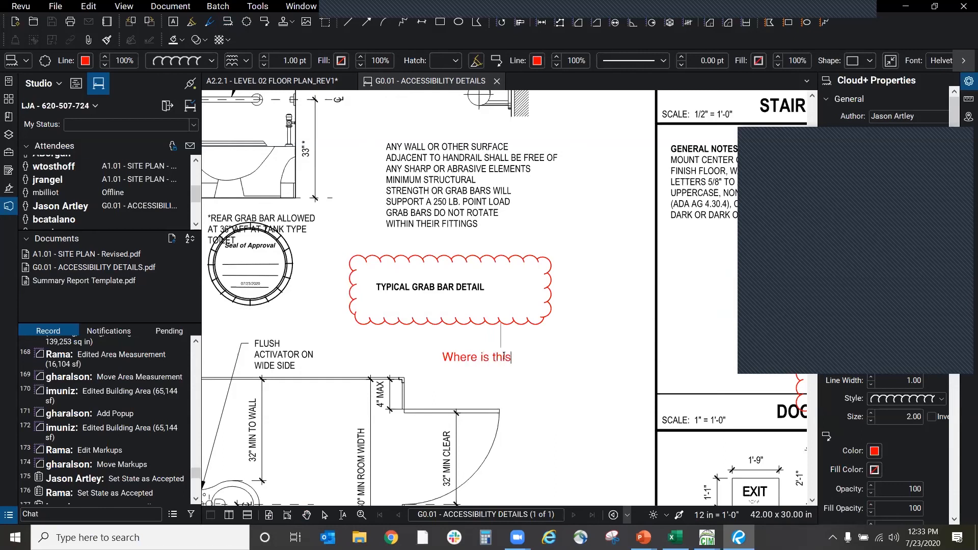
click(610, 354)
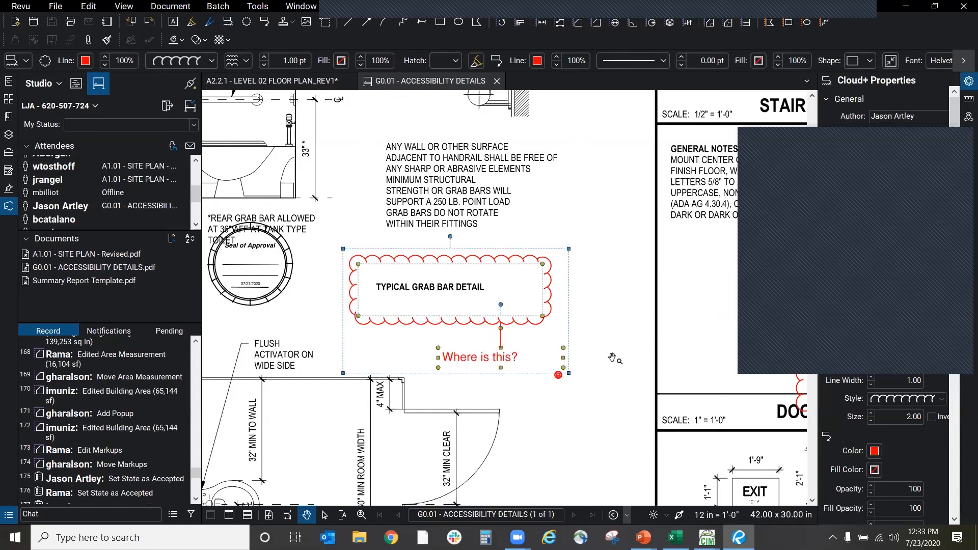
click(613, 356)
scroll(532, 377, down, 3)
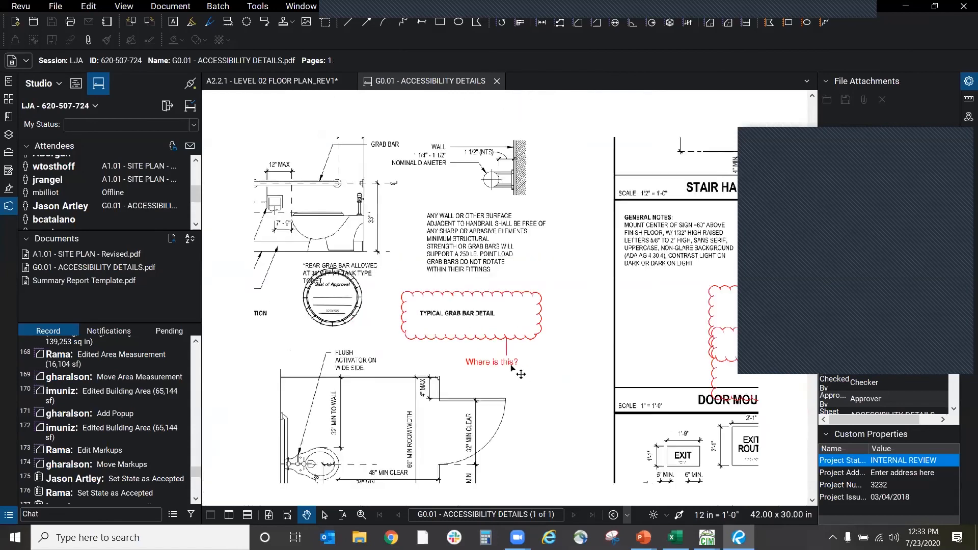
scroll(469, 278, up, 2)
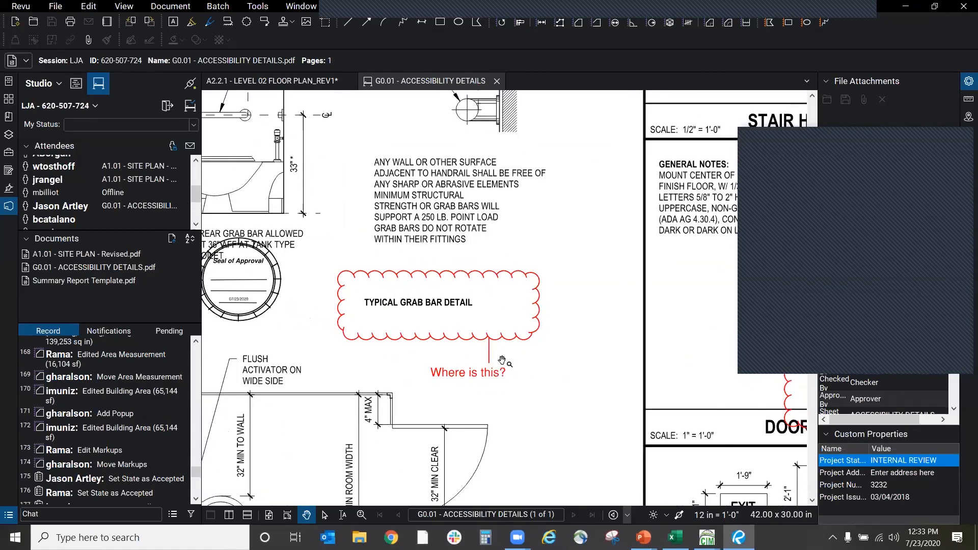
scroll(517, 307, down, 2)
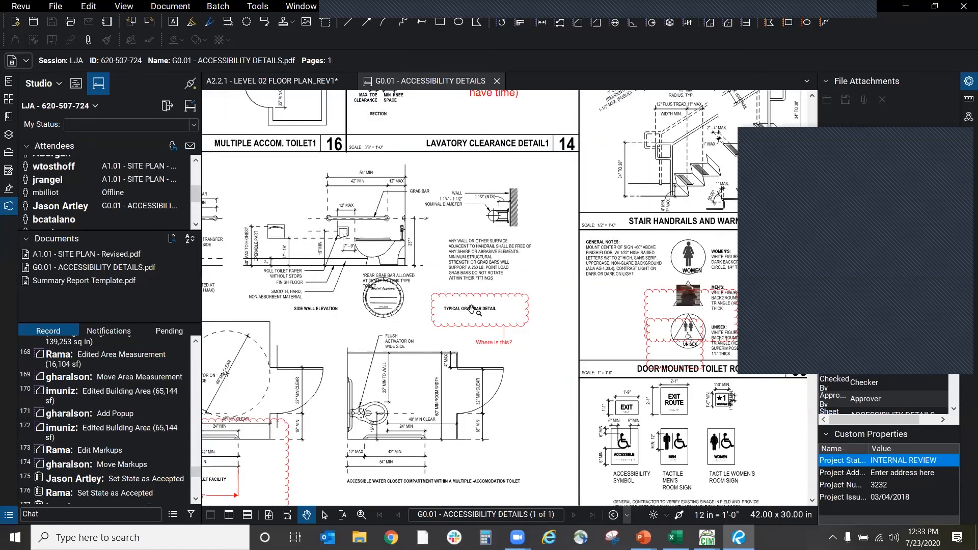
scroll(490, 205, up, 2)
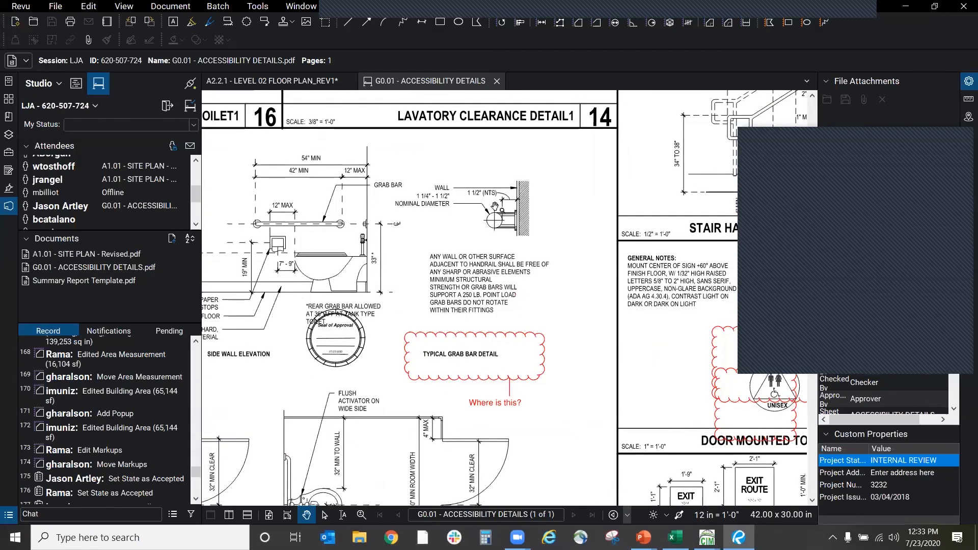
Step: Browse the Edit menu's PDF Content commands, then select the 'Where is this?' Cloud+ markup
click(89, 6)
mouse_move(135, 219)
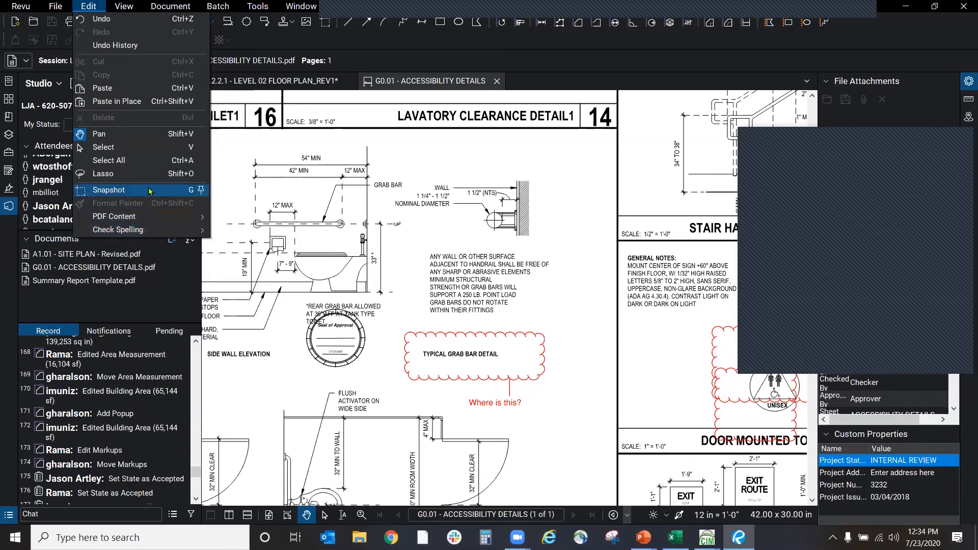
mouse_move(184, 219)
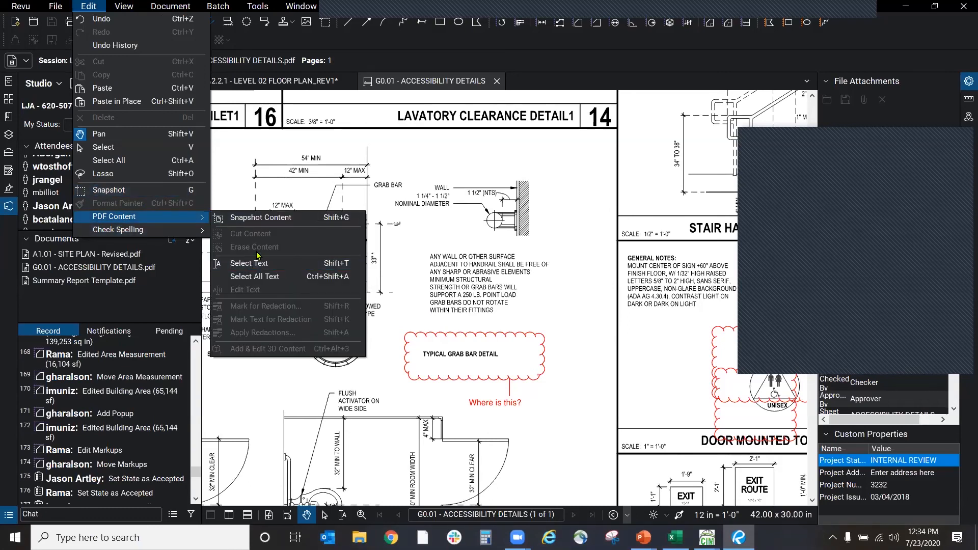
click(600, 317)
click(510, 383)
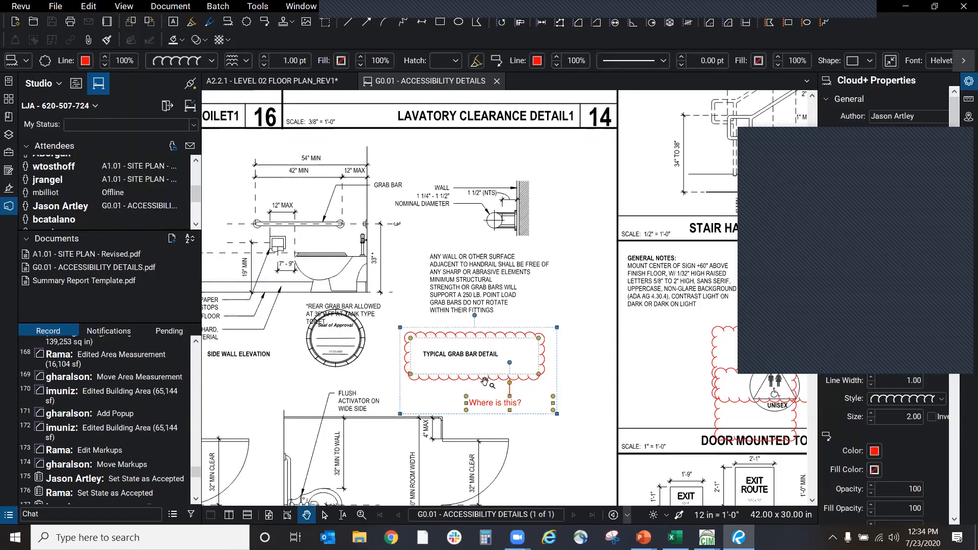
Step: Alert all session attendees about the 'Where is this?' cloud via Alert Attendee > Other
right_click(485, 387)
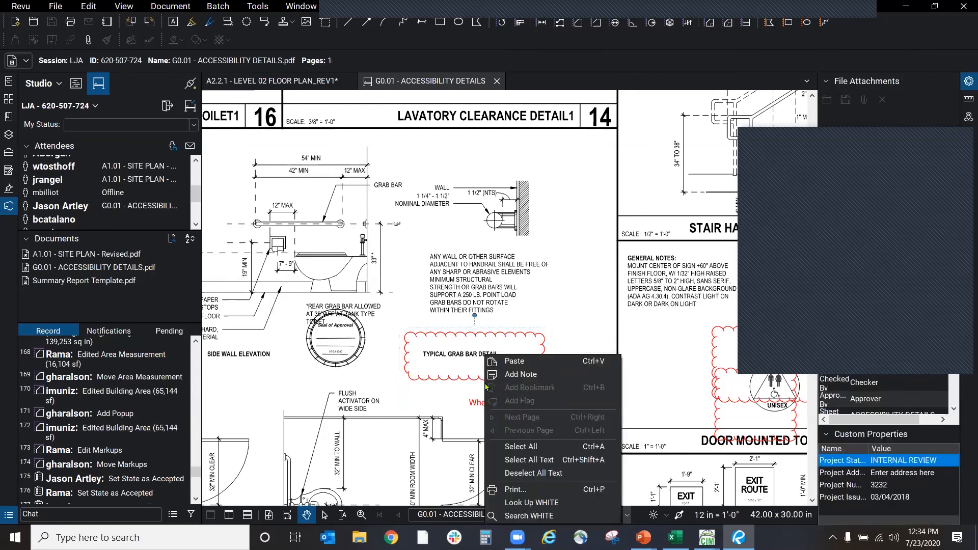
click(461, 378)
click(480, 380)
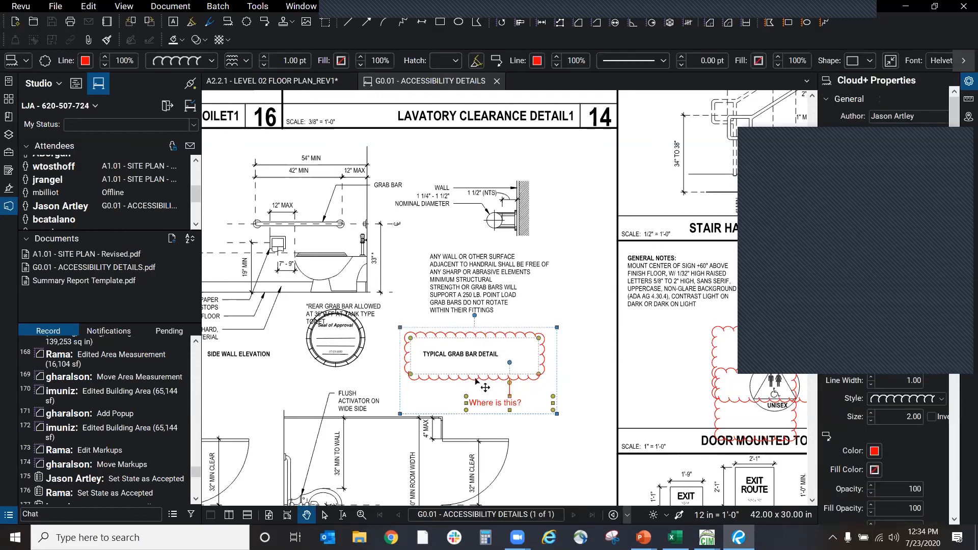
right_click(478, 382)
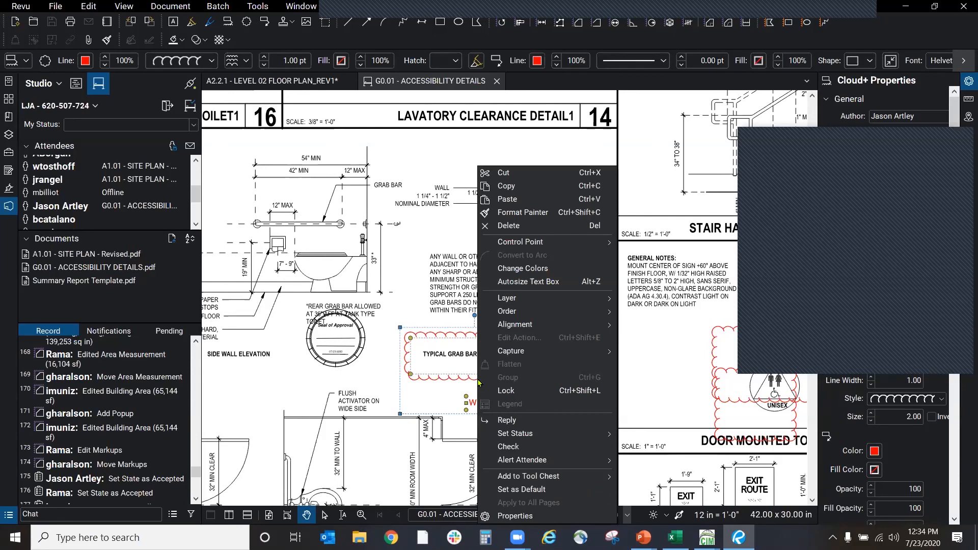
mouse_move(524, 461)
mouse_move(563, 460)
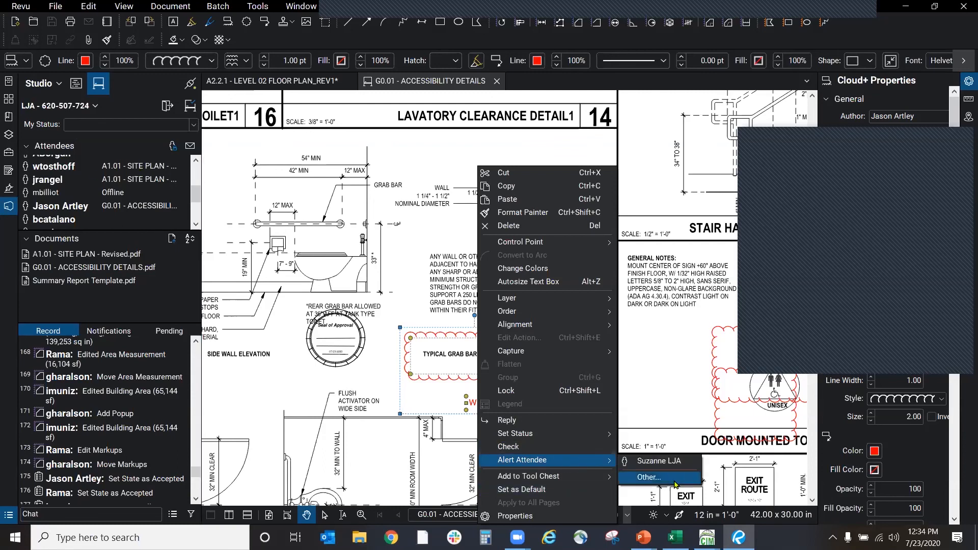
click(650, 478)
click(402, 332)
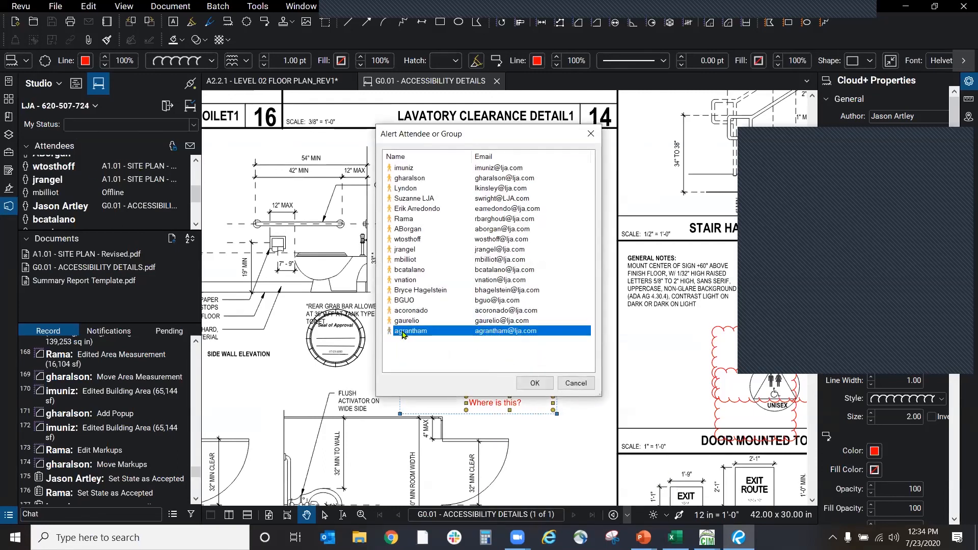
shift+click(400, 168)
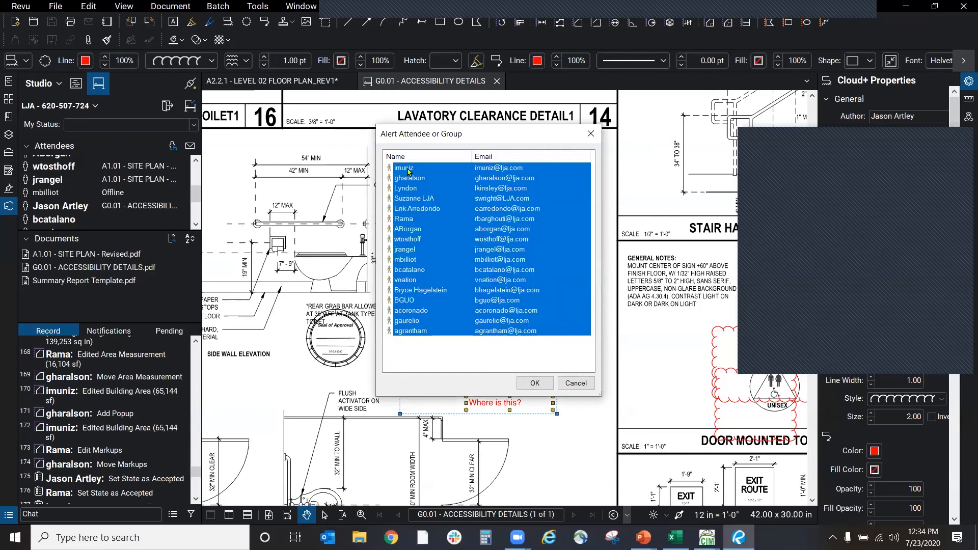
click(535, 383)
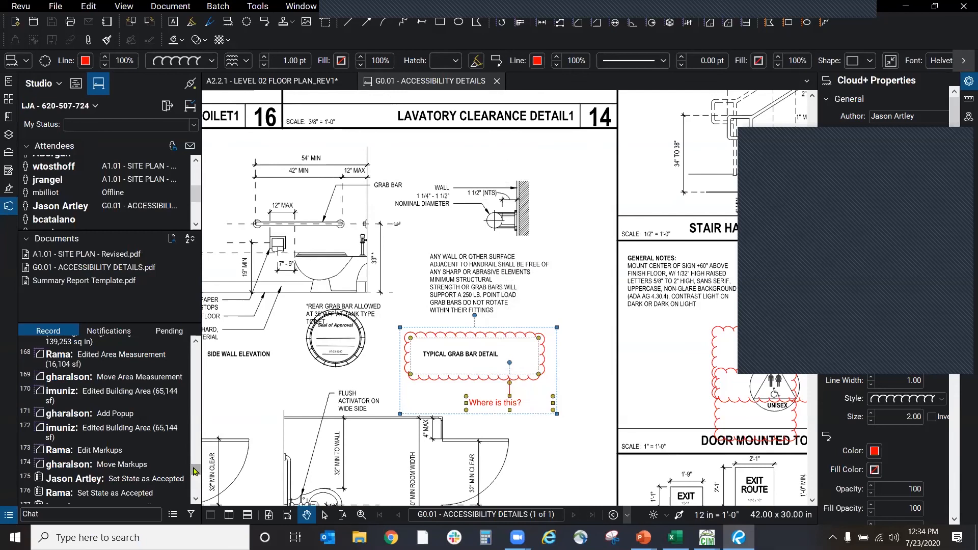
scroll(172, 432, down, 15)
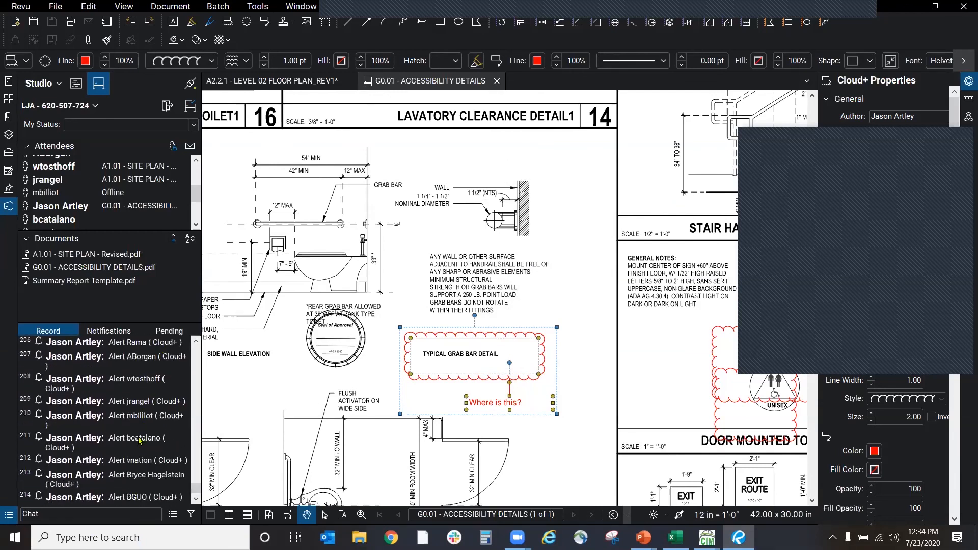
click(115, 334)
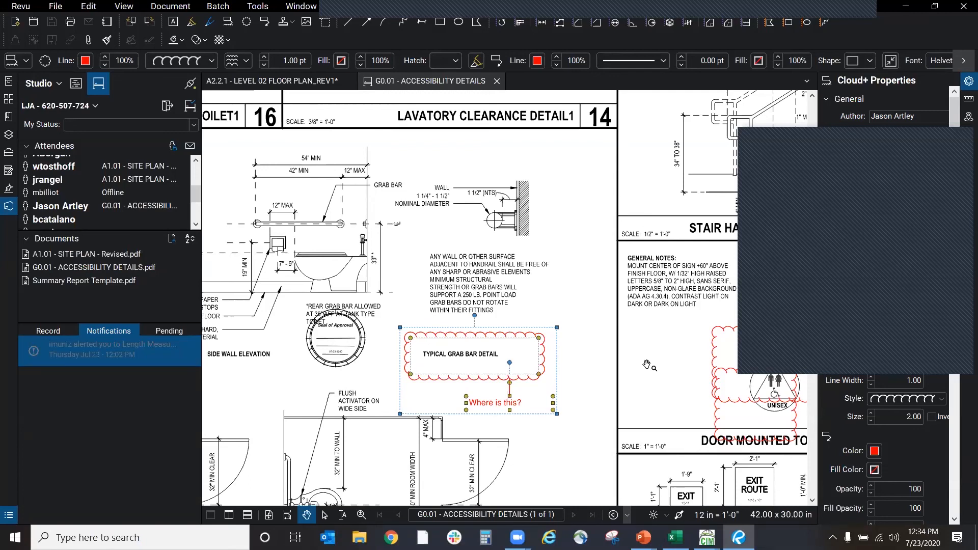
click(45, 332)
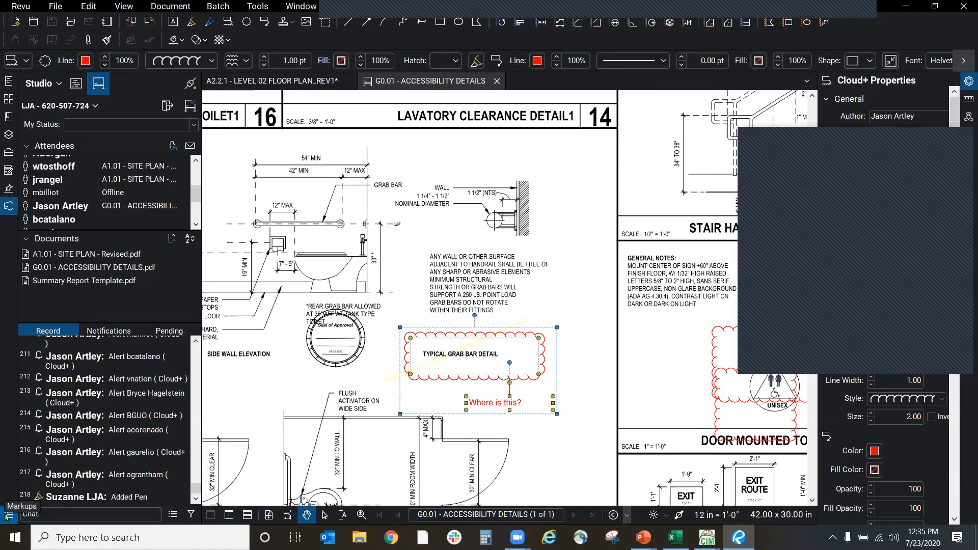
Step: Show the cloud markup's full Properties in a widened panel
right_click(543, 373)
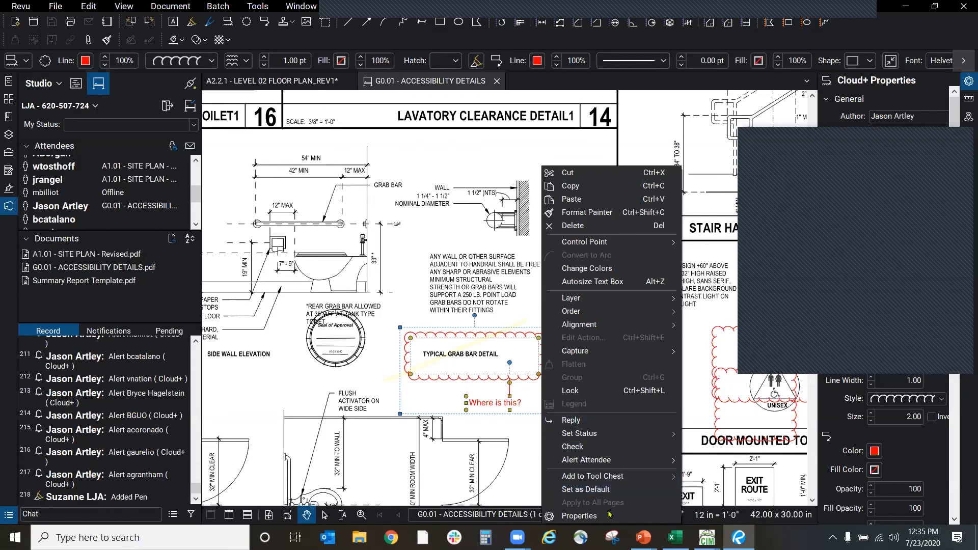
mouse_move(614, 435)
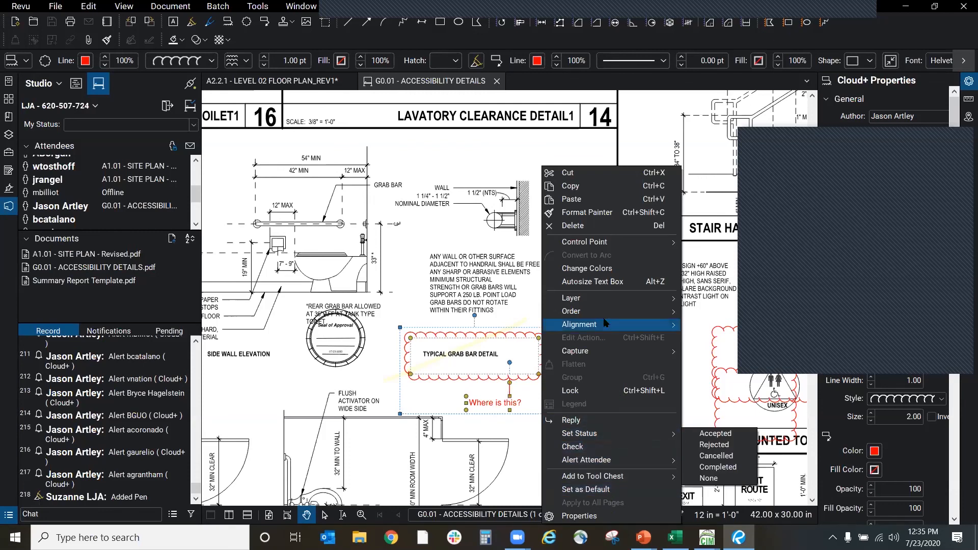
mouse_move(605, 323)
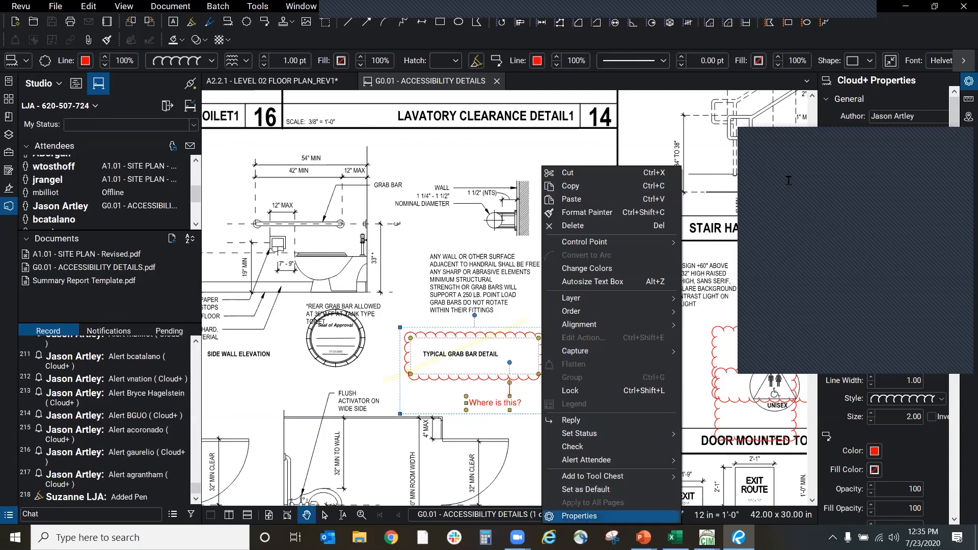
click(579, 516)
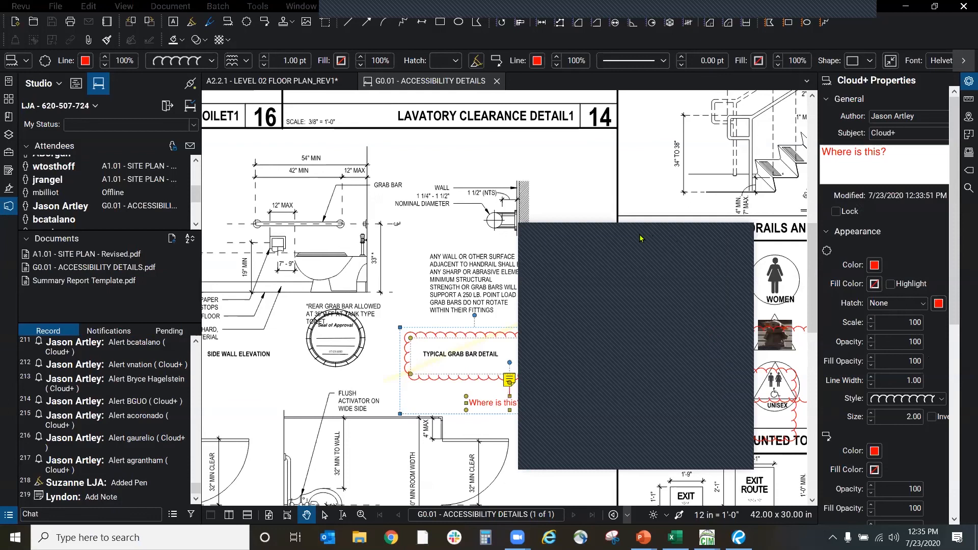
drag(814, 204, 697, 202)
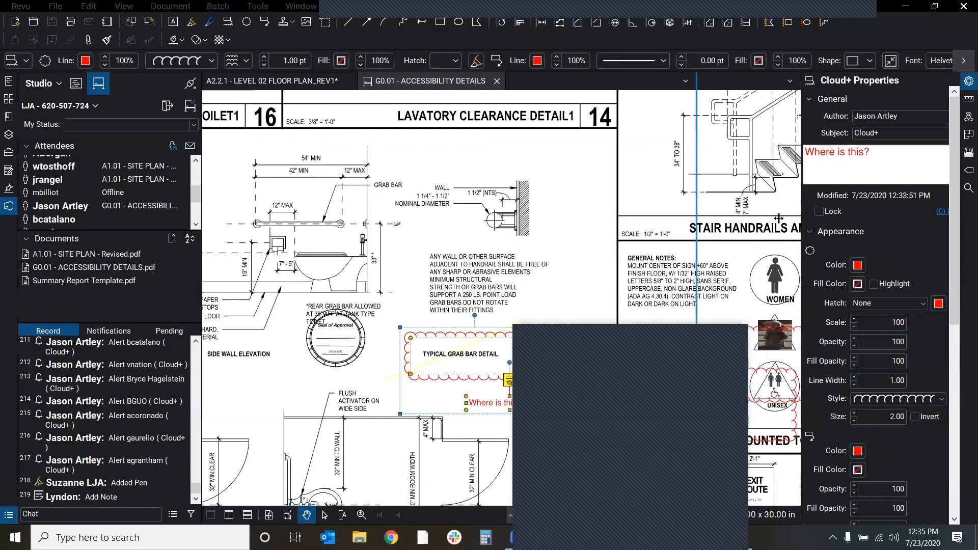
Step: Display the Markups List with a wider Comments column
click(8, 515)
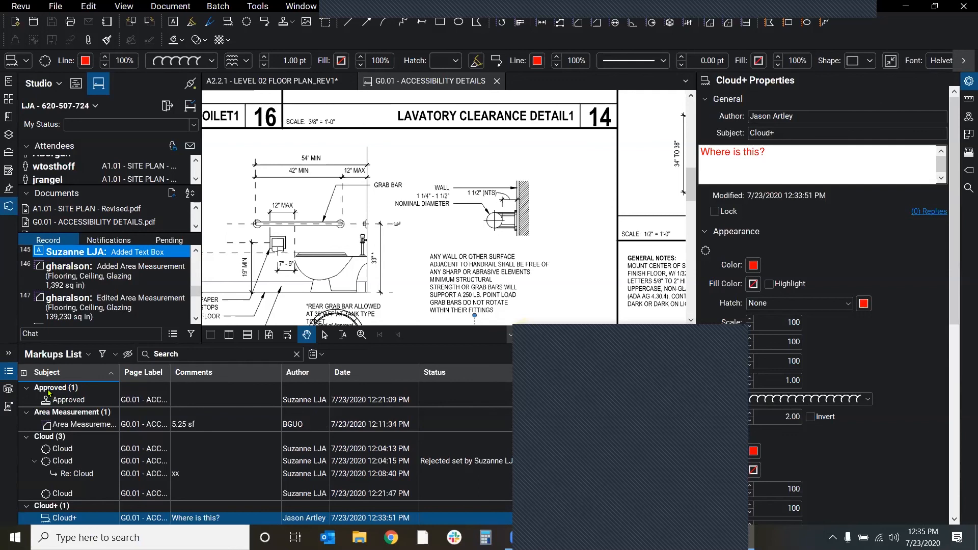
scroll(78, 443, down, 5)
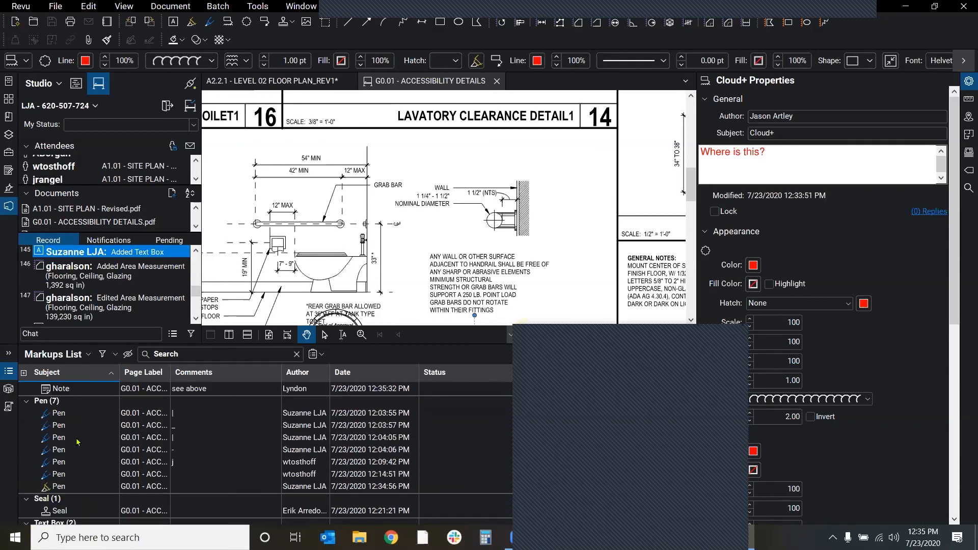
scroll(100, 477, down, 2)
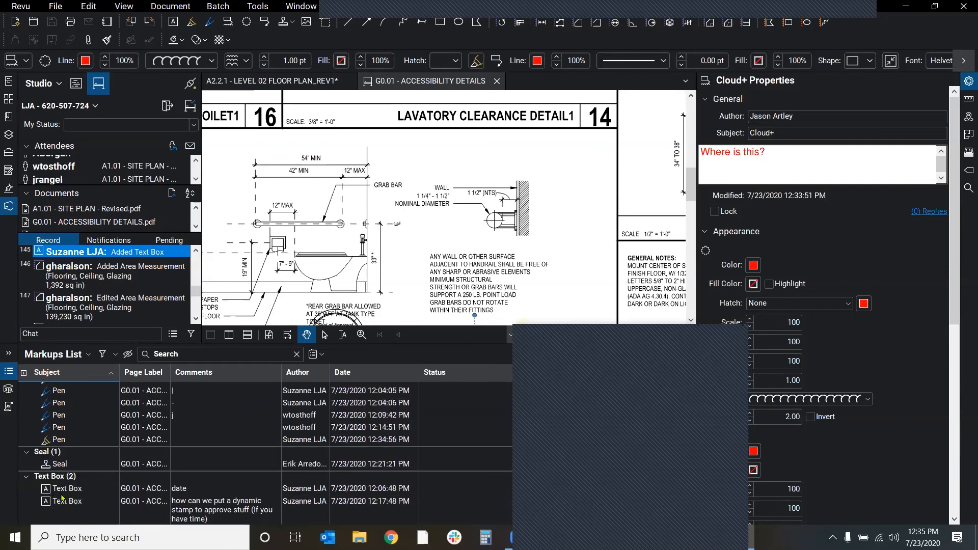
scroll(68, 498, up, 6)
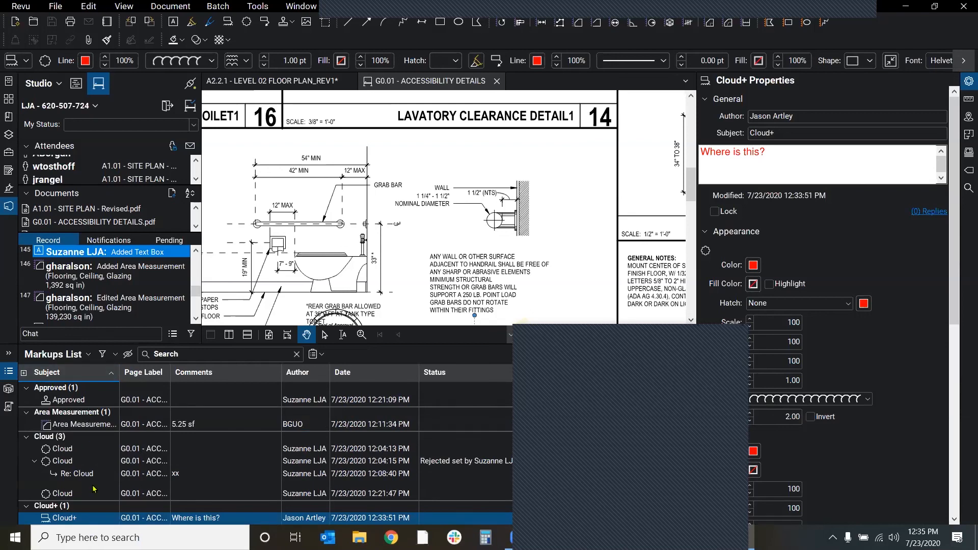
scroll(83, 418, down, 8)
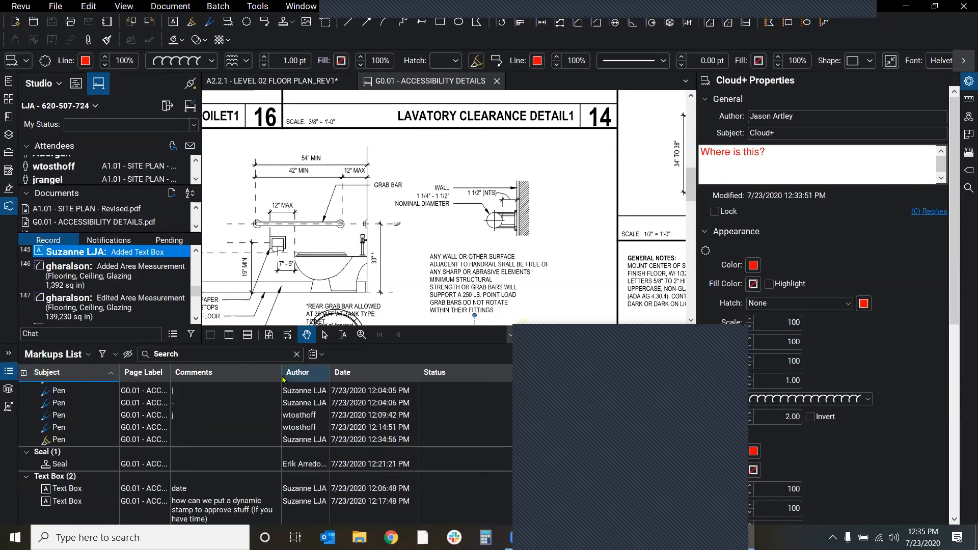
drag(281, 372, 312, 372)
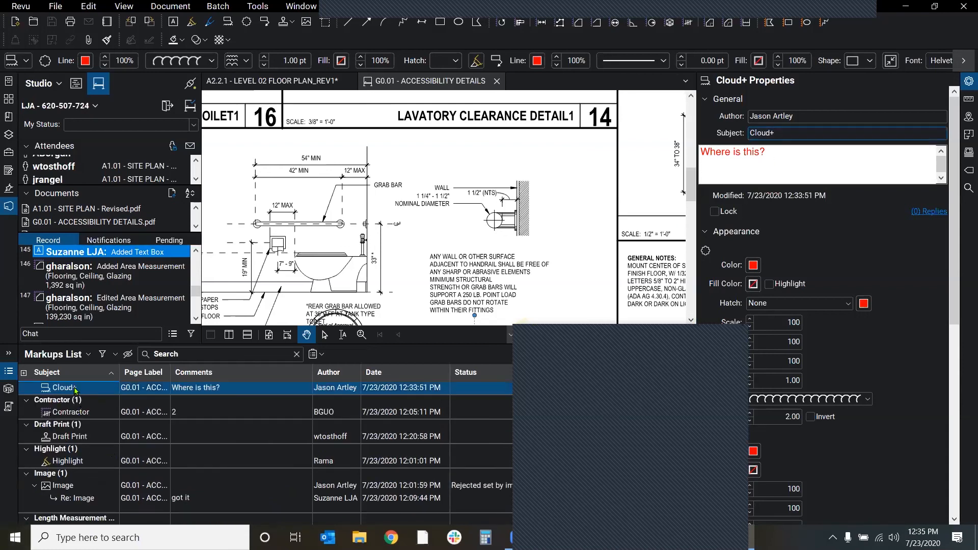
scroll(76, 391, up, 4)
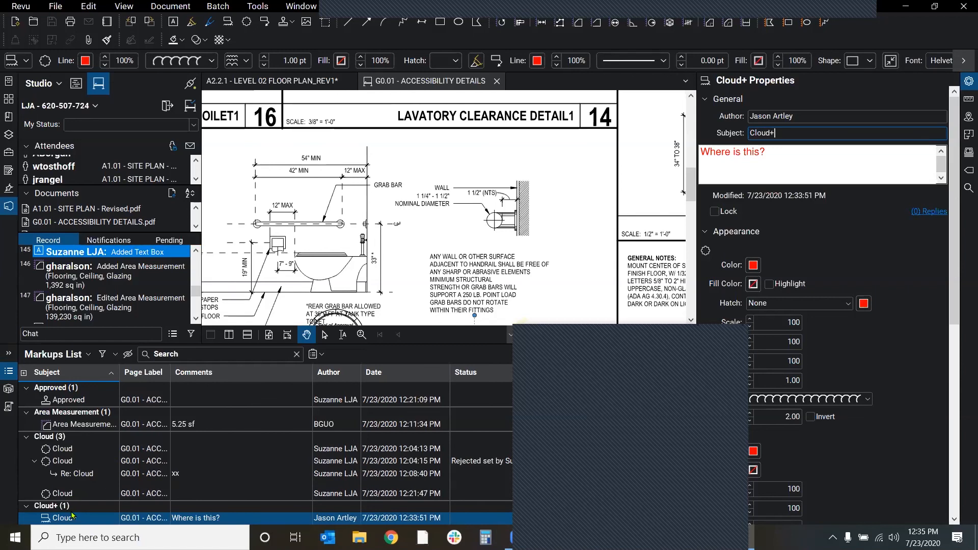
Step: Change the cloud markup's subject to Suzanne
double_click(766, 133)
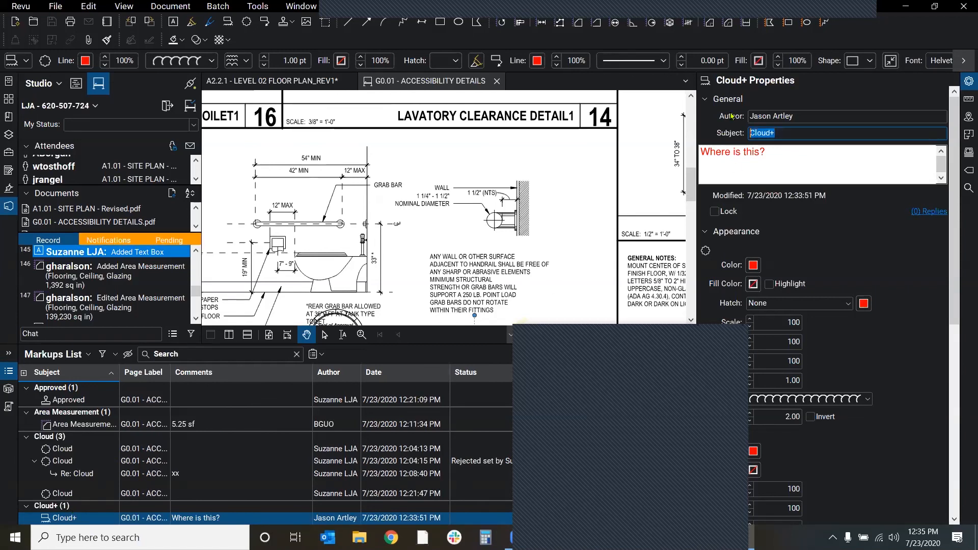
text(Suza)
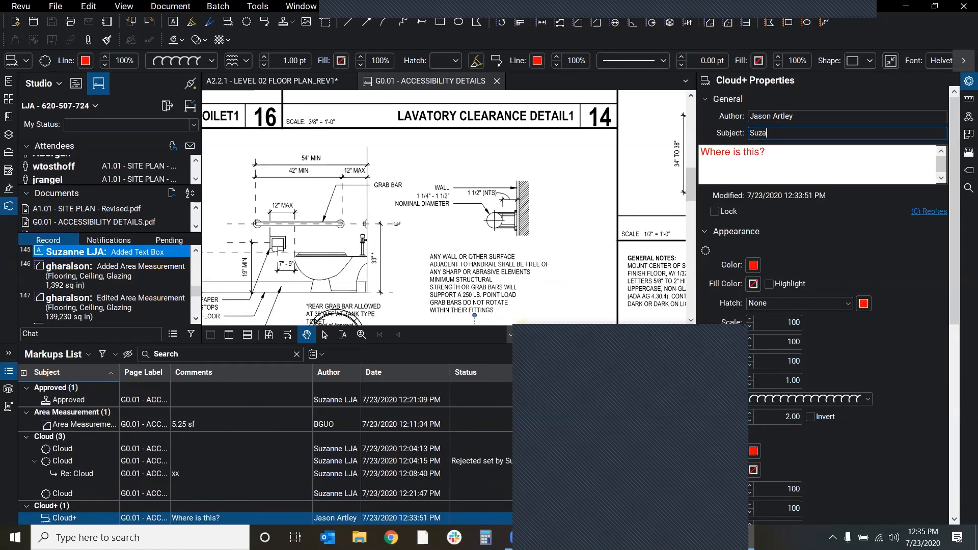
key(Return)
scroll(99, 479, down, 1)
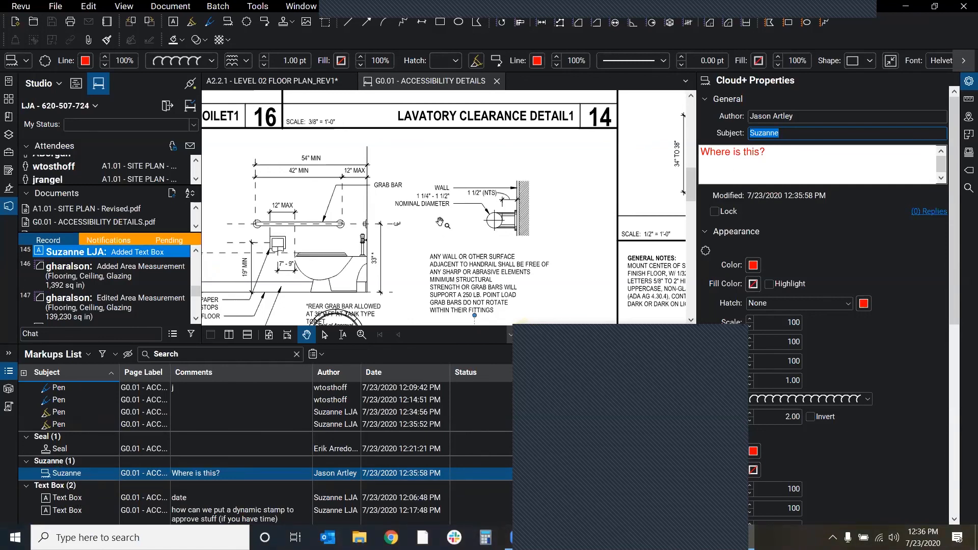
click(429, 156)
Step: Draw a callout near the wall bracket reading 'ergaga'
click(265, 21)
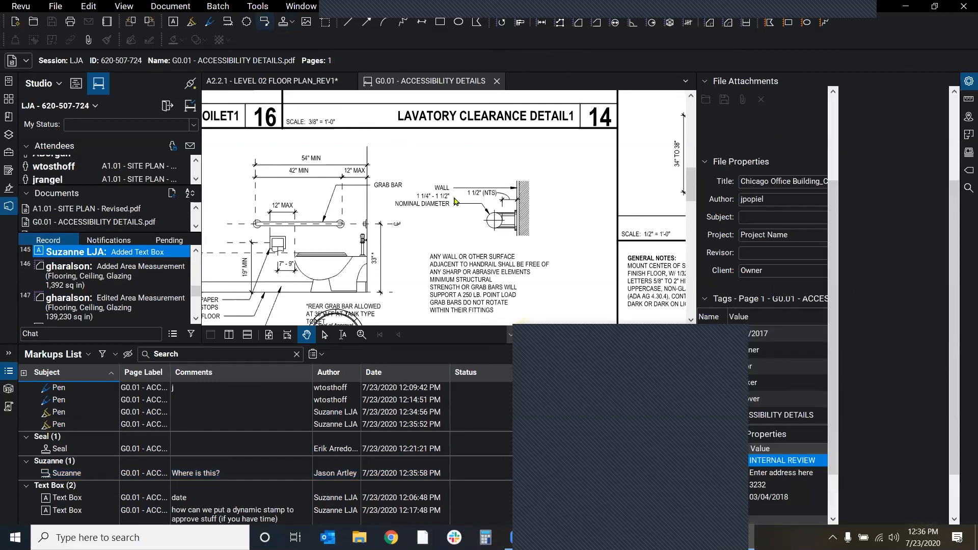
click(479, 176)
click(525, 153)
text(ergaga)
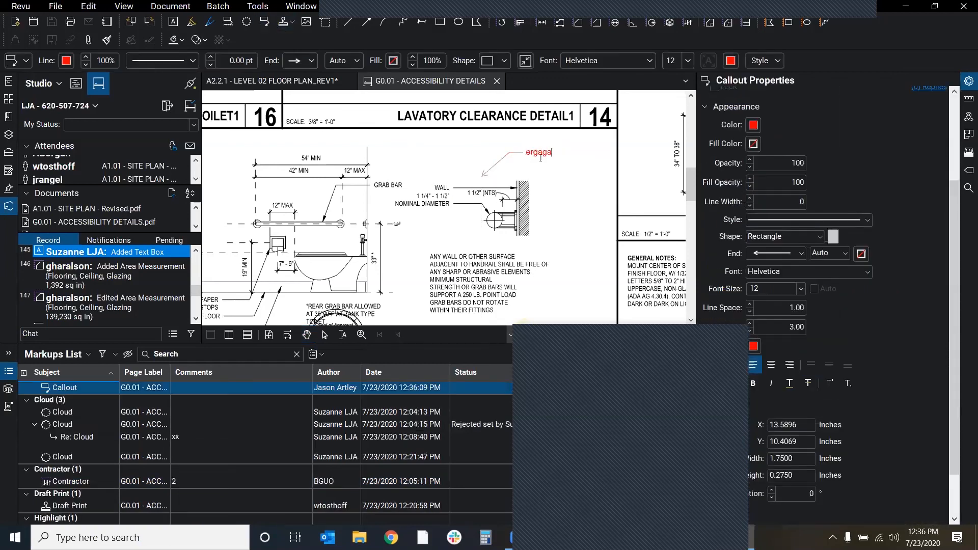
Step: Set the 'ergaga' callout's subject to Suzanne in Callout Properties
click(968, 82)
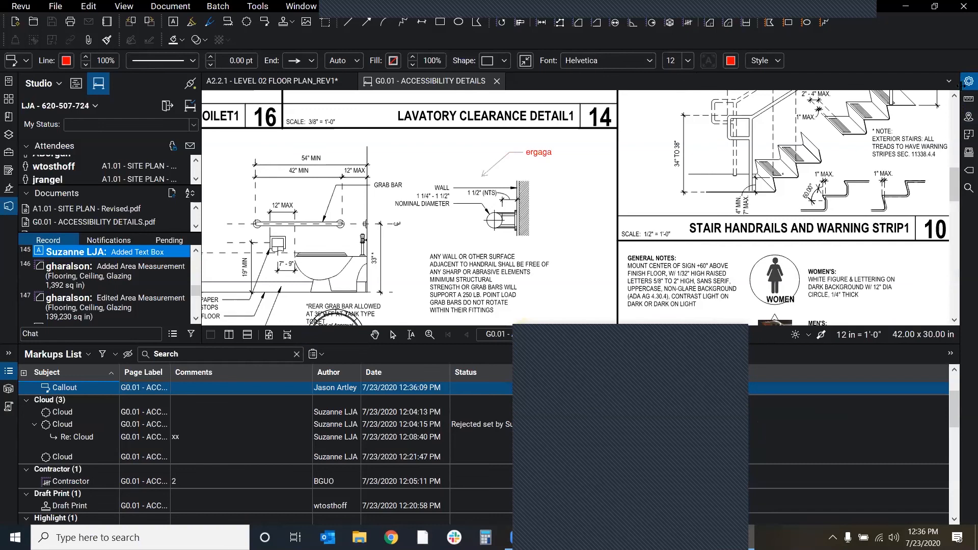
click(968, 82)
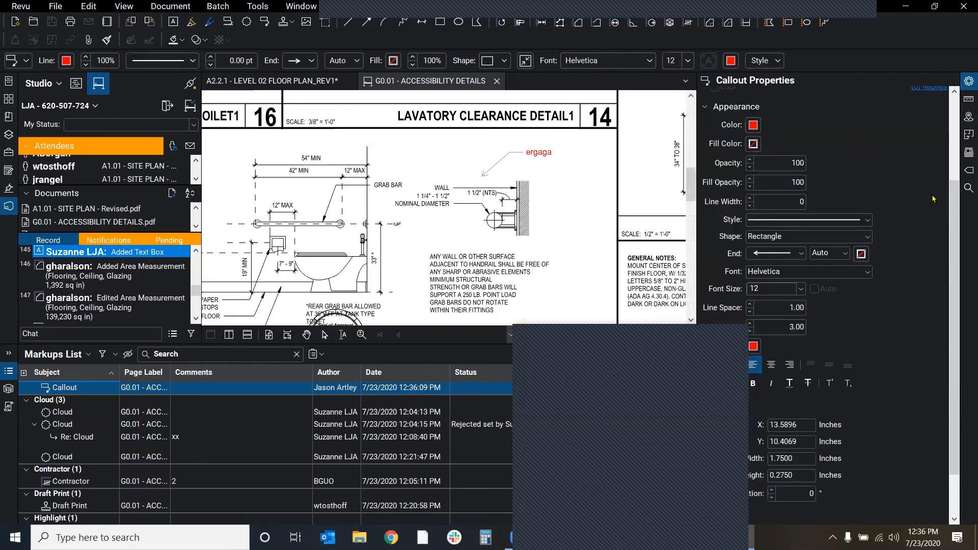
drag(953, 147, 824, 147)
click(824, 133)
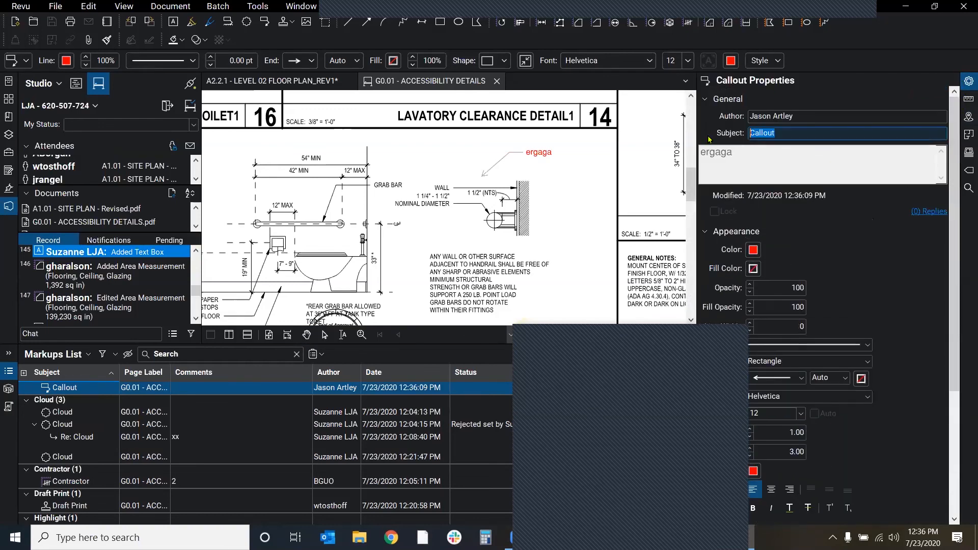
text(Suzanna)
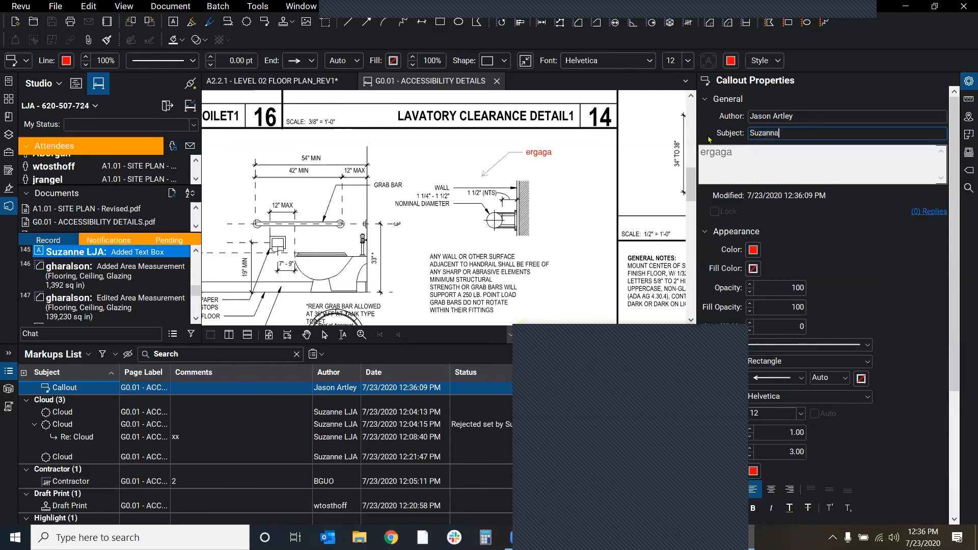
key(BackSpace)
text(e)
scroll(204, 433, down, 5)
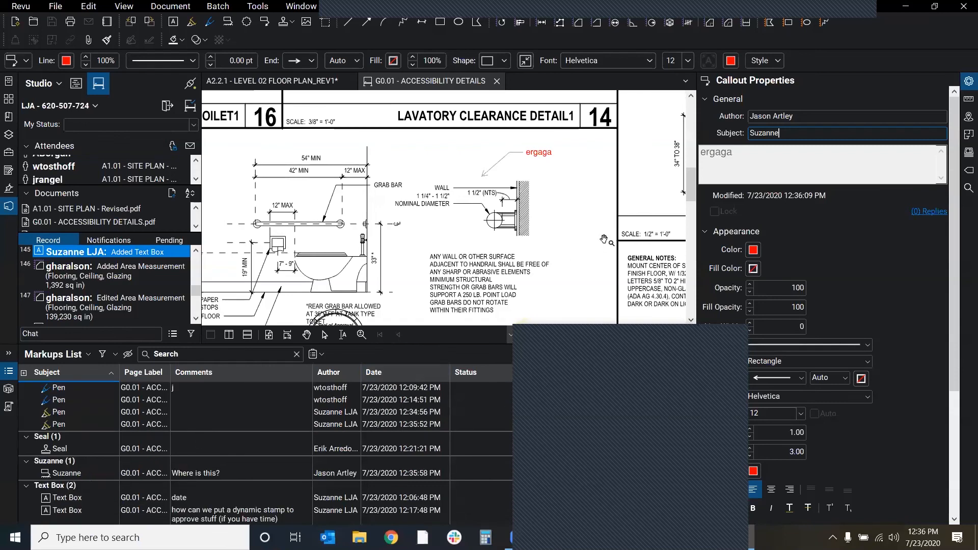
key(Return)
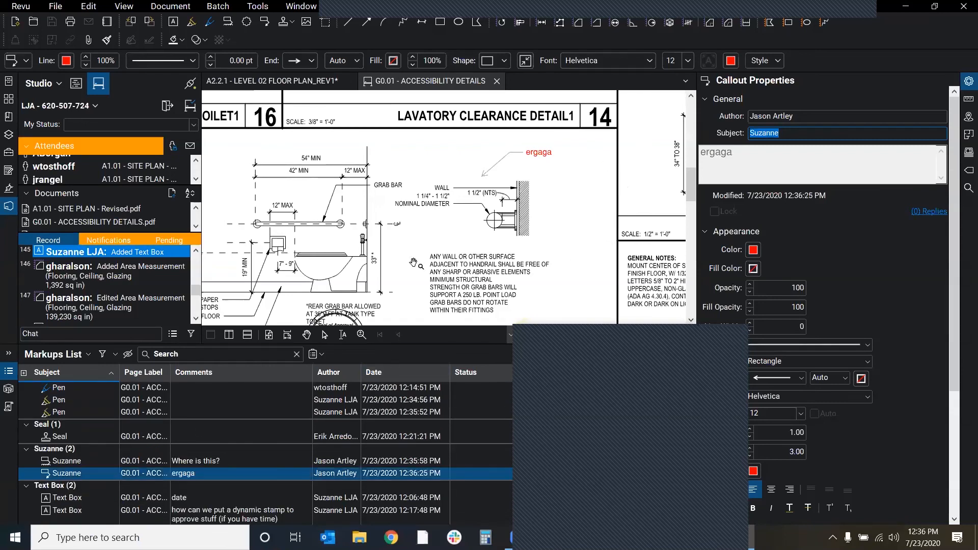
right_click(231, 478)
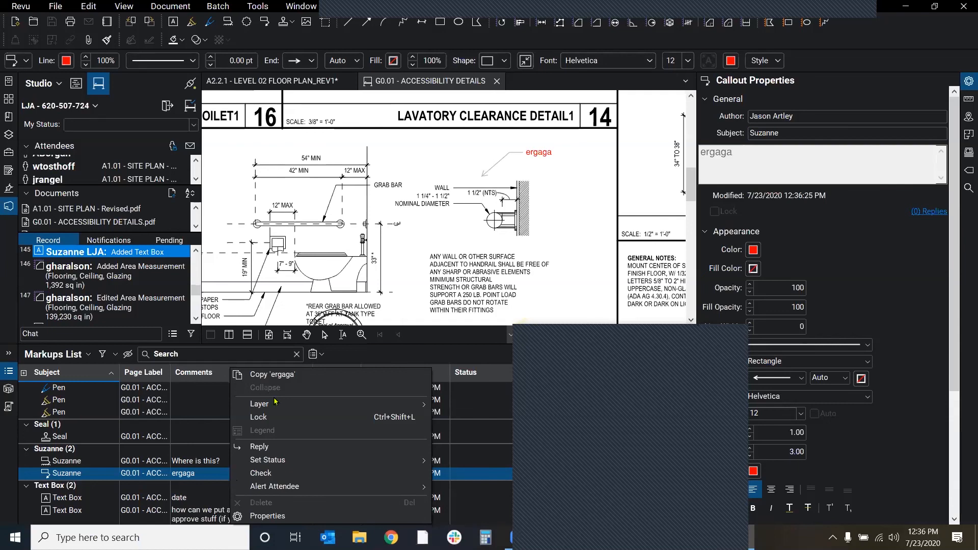
click(732, 333)
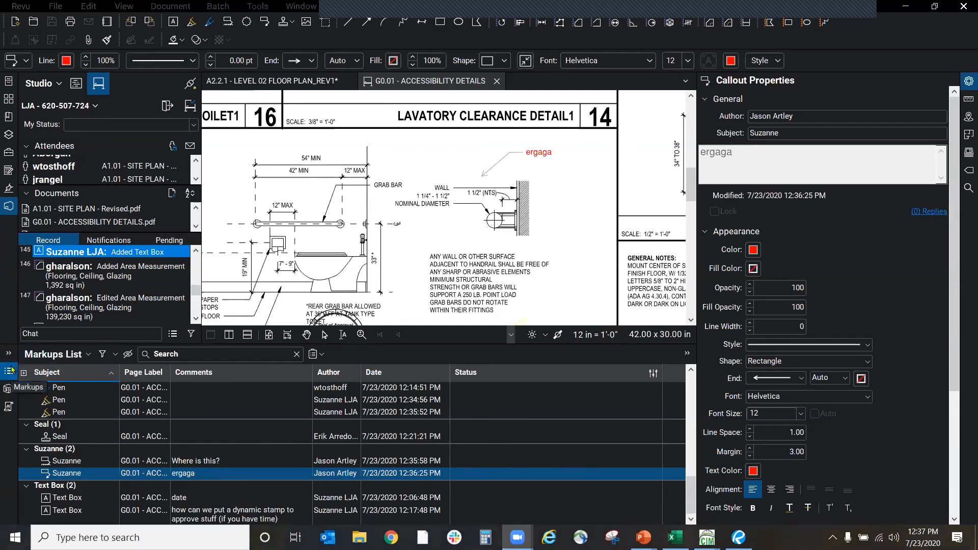
Step: Close the callout Properties panel, collapse the Markups List, and scroll the Studio Record list
click(969, 82)
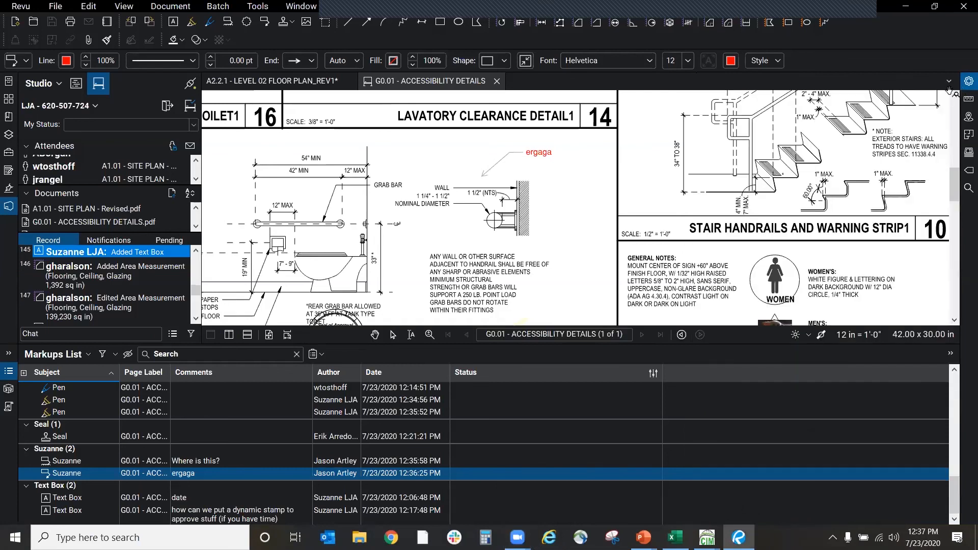
click(9, 373)
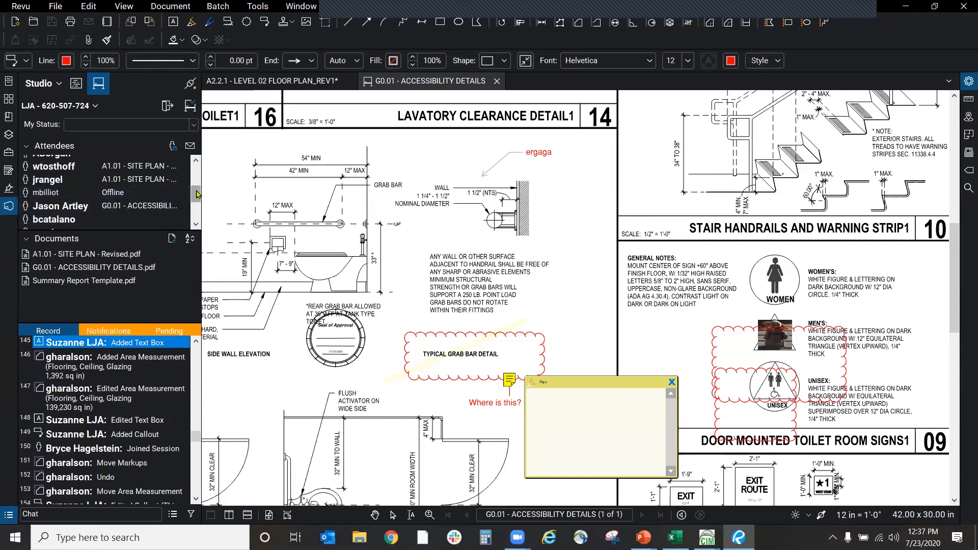
drag(195, 447, 195, 349)
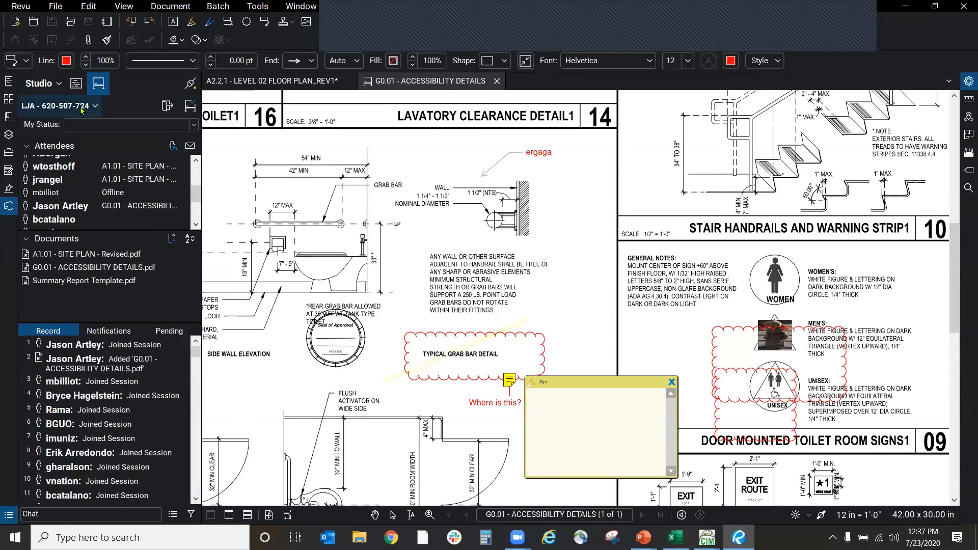
Step: Enable expiration in the LJA session Settings for Jul 23, 2020
click(82, 111)
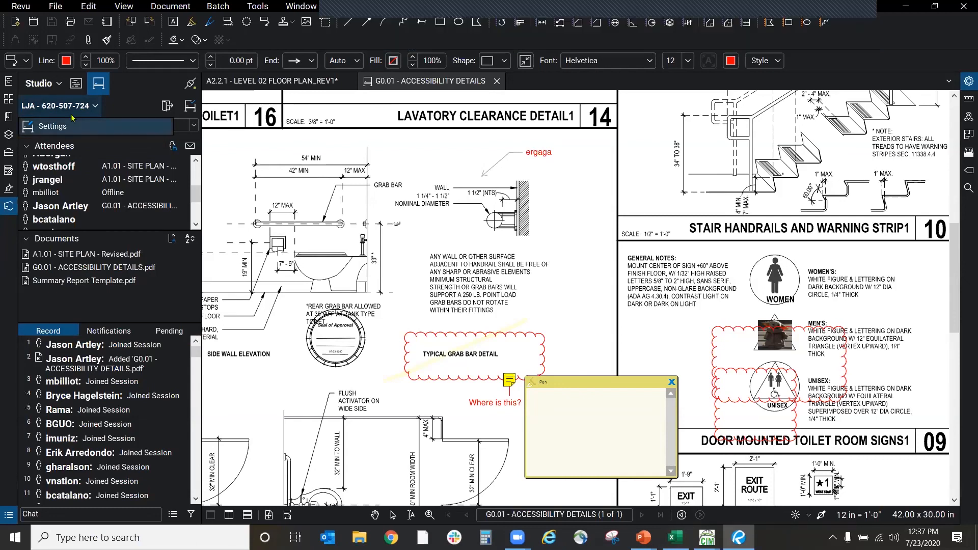
click(80, 125)
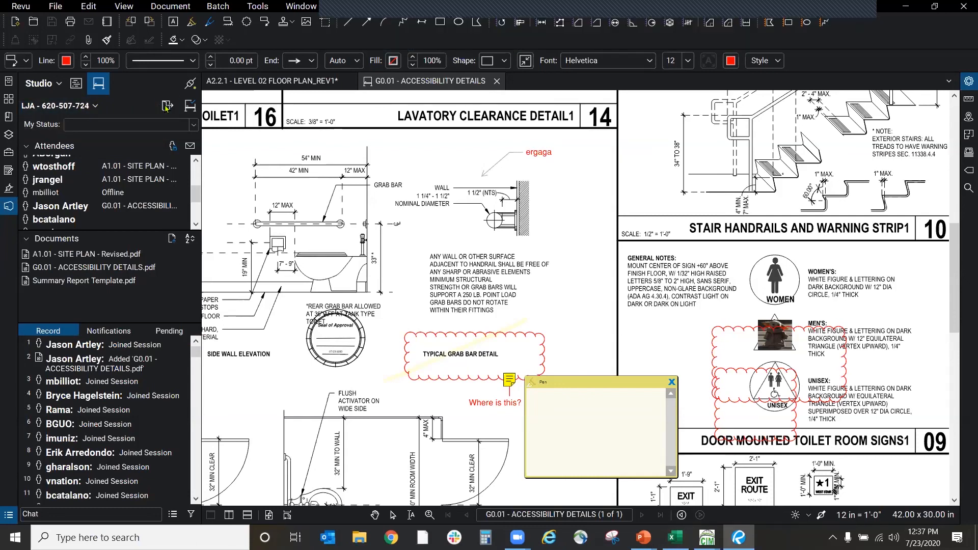
click(75, 109)
click(76, 126)
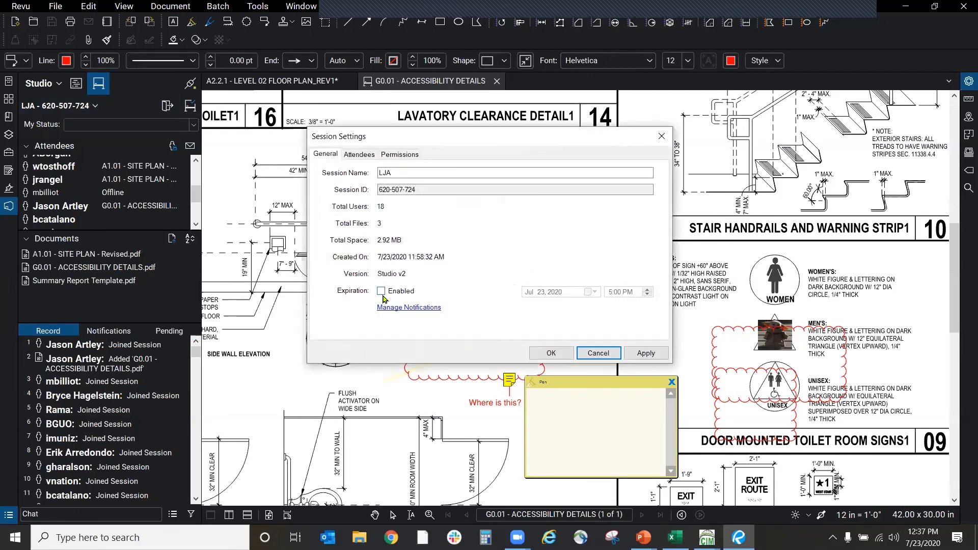
click(380, 293)
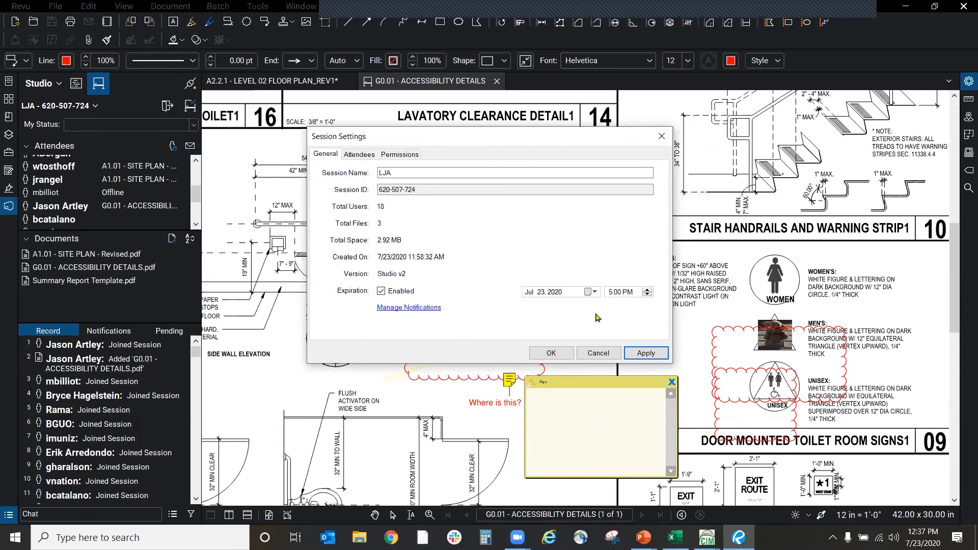
click(610, 295)
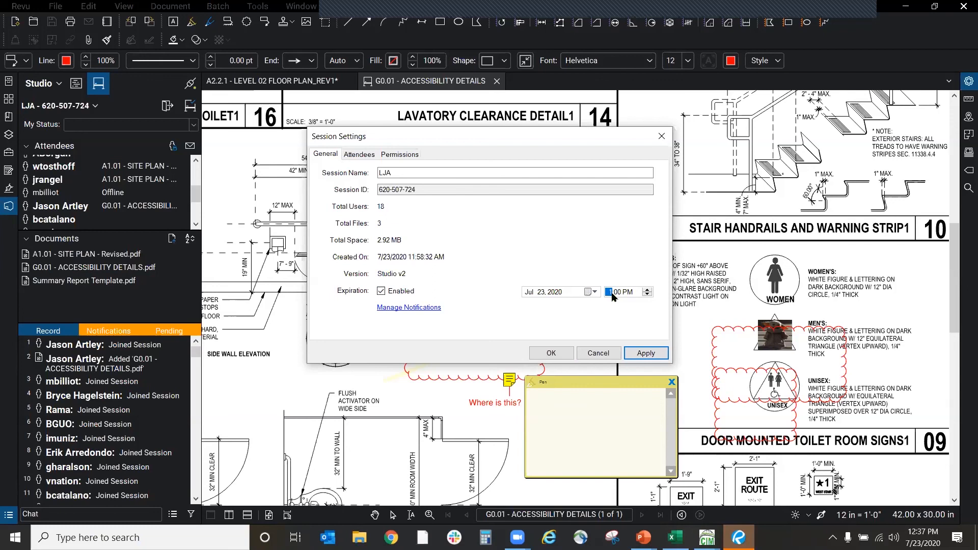
click(413, 308)
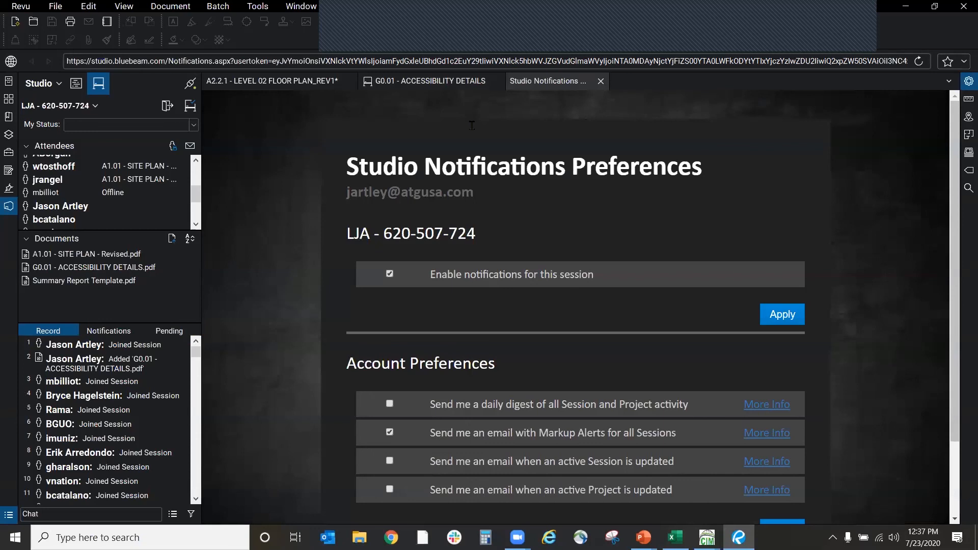
Step: Review the Studio Notifications Preferences, then return to the G0.01 - ACCESSIBILITY DETAILS tab
scroll(469, 180, down, 2)
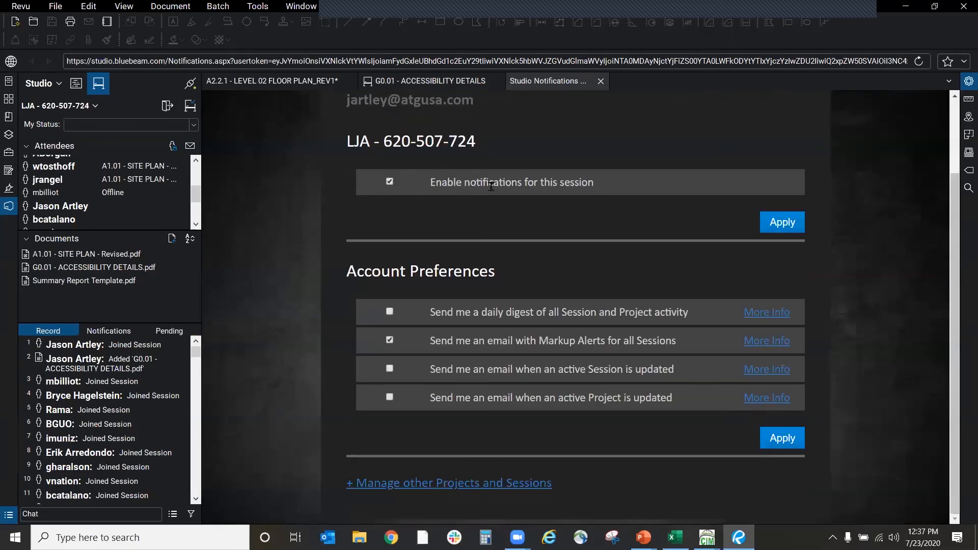
scroll(491, 186, up, 2)
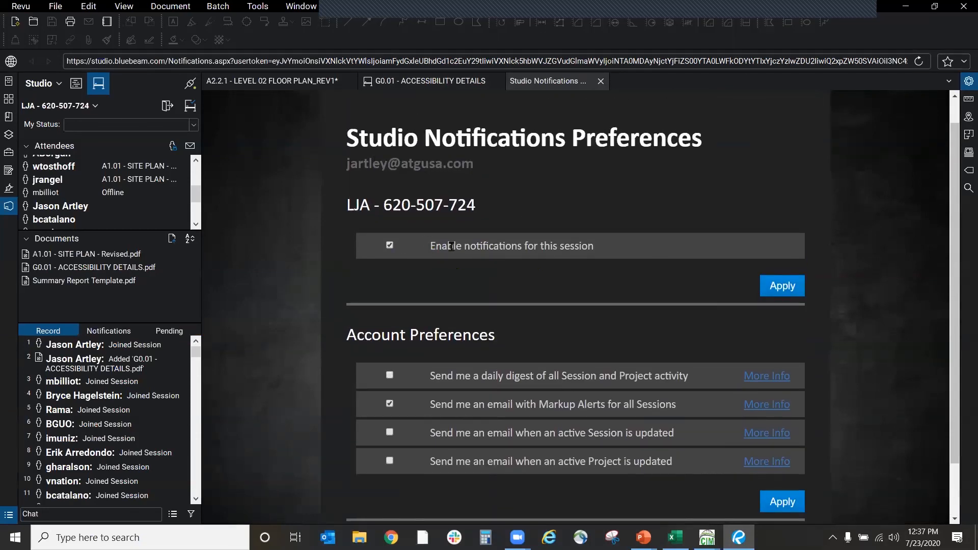
scroll(466, 388, down, 1)
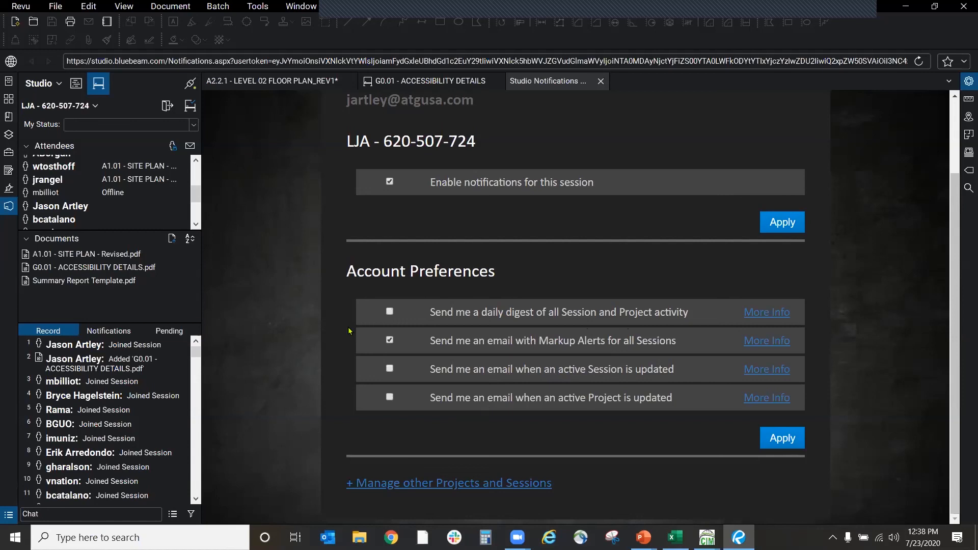
scroll(387, 229, up, 2)
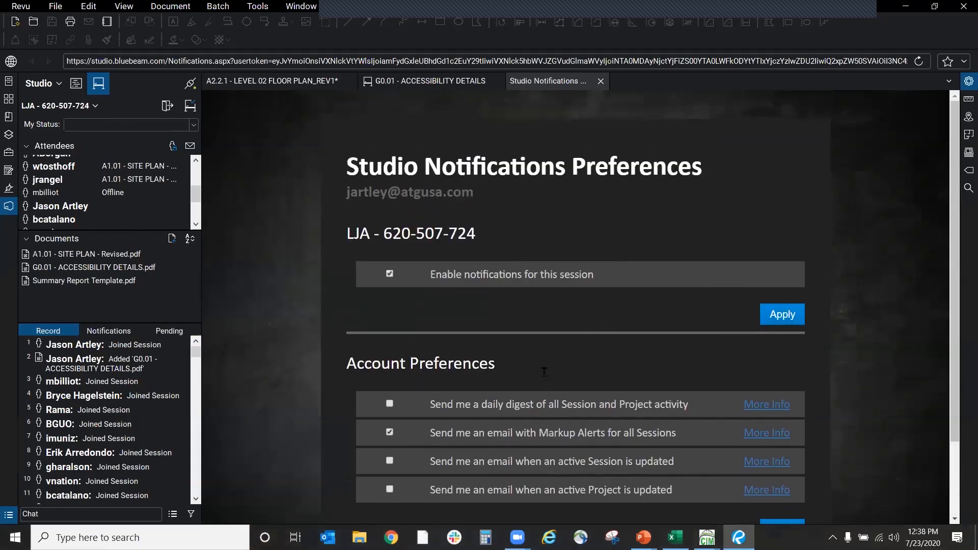
click(442, 83)
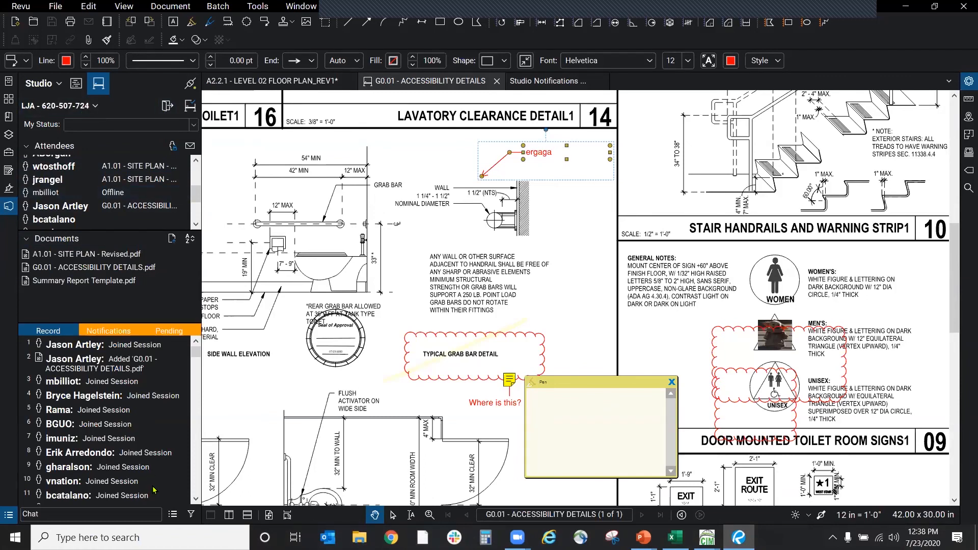
Step: Scroll the session record, then switch the Studio panel to the Projects list
scroll(154, 488, down, 15)
drag(196, 390, 201, 495)
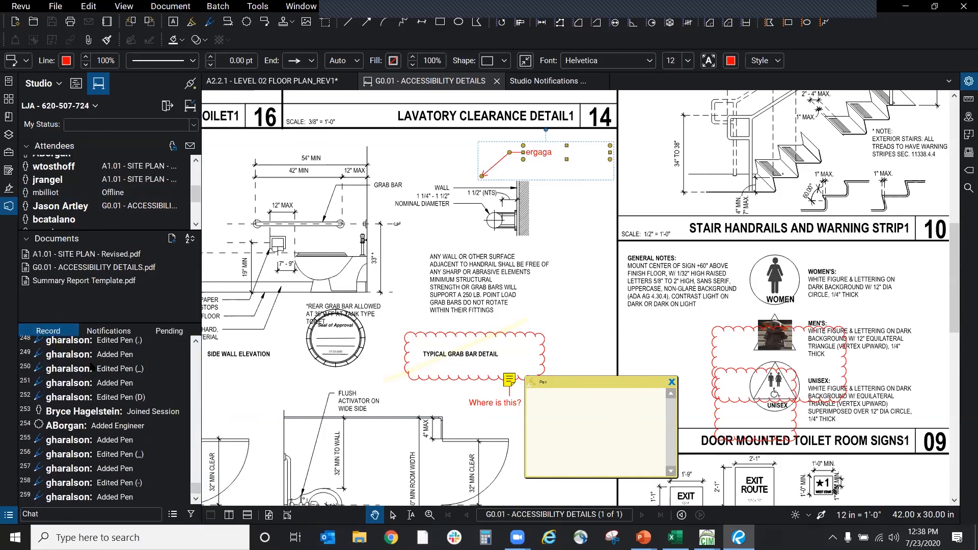
click(75, 86)
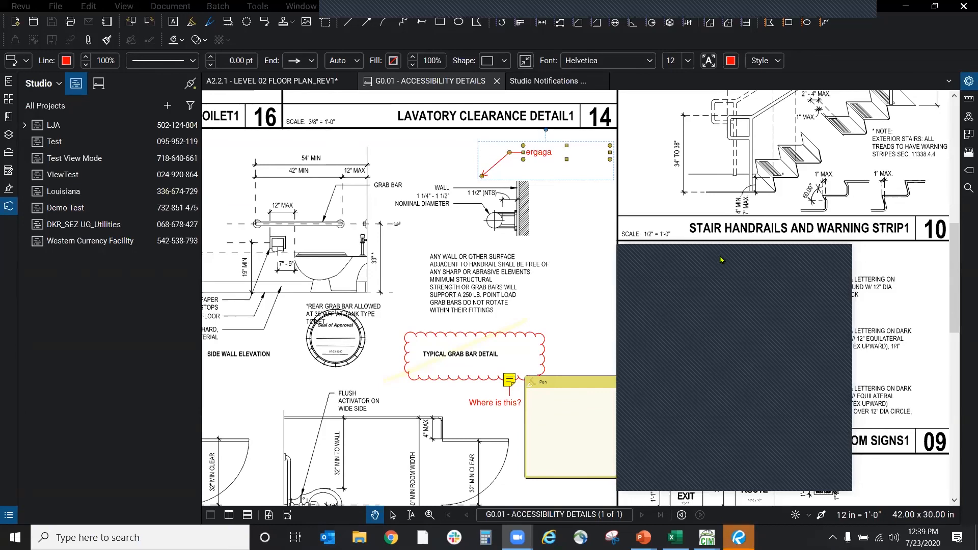
Step: Open a WebTab from the Window menu and load atgusa.com
click(305, 6)
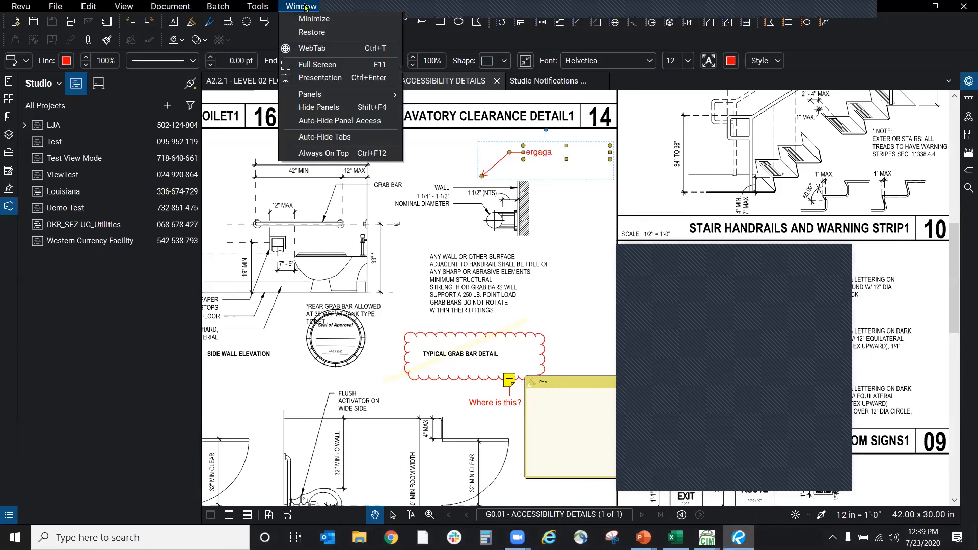
click(307, 52)
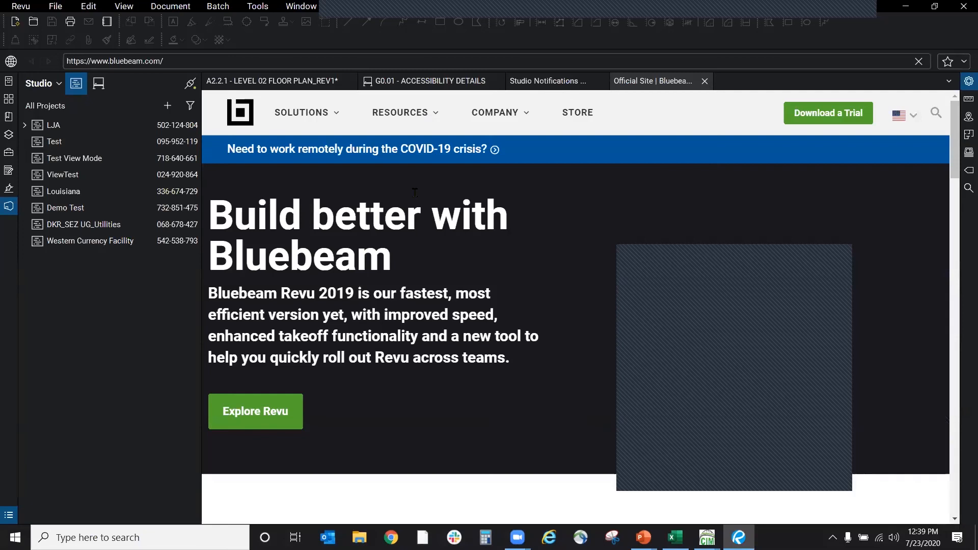
click(319, 61)
key(BackSpace)
key(BackSpace)
key(BackSpace)
key(BackSpace)
key(BackSpace)
key(BackSpace)
key(BackSpace)
key(BackSpace)
key(BackSpace)
key(BackSpace)
key(BackSpace)
key(BackSpace)
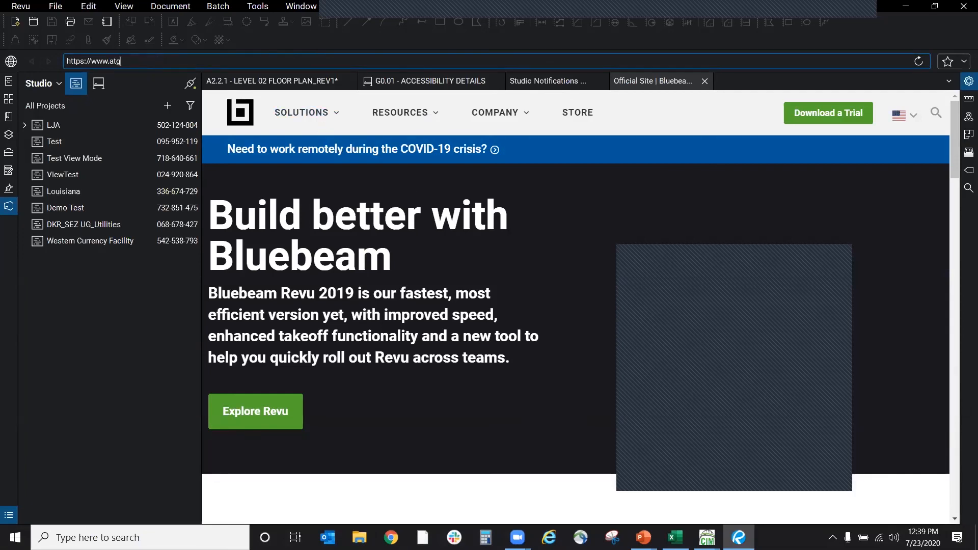
text(atgusa.com)
key(Return)
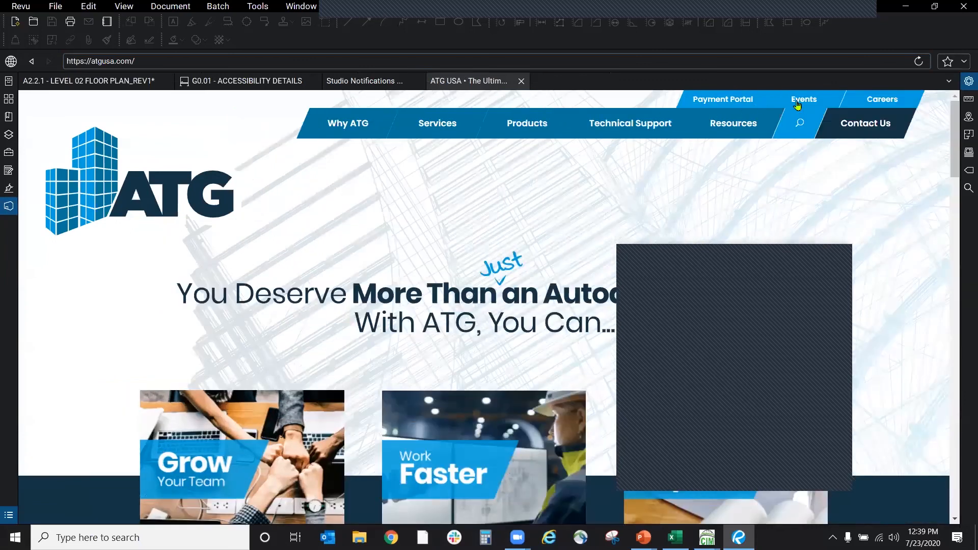
Step: Open the Jul 28 'Using Bluebeam Revu for Civil Workflows' webinar from the ATG Events calendar
click(798, 105)
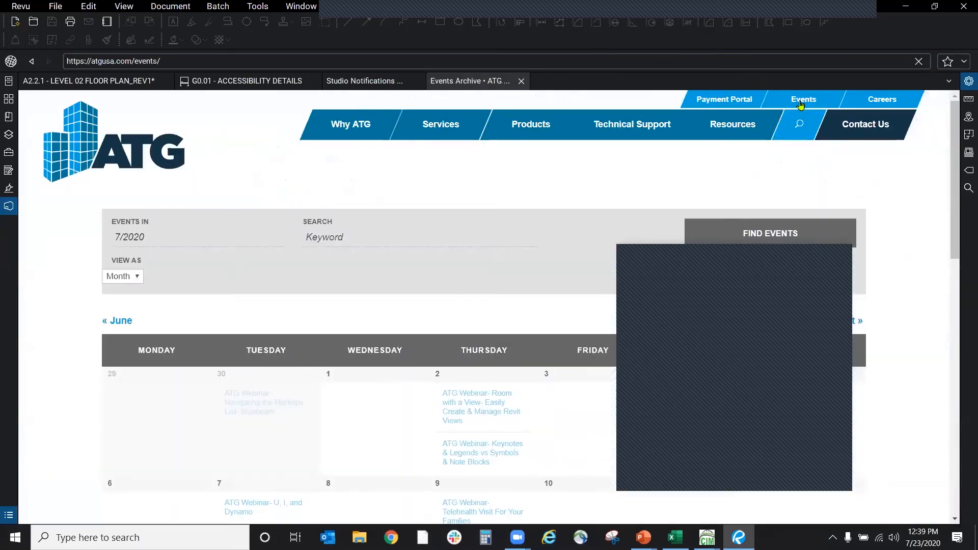
scroll(366, 327, down, 1)
scroll(366, 327, down, 8)
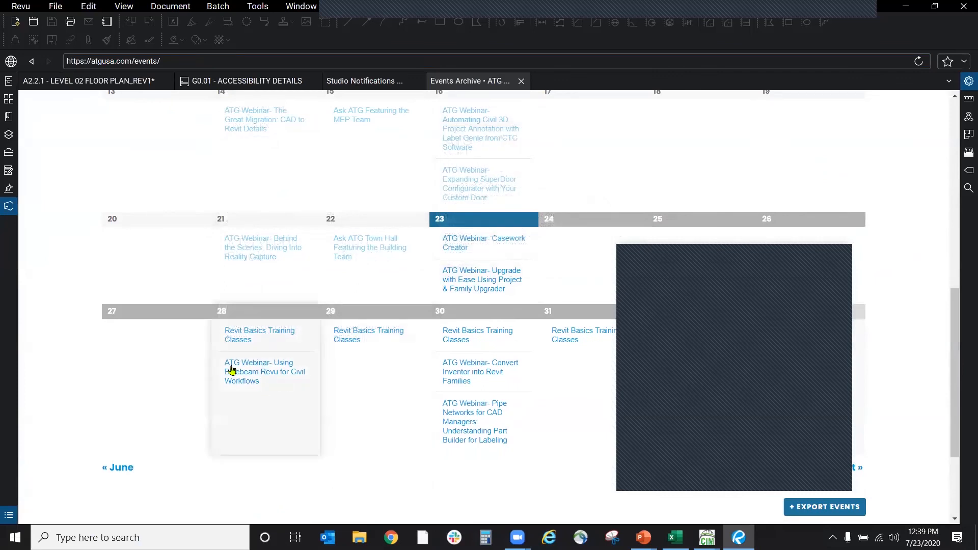
click(250, 371)
scroll(392, 296, down, 2)
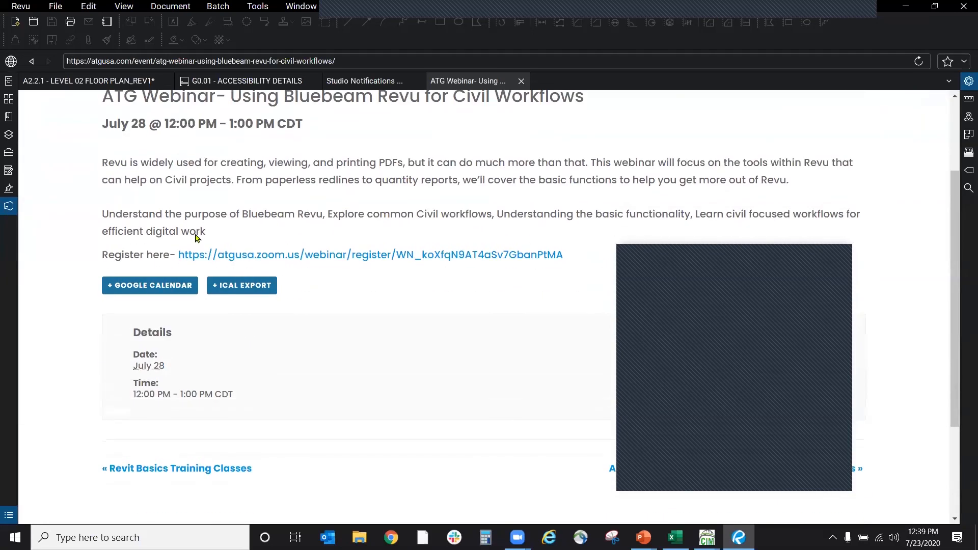